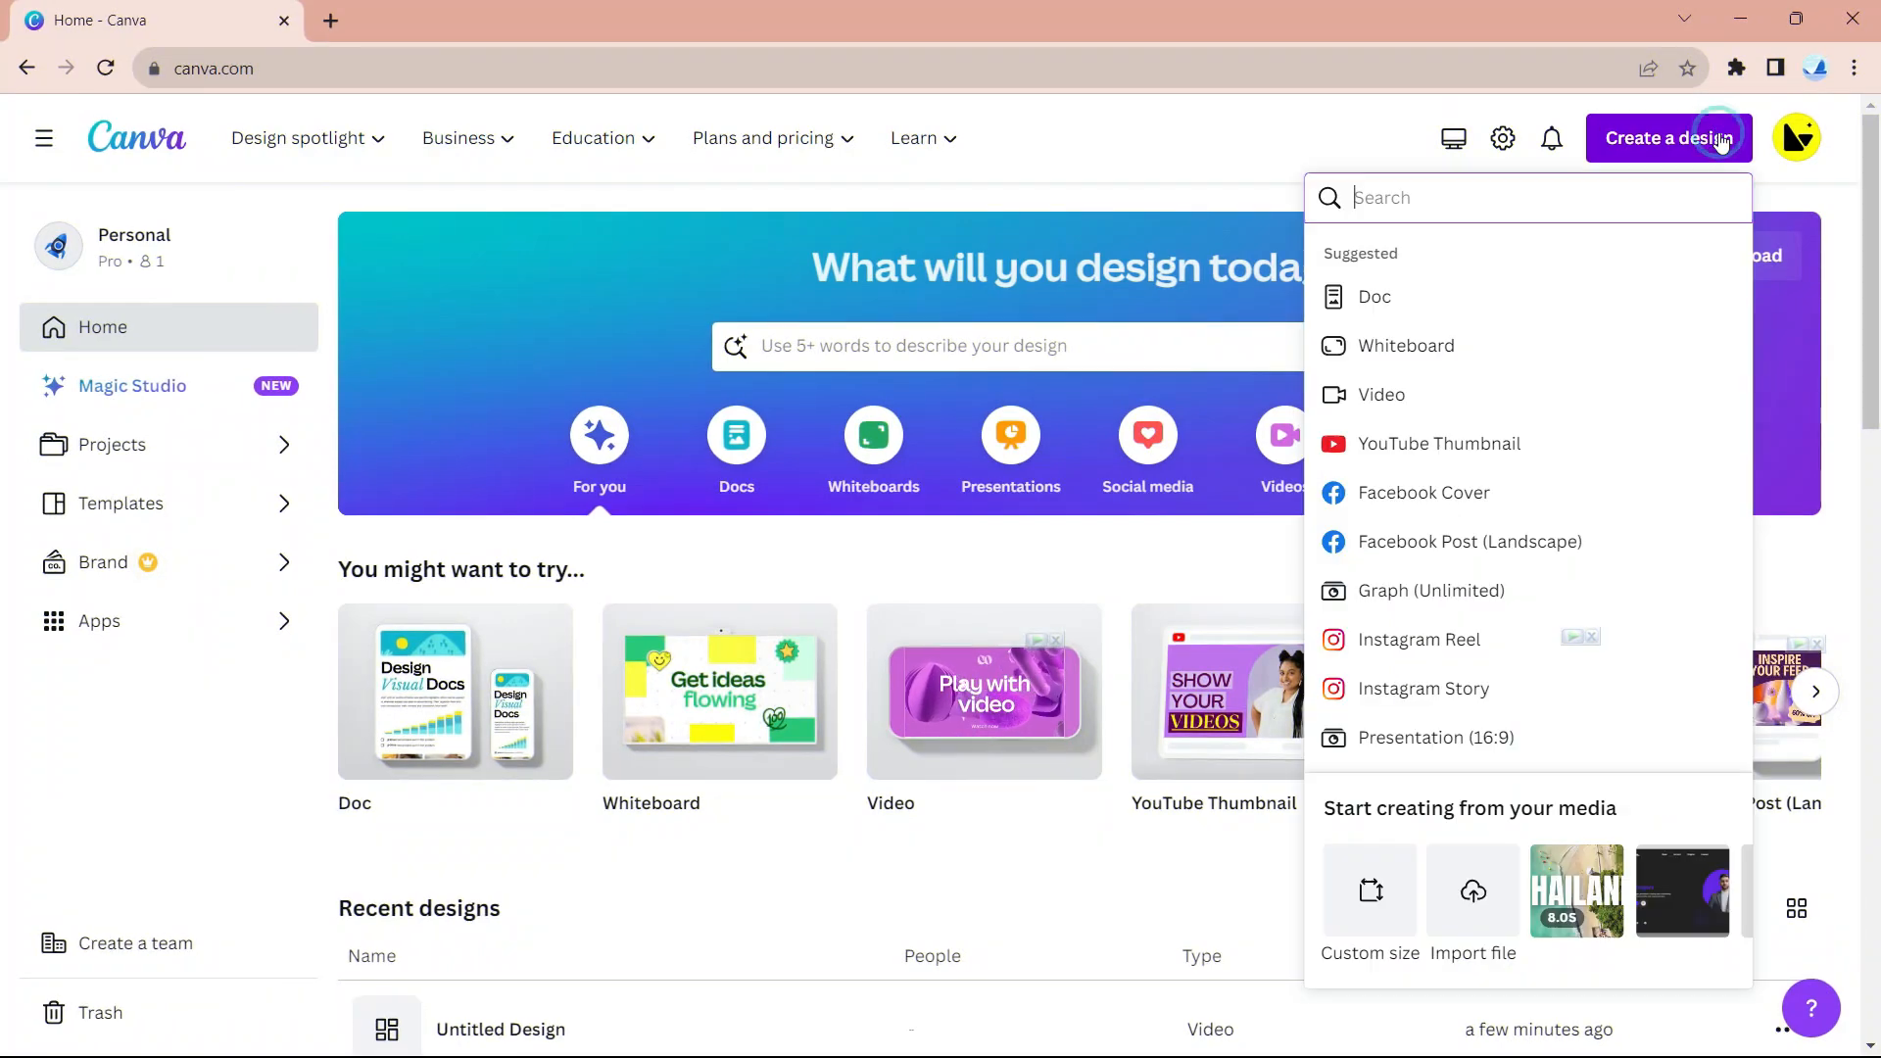
- Create a new blank 5-second video design from the Canva home page
click(1502, 390)
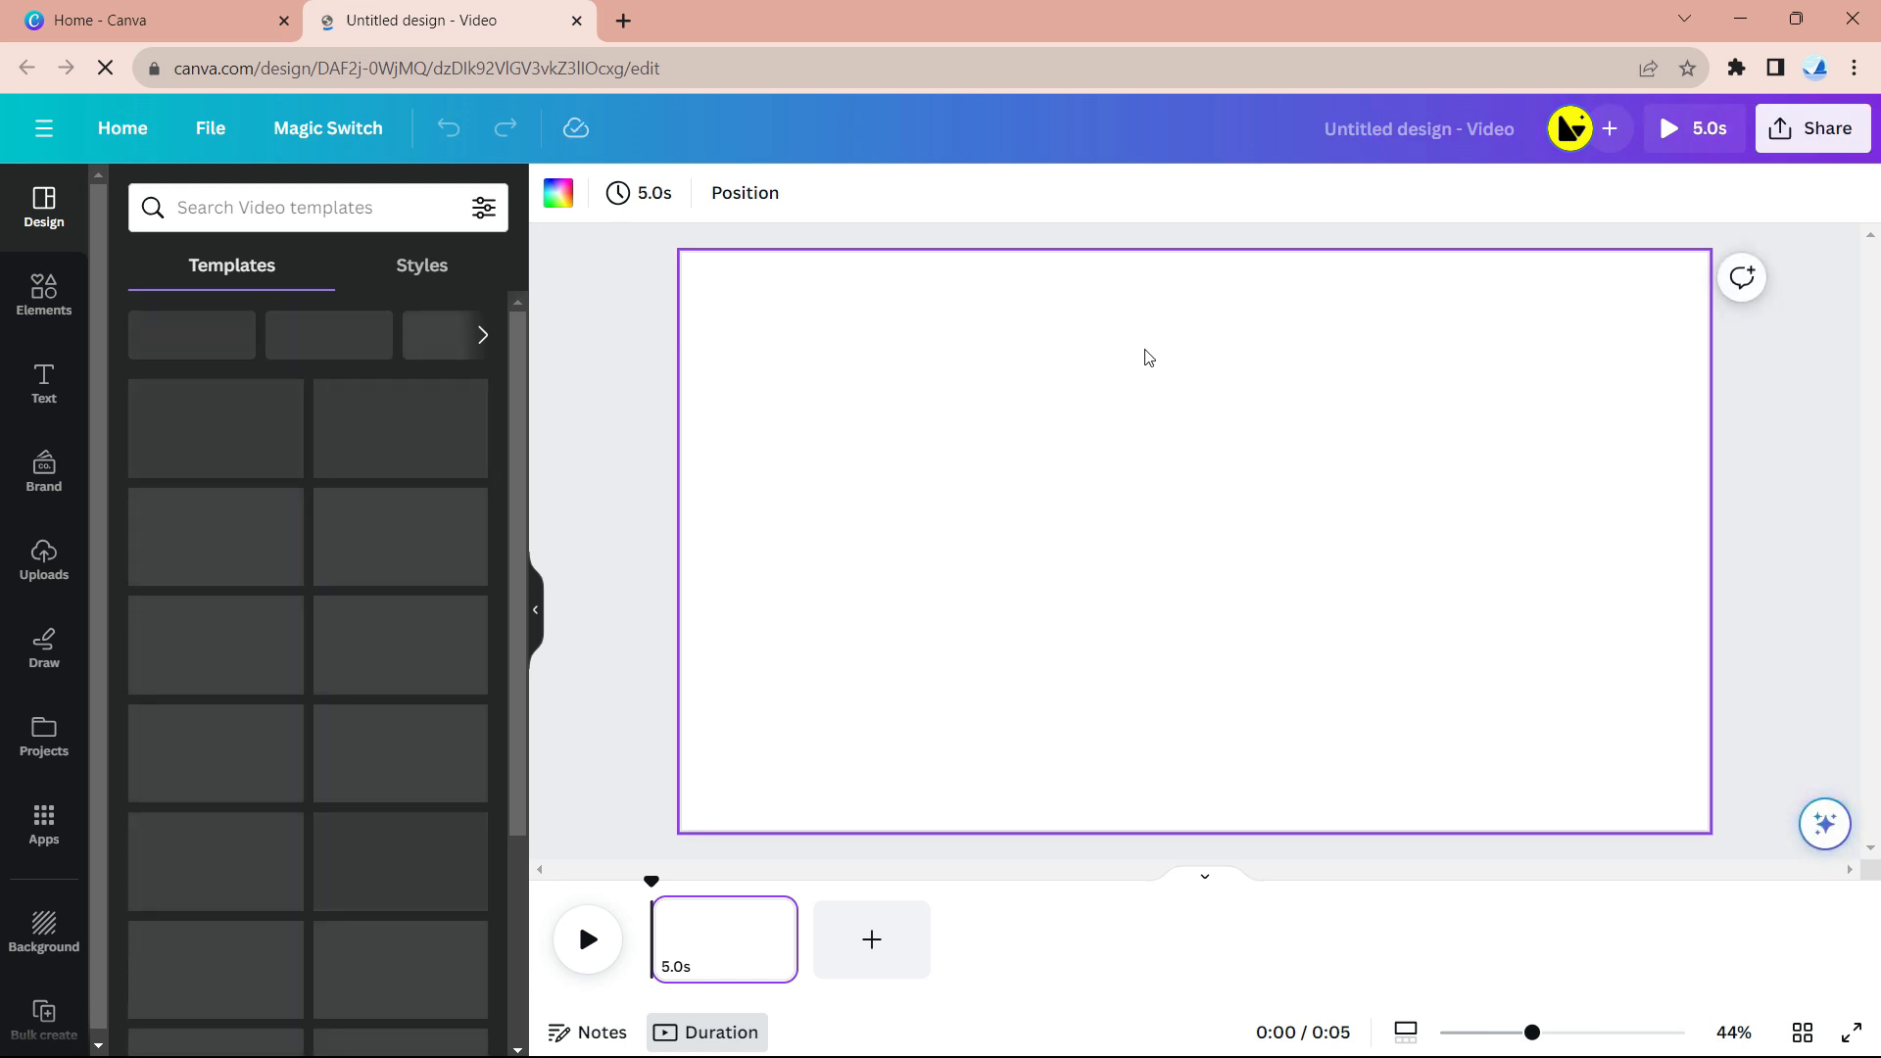
- Search Elements videos for 'aerial beach' and add the 17-second beach clip to the page
click(70, 307)
click(395, 208)
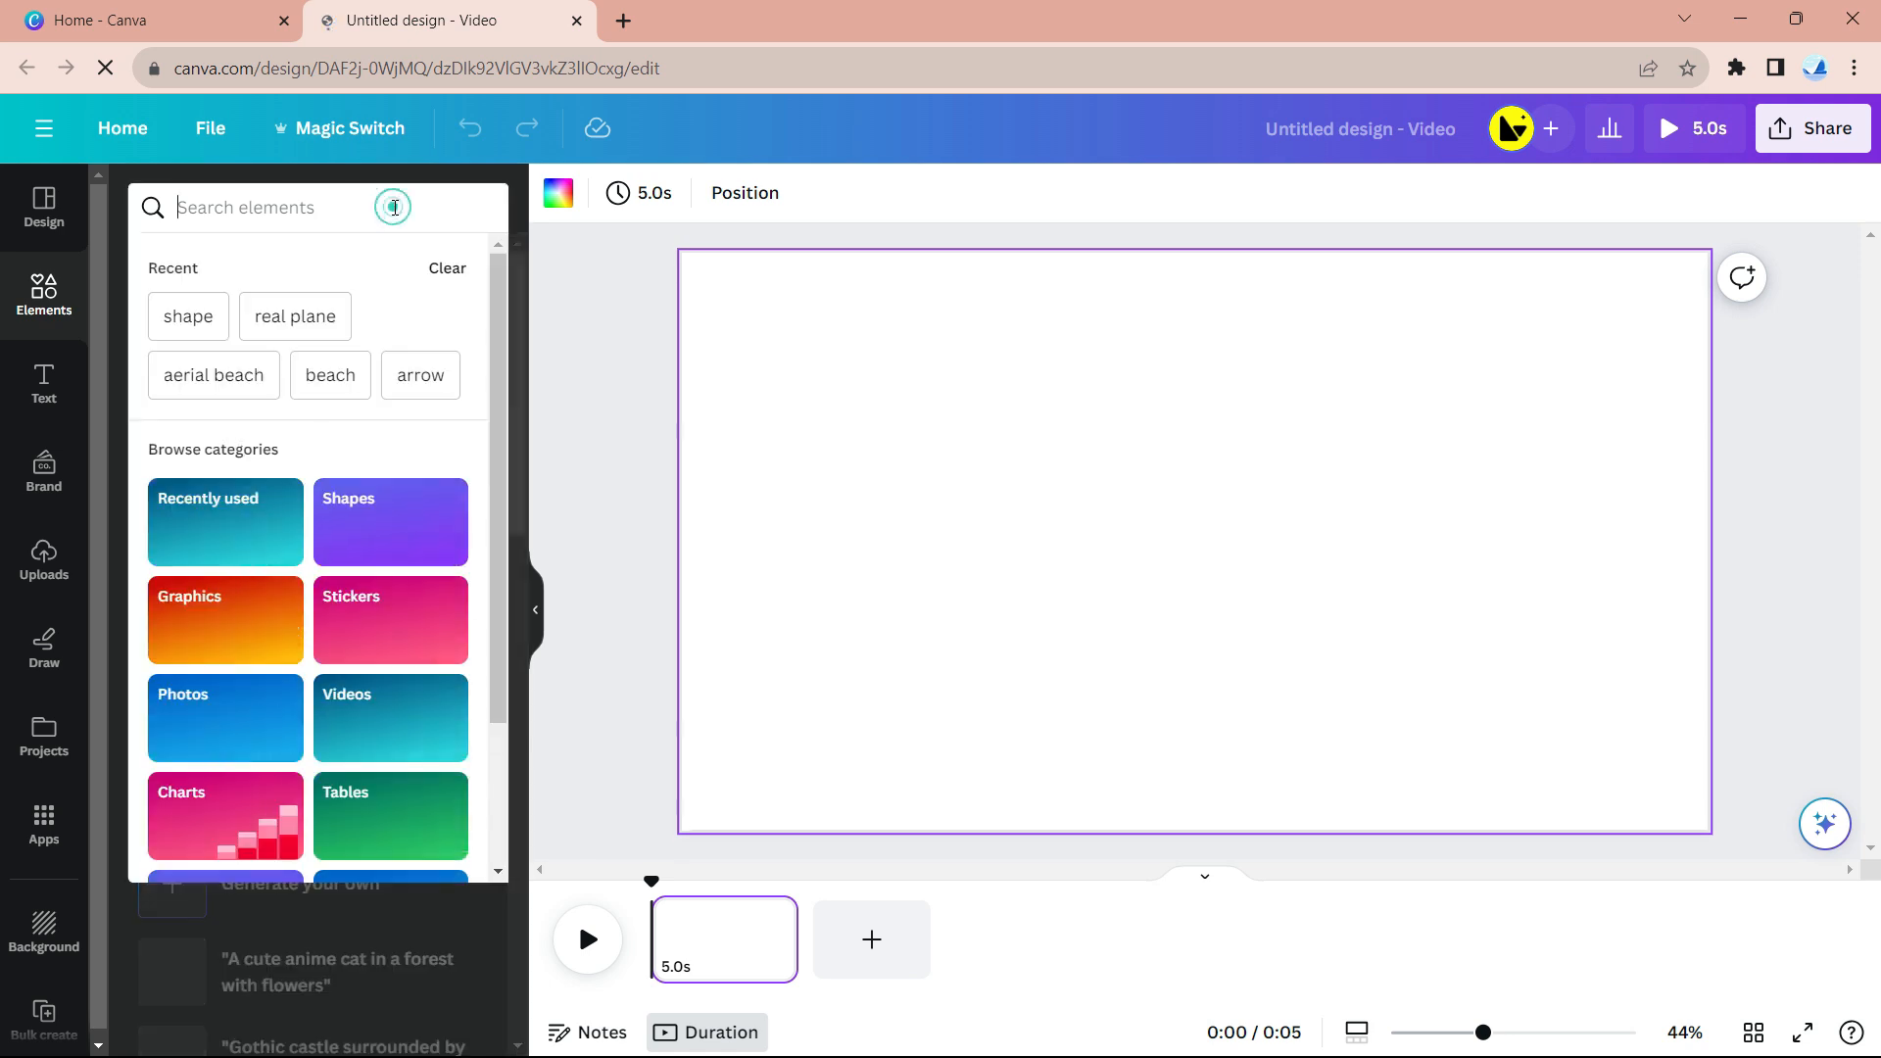
text(aerial)
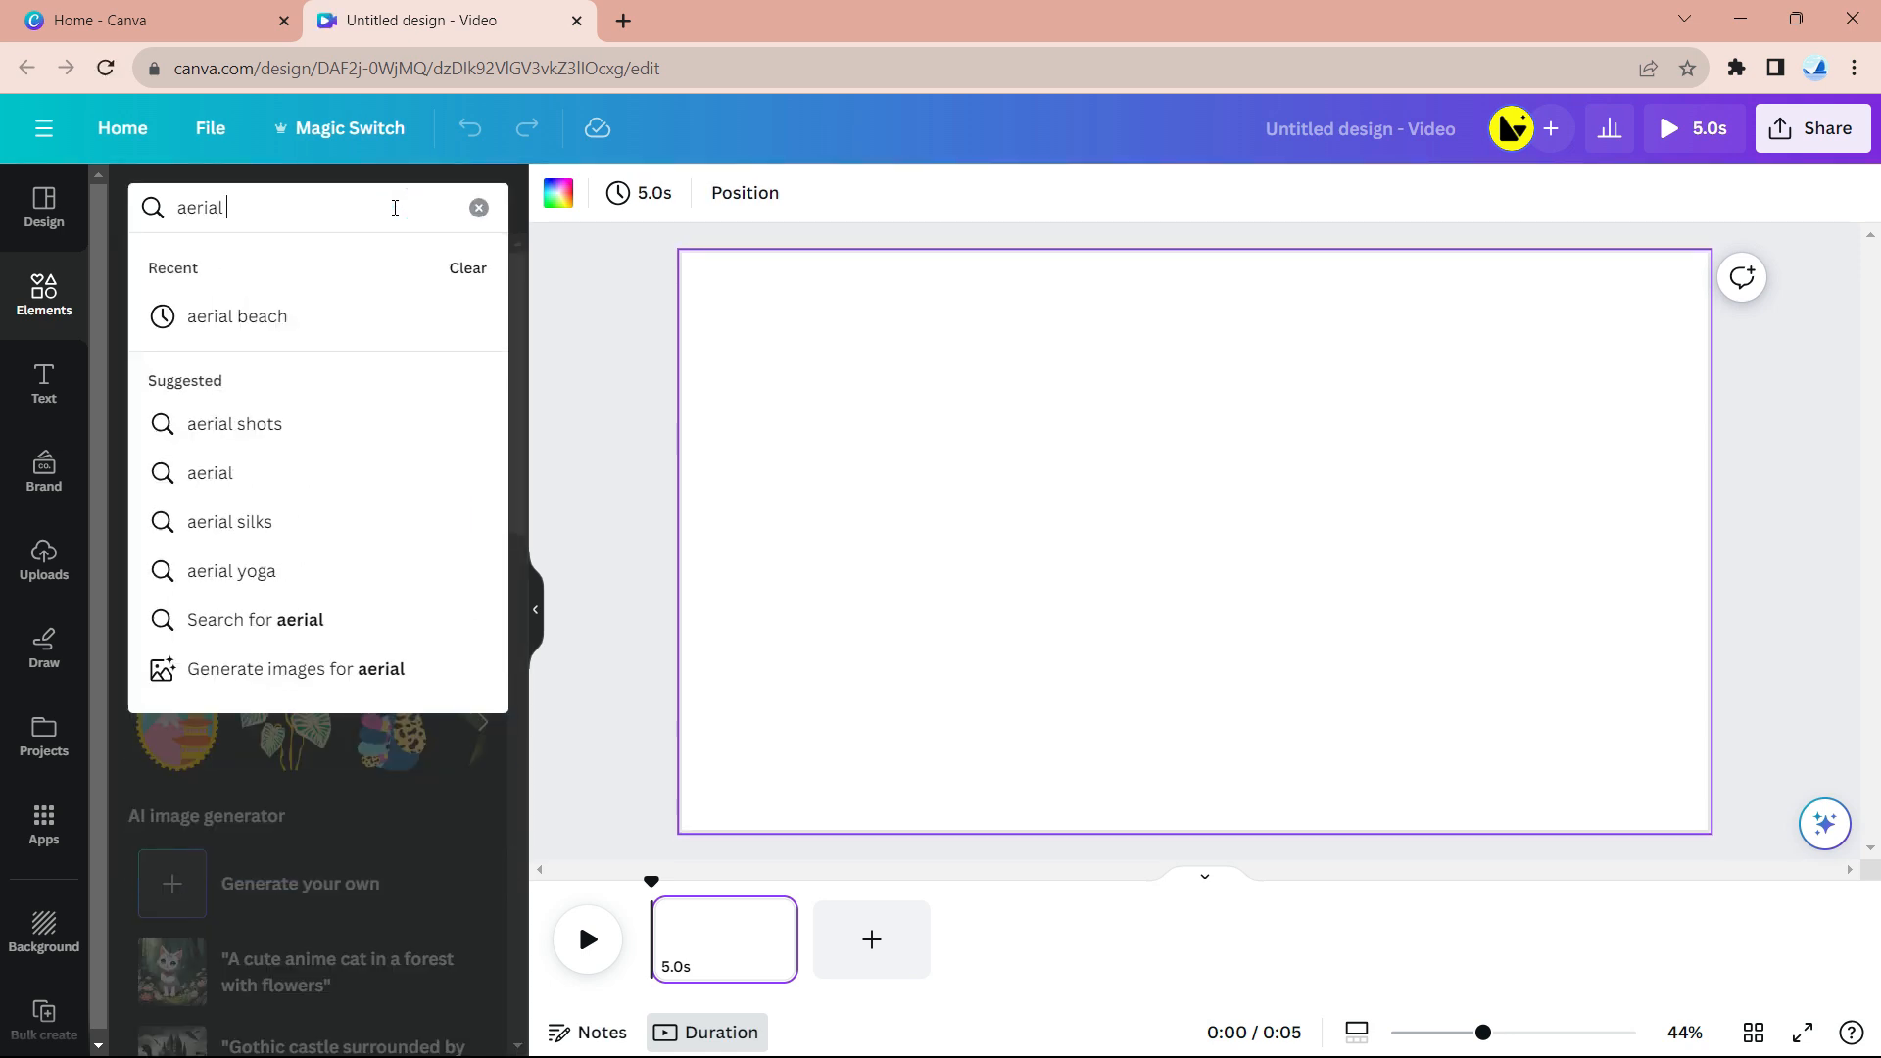
click(353, 311)
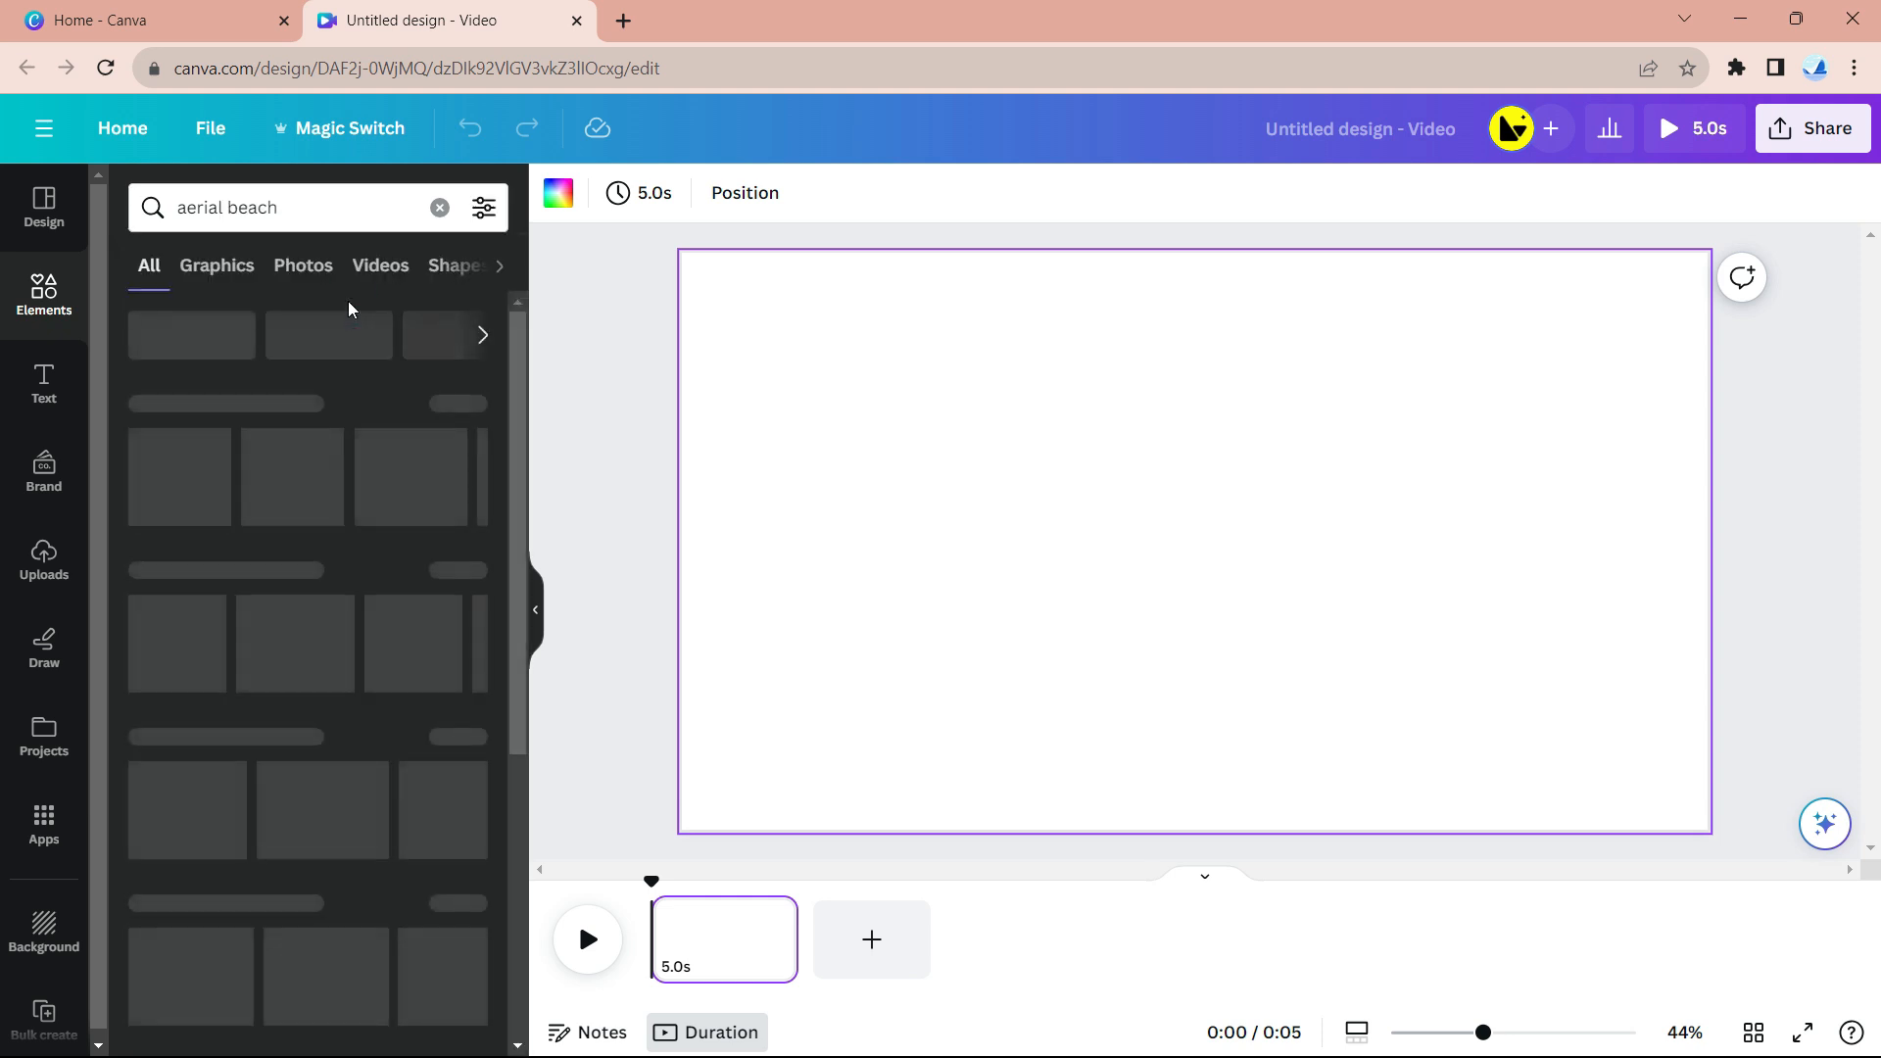
click(380, 264)
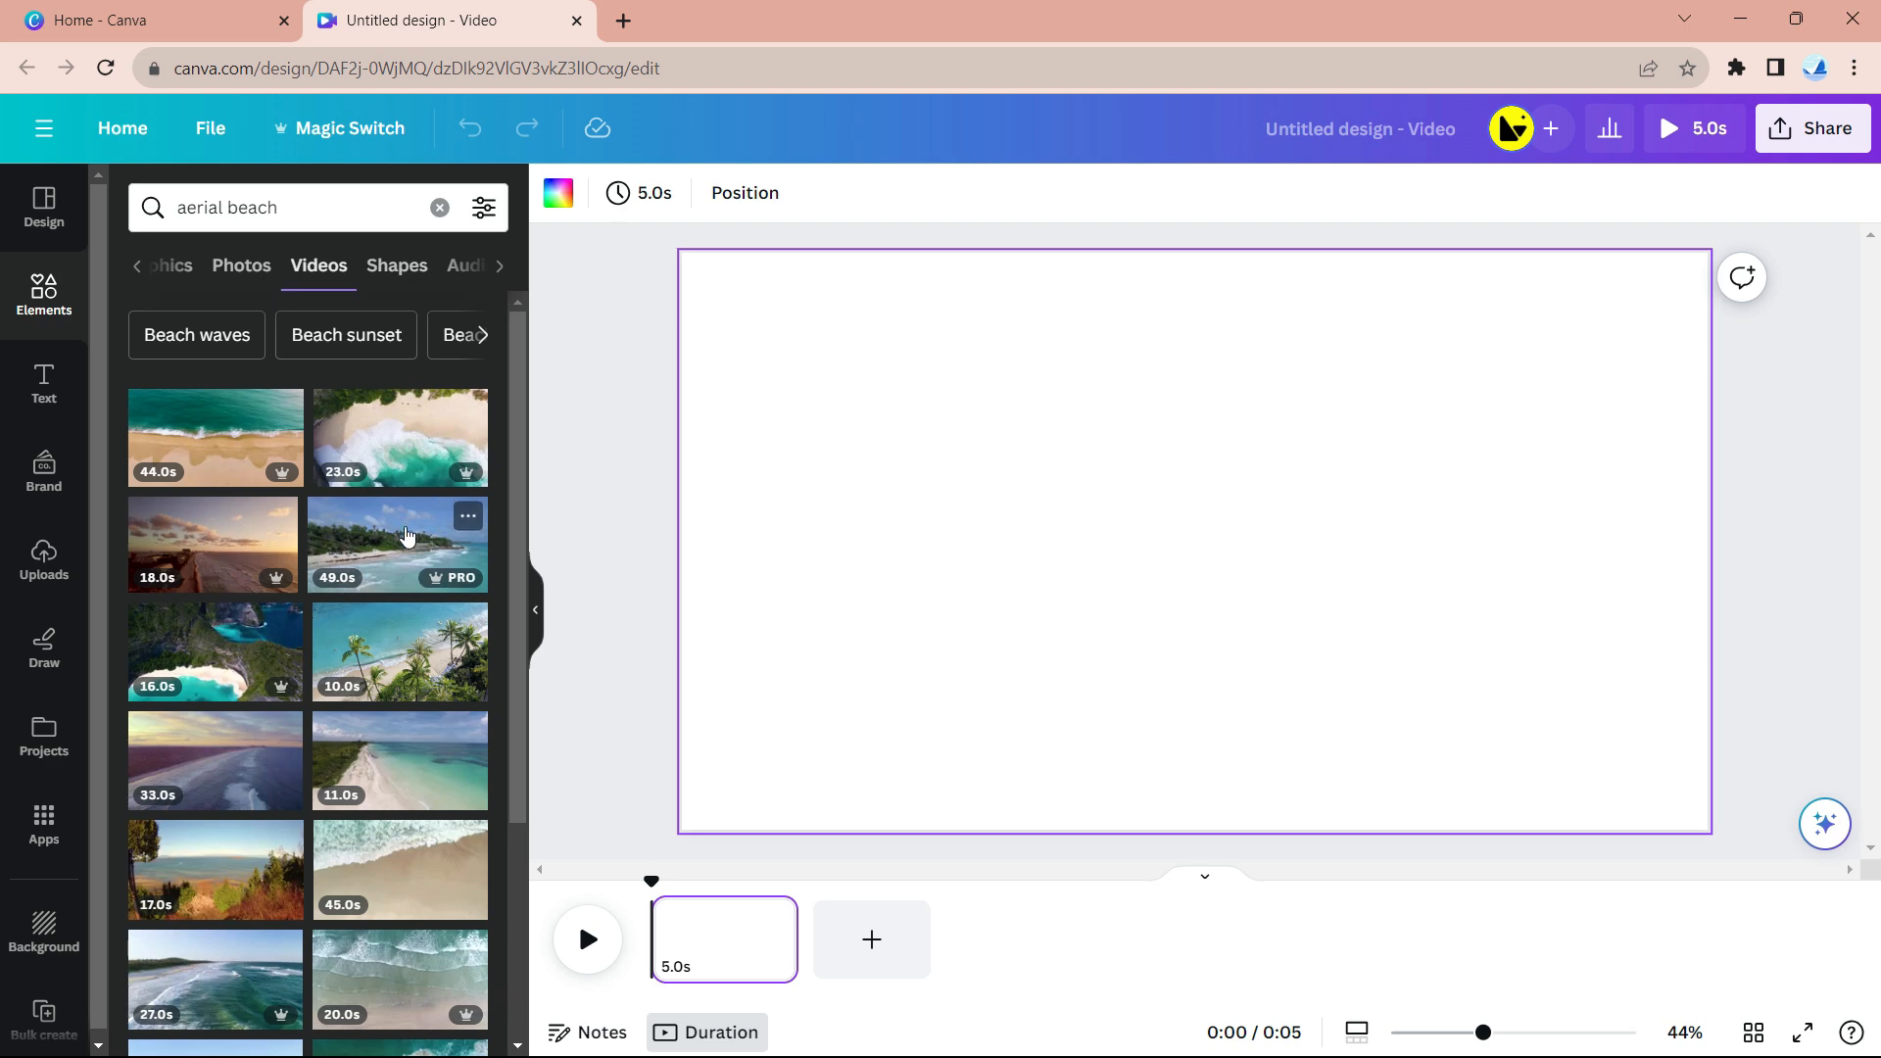
scroll(397, 532, down, 2)
scroll(397, 532, down, 5)
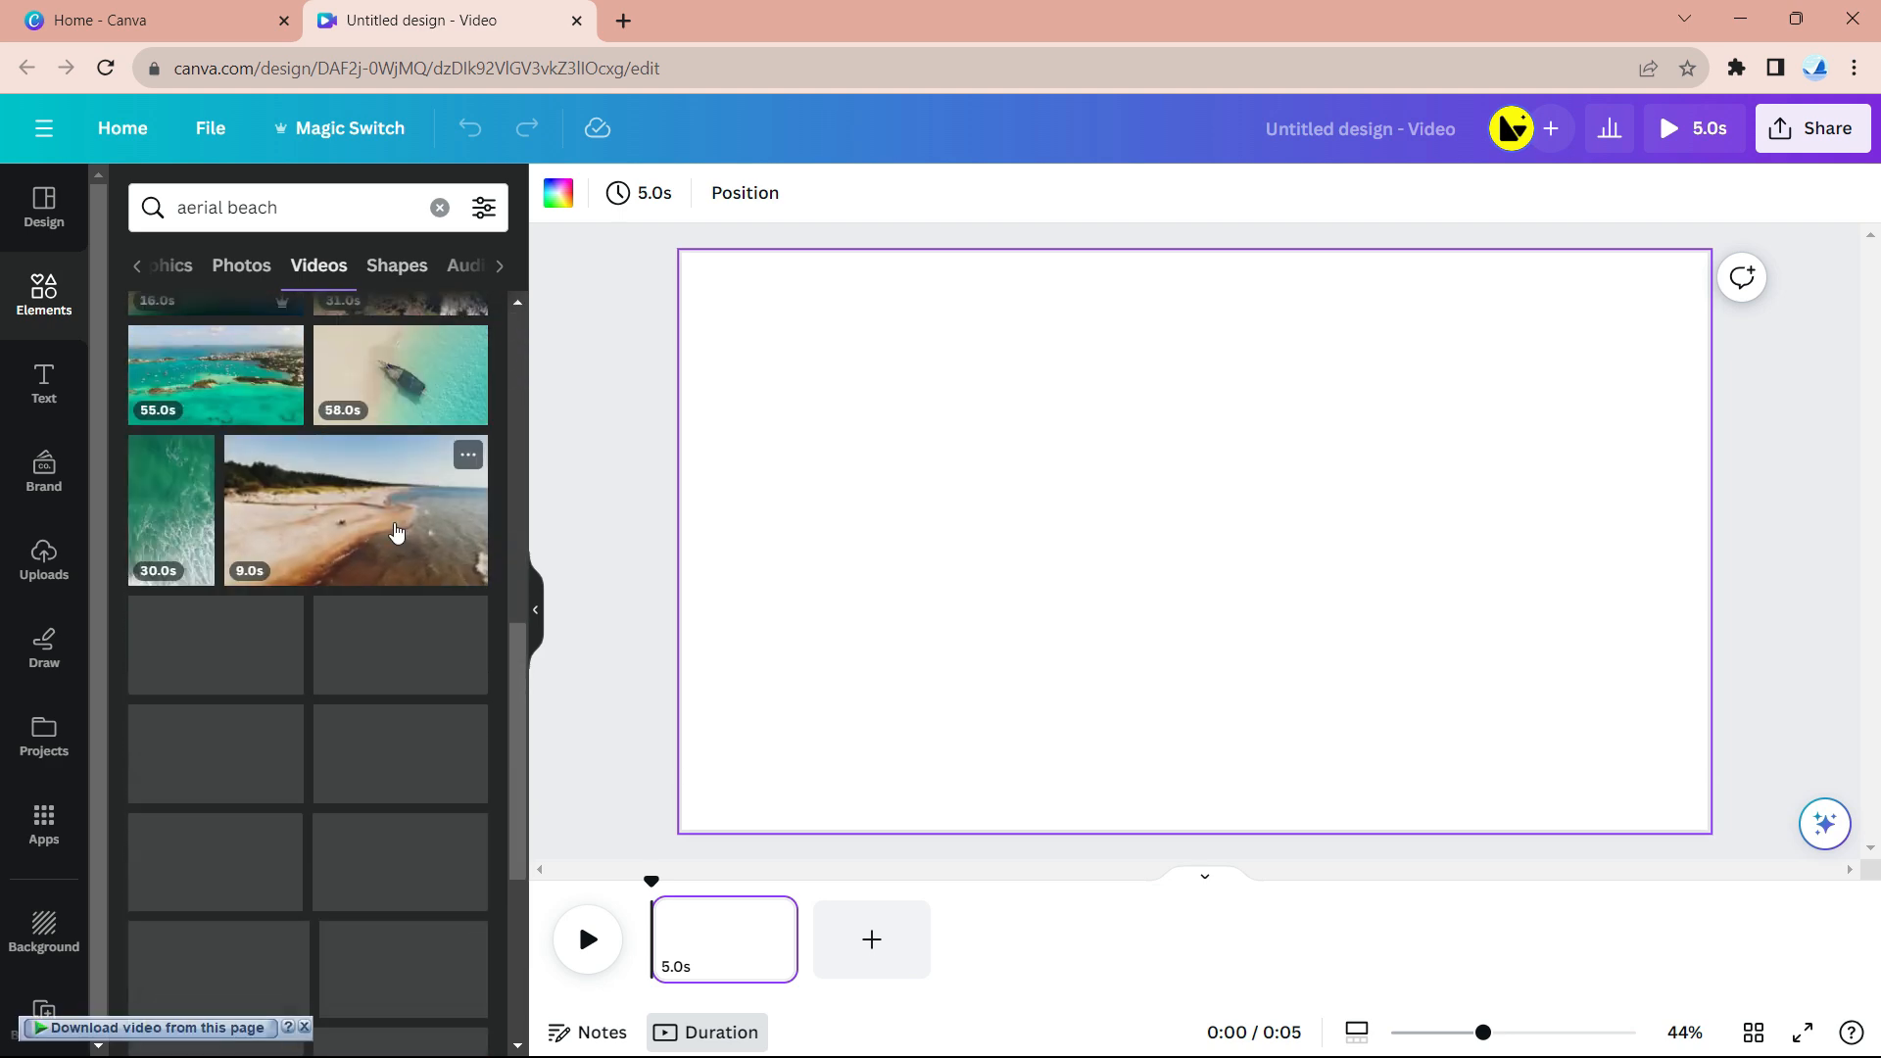
scroll(396, 532, down, 4)
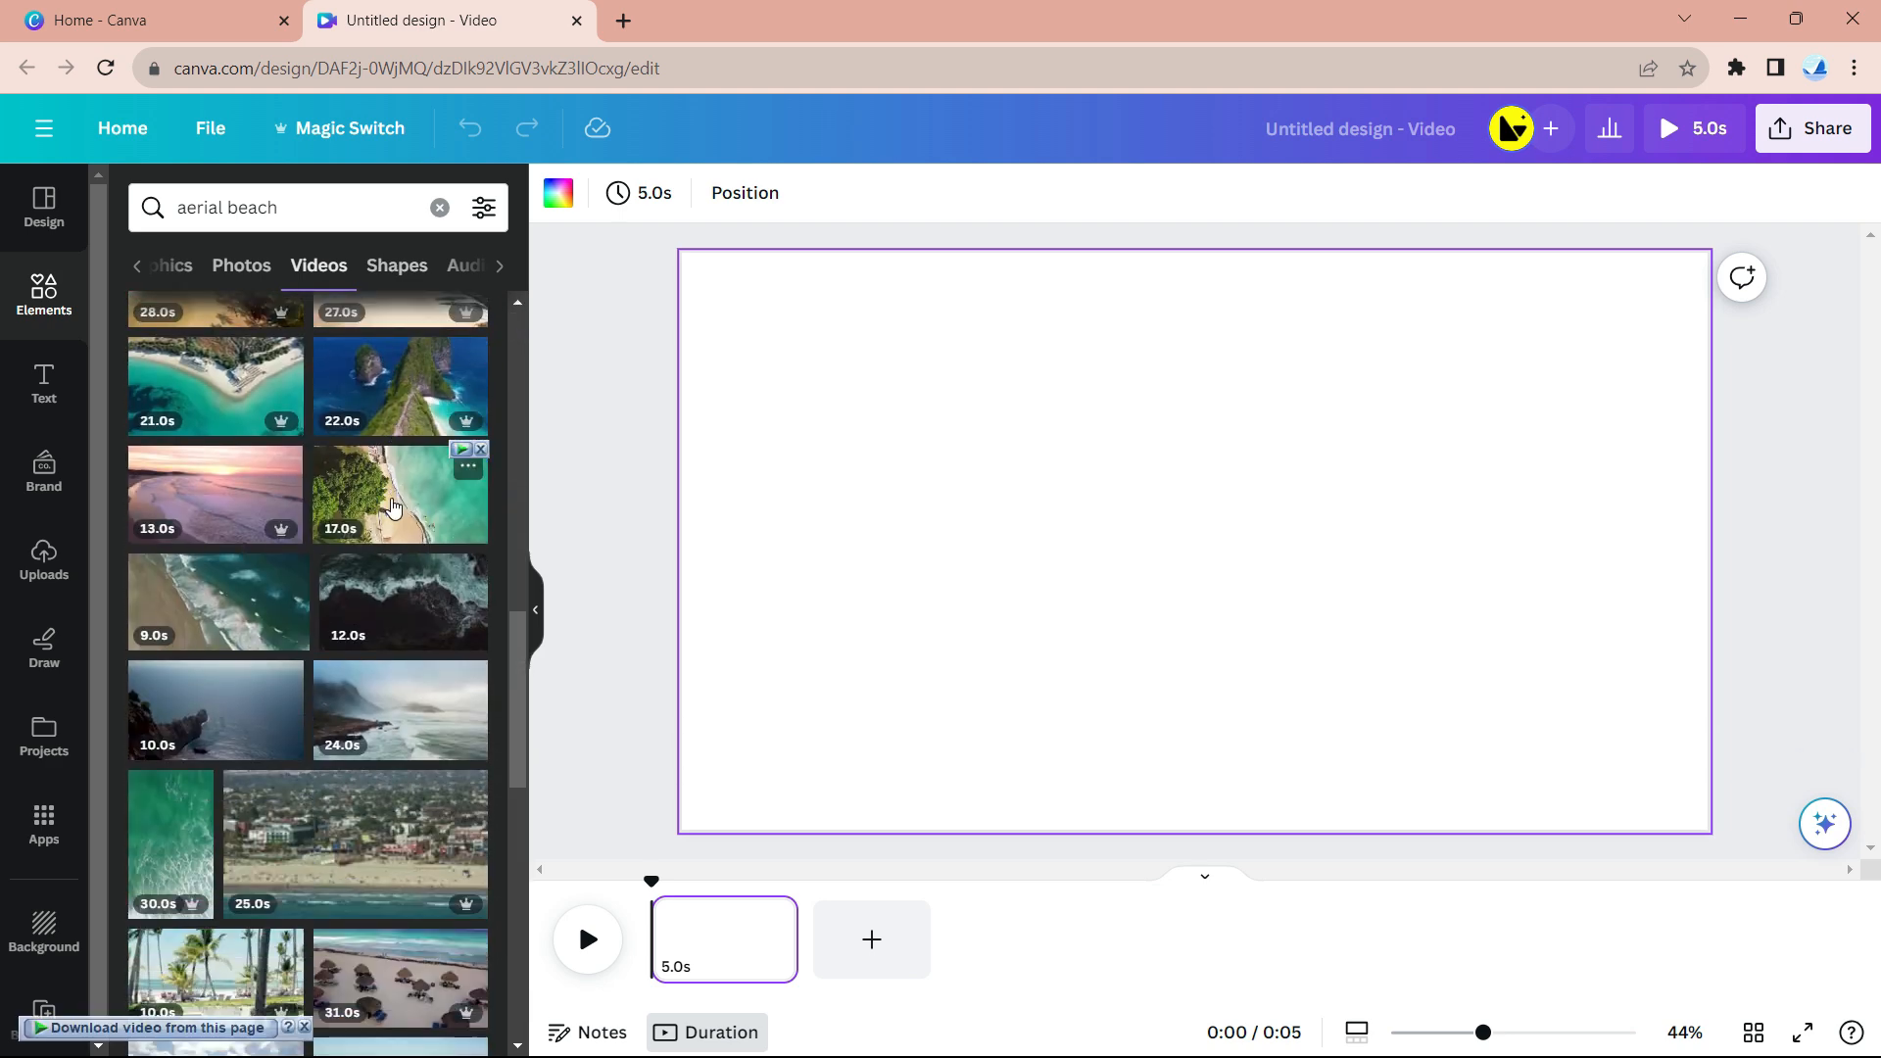
click(393, 506)
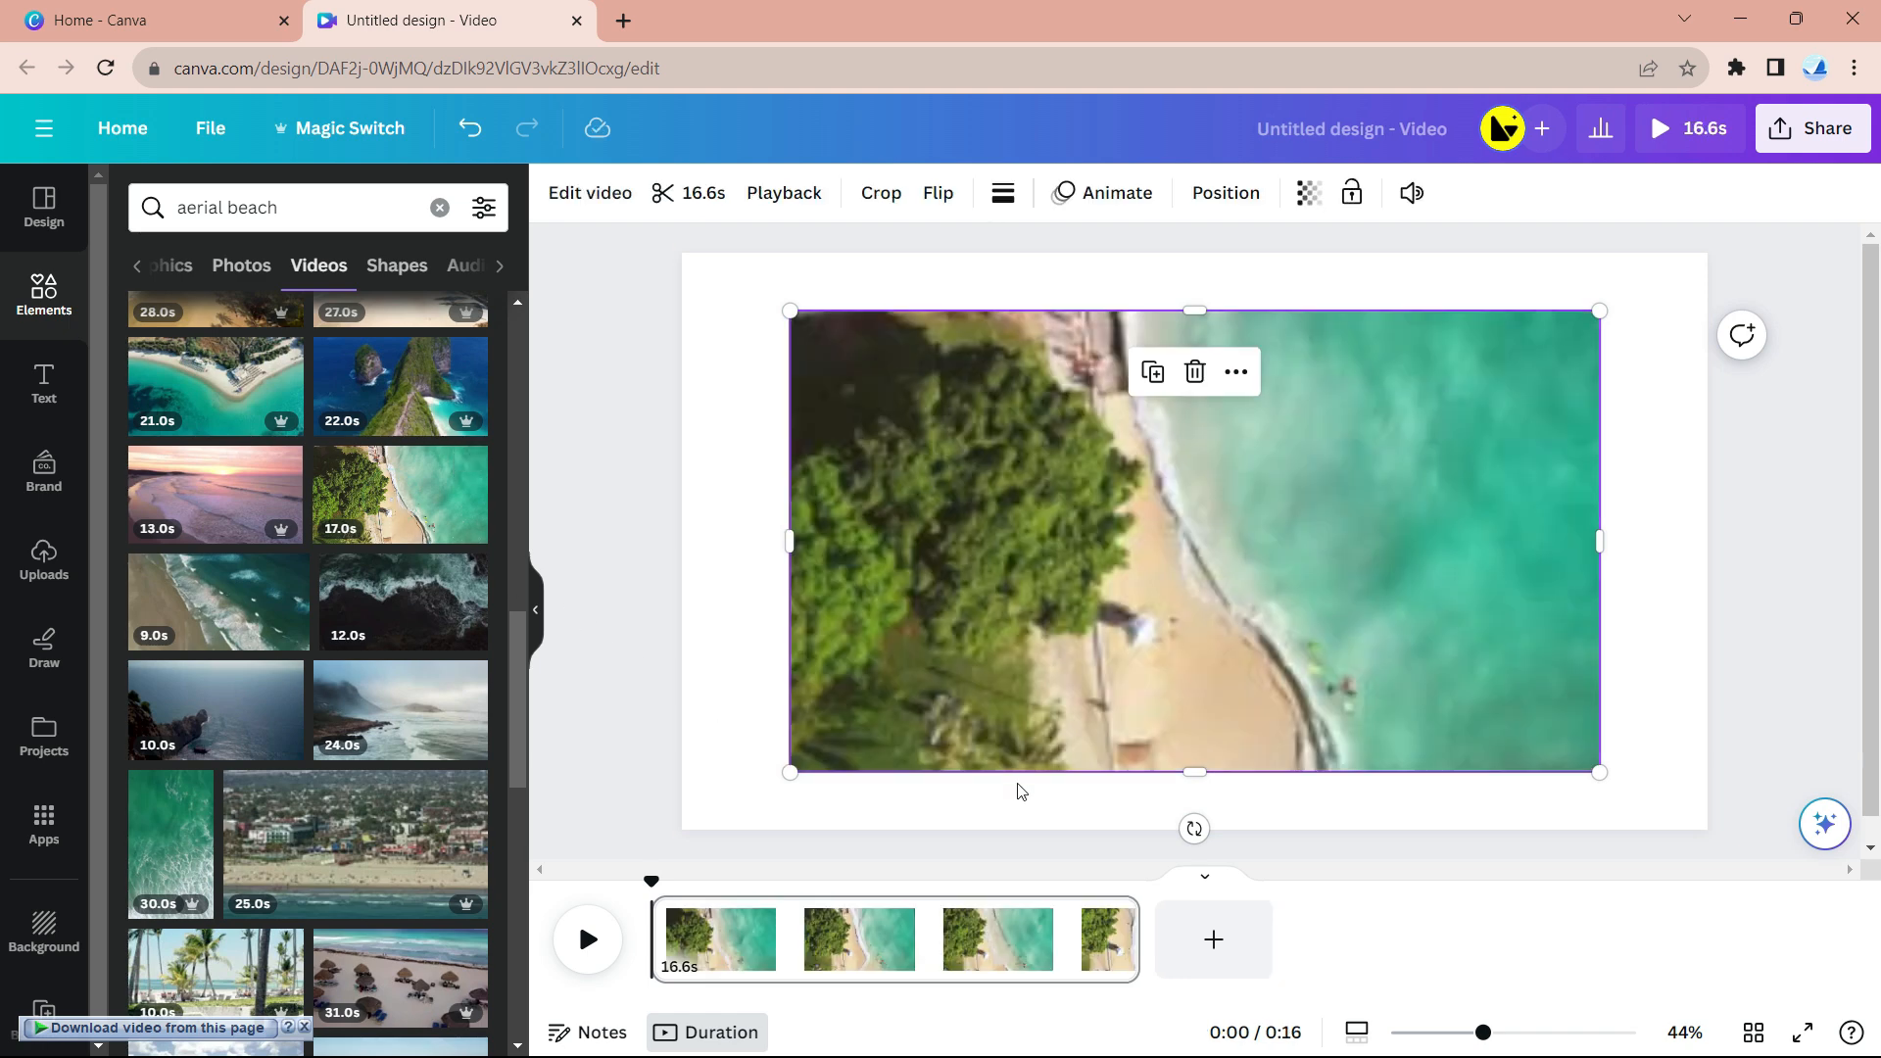
- Trim the beach clip to 5 seconds, rotate and enlarge it, and set it as the background
drag(1134, 935, 799, 934)
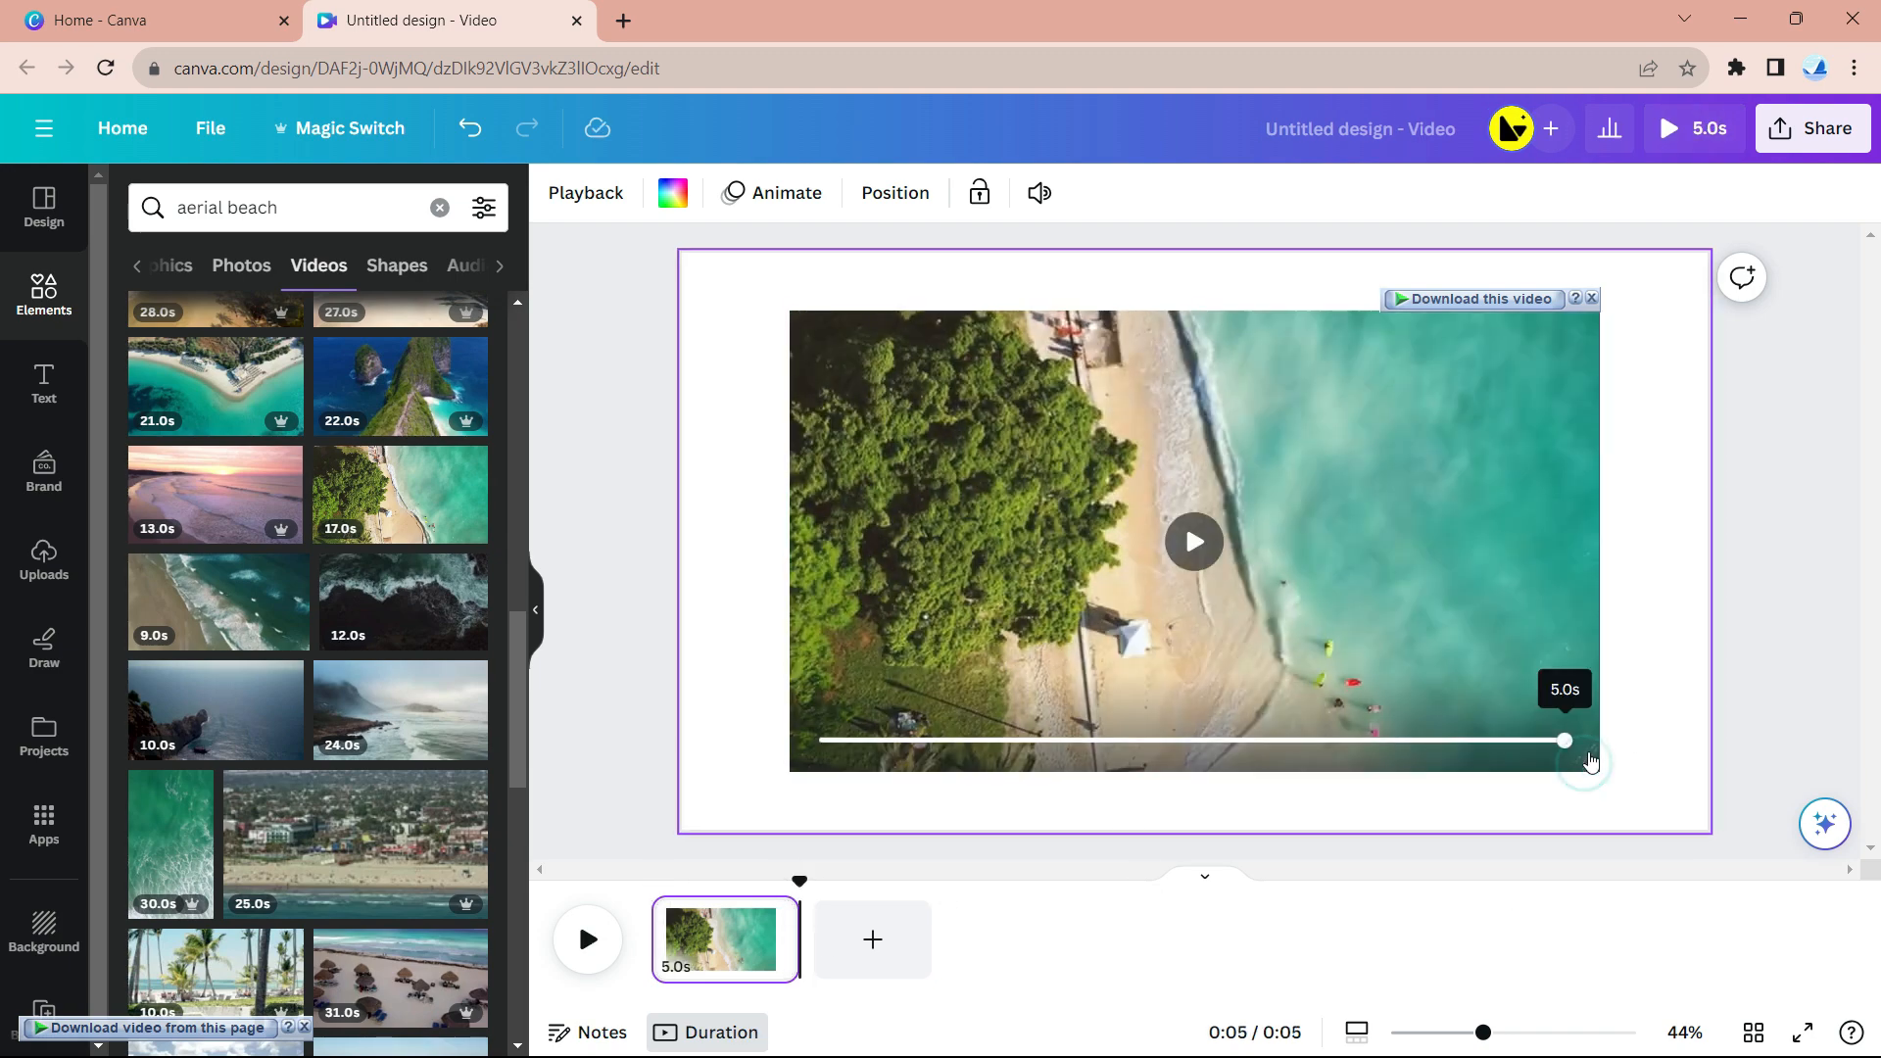
click(1587, 773)
drag(1192, 828, 1187, 394)
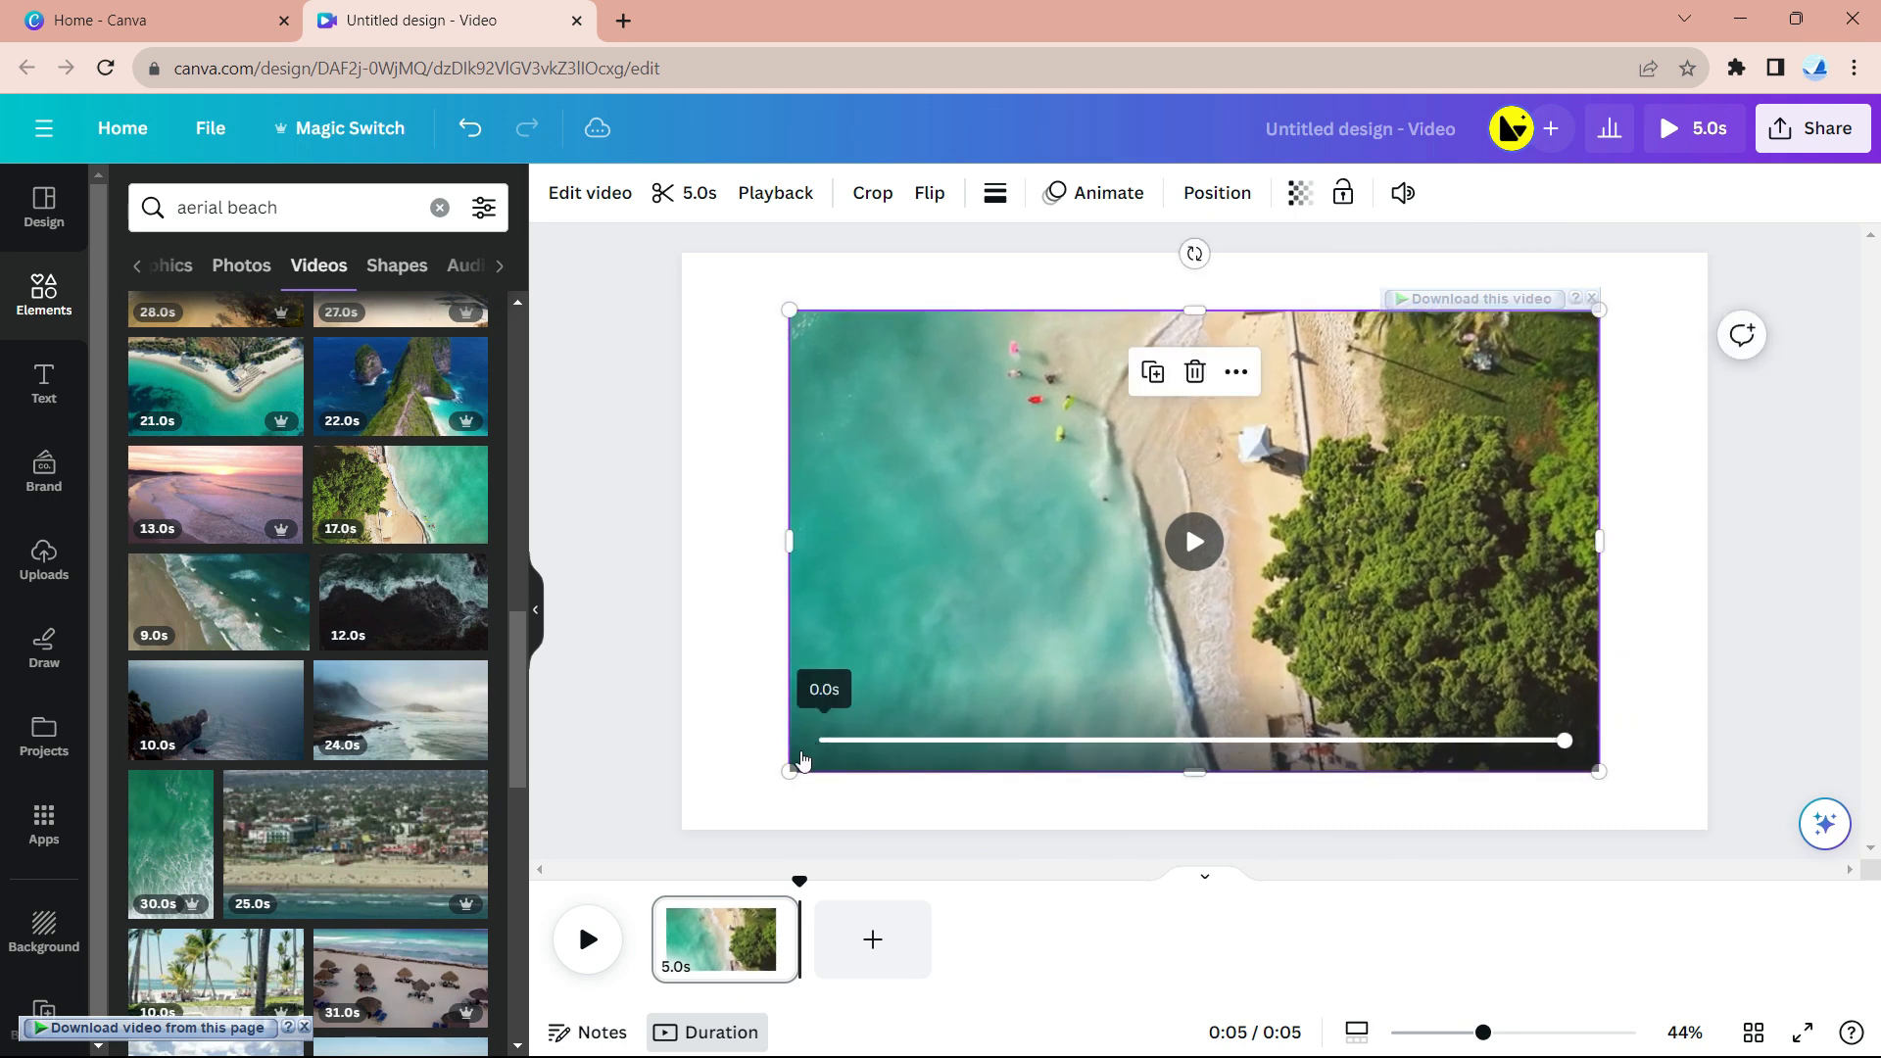
drag(792, 772, 689, 829)
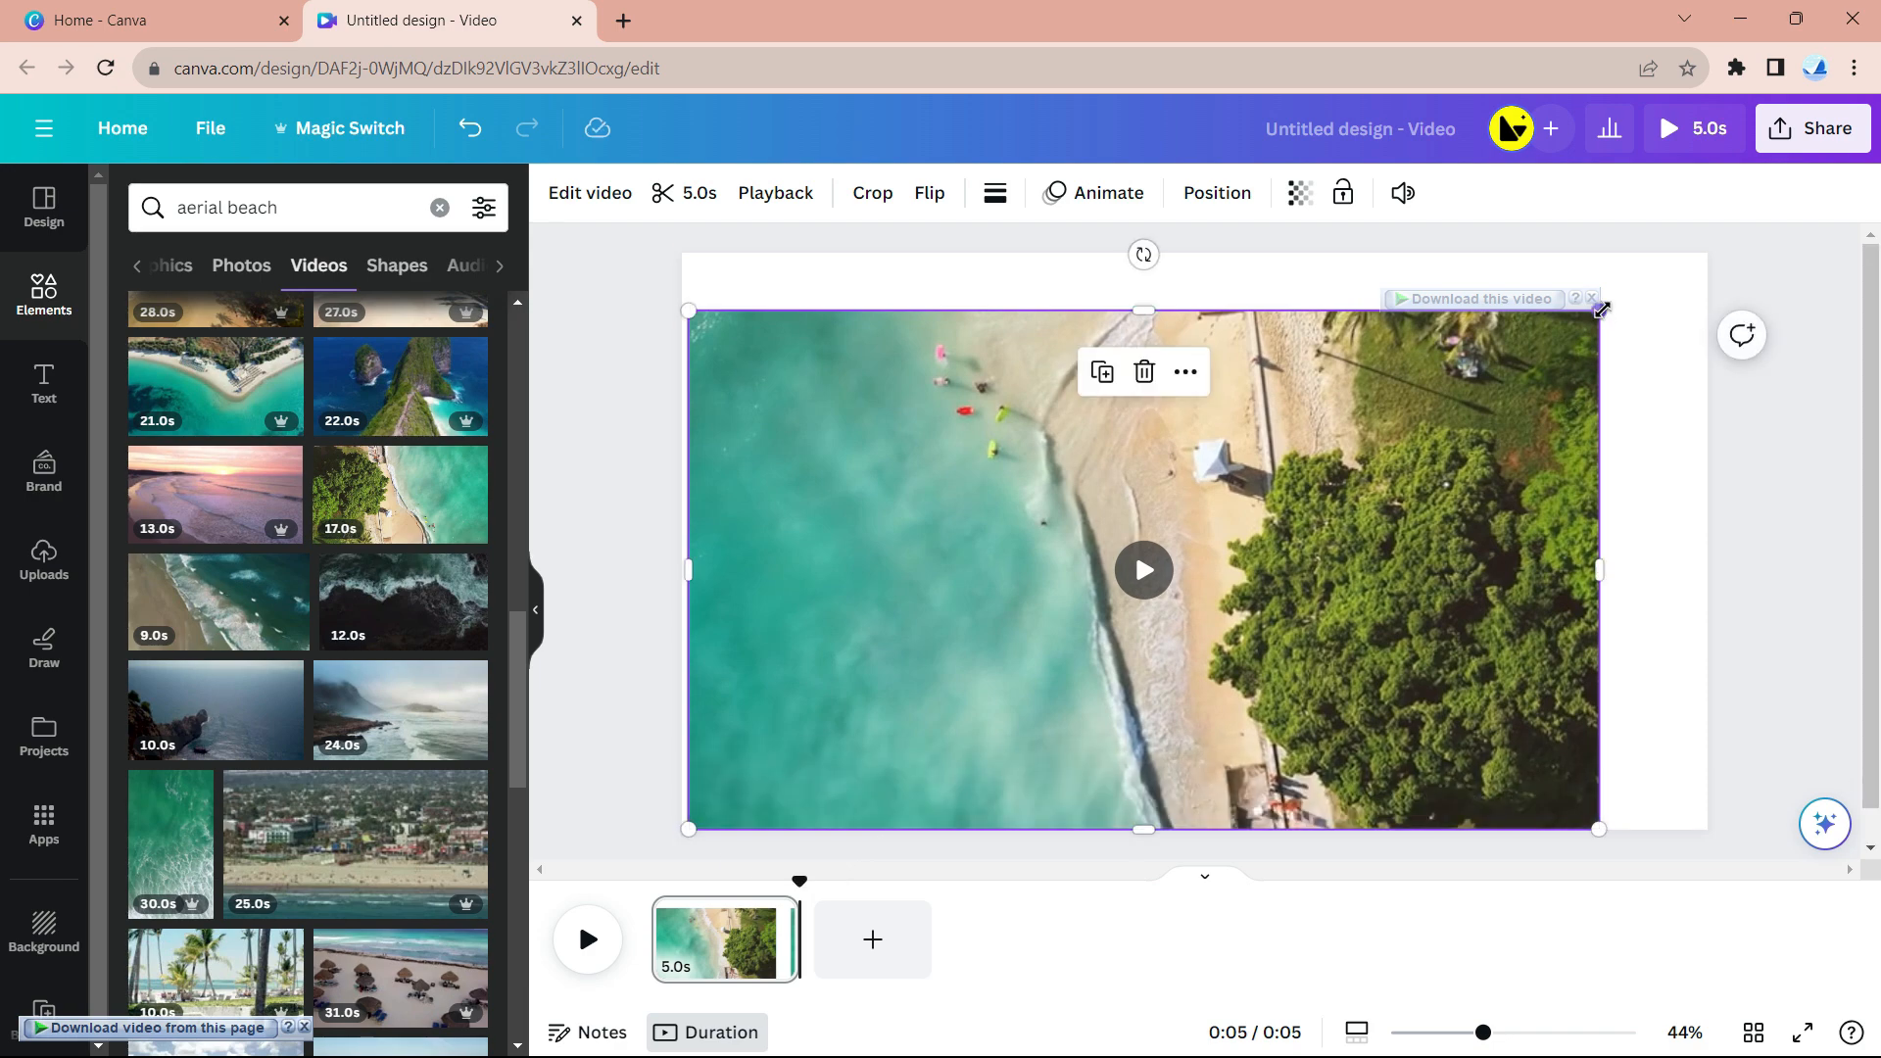
right_click(1372, 436)
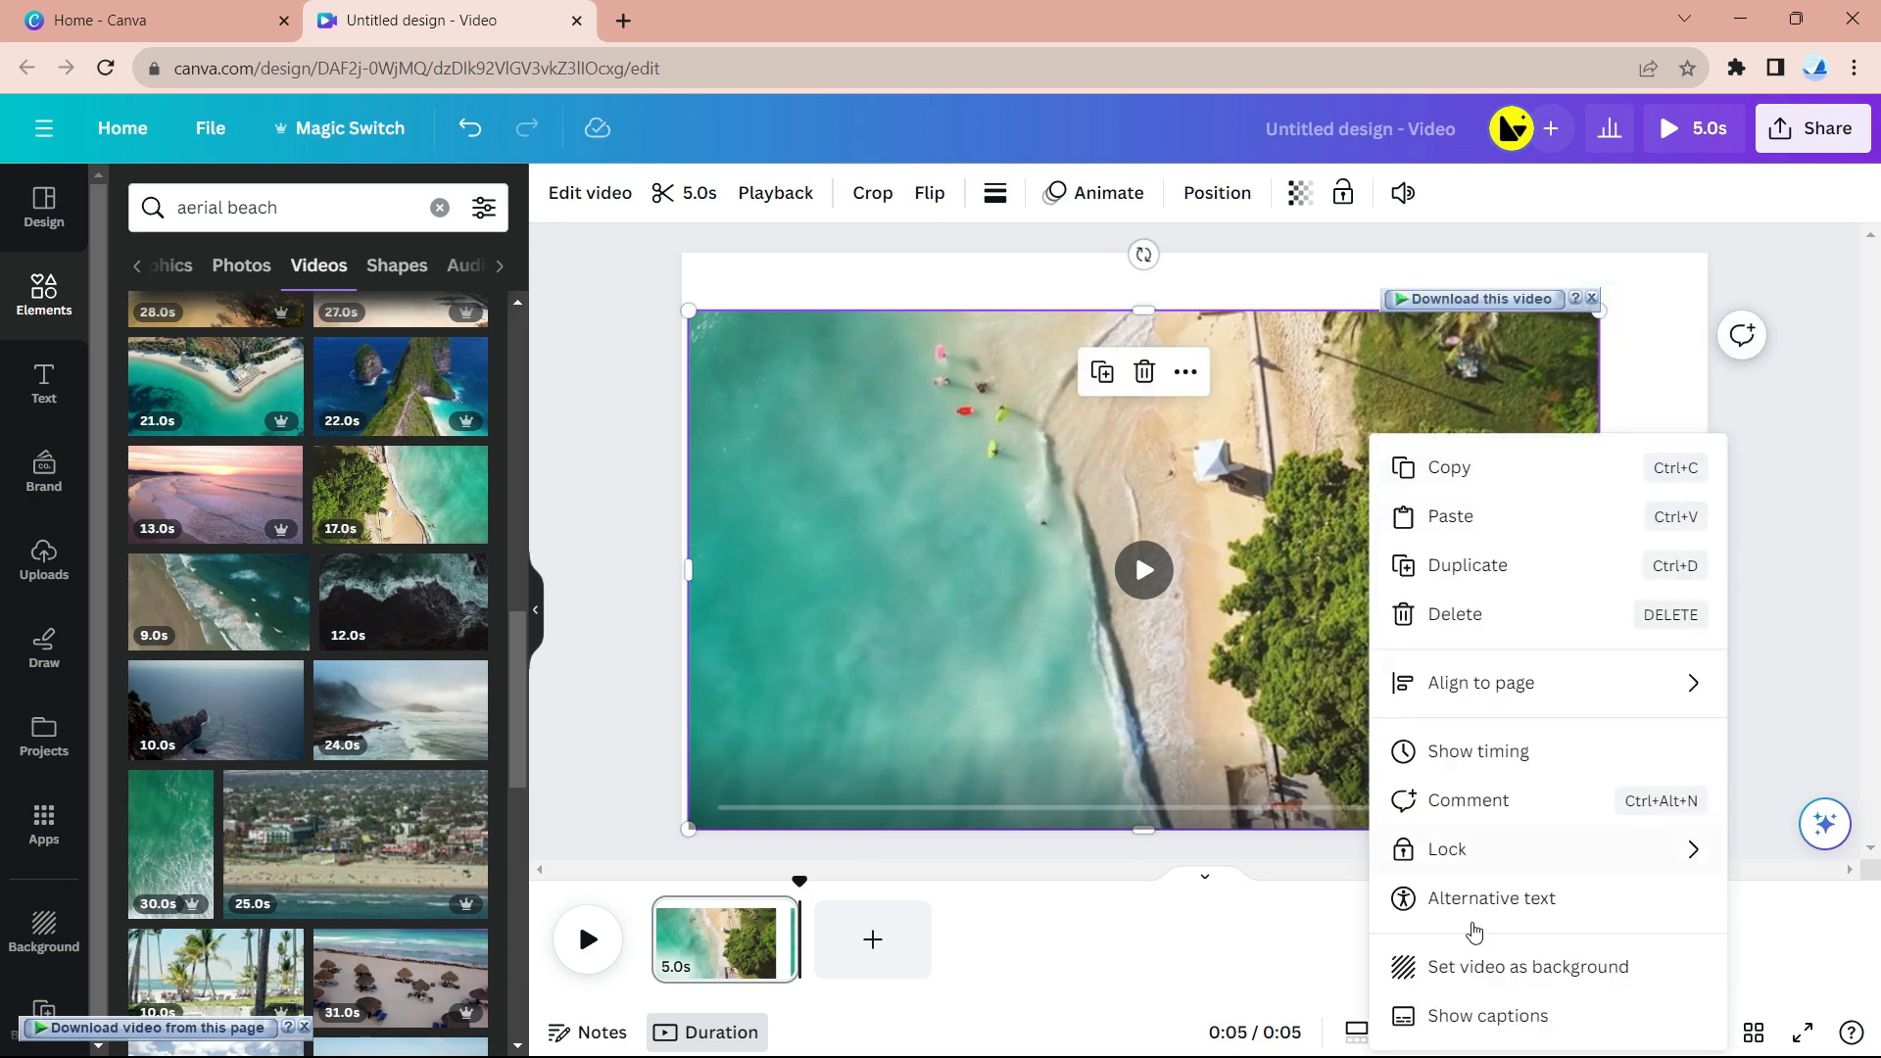
click(1502, 970)
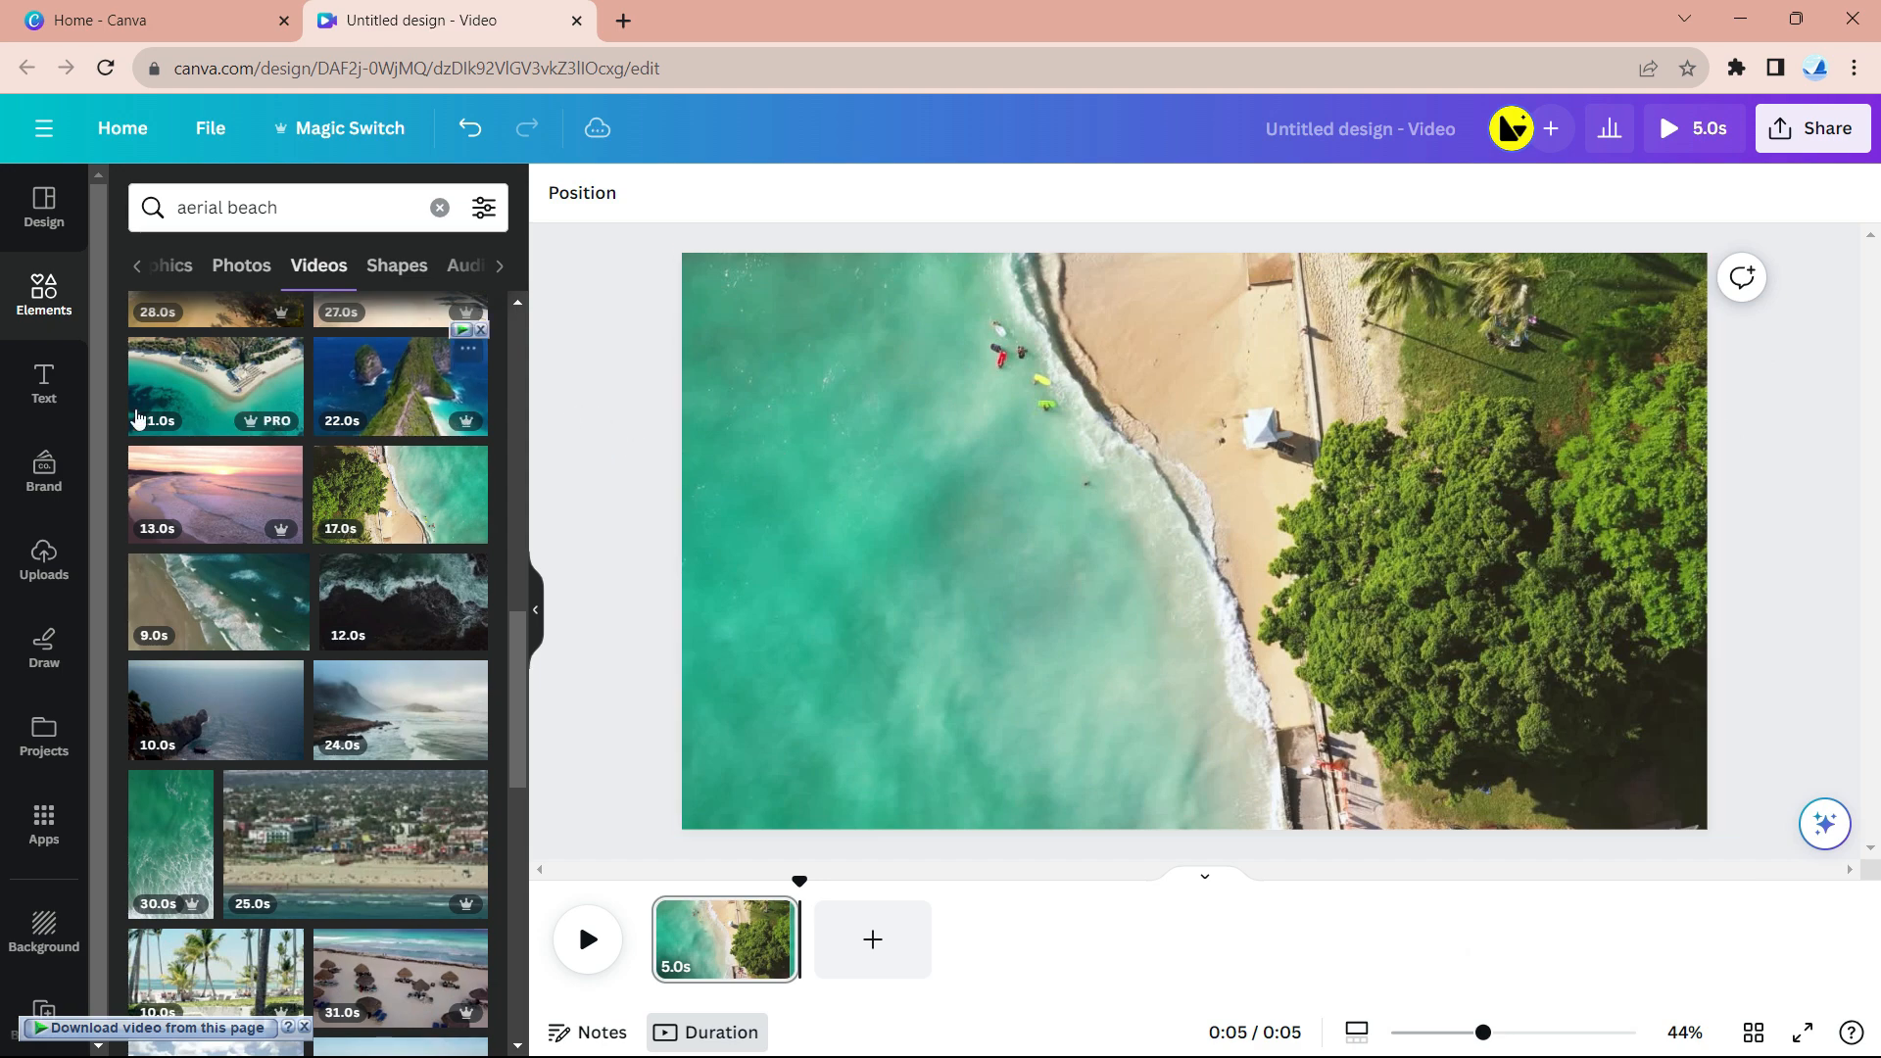
- Add a text box reading 'PHILIPPINES', correcting the missing P
click(52, 389)
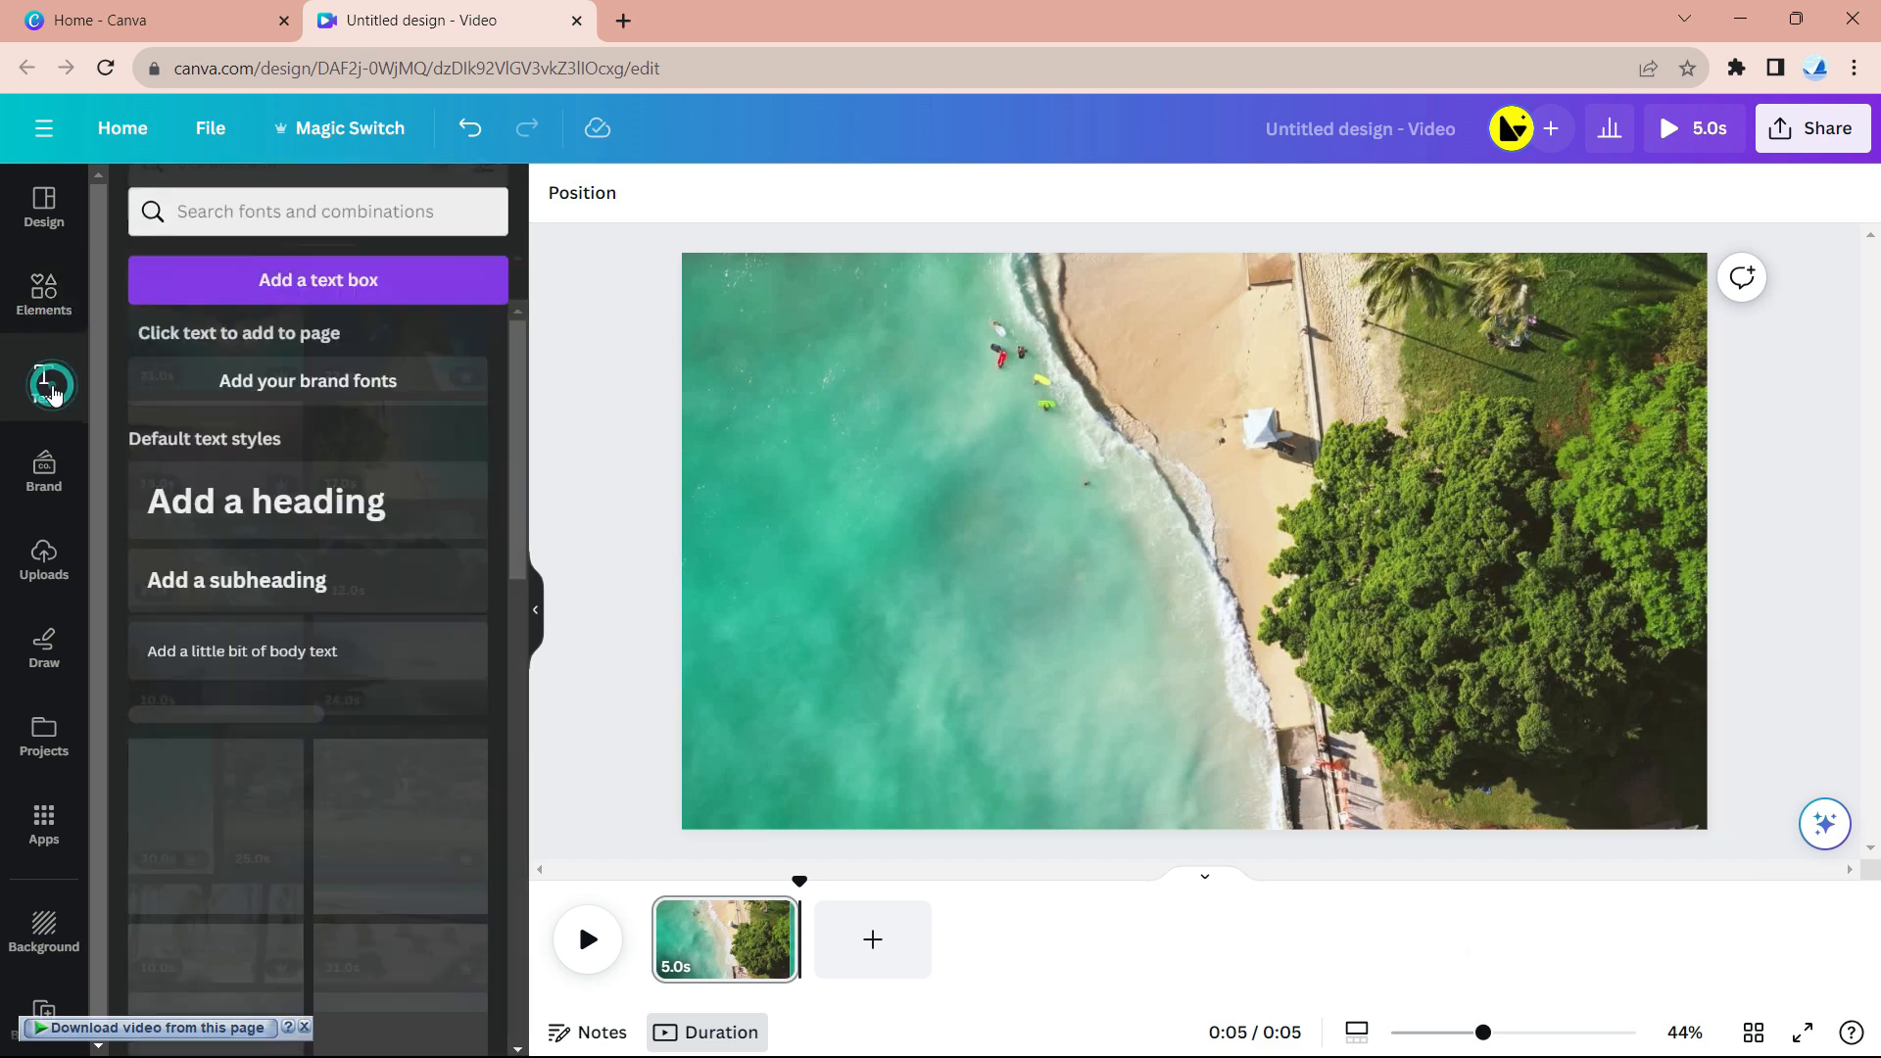
click(378, 282)
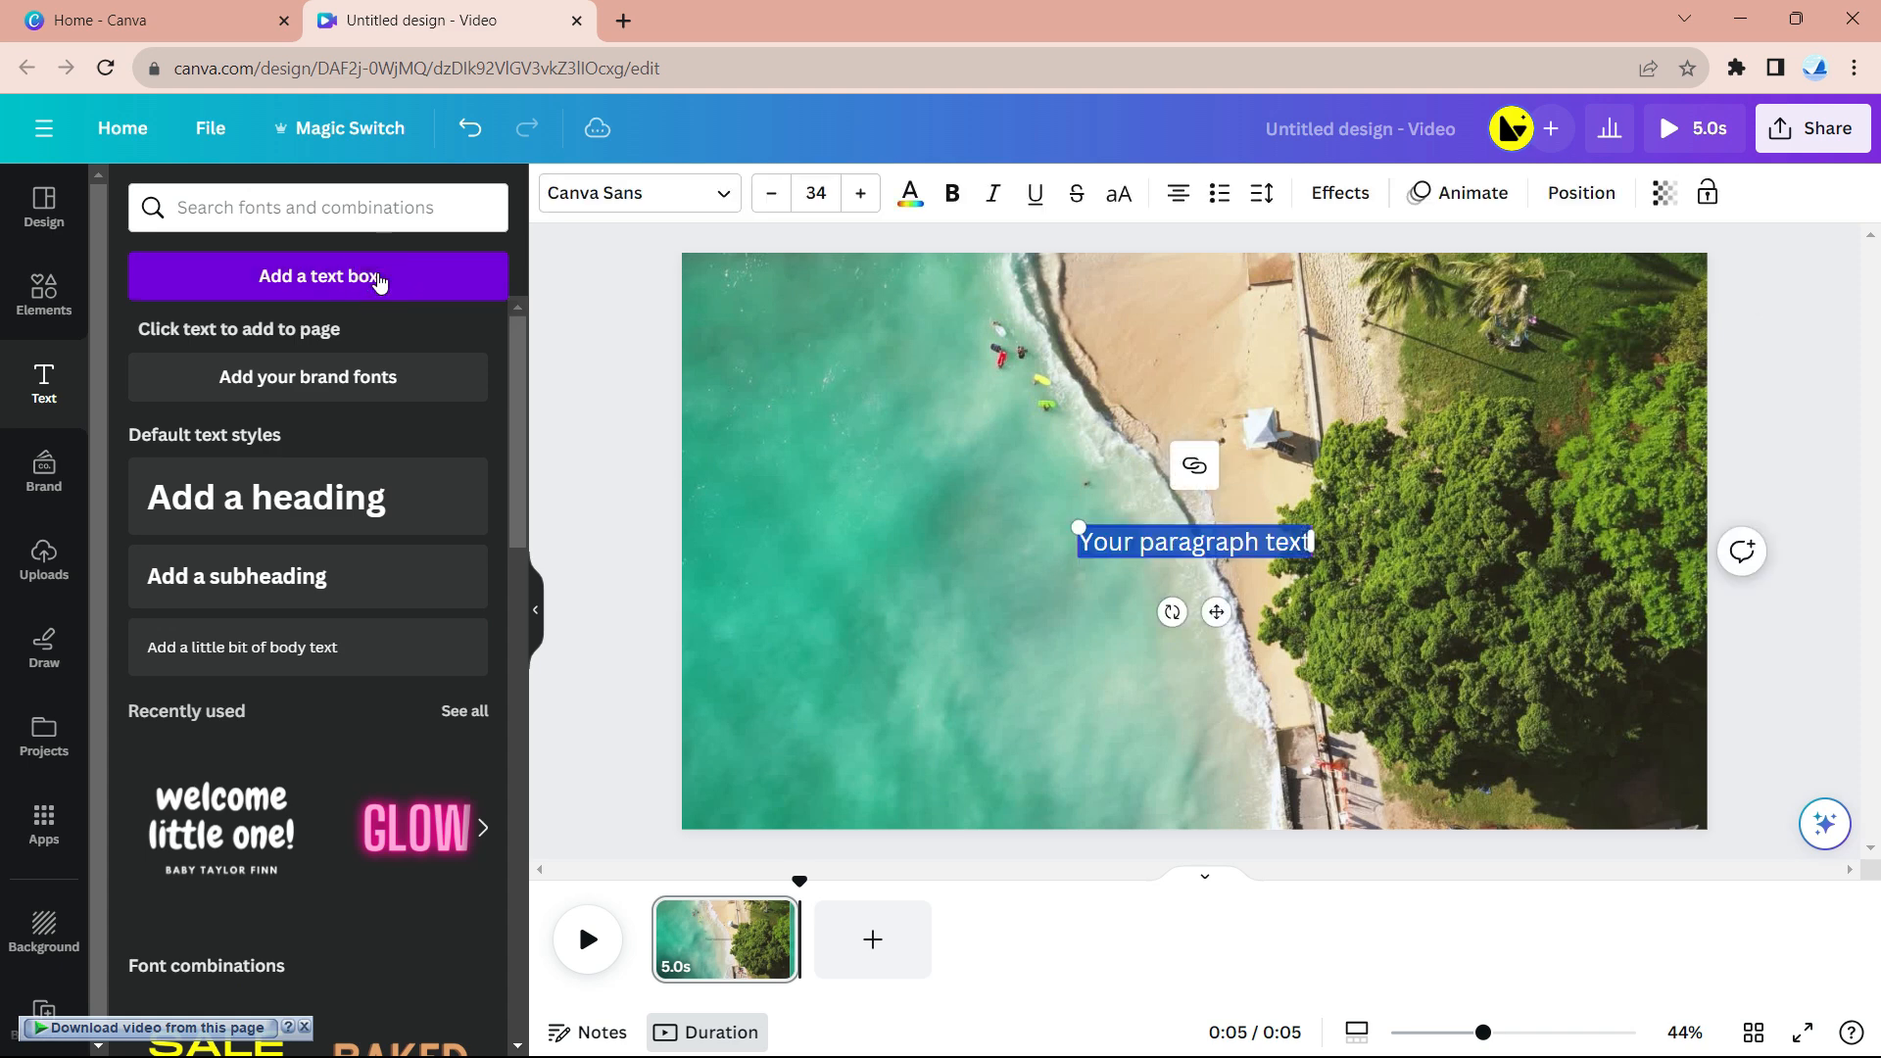
text(PHILI)
text(PINES)
key(Left)
key(Left)
key(Left)
key(Left)
text(P)
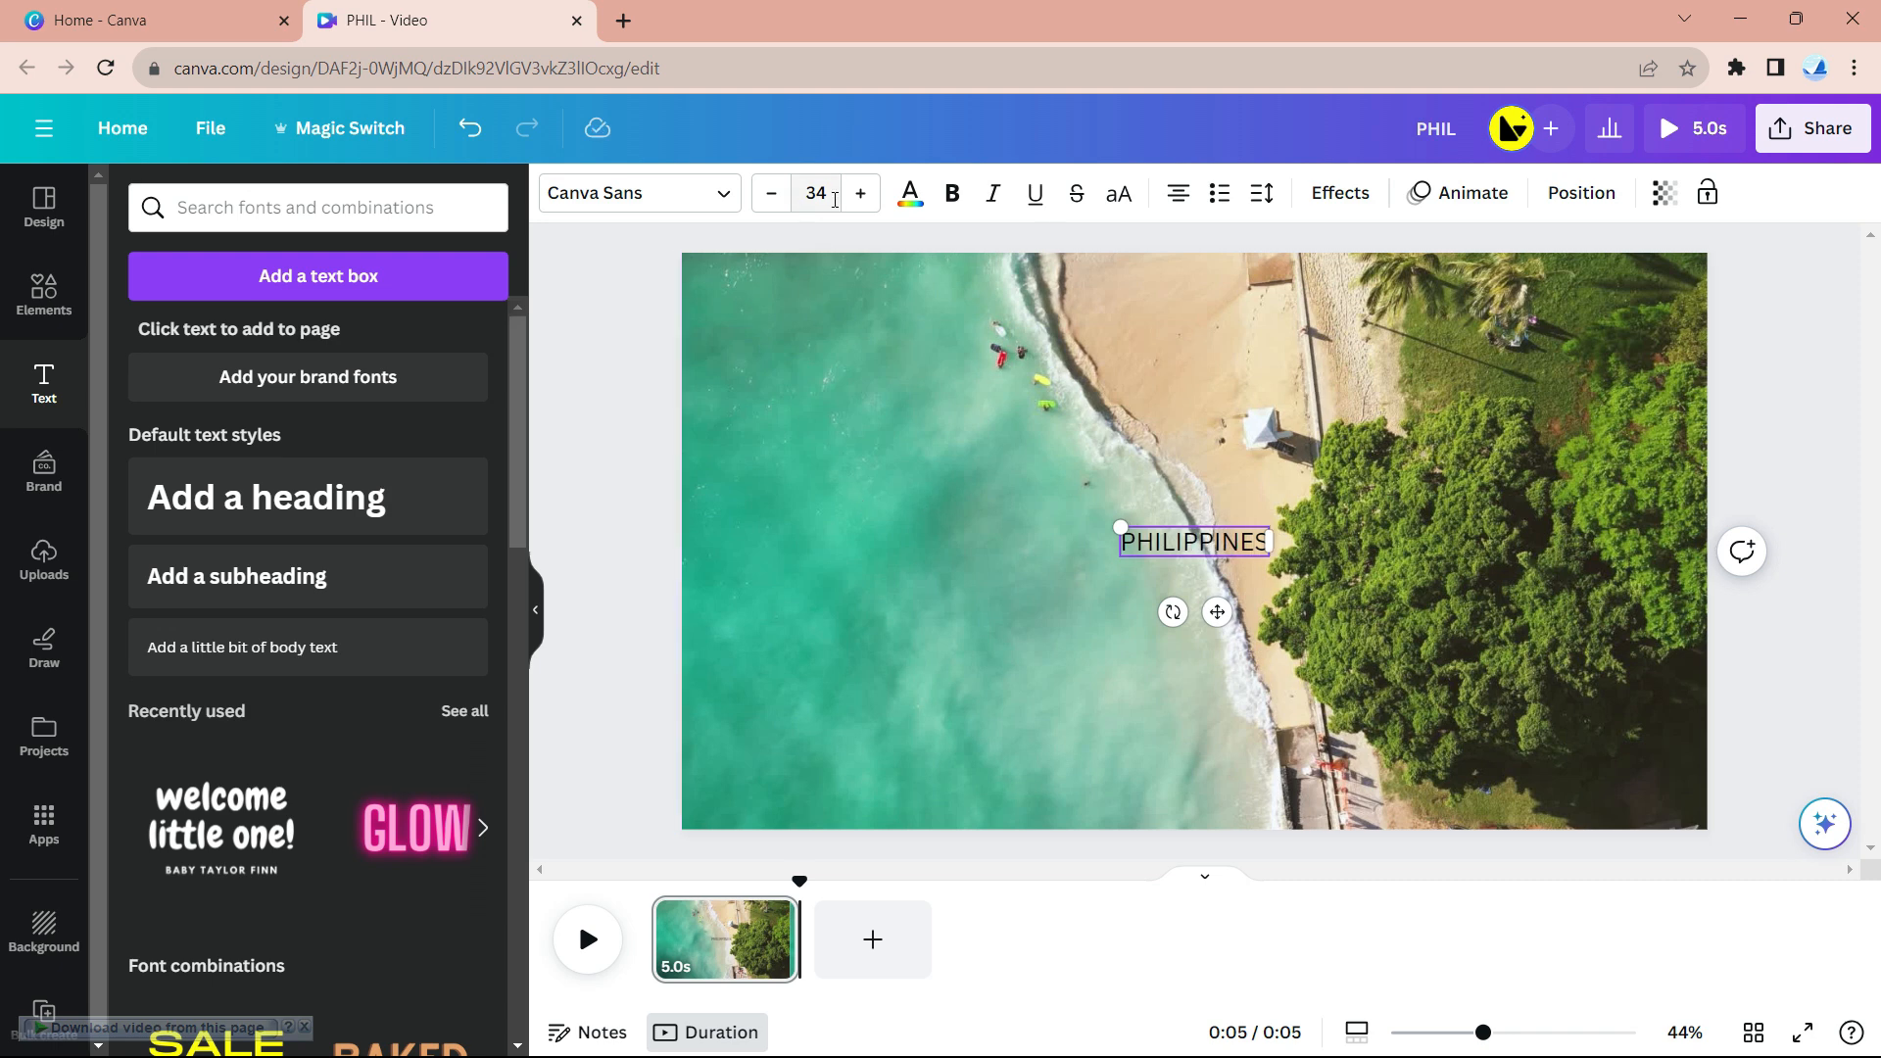
click(1798, 531)
click(1195, 542)
- Set the PHILIPPINES text in the Anton font
click(652, 194)
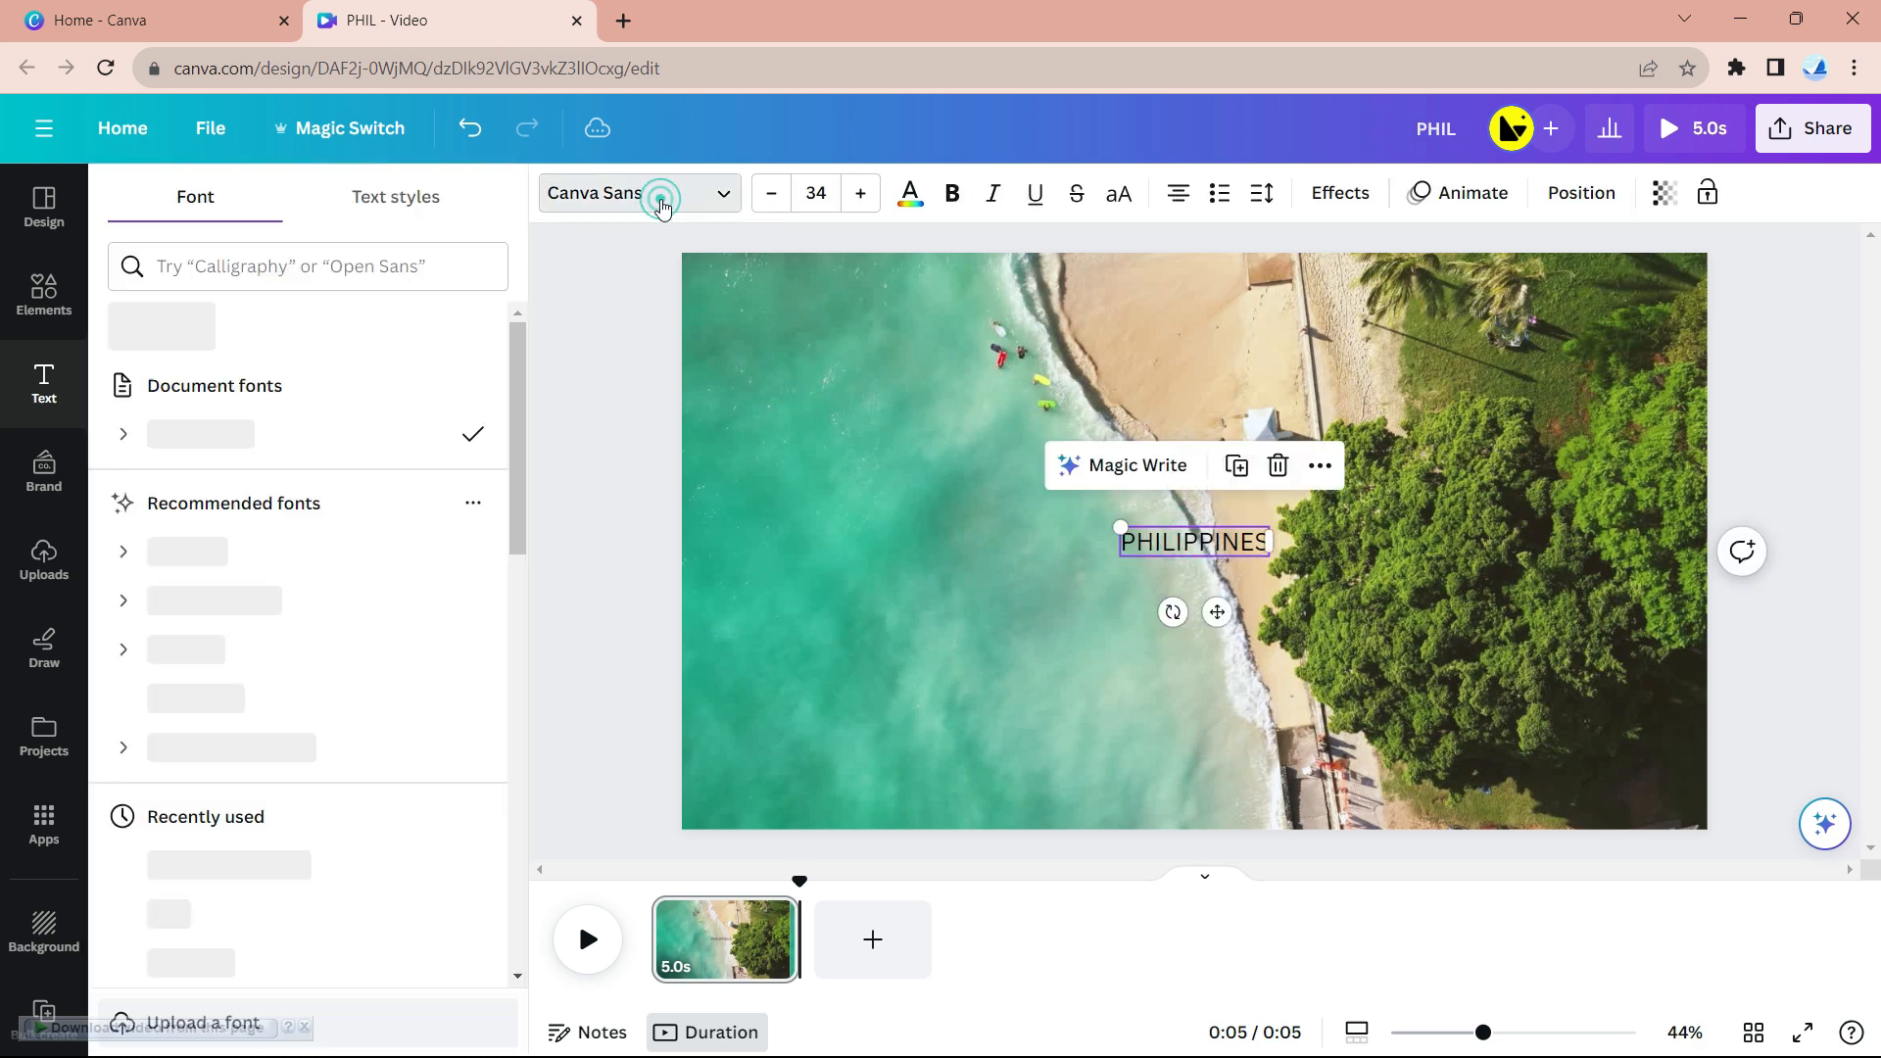
click(255, 275)
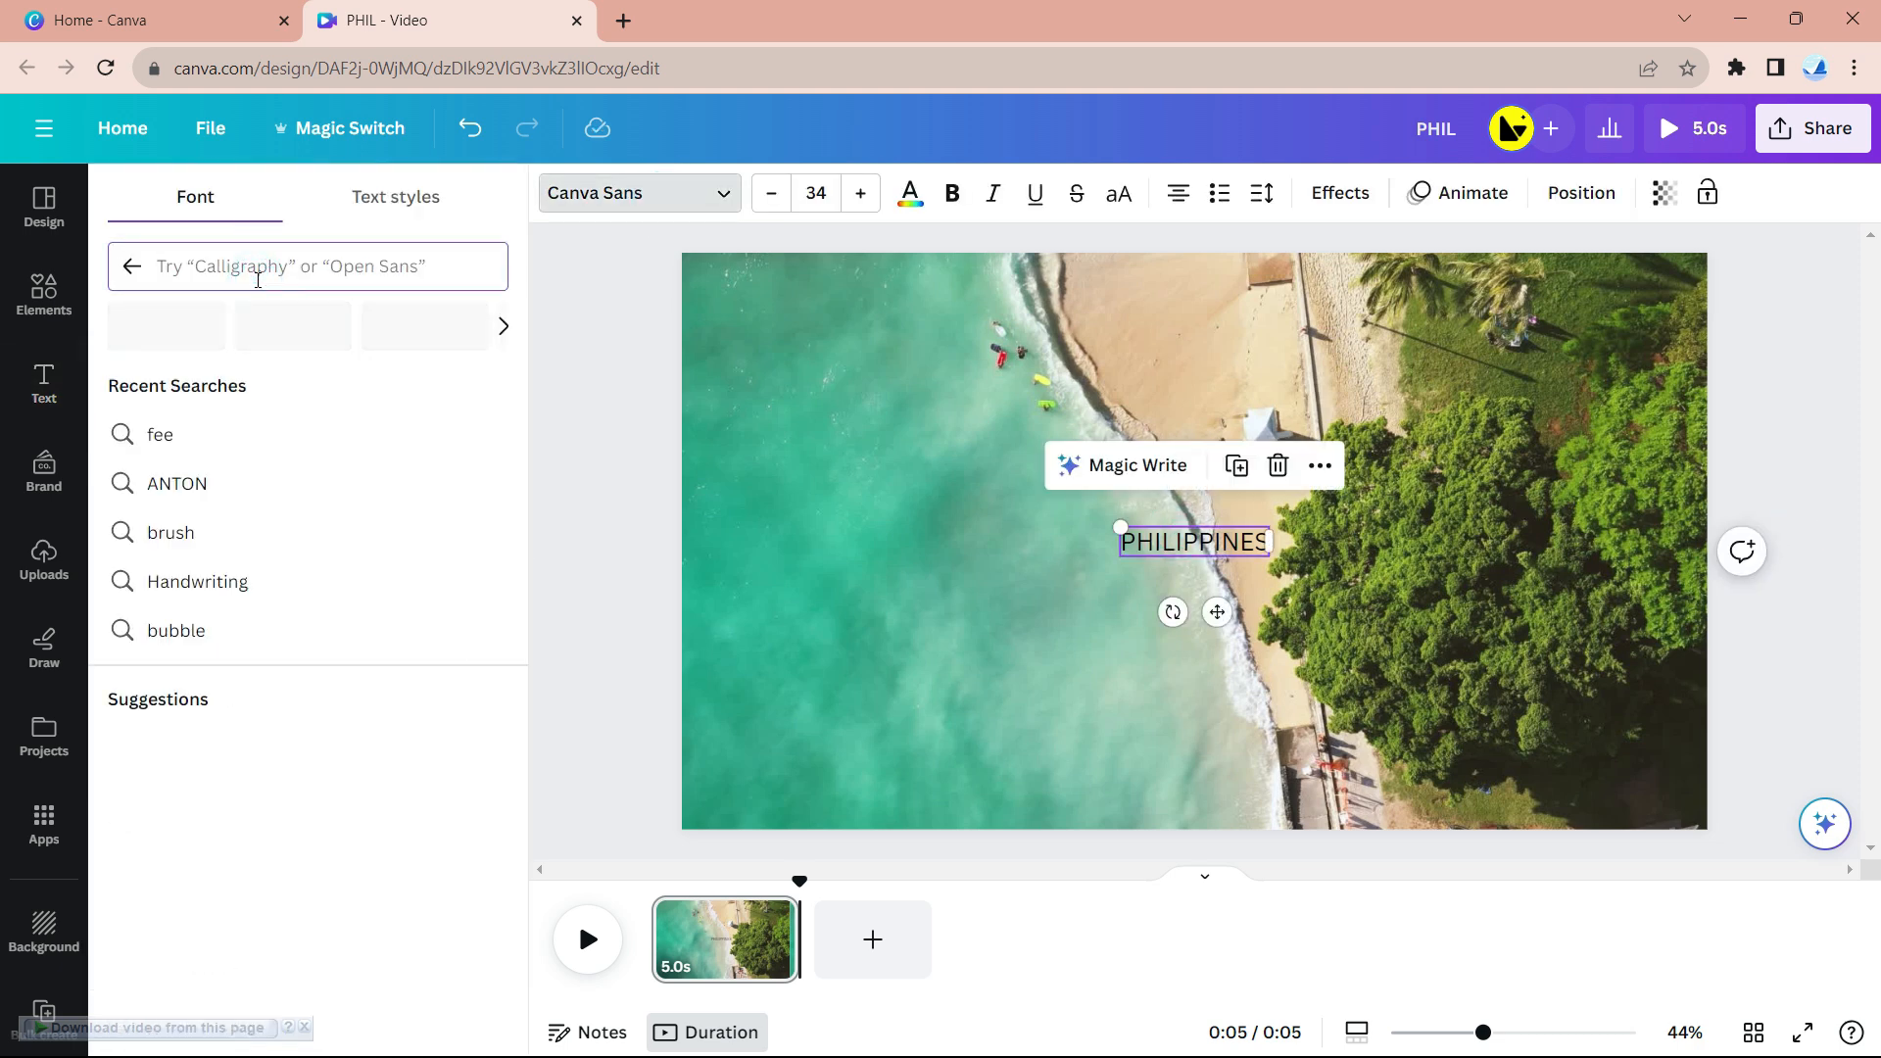
text(A)
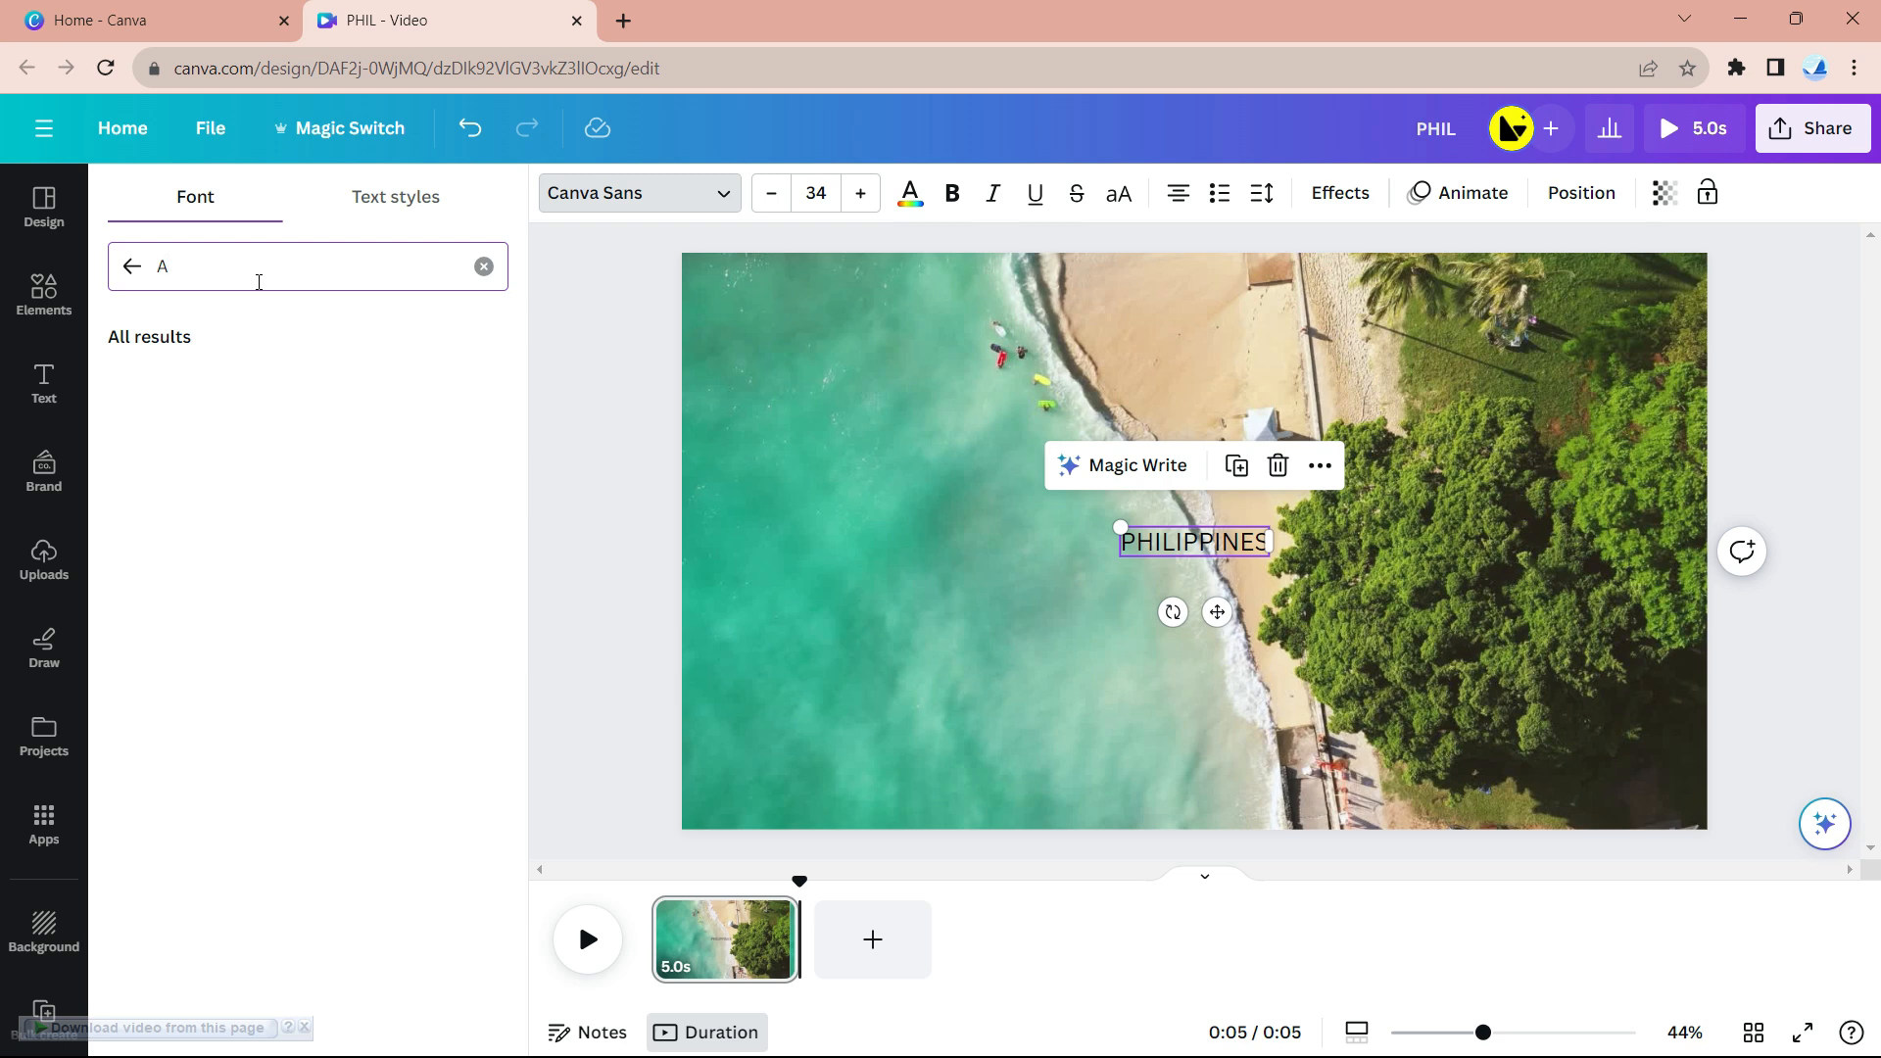
text(NT)
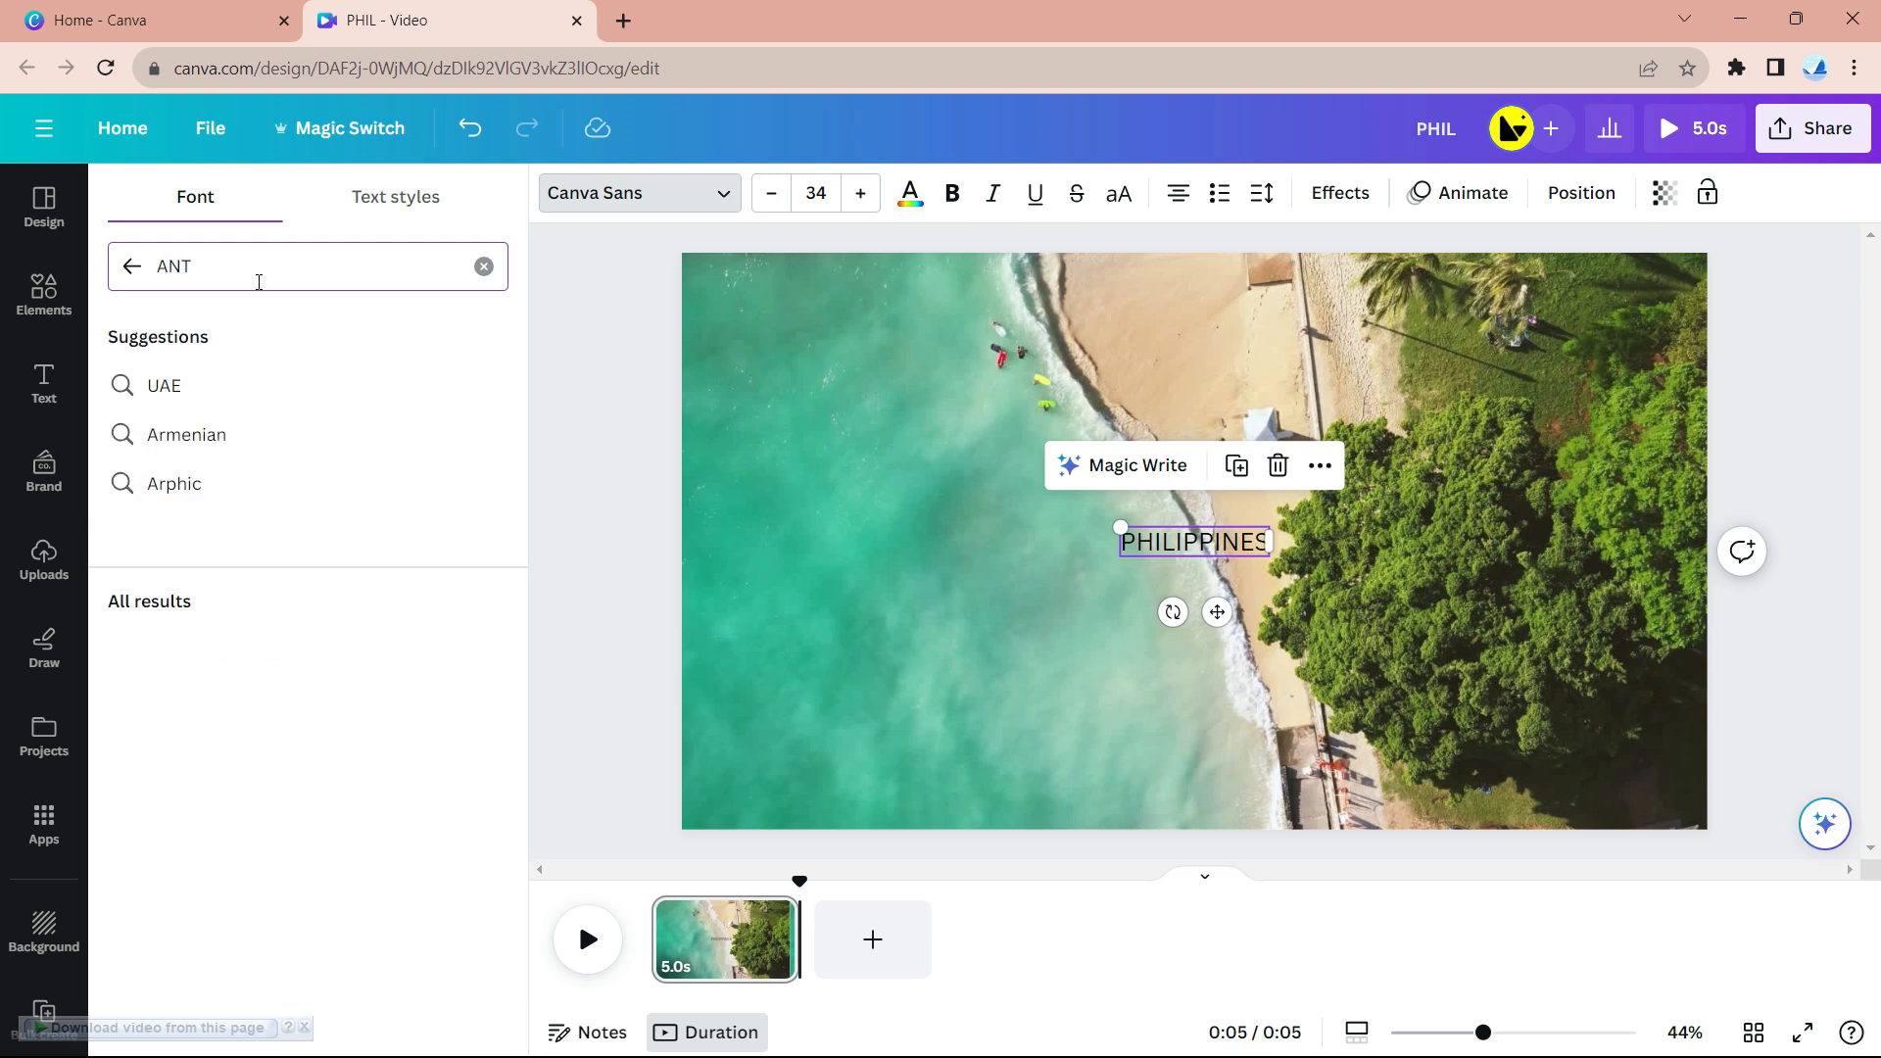
click(206, 487)
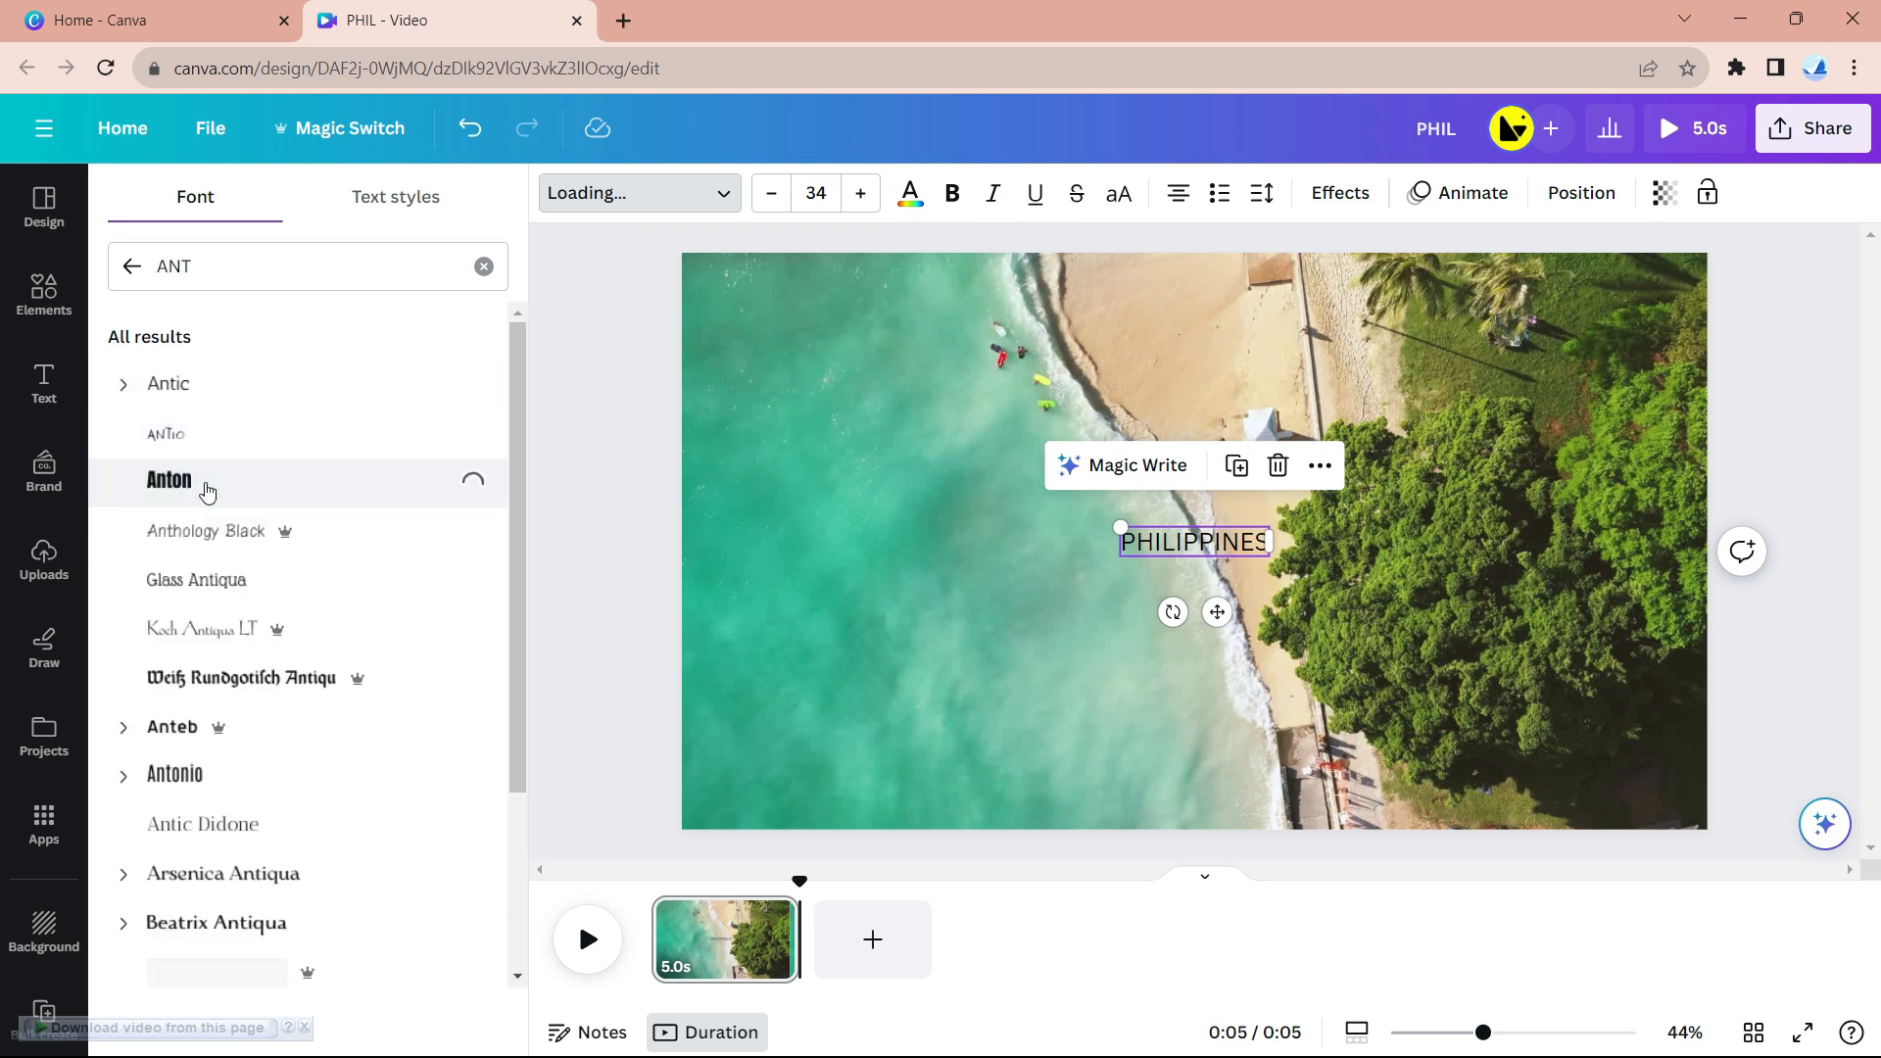
key(Caps_Lock)
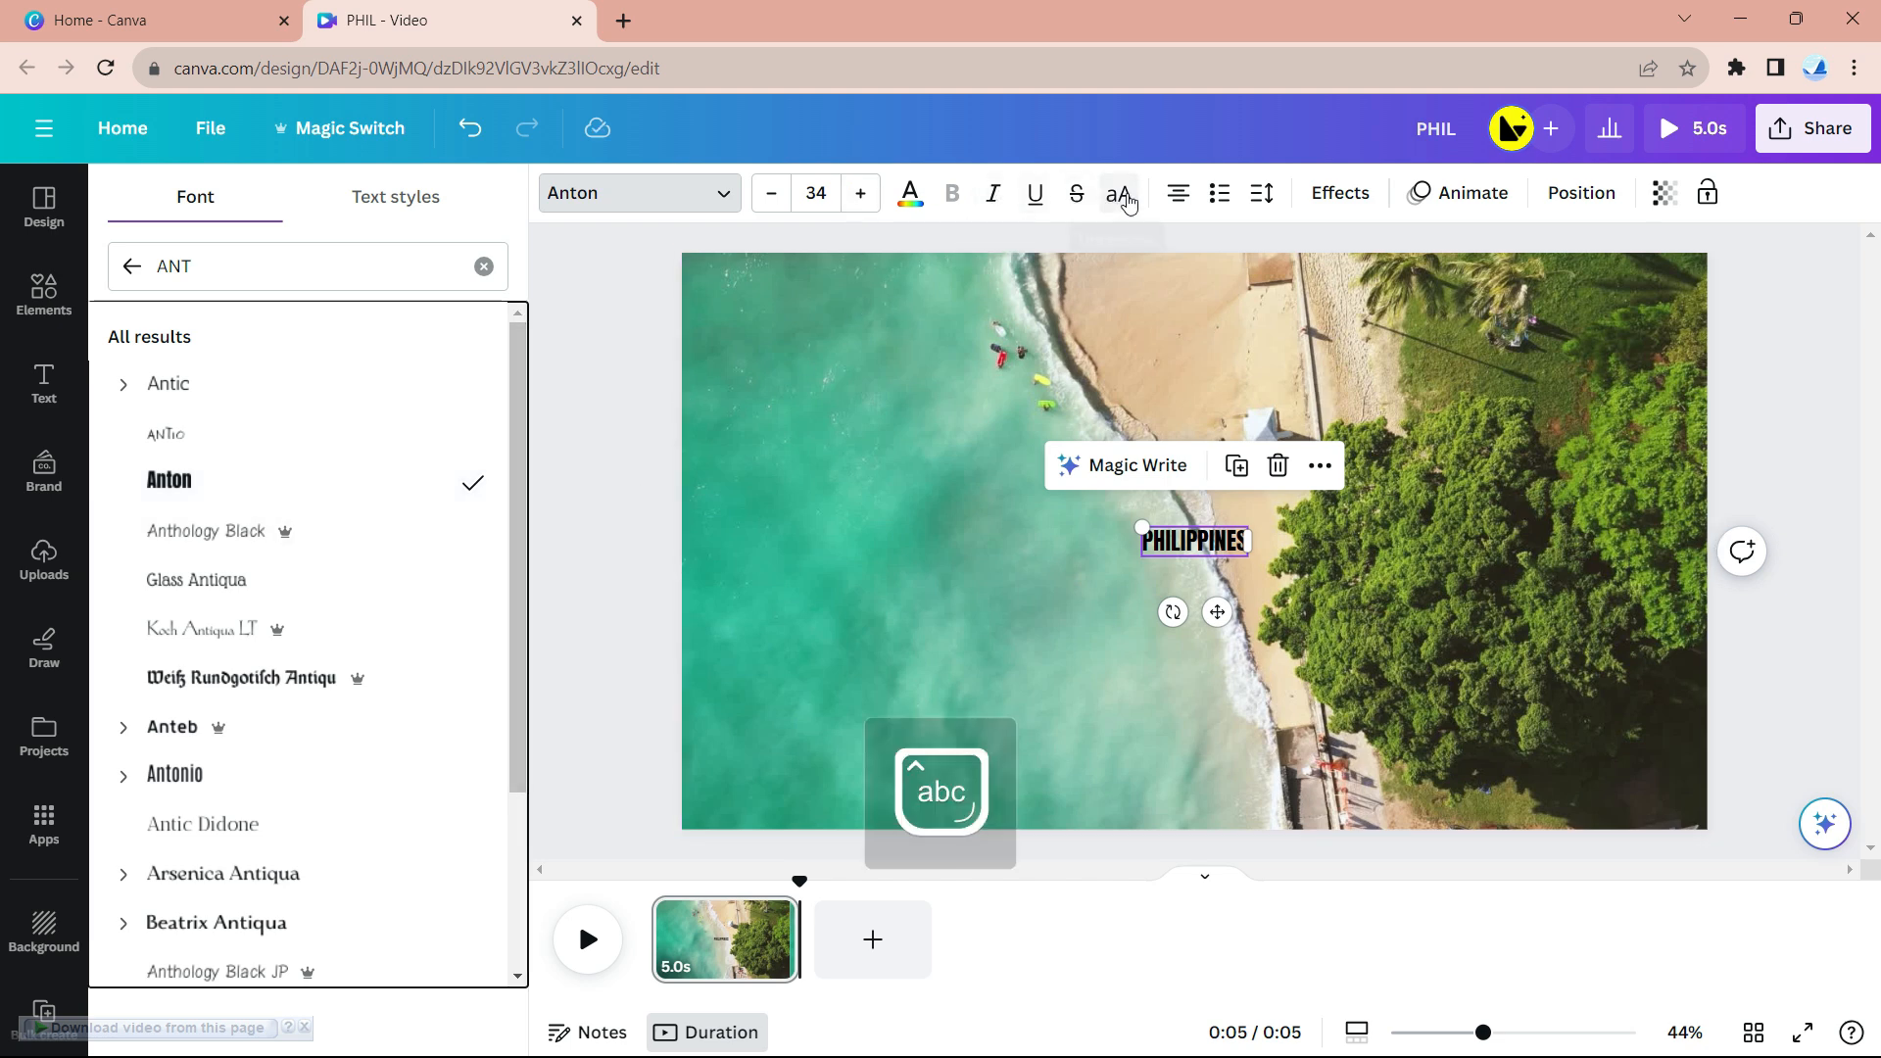
click(910, 193)
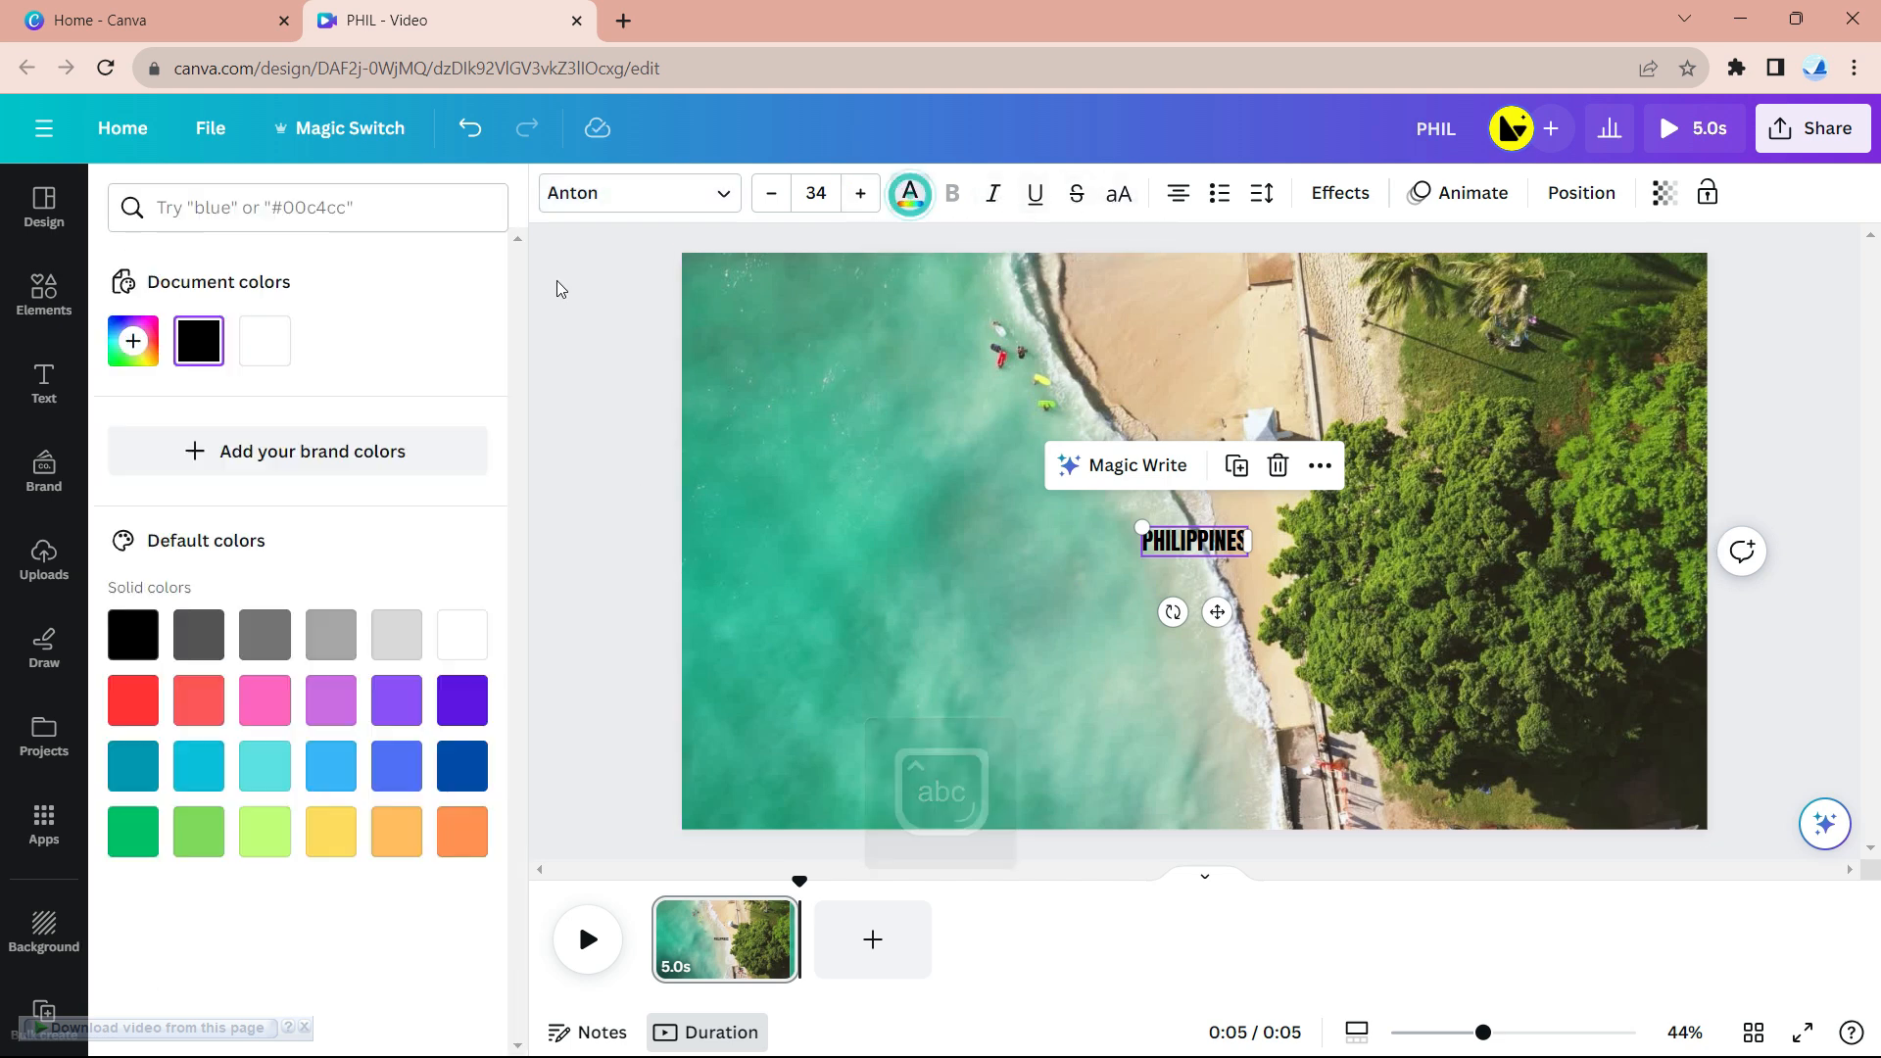
- Make PHILIPPINES white, enlarge it across the beach page, and move it near the centre
click(449, 639)
drag(1140, 527, 740, 417)
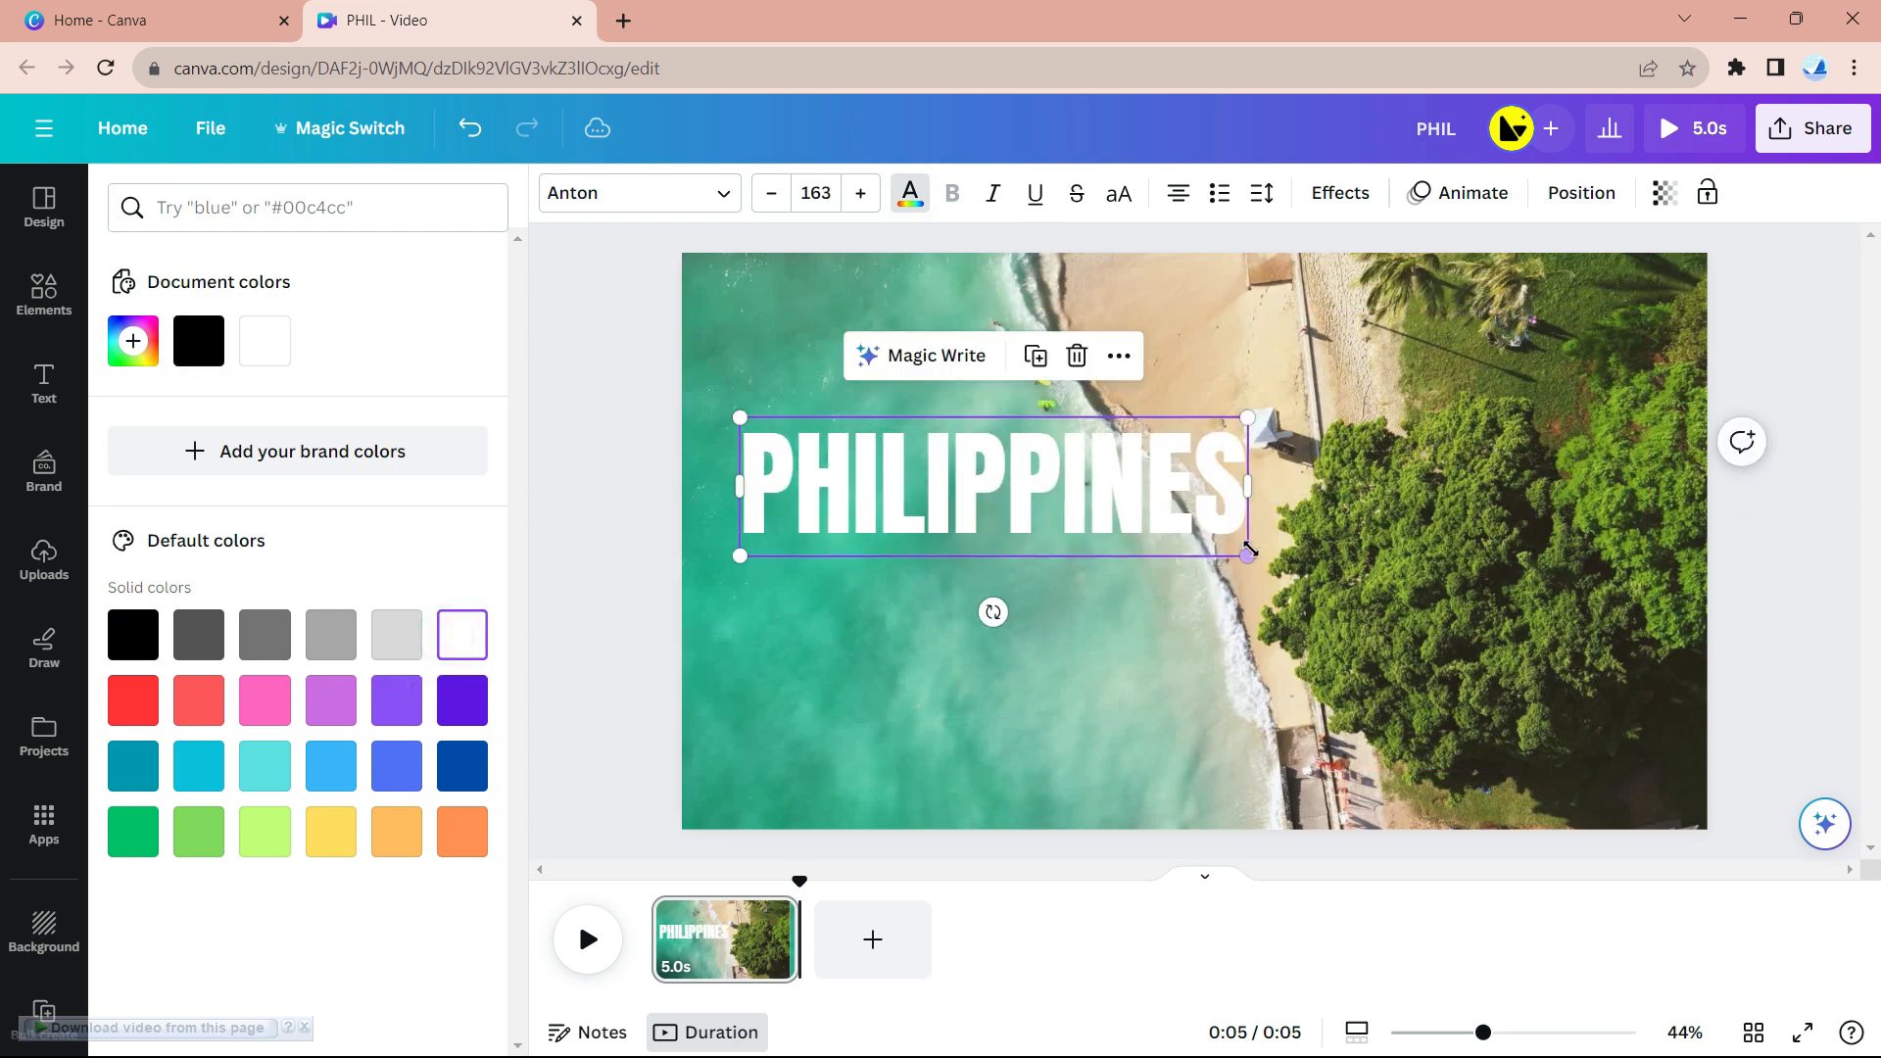
drag(1245, 548, 1628, 735)
mouse_move(1414, 558)
mouse_down()
mouse_move(1413, 529)
mouse_move(1425, 586)
mouse_up()
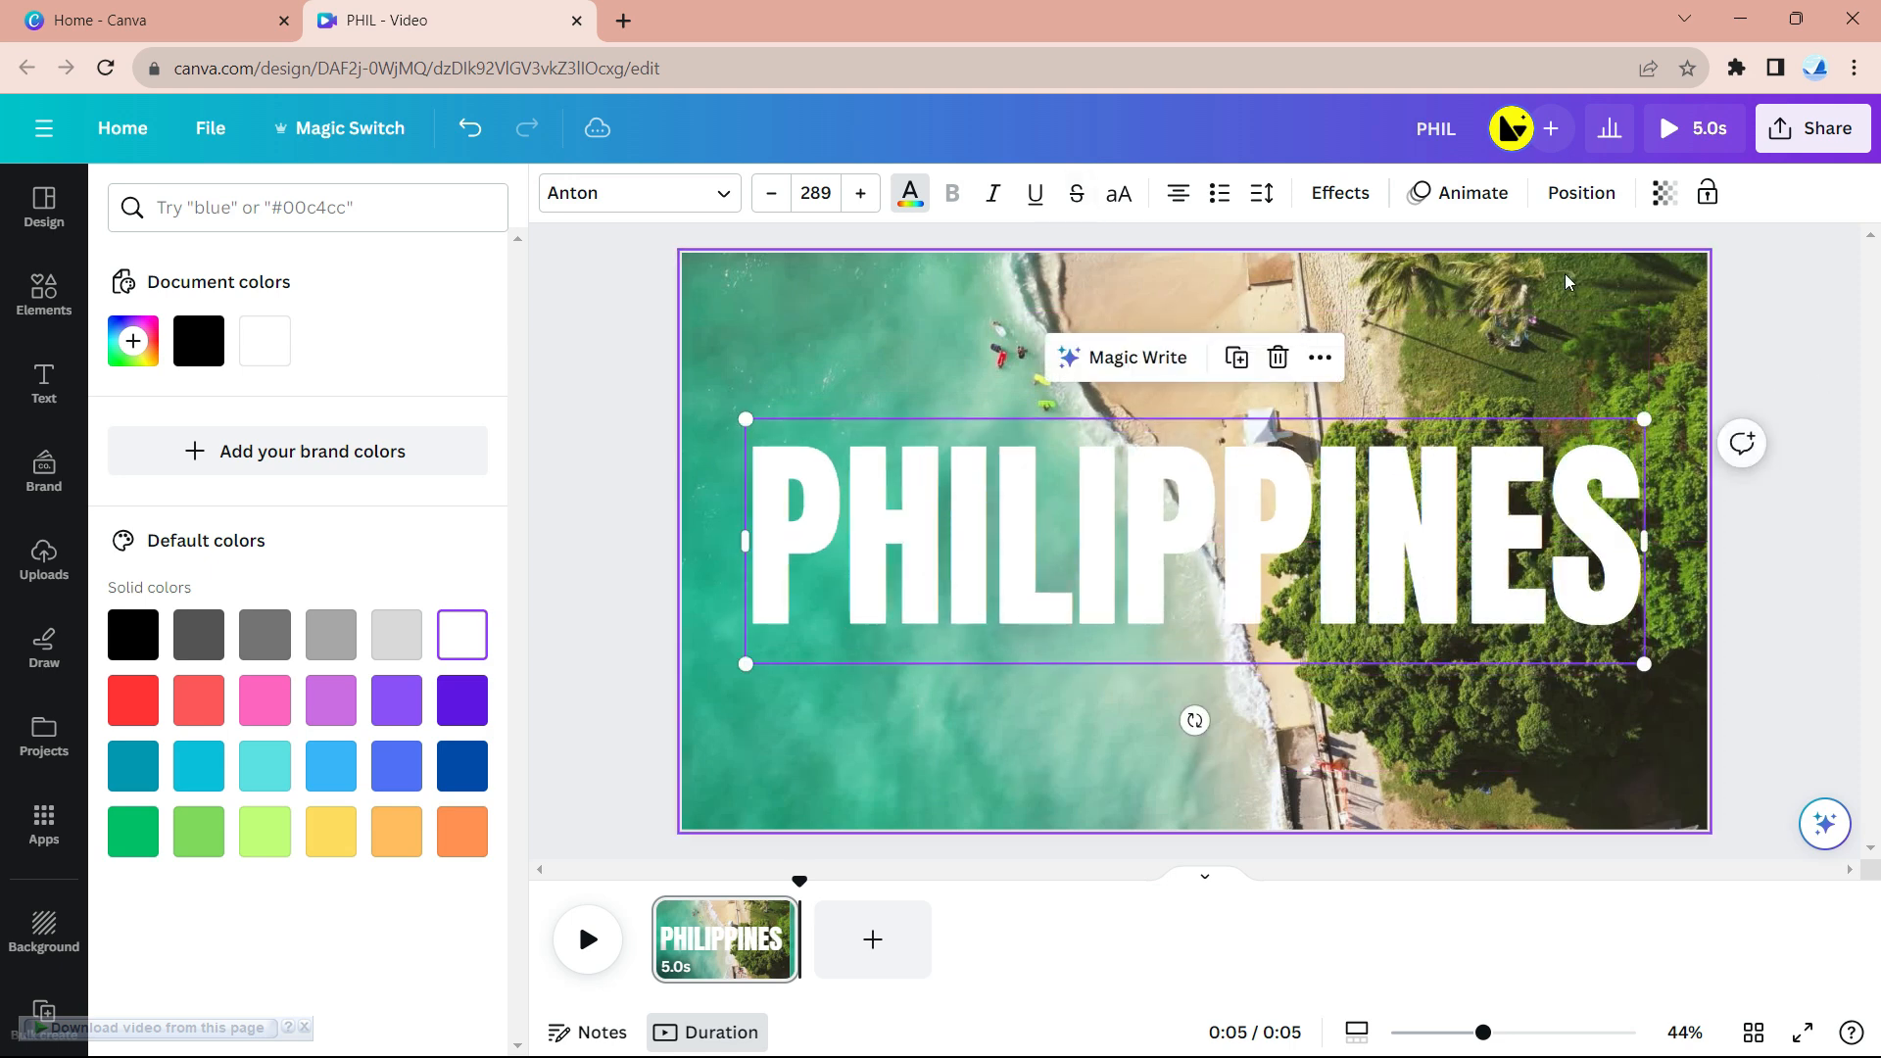
- Give PHILIPPINES the Lift effect, then shrink it slightly and centre it horizontally
click(1359, 196)
click(458, 354)
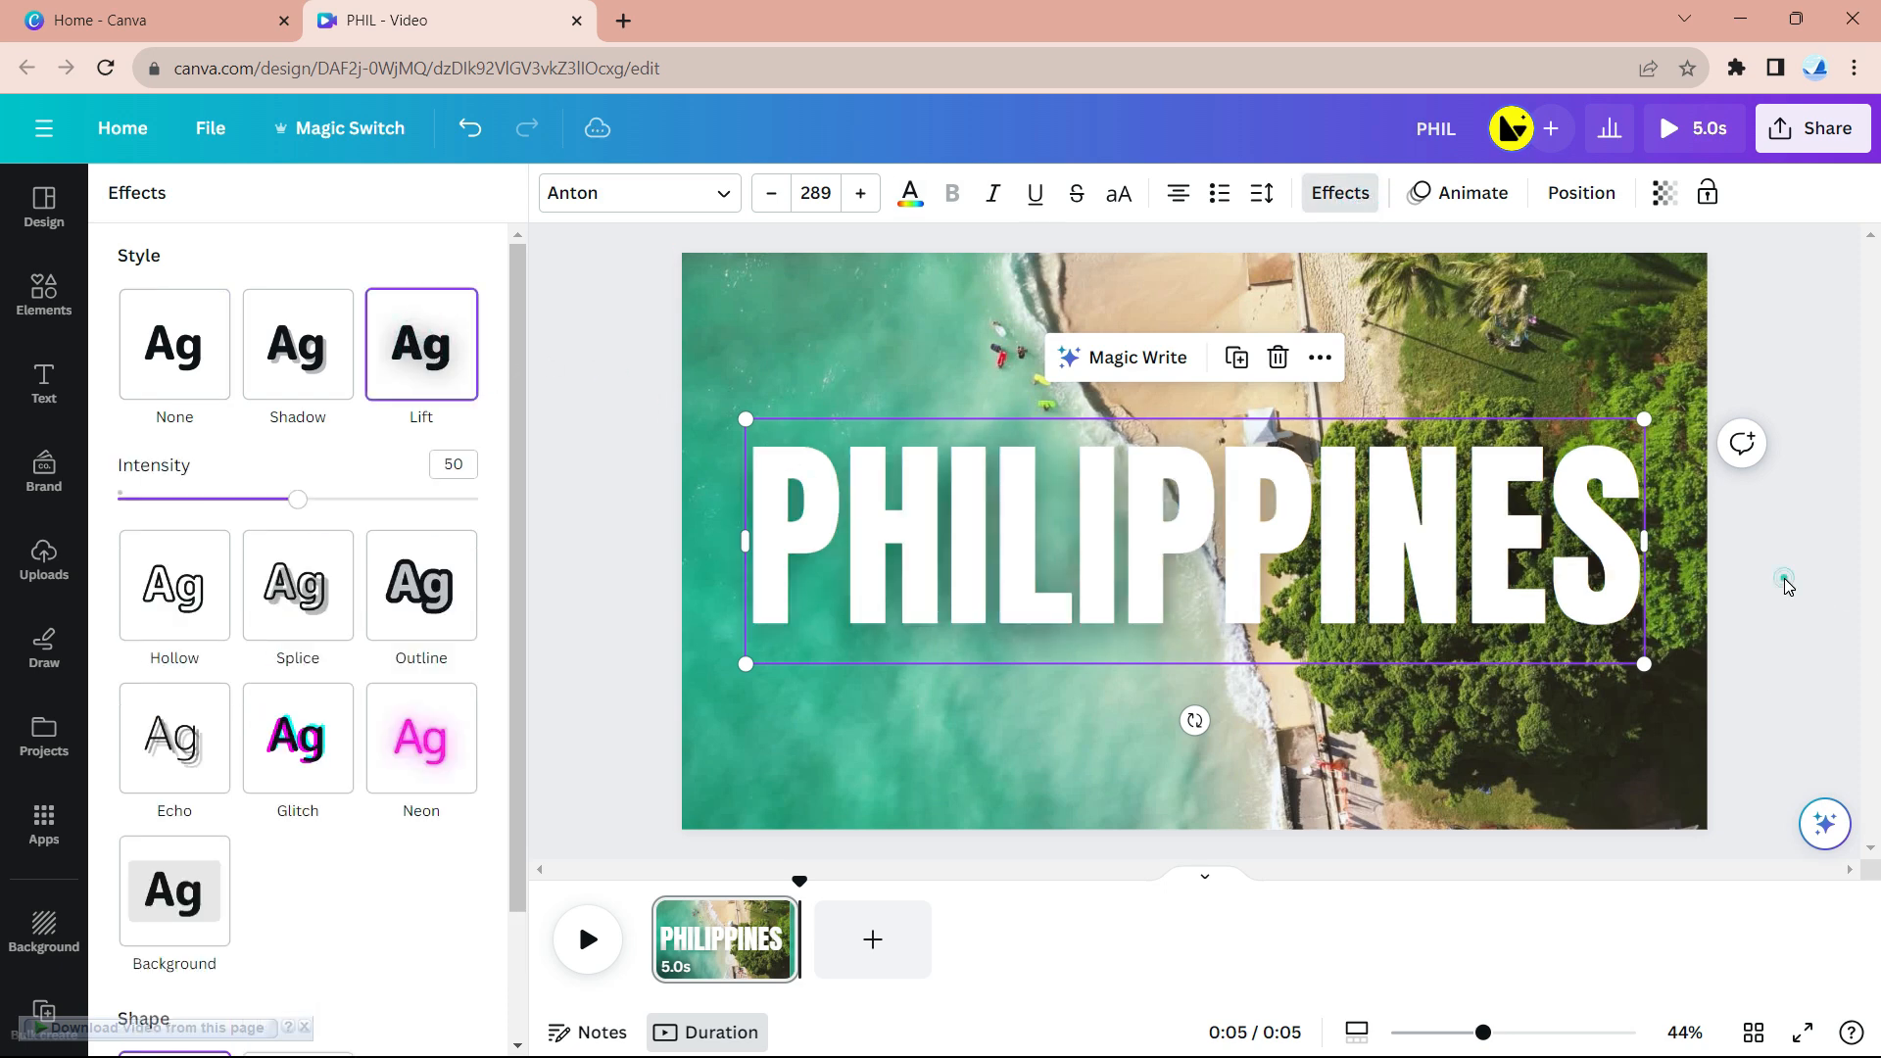
click(1785, 586)
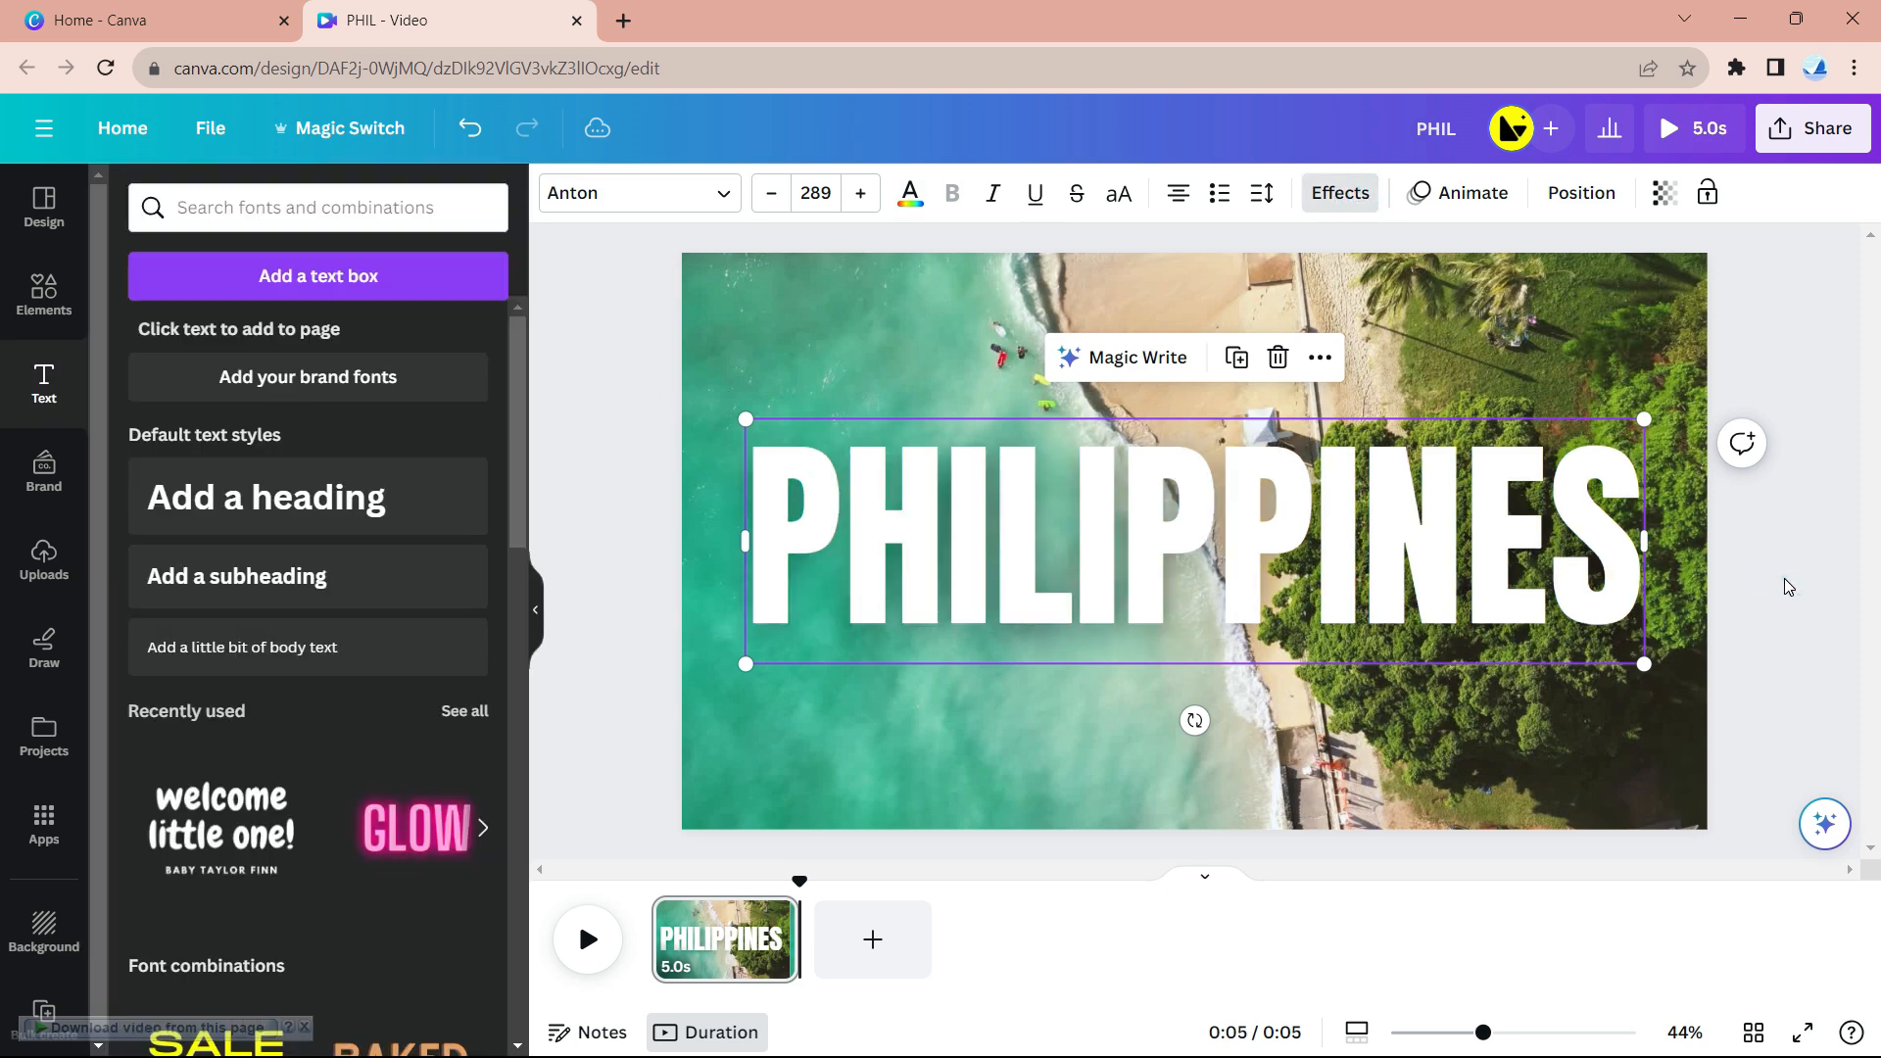
click(1423, 584)
drag(1643, 664, 1585, 648)
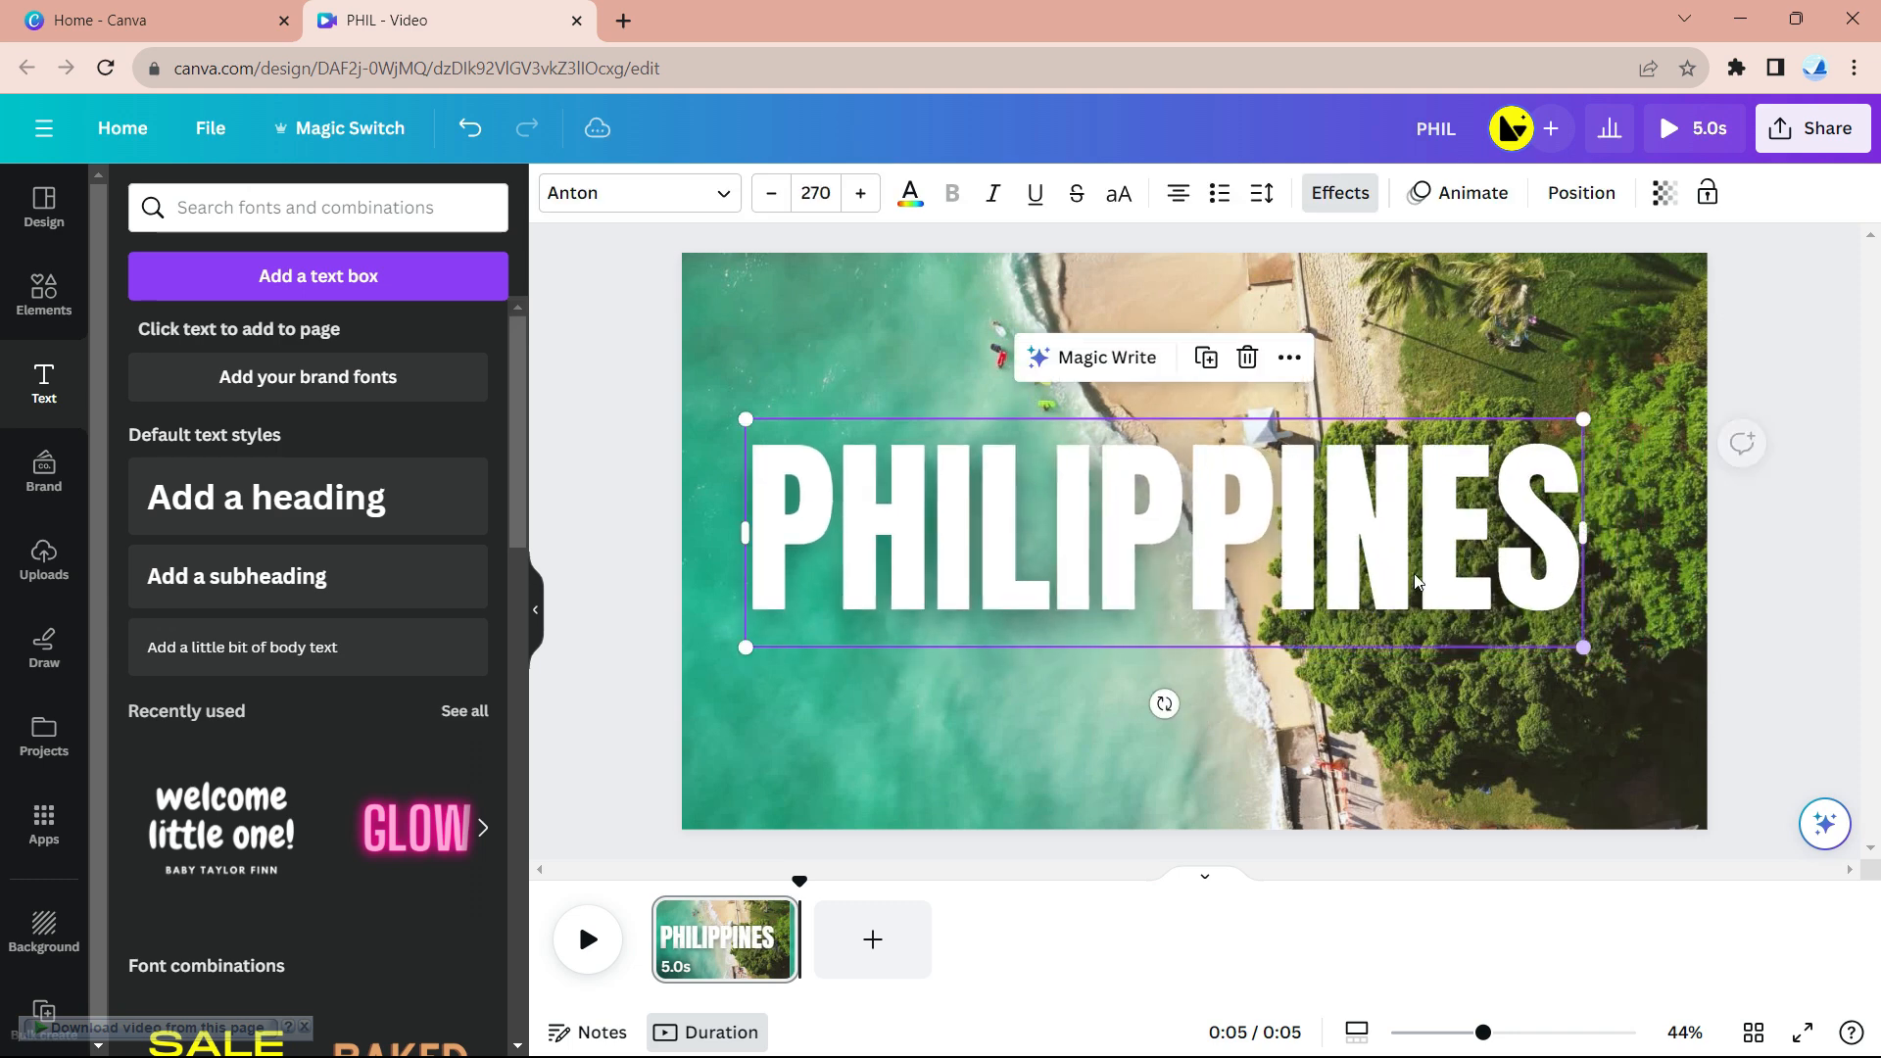
drag(1332, 564, 1360, 564)
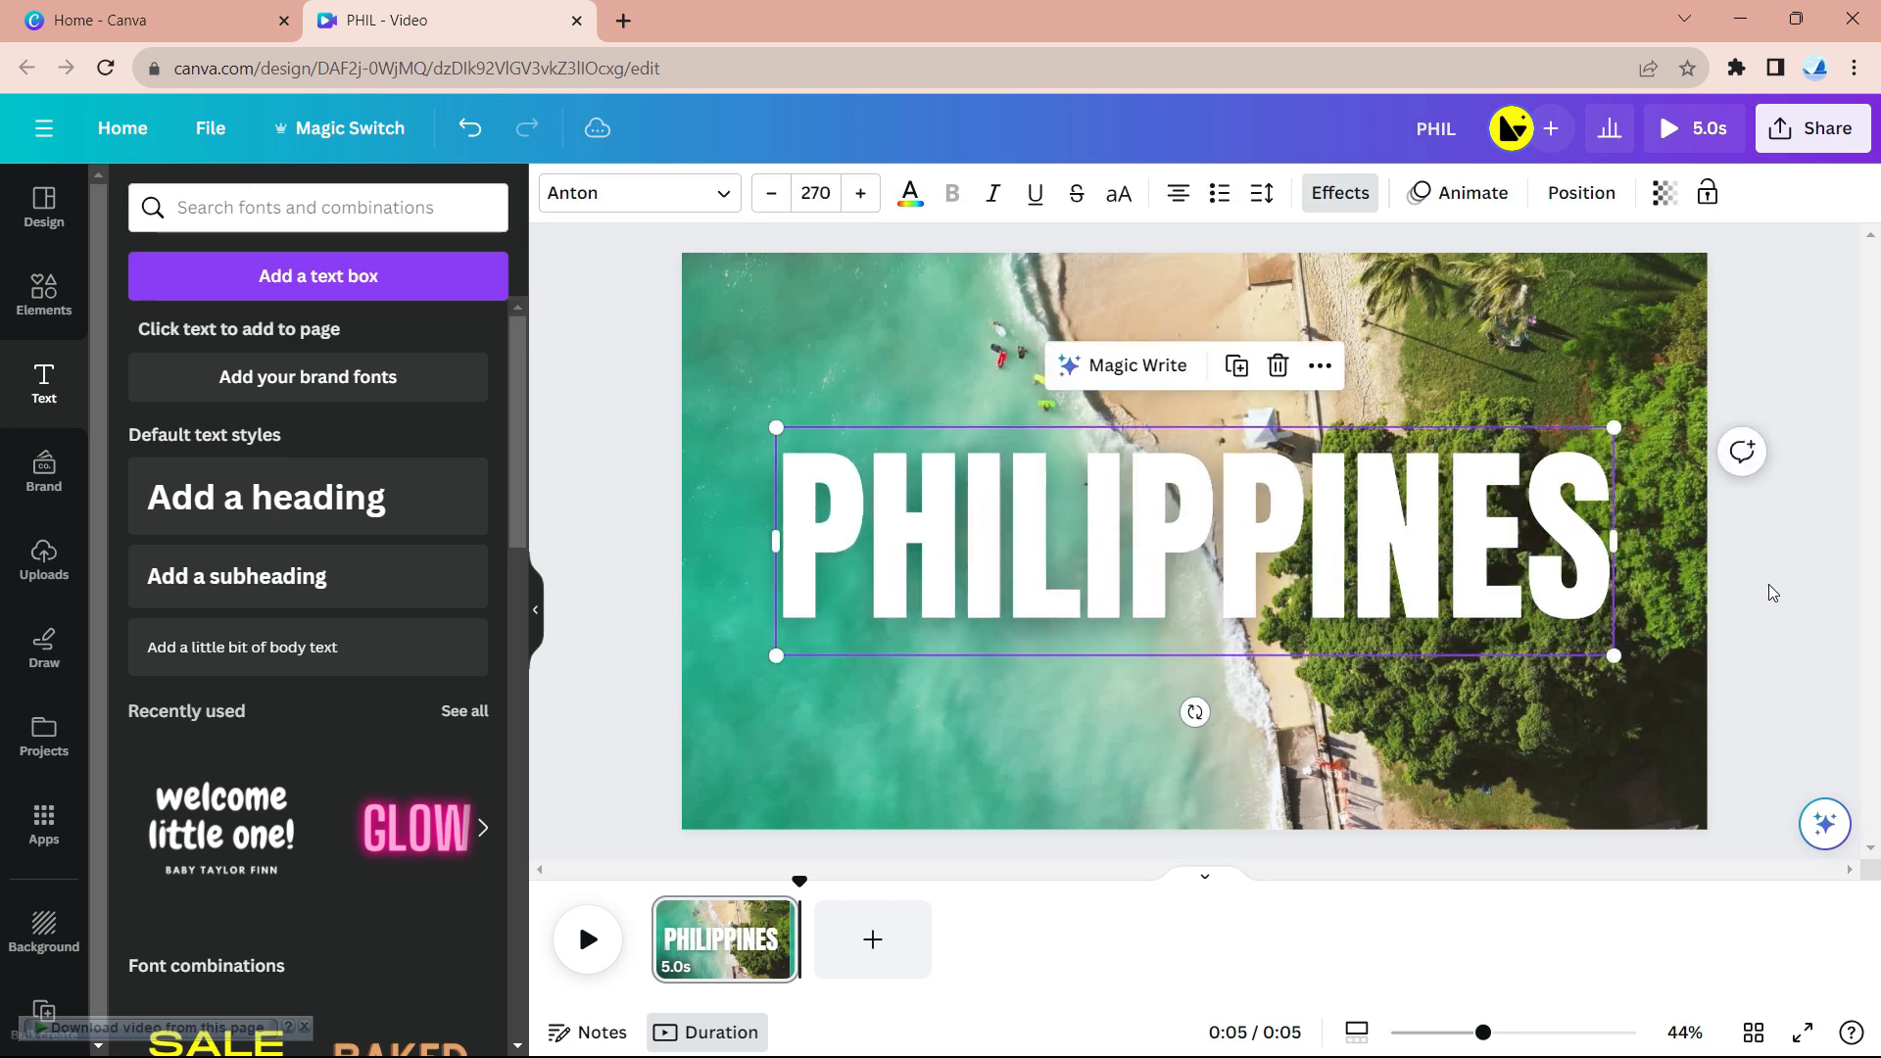
click(1814, 605)
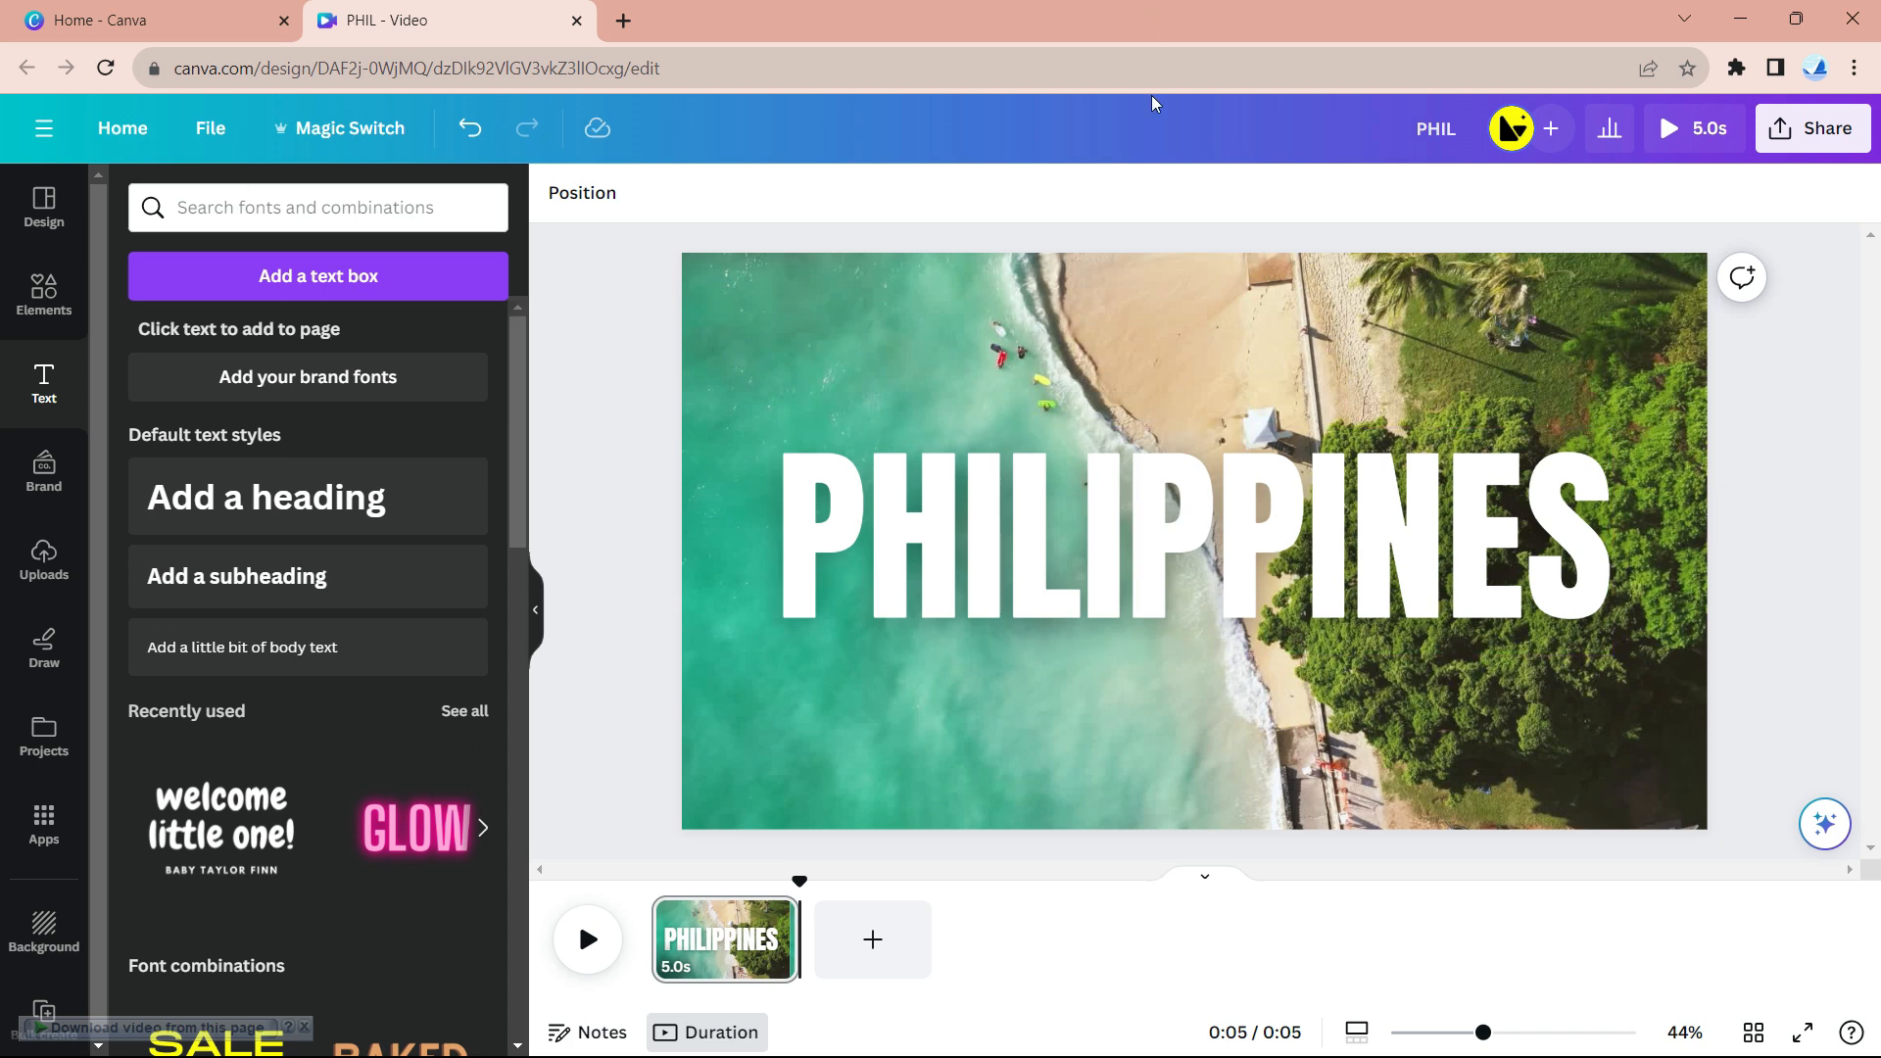
- Preview the page, then download the design as a 1080p MP4 video
click(588, 938)
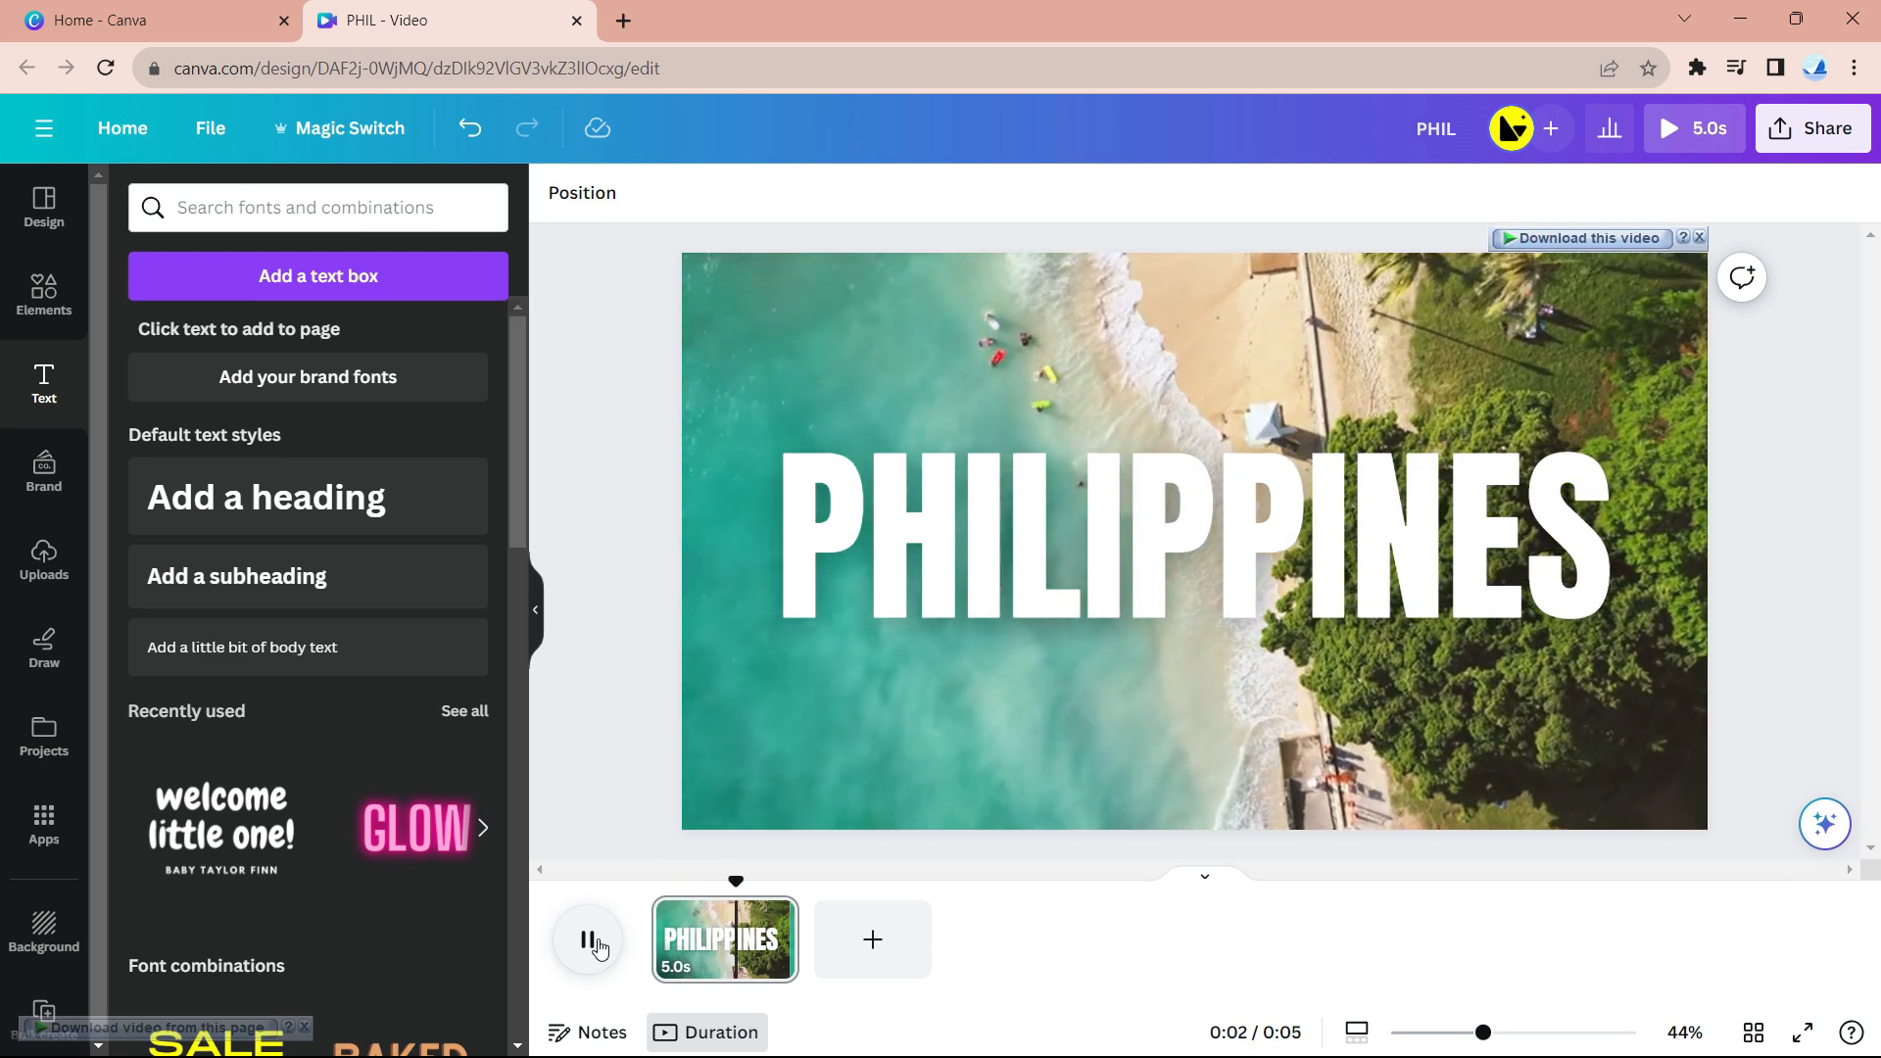
click(591, 943)
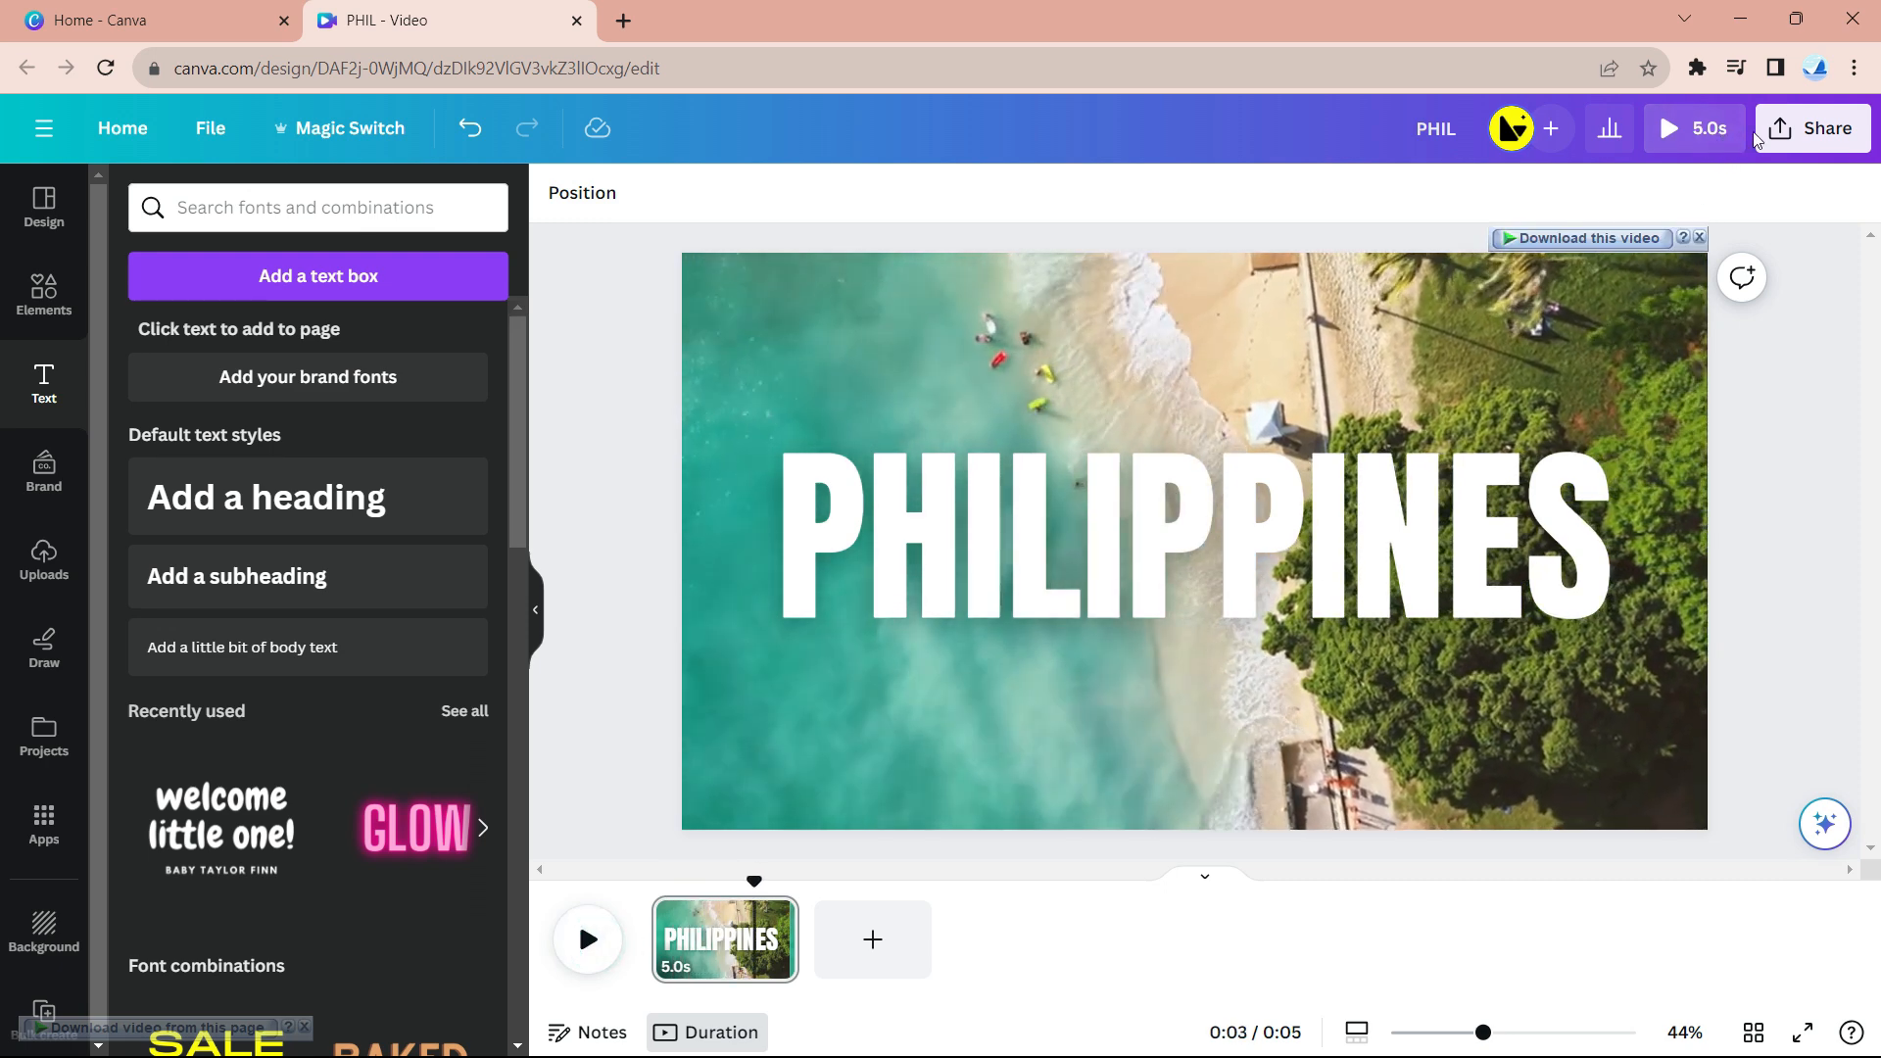
click(1797, 129)
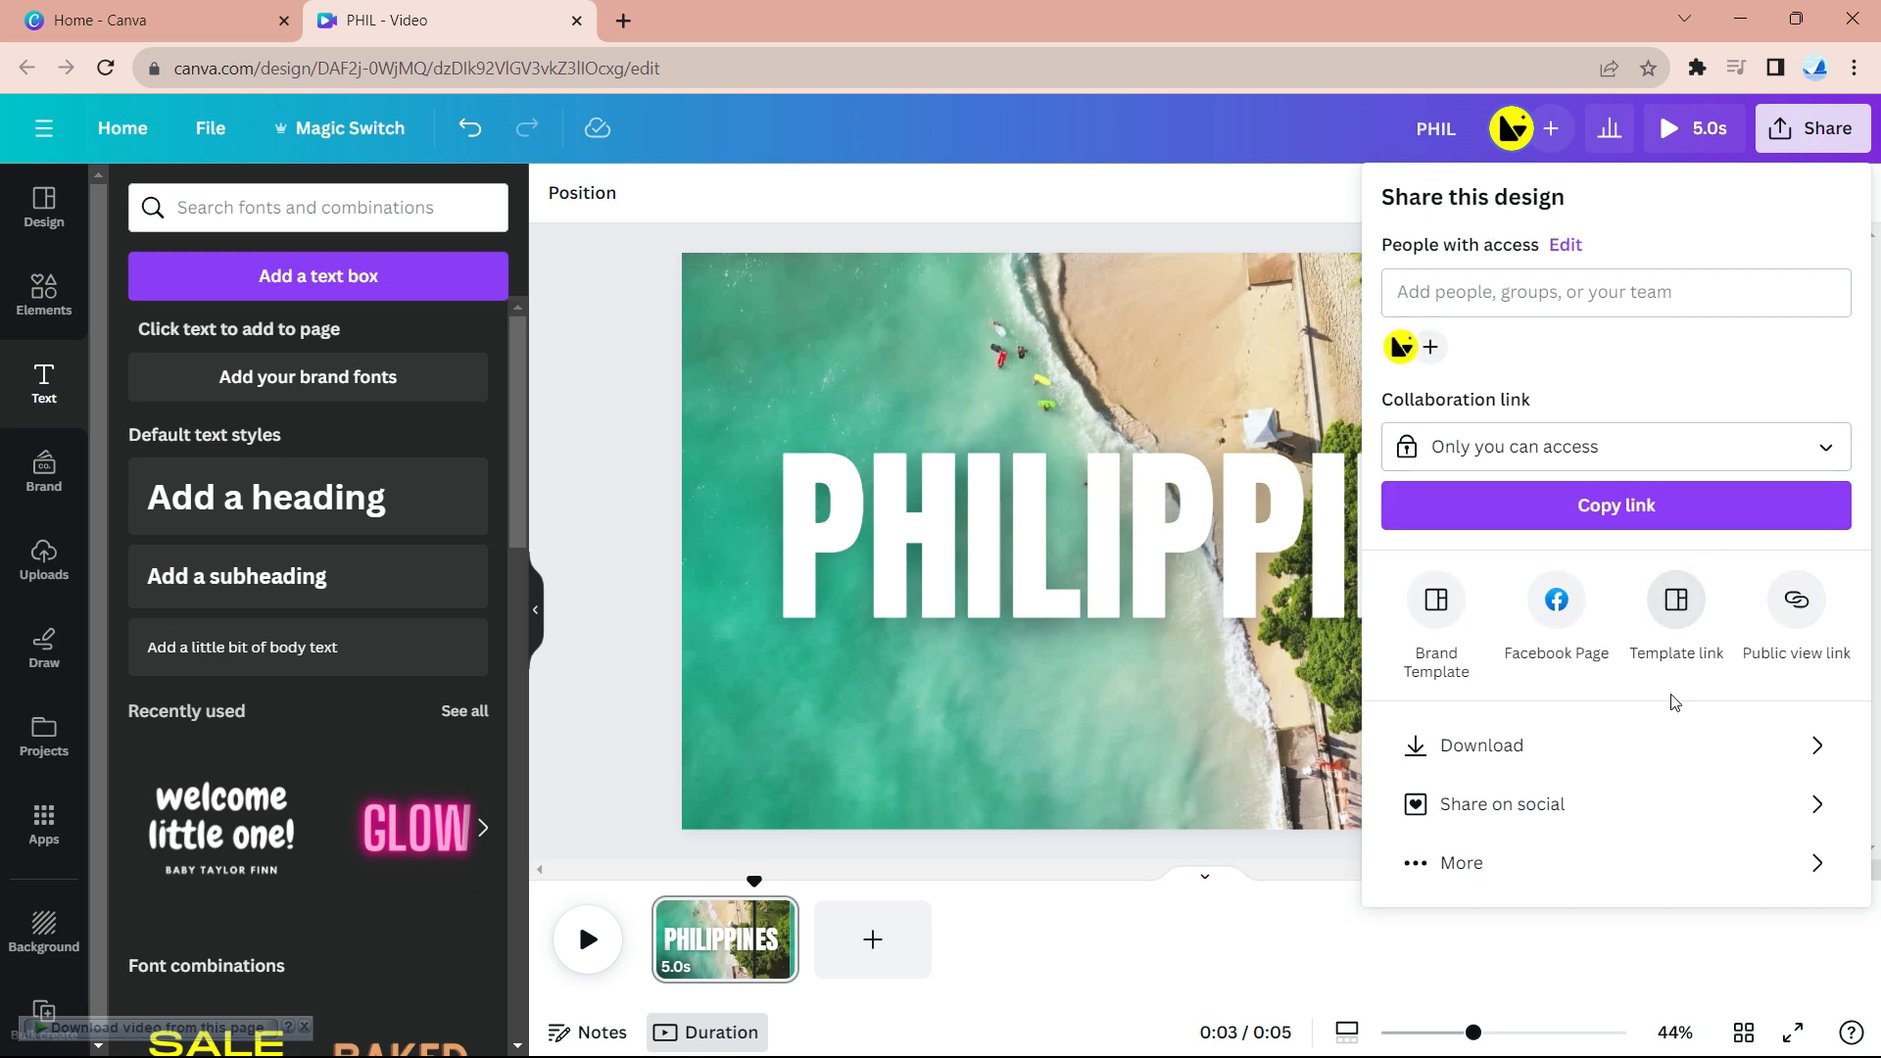
click(1610, 754)
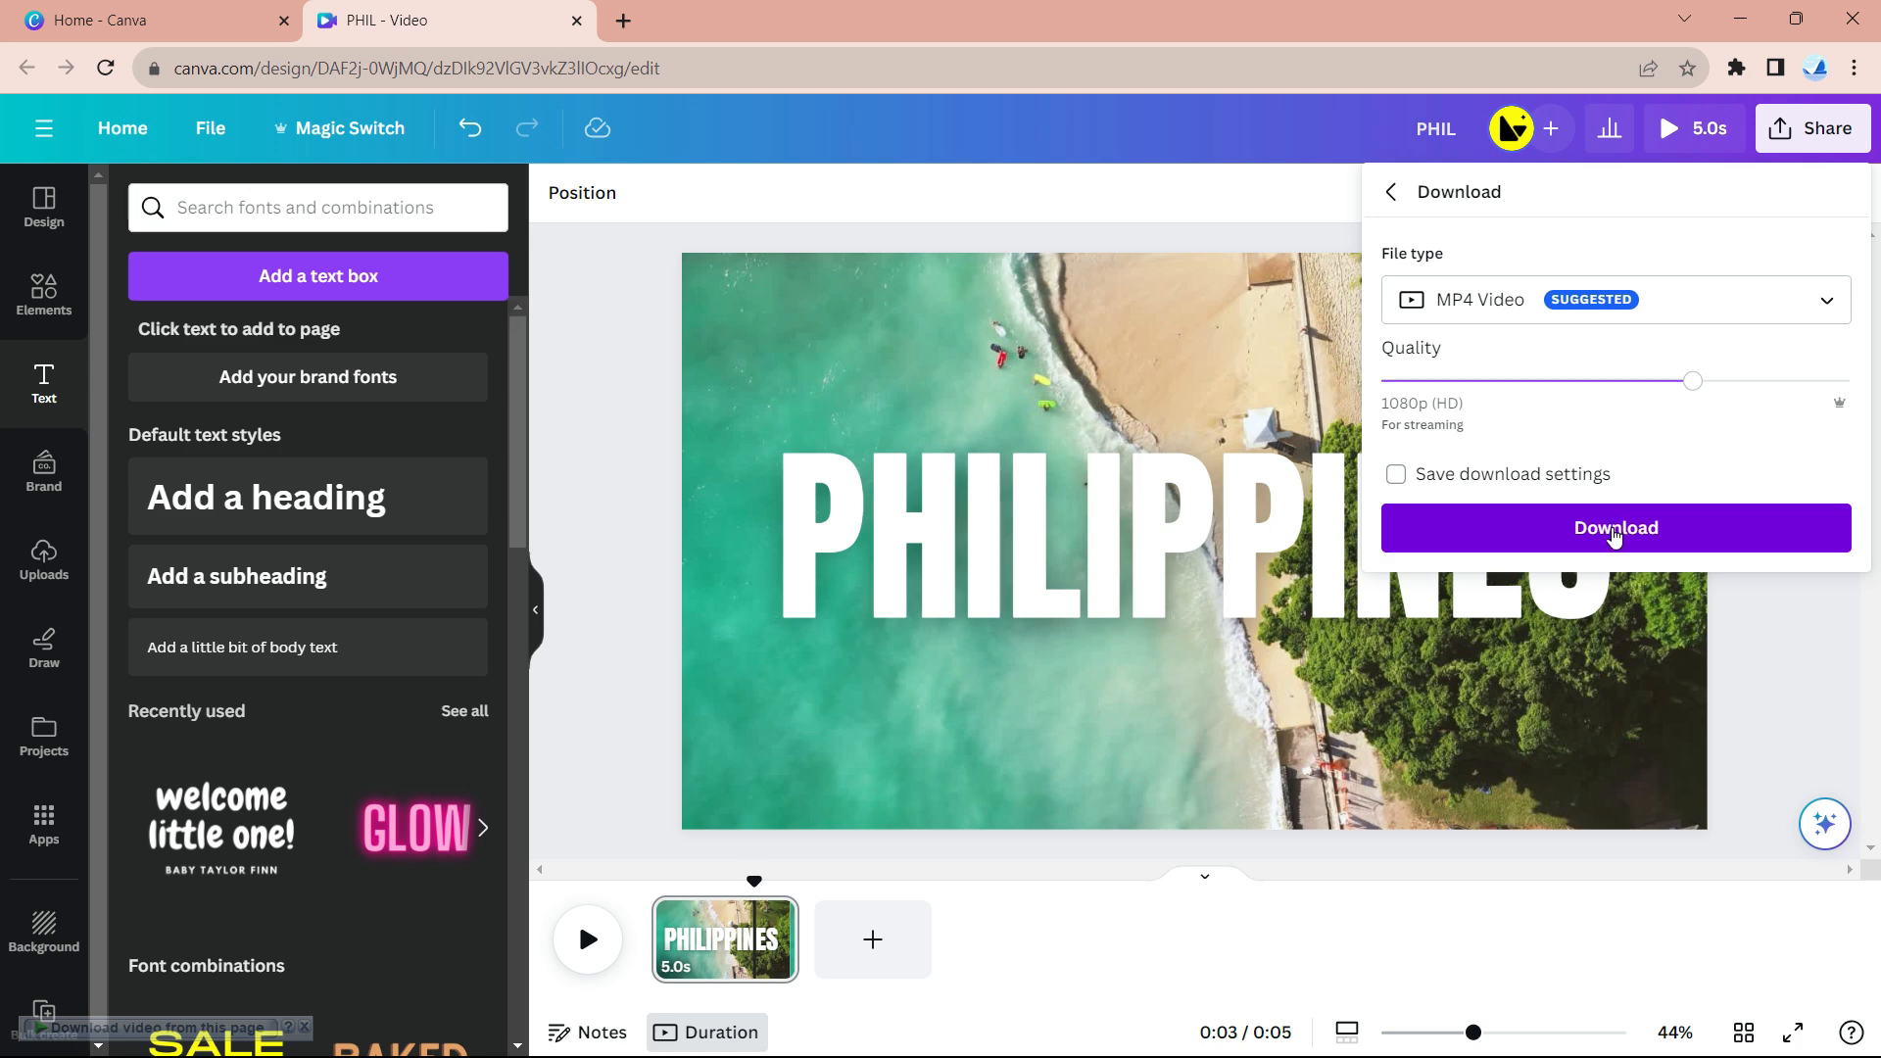
click(1612, 529)
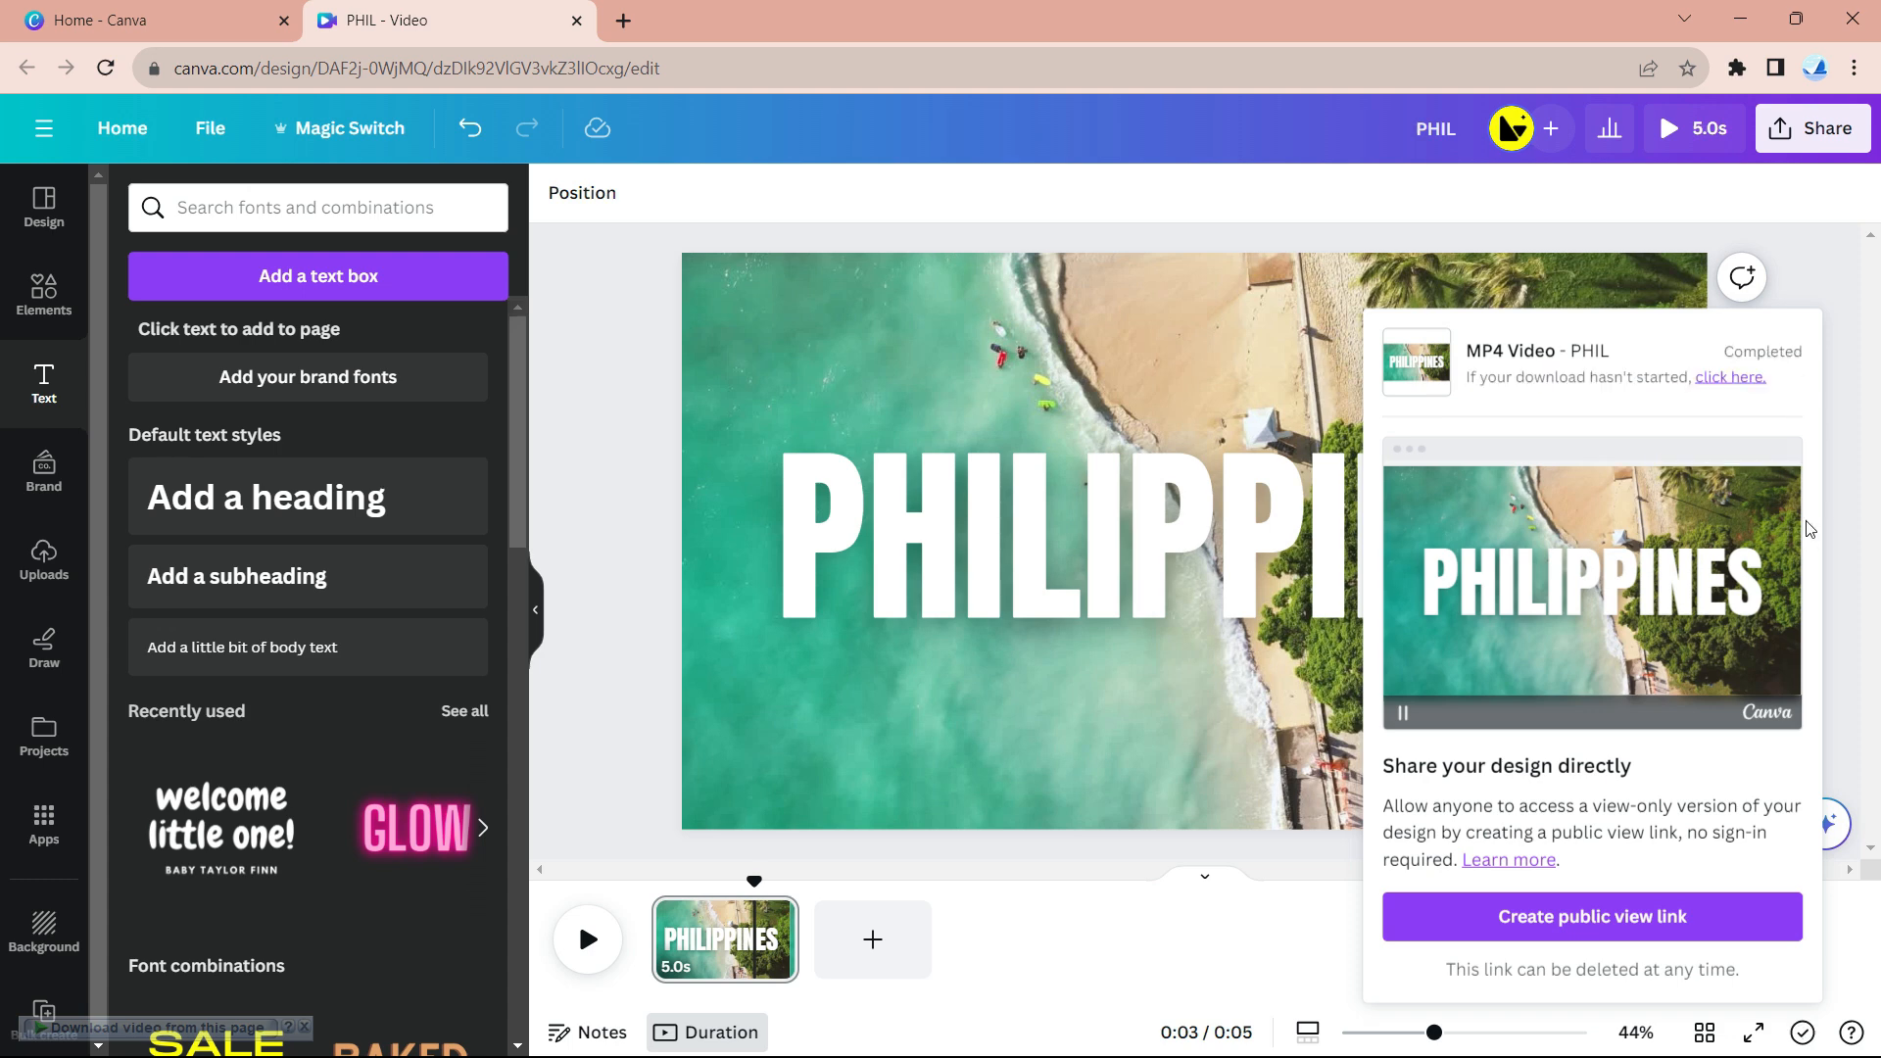
click(1851, 468)
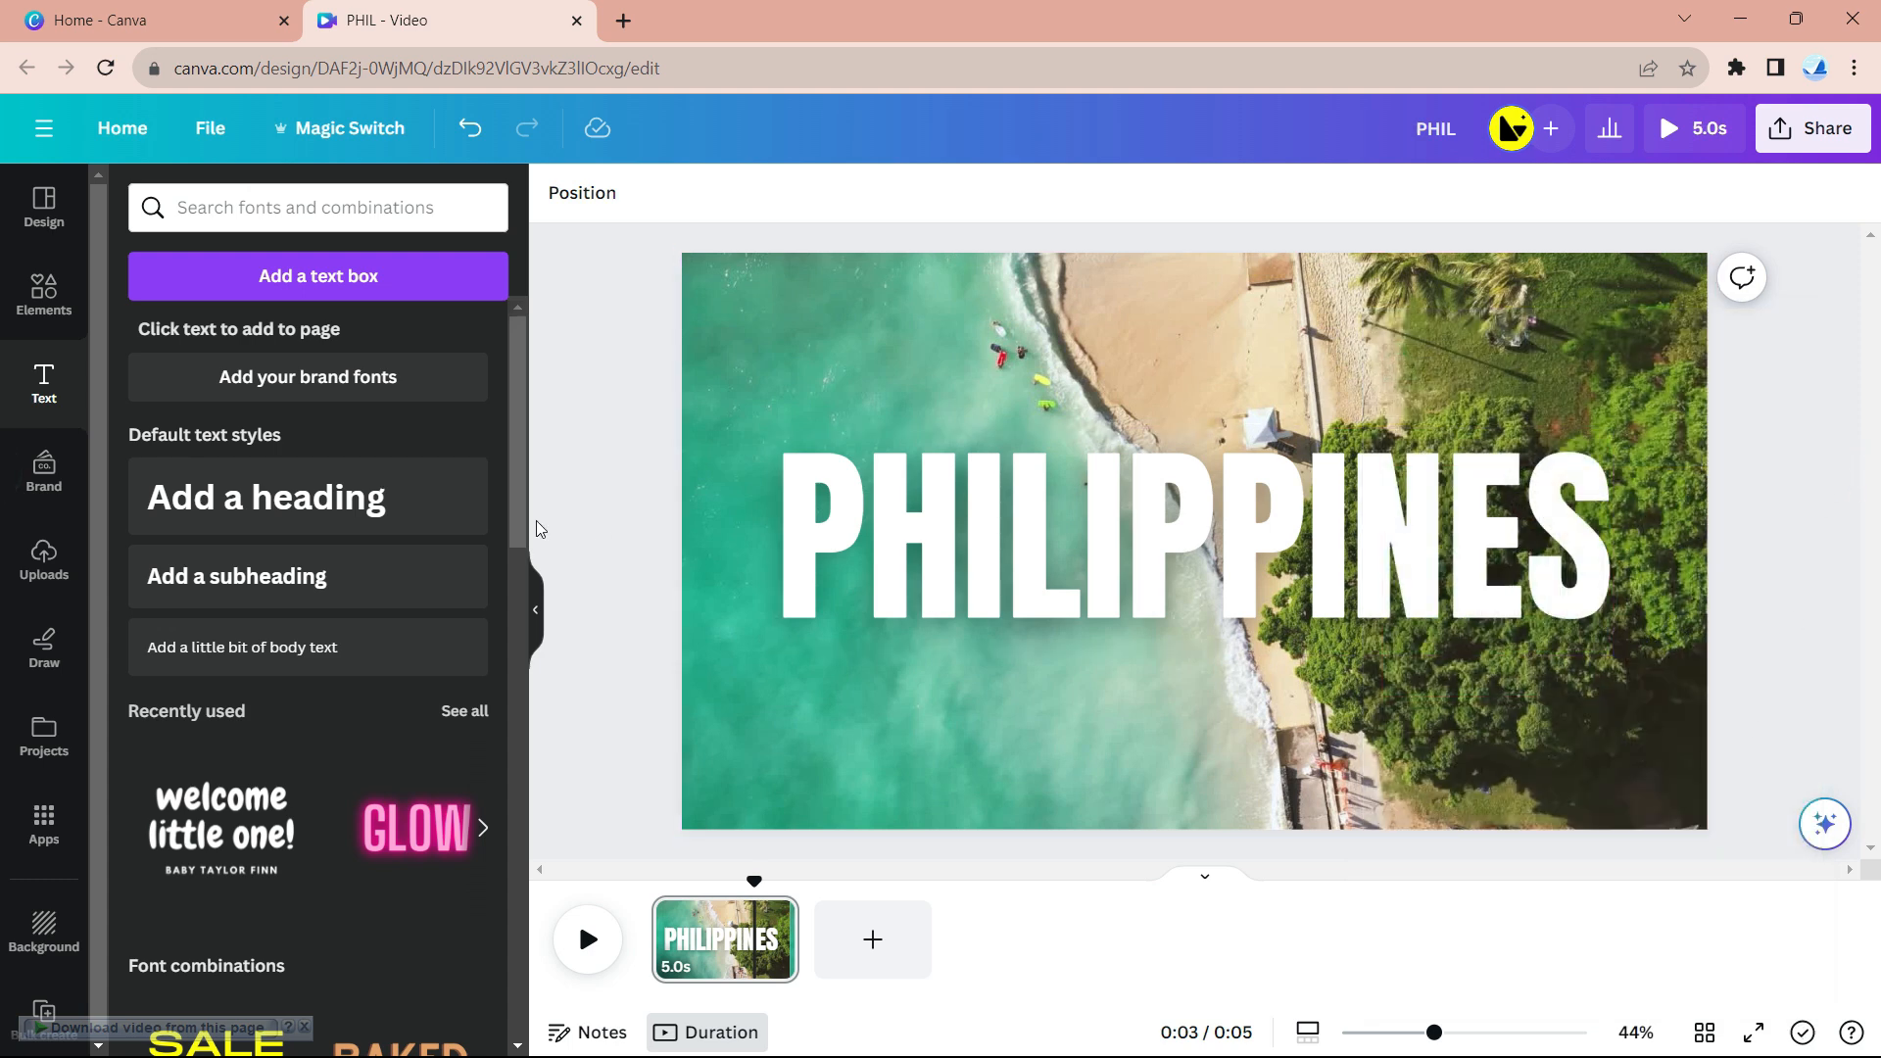
- Show the uploads and delete the PHILIPPINES title and the beach background video
click(43, 494)
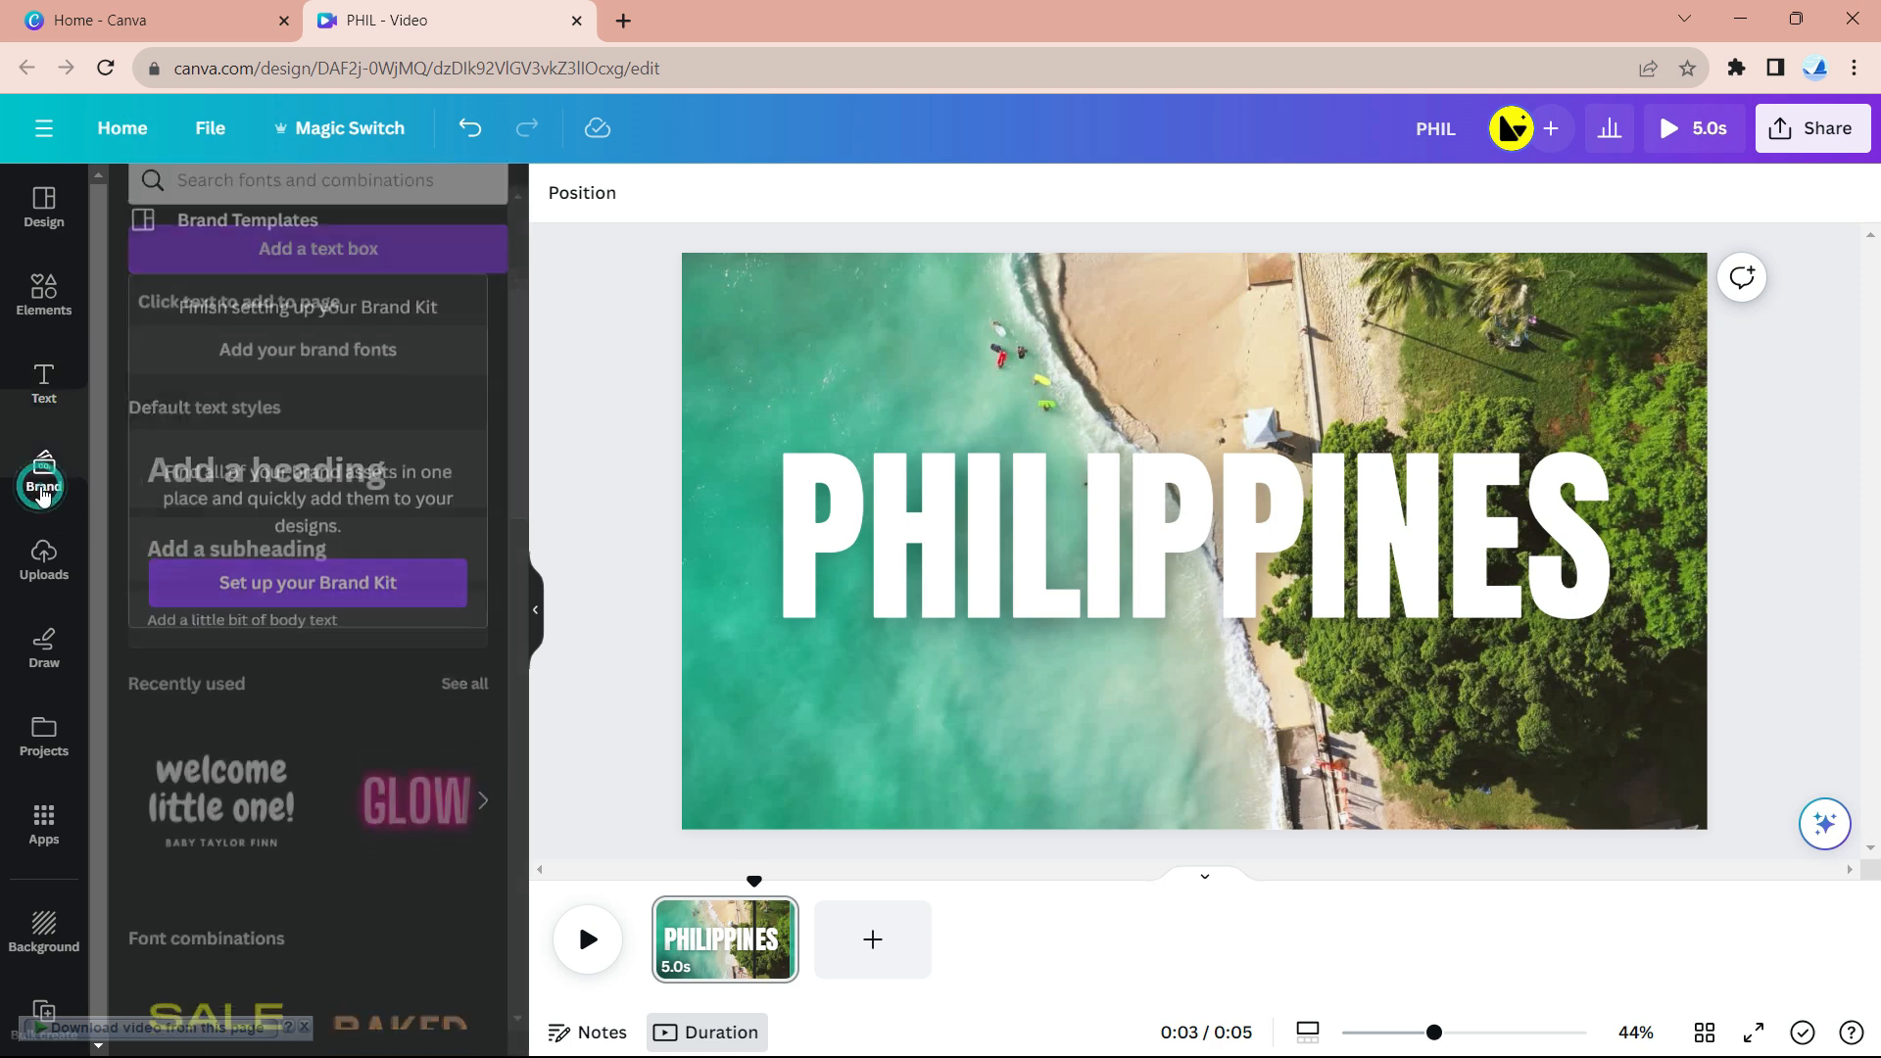
click(44, 566)
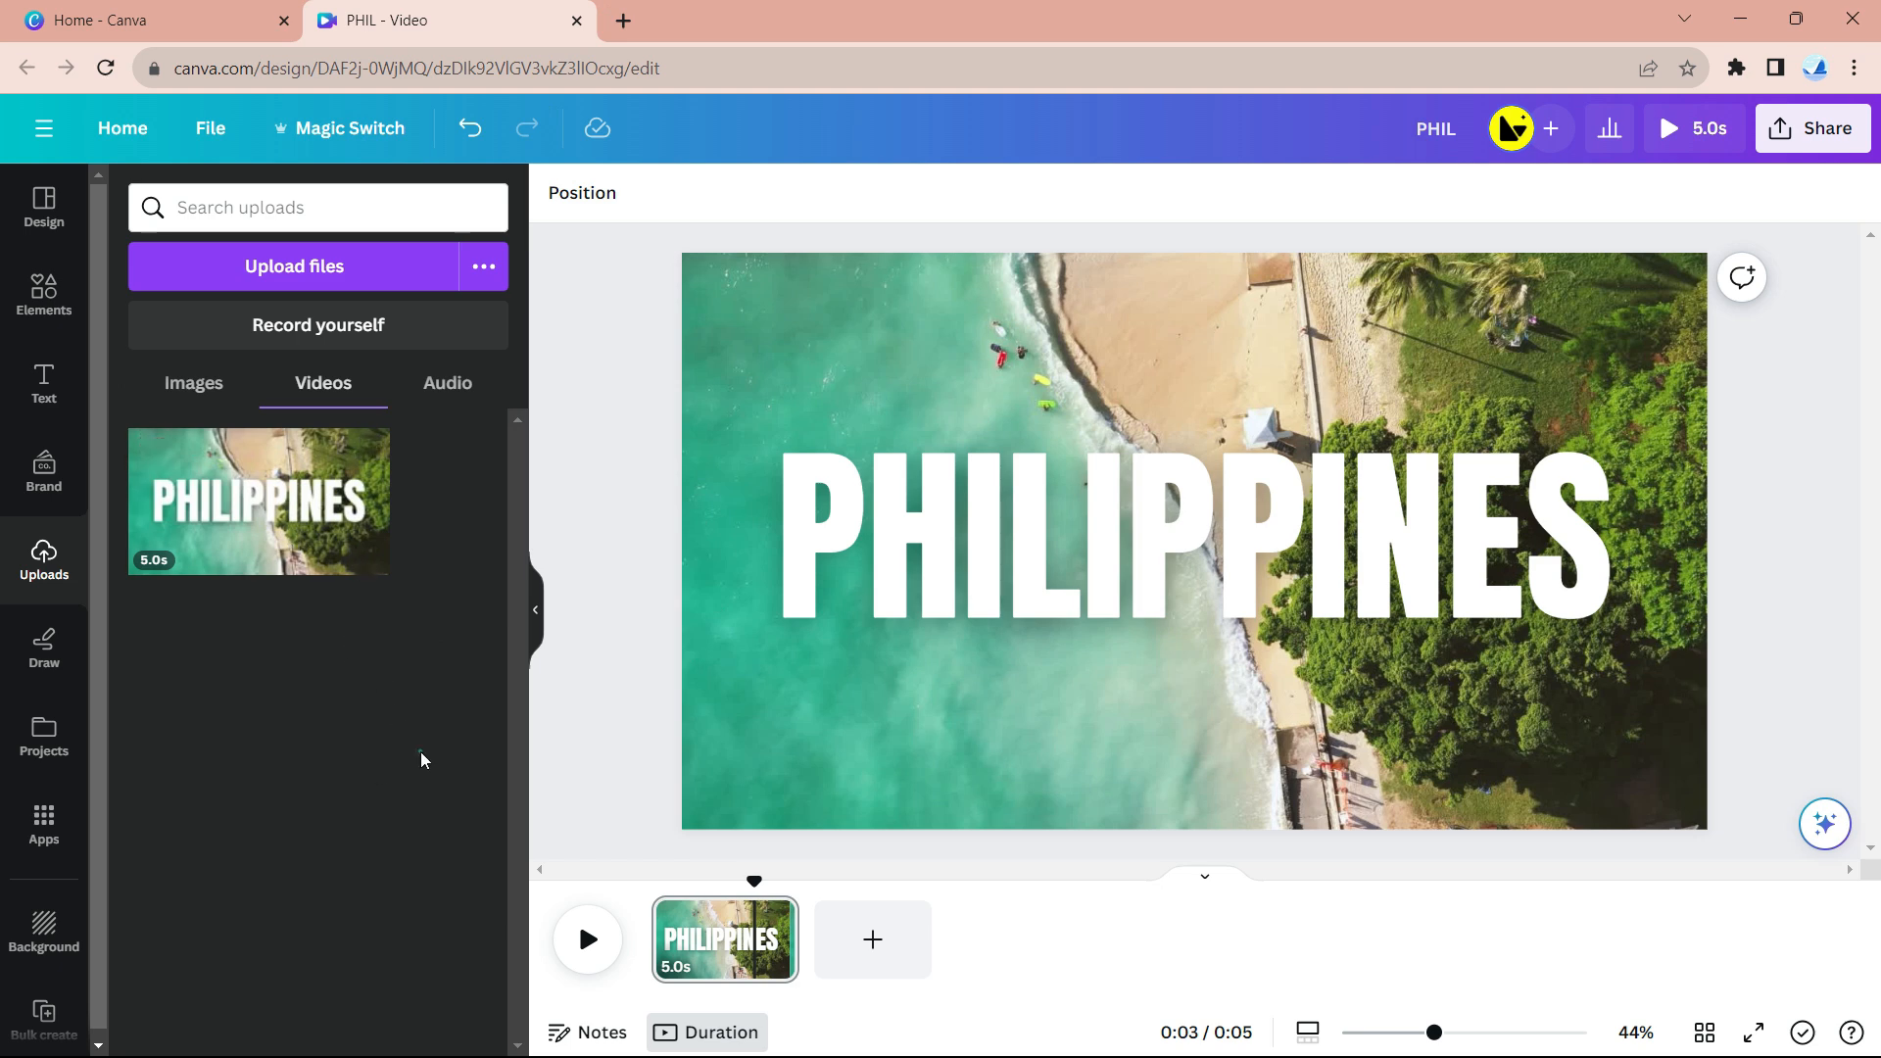
click(1261, 578)
click(1277, 365)
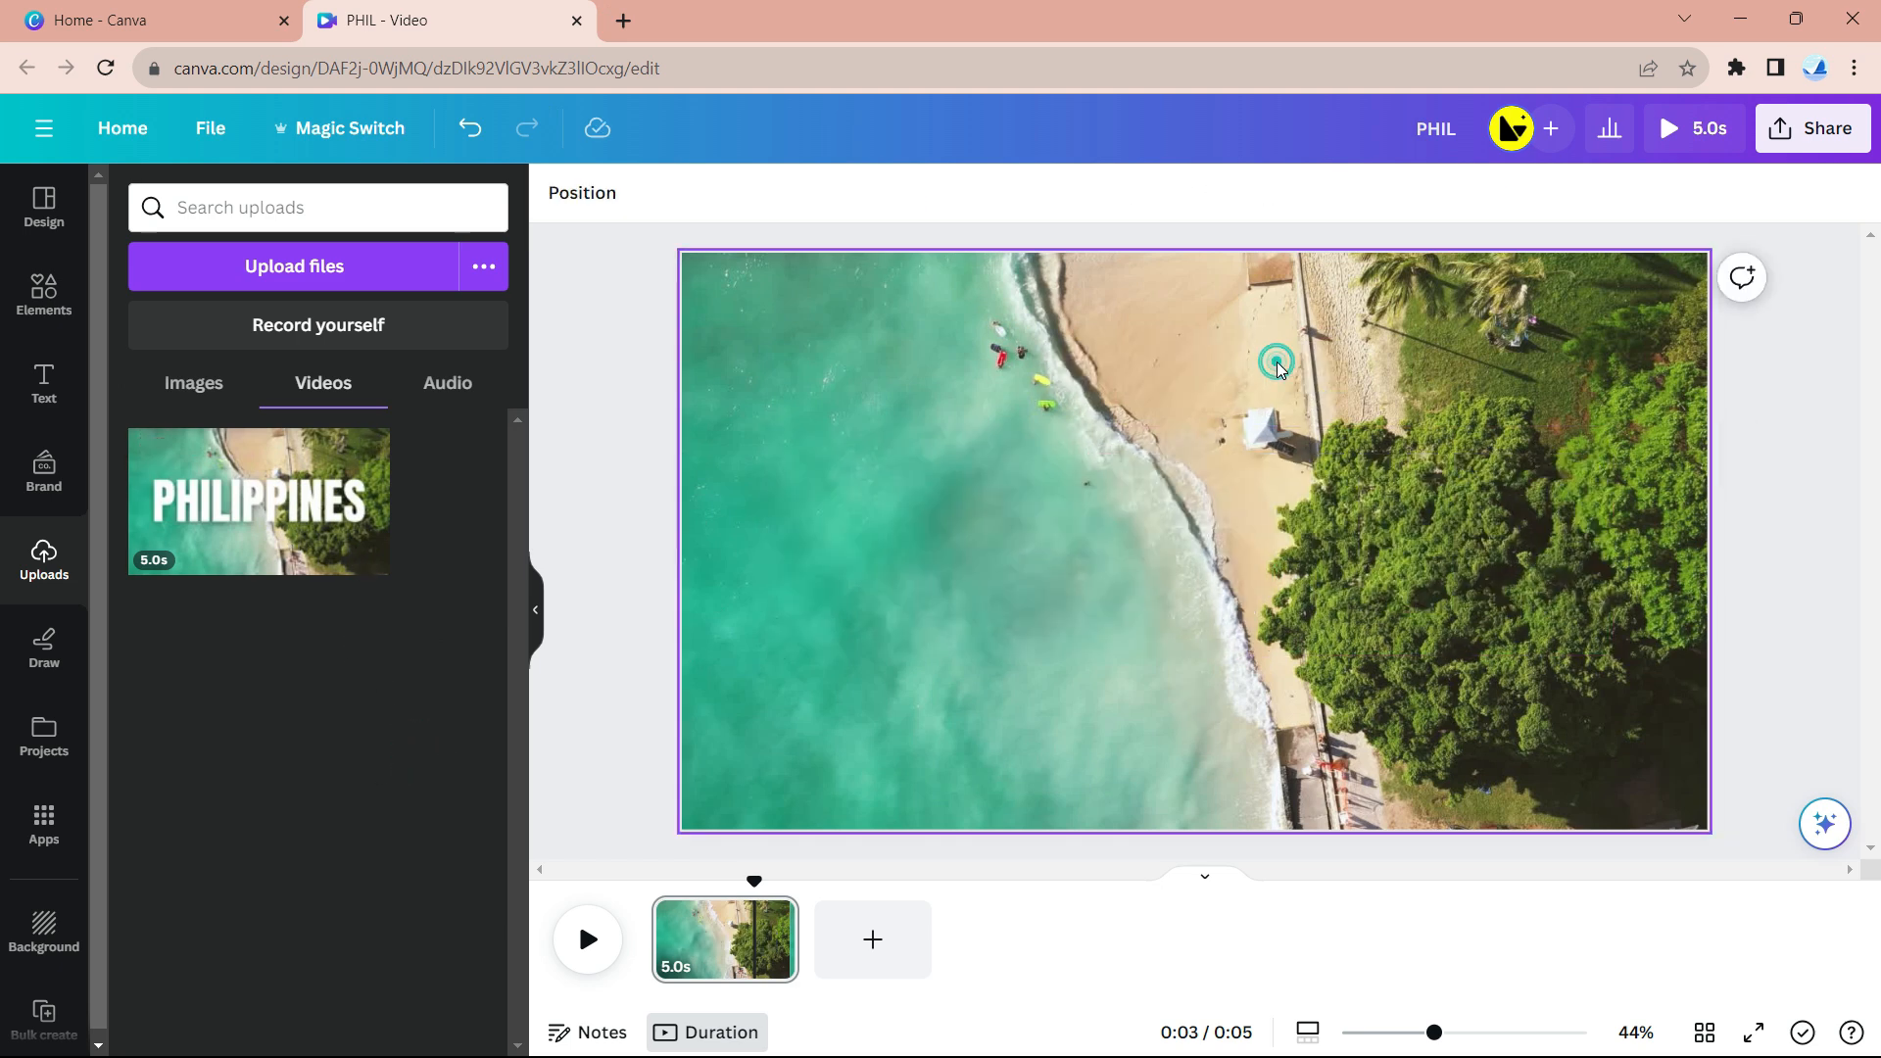
double_click(1276, 361)
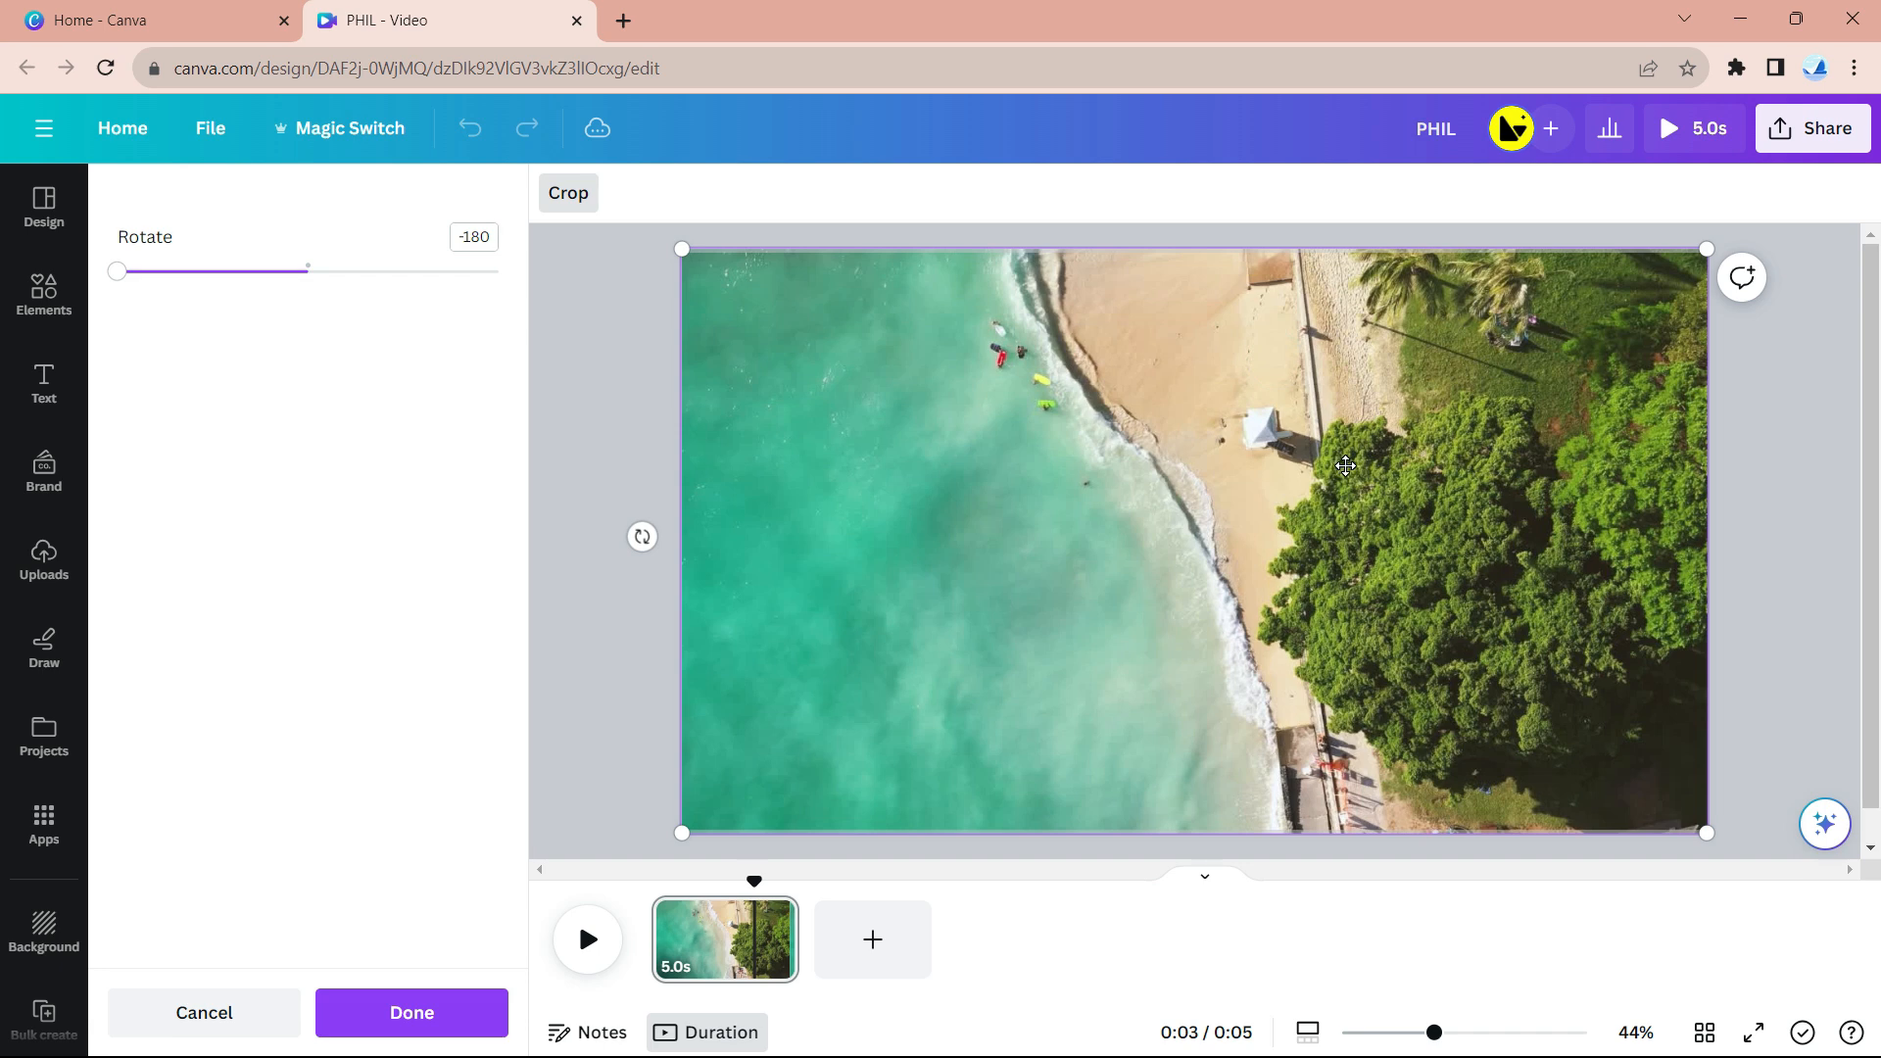
key(Delete)
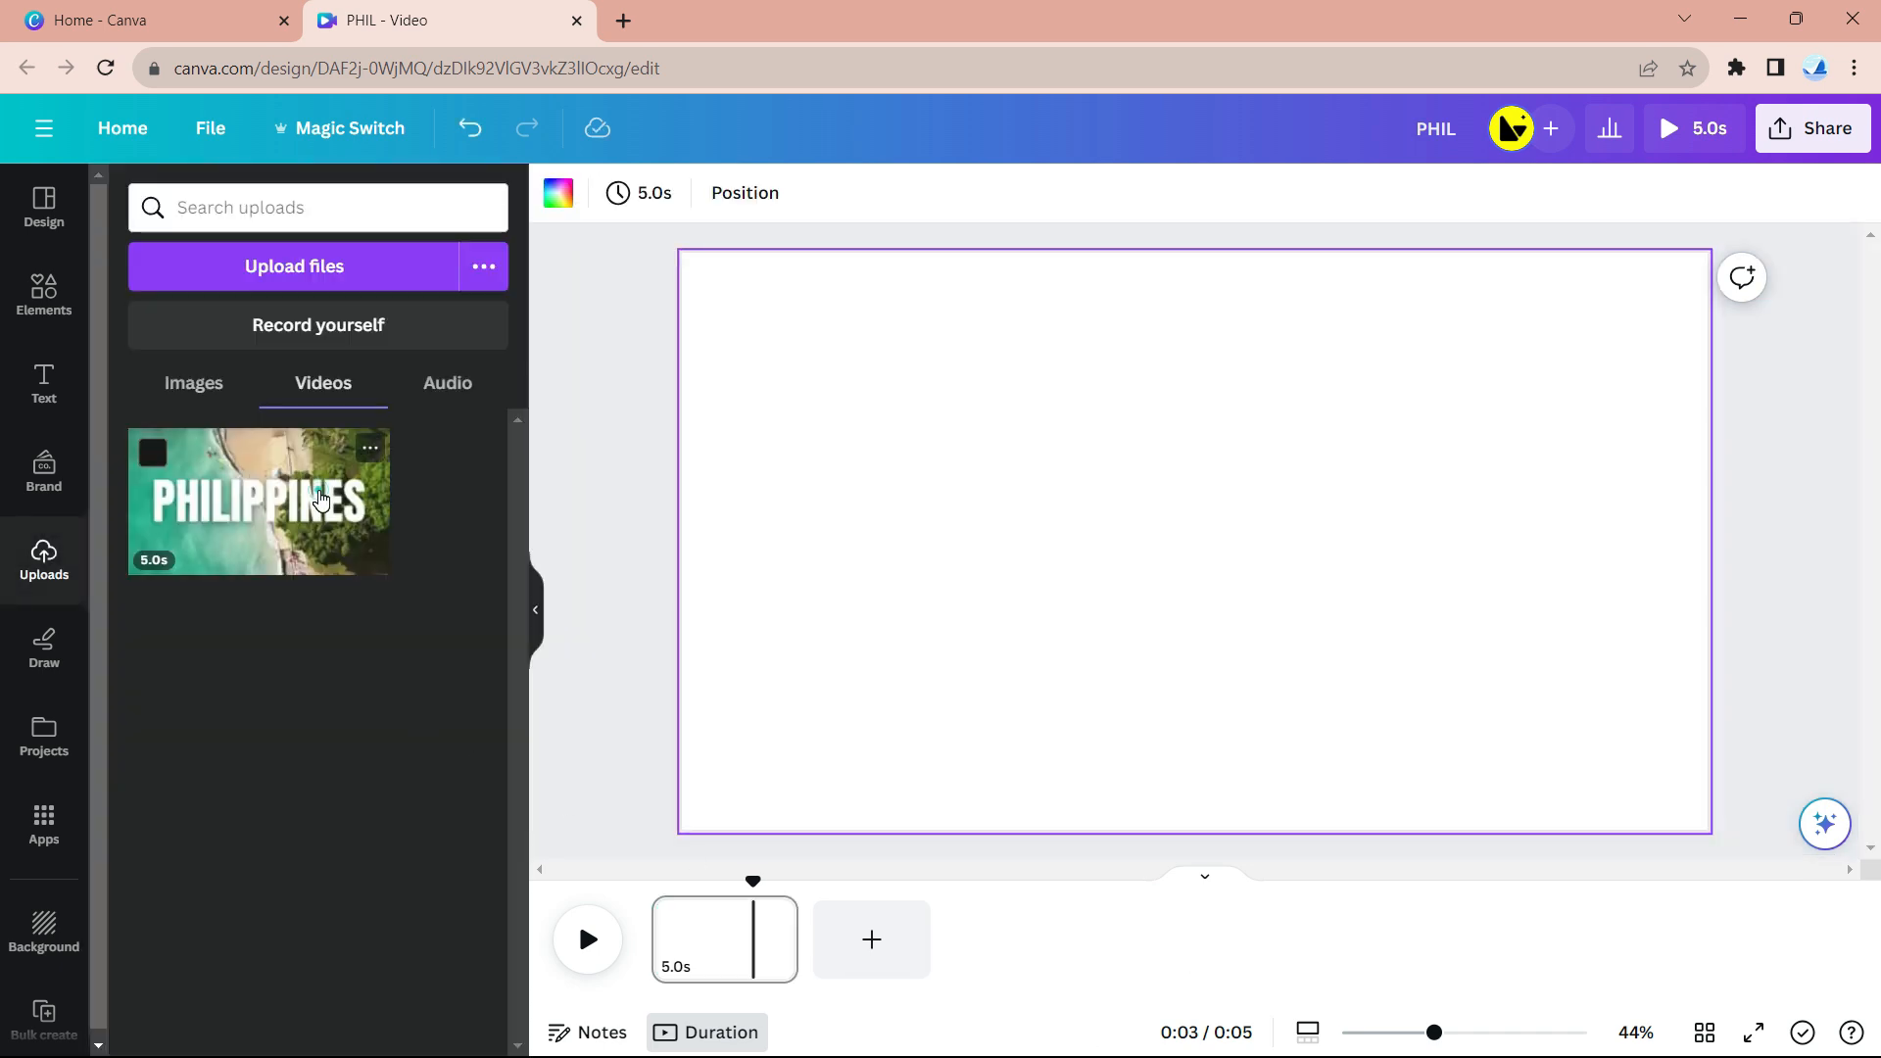
- Add the uploaded PHILIPPINES video and set it as the page background
click(320, 499)
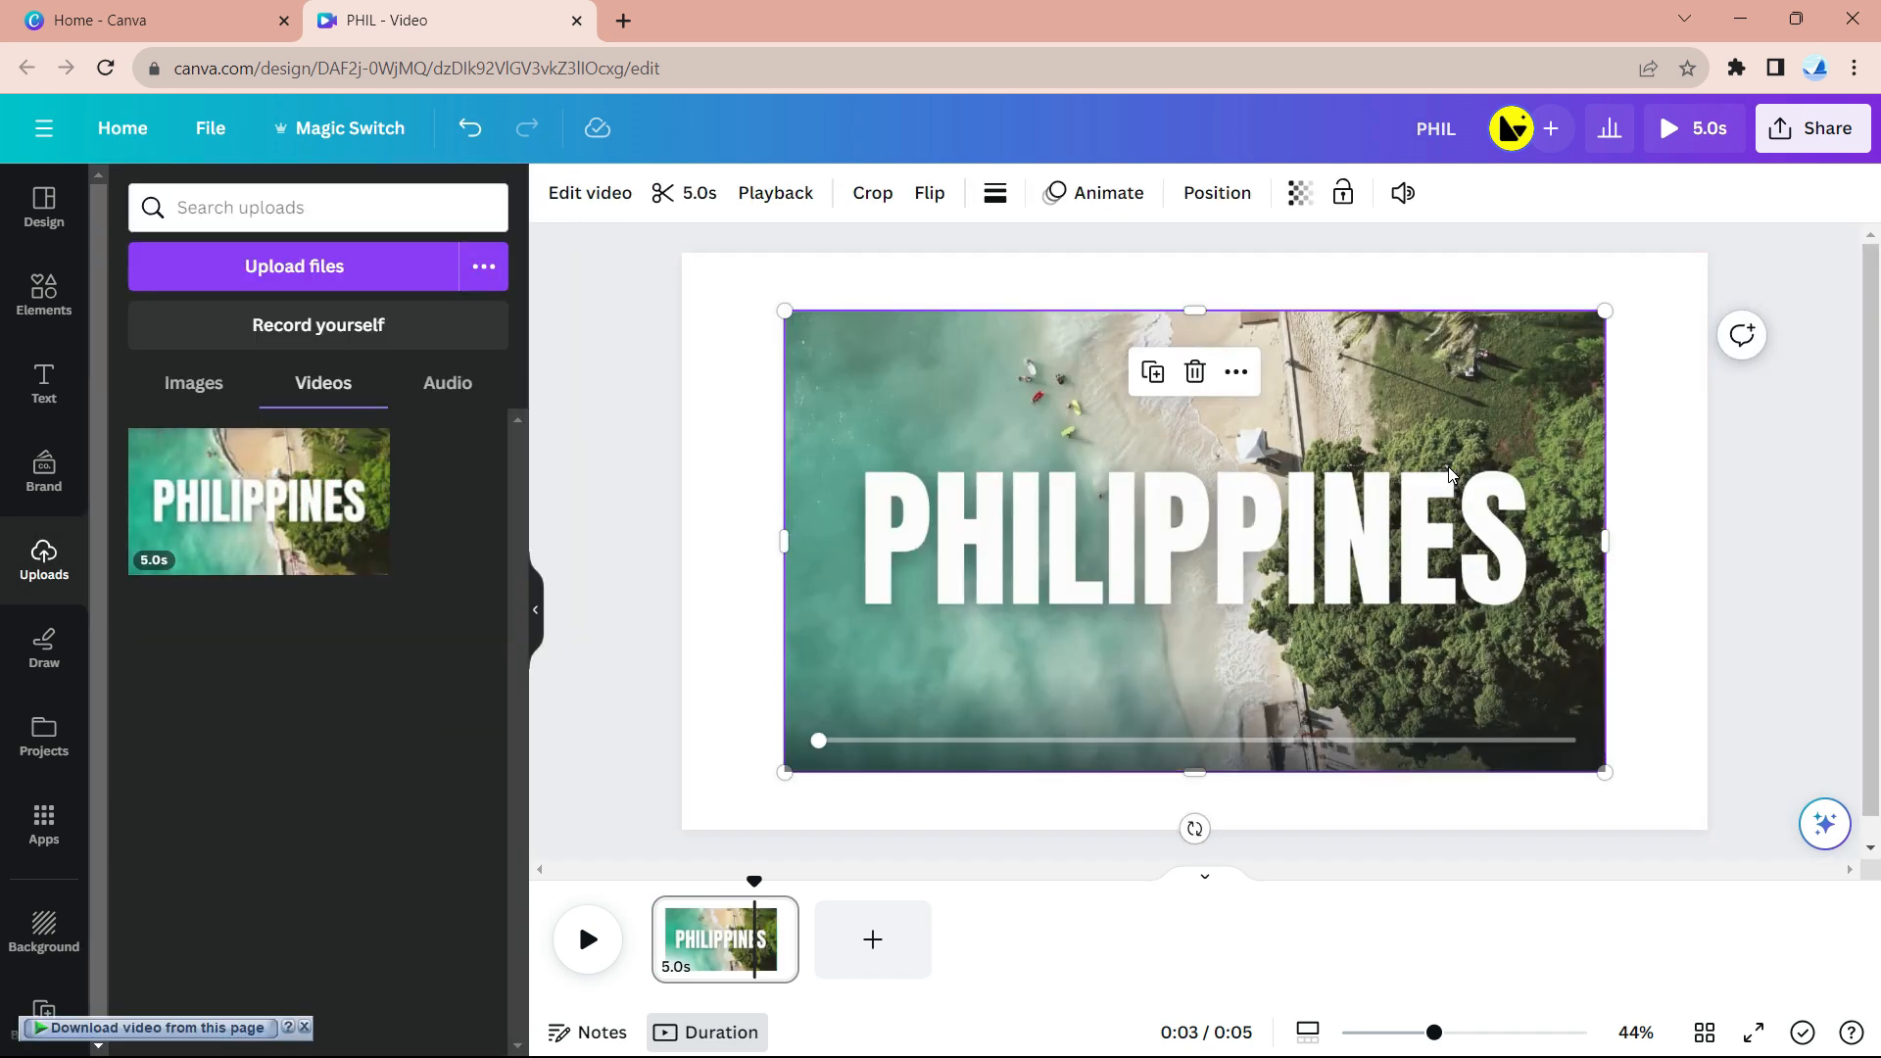
right_click(1448, 474)
click(1604, 924)
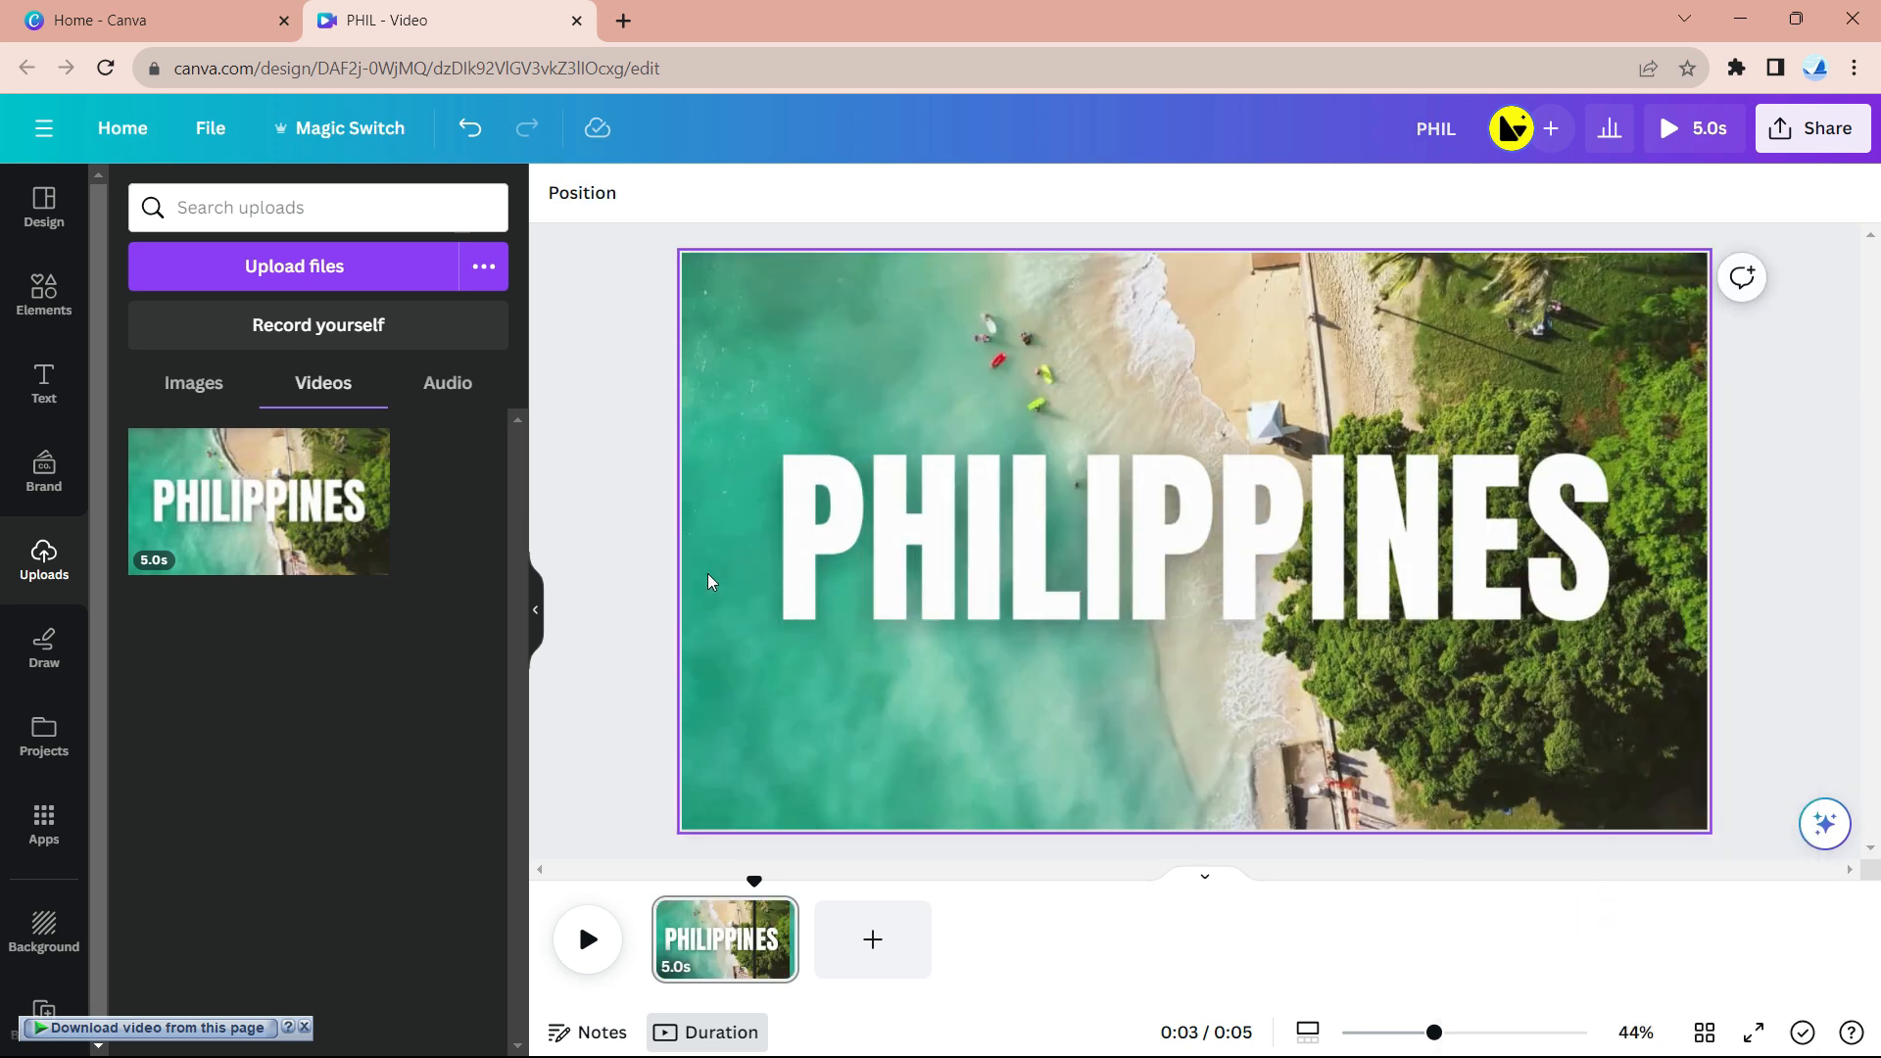
- Search Elements for 'real plane', add the top-down airliner, rotate it to 85° and enlarge it
click(61, 291)
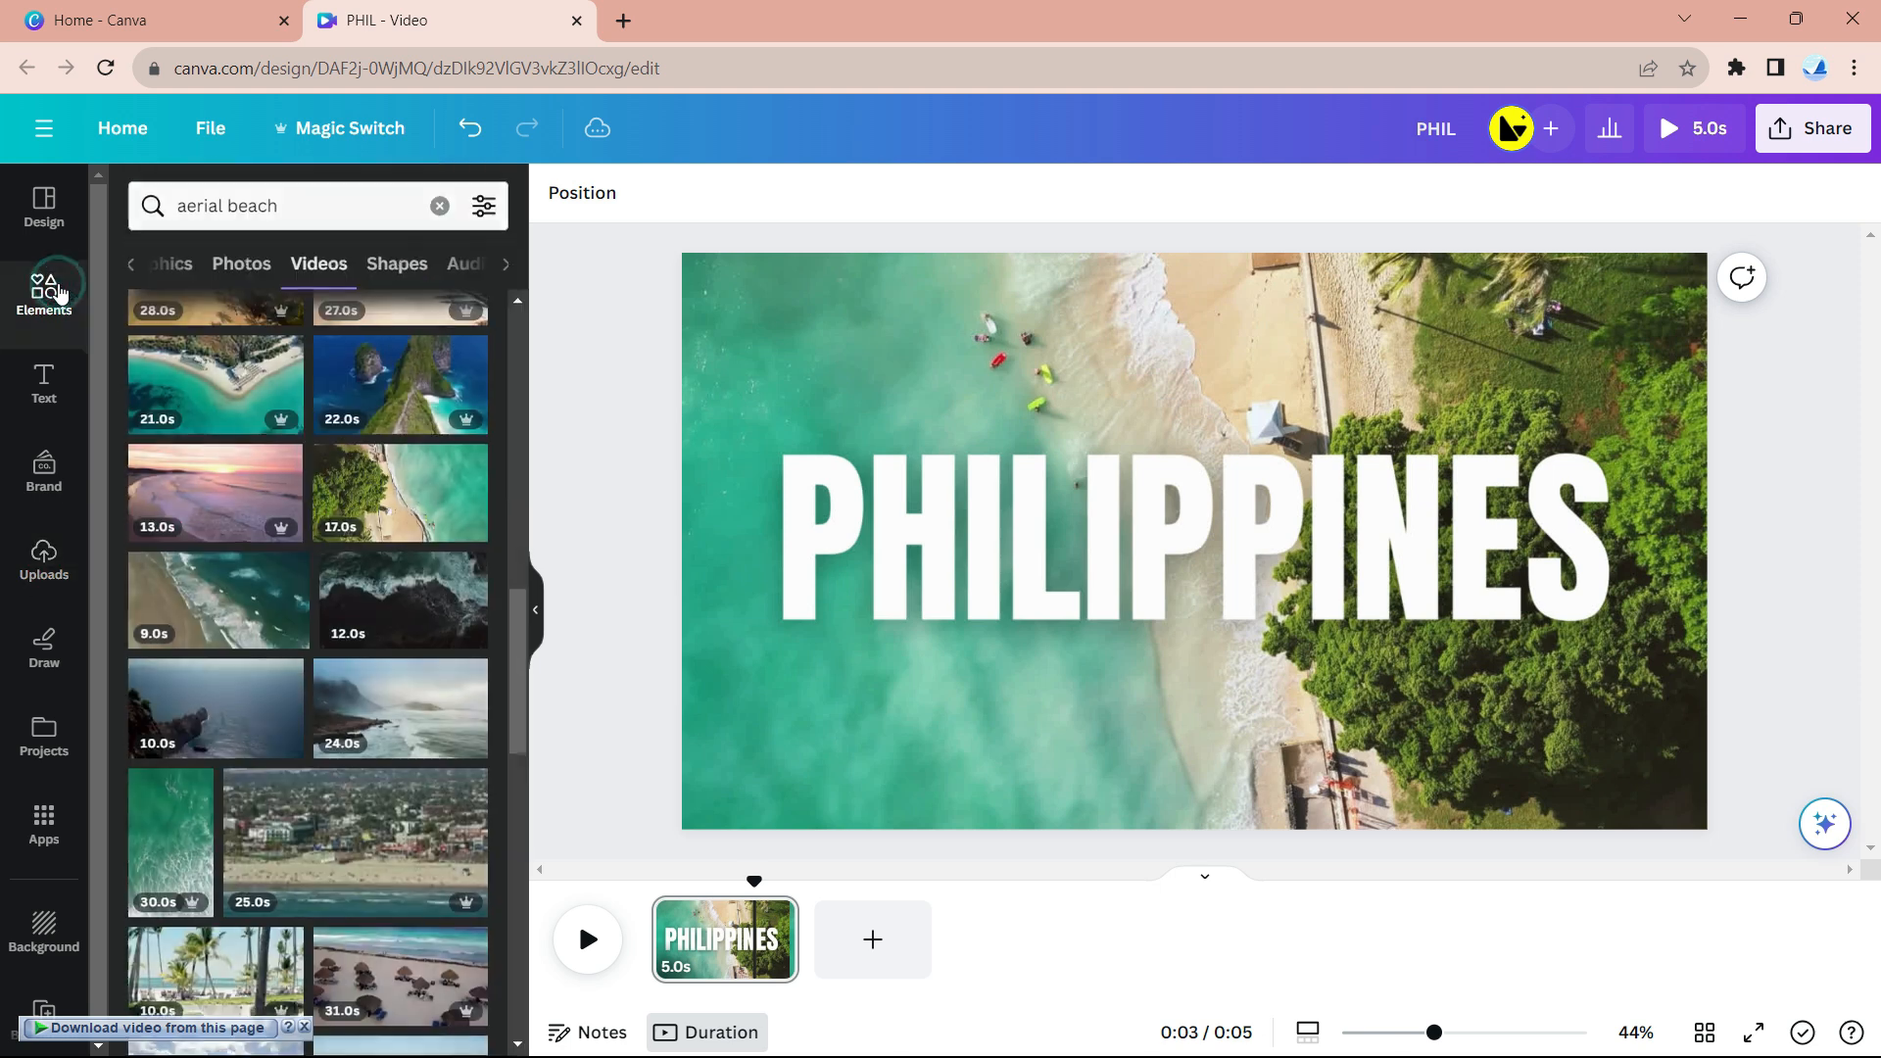
click(440, 209)
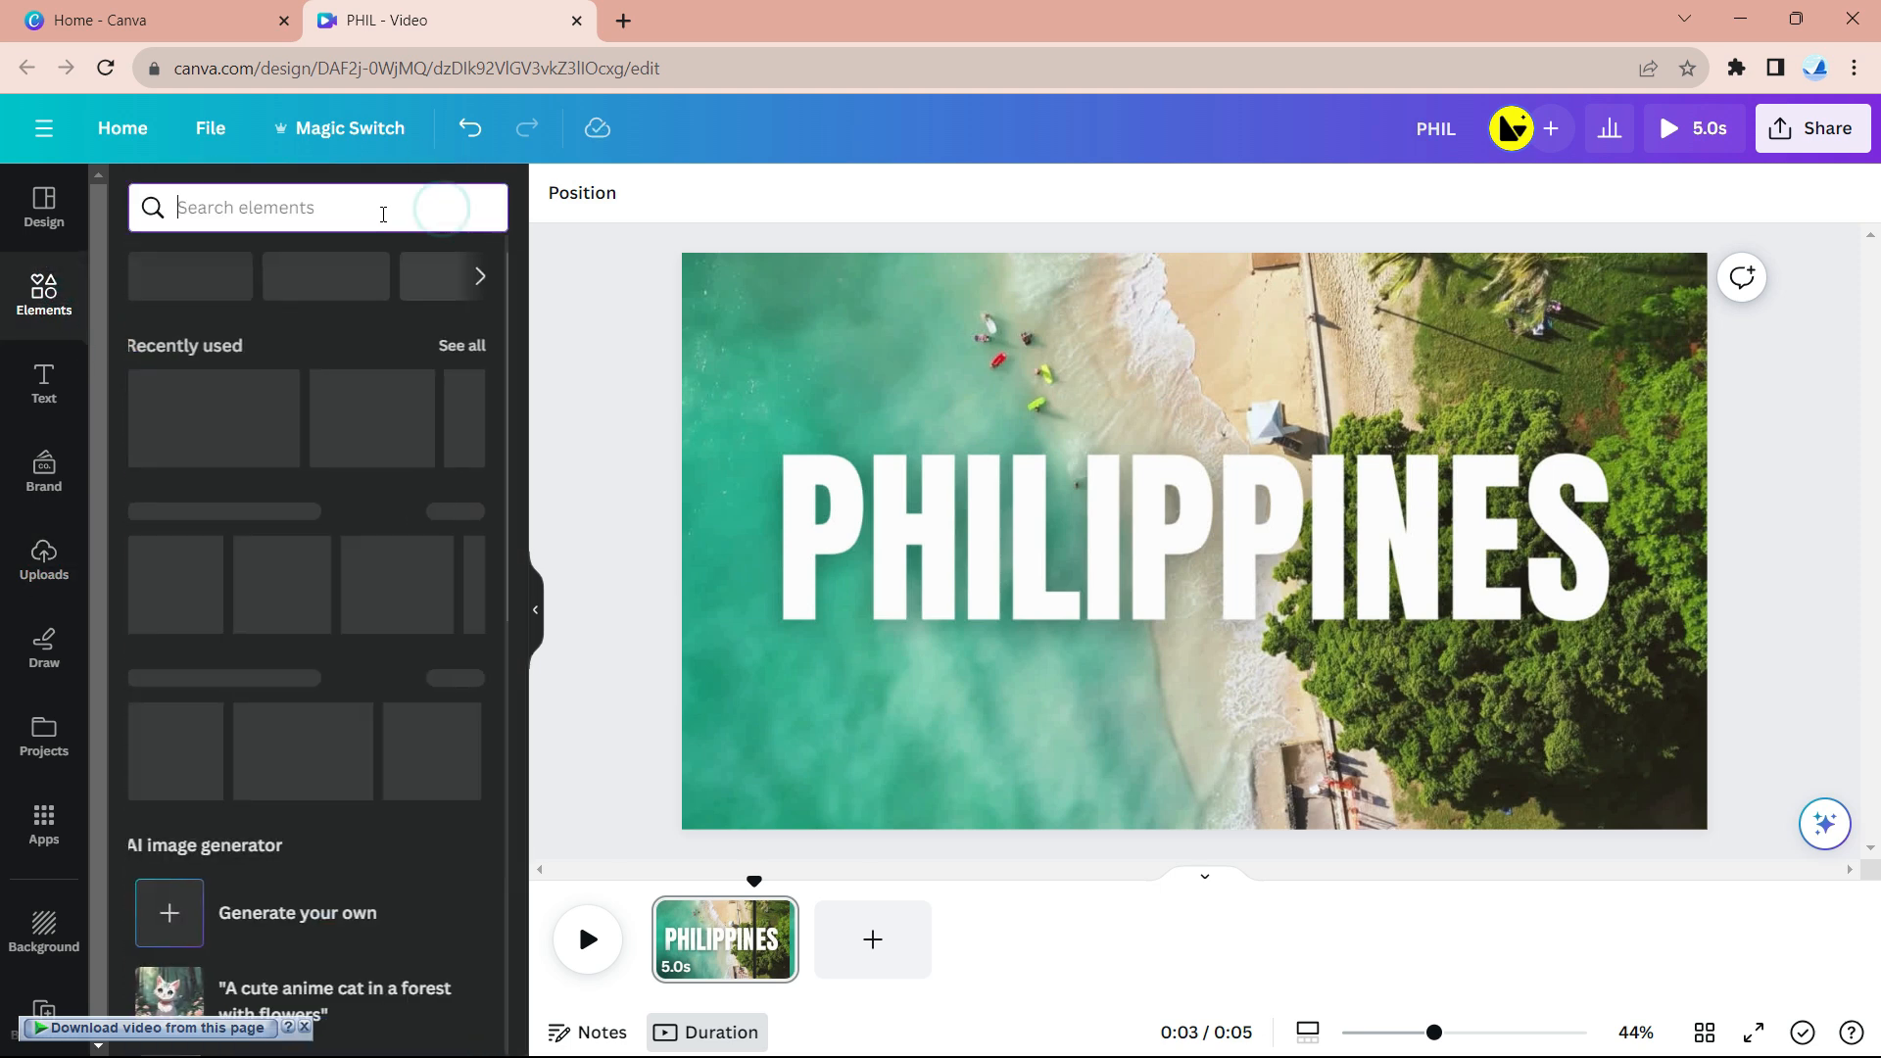
text(r)
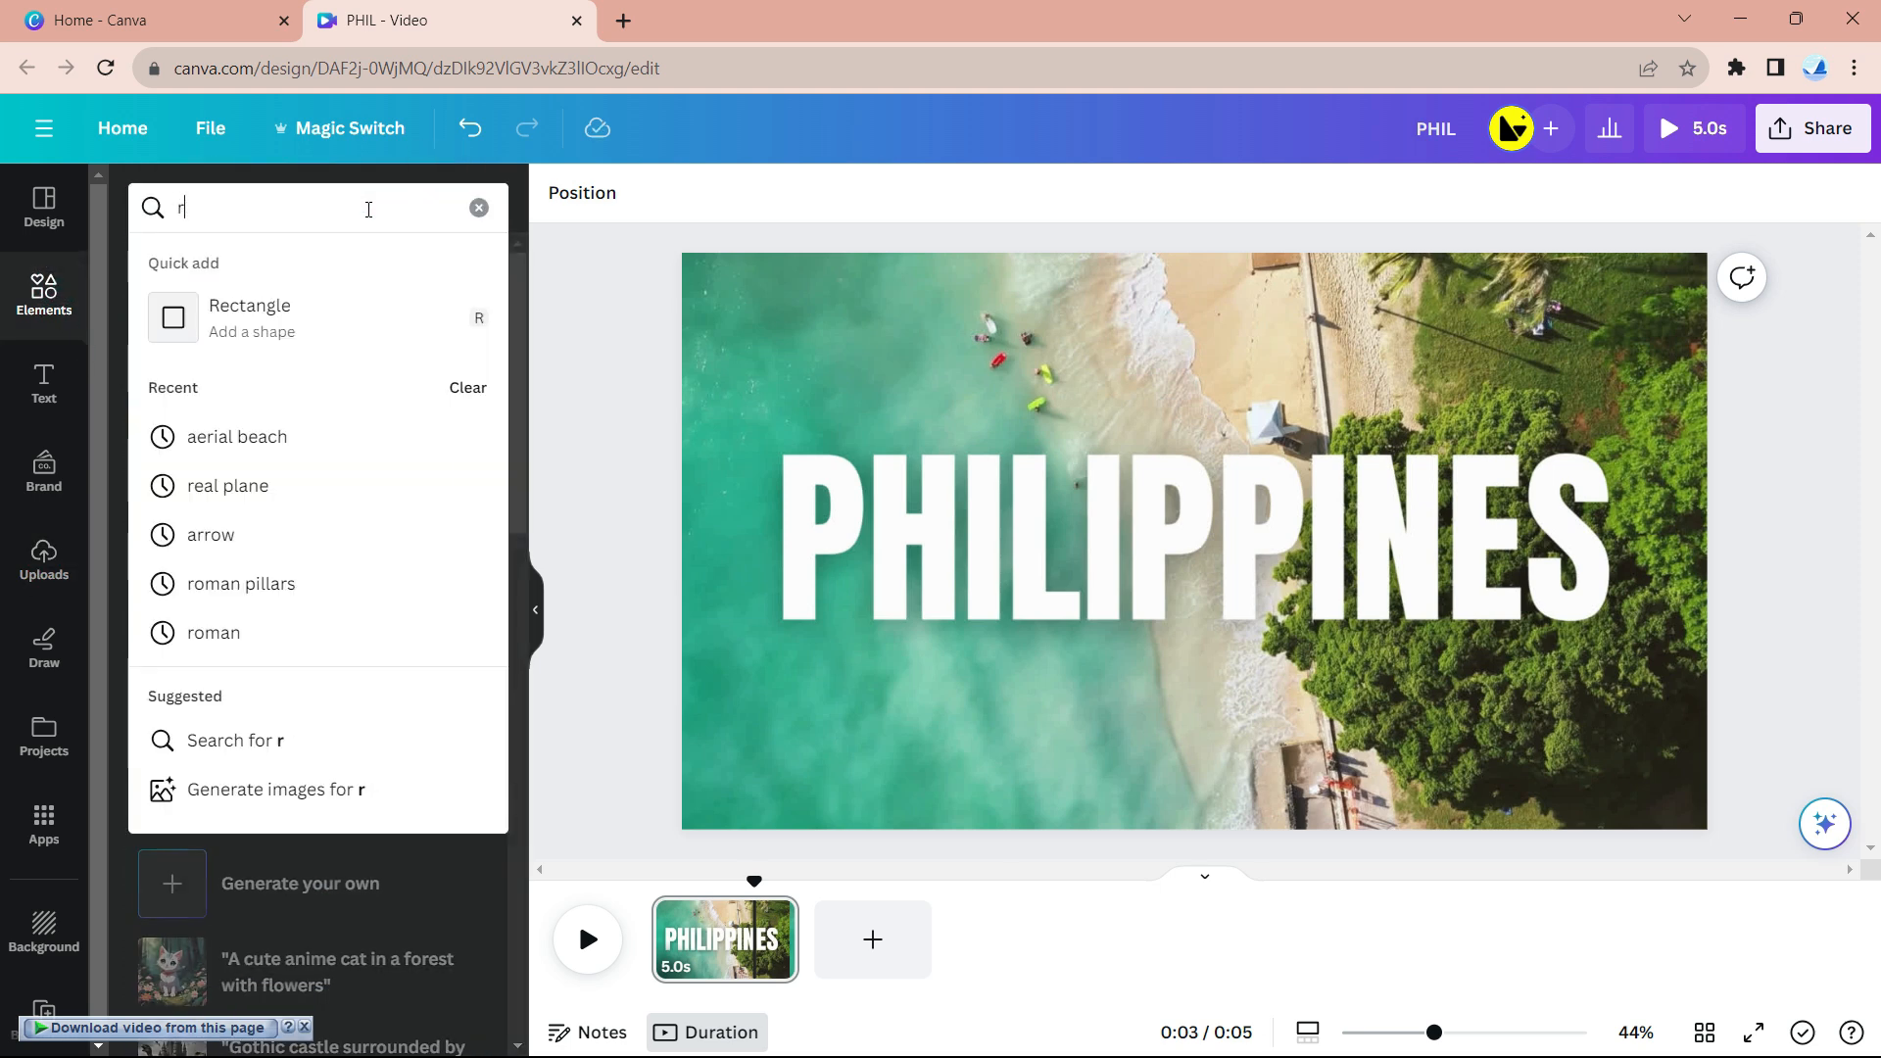
text(eal plane)
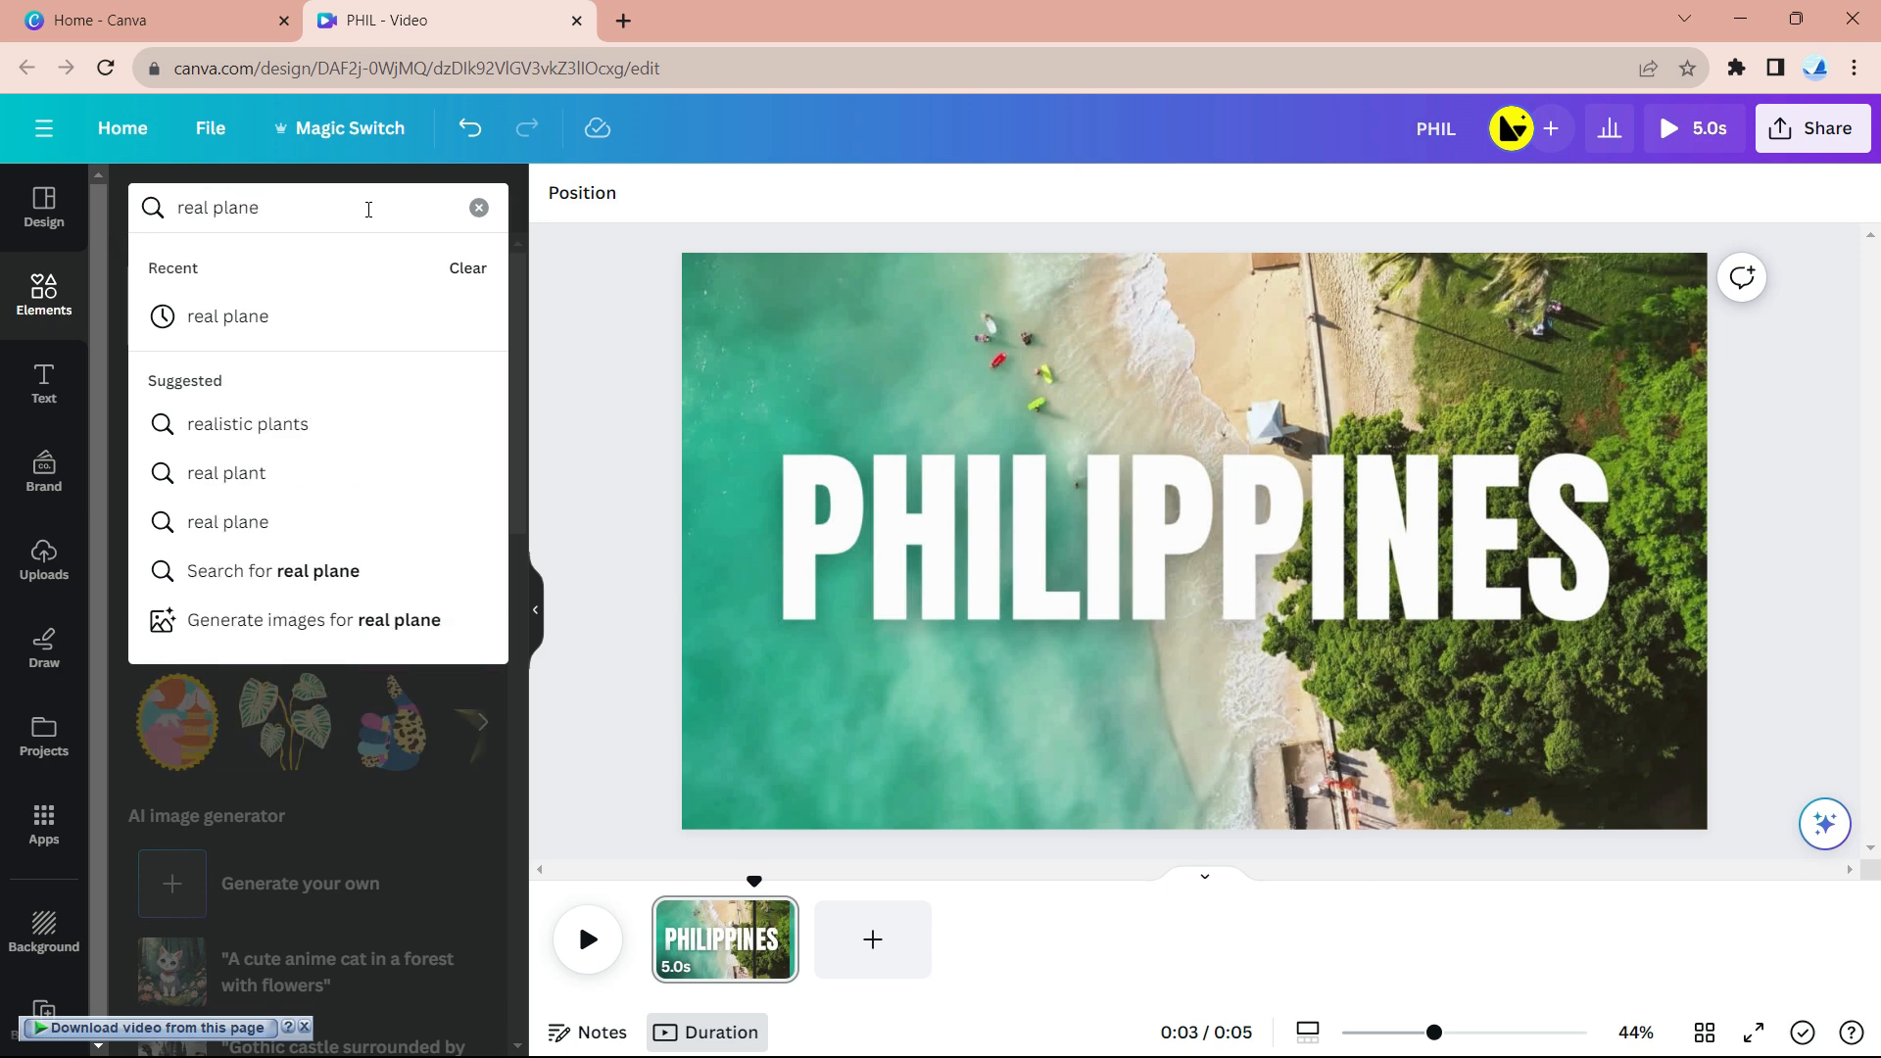
key(Return)
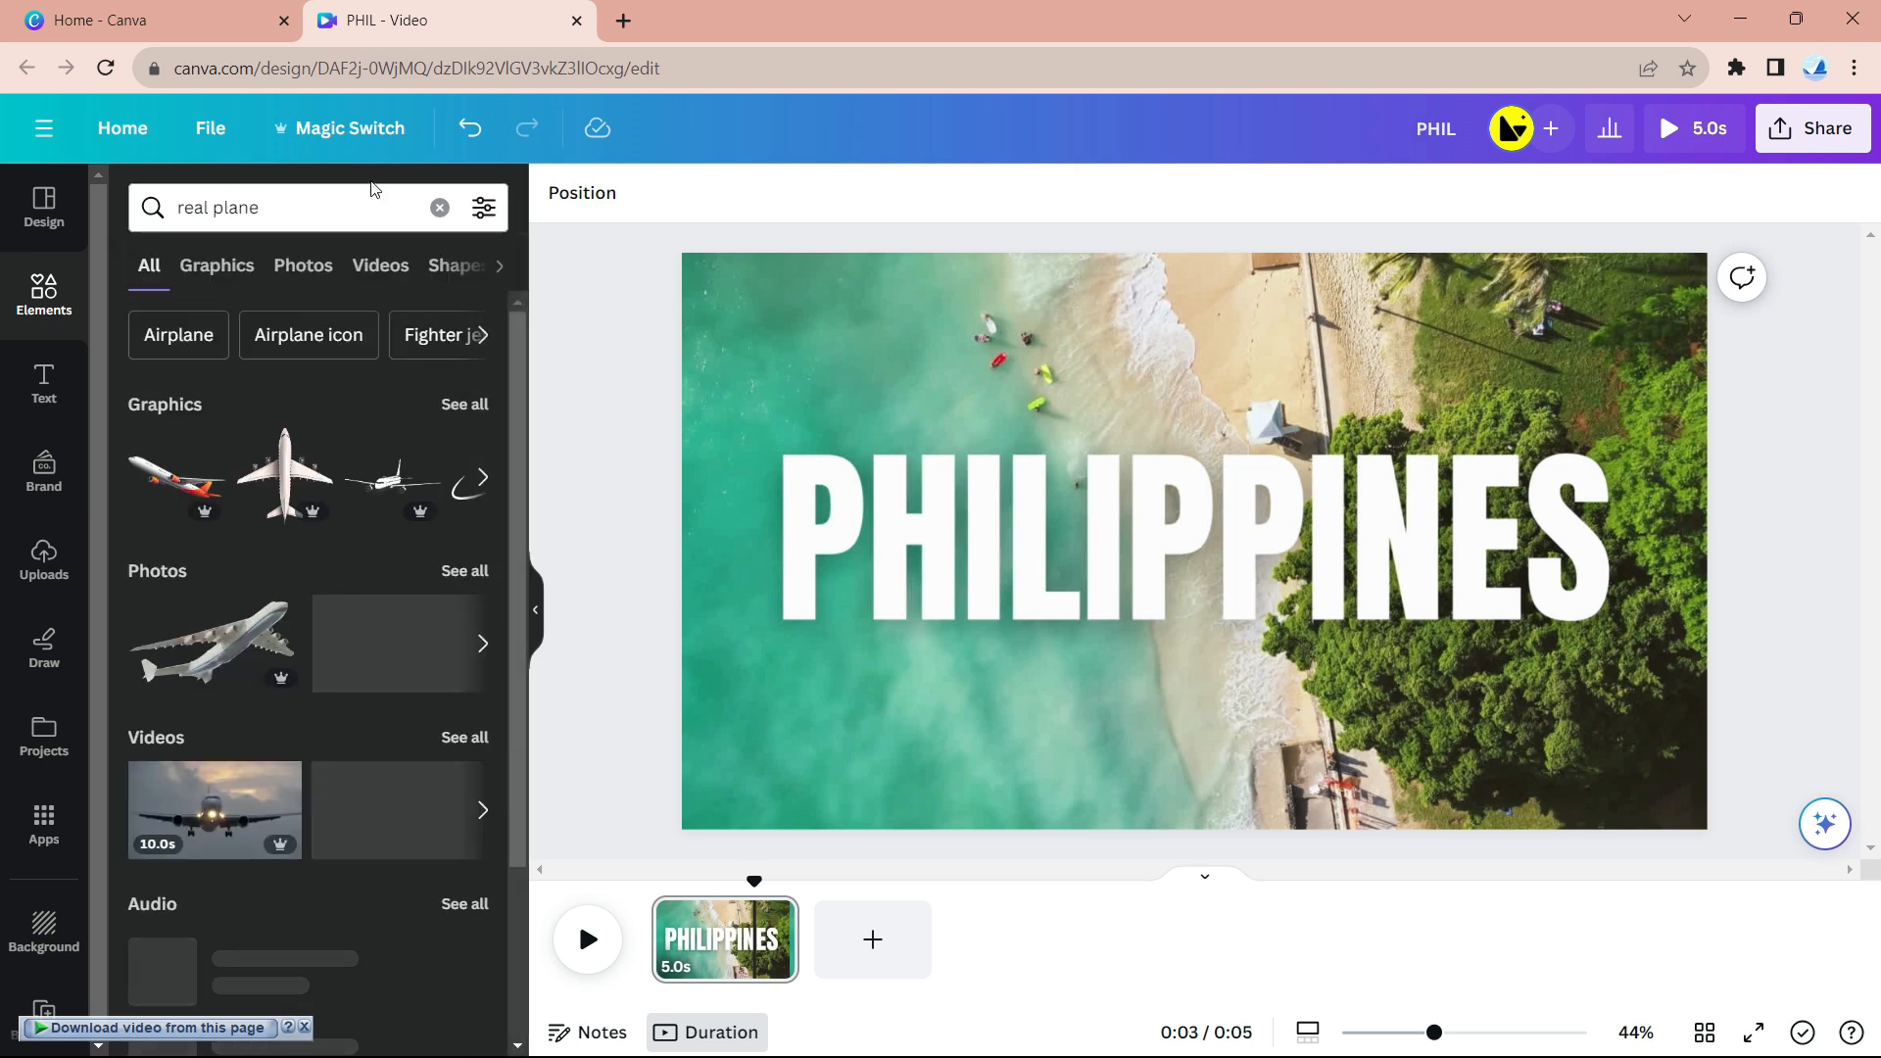
click(285, 460)
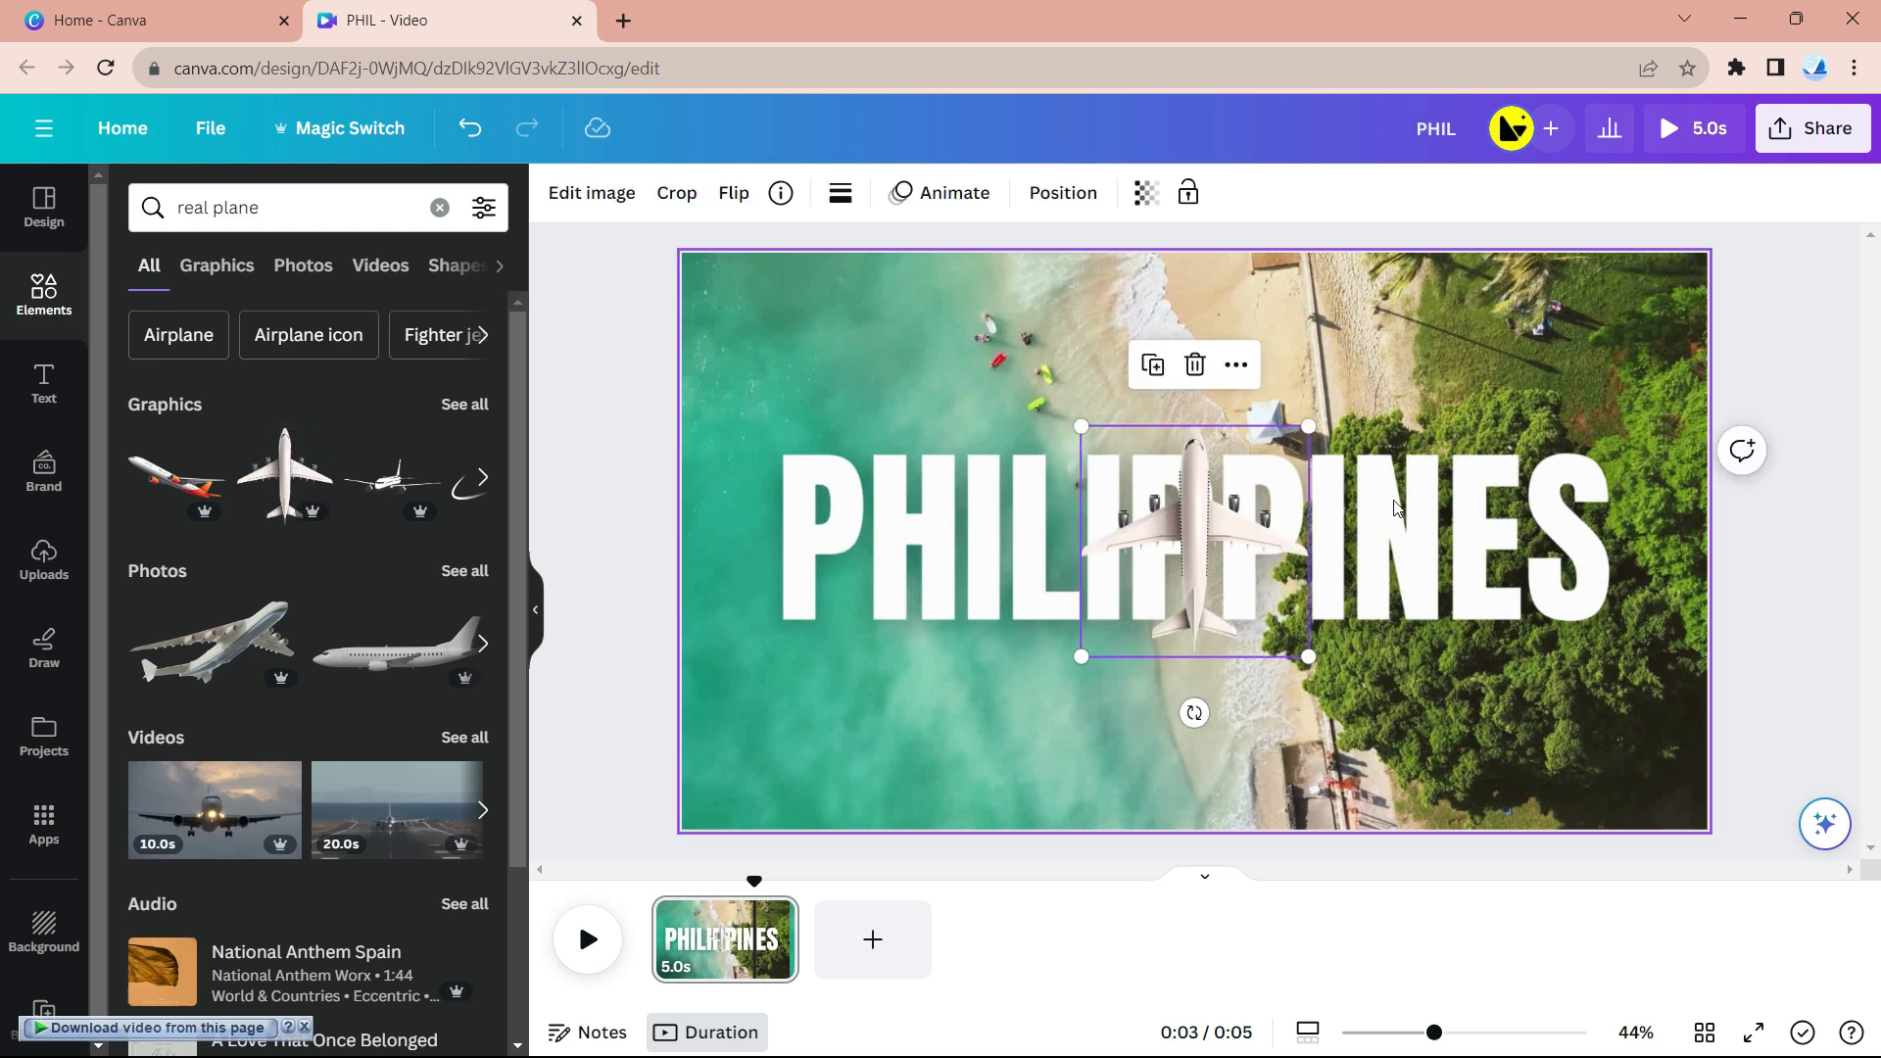
drag(1193, 712, 955, 542)
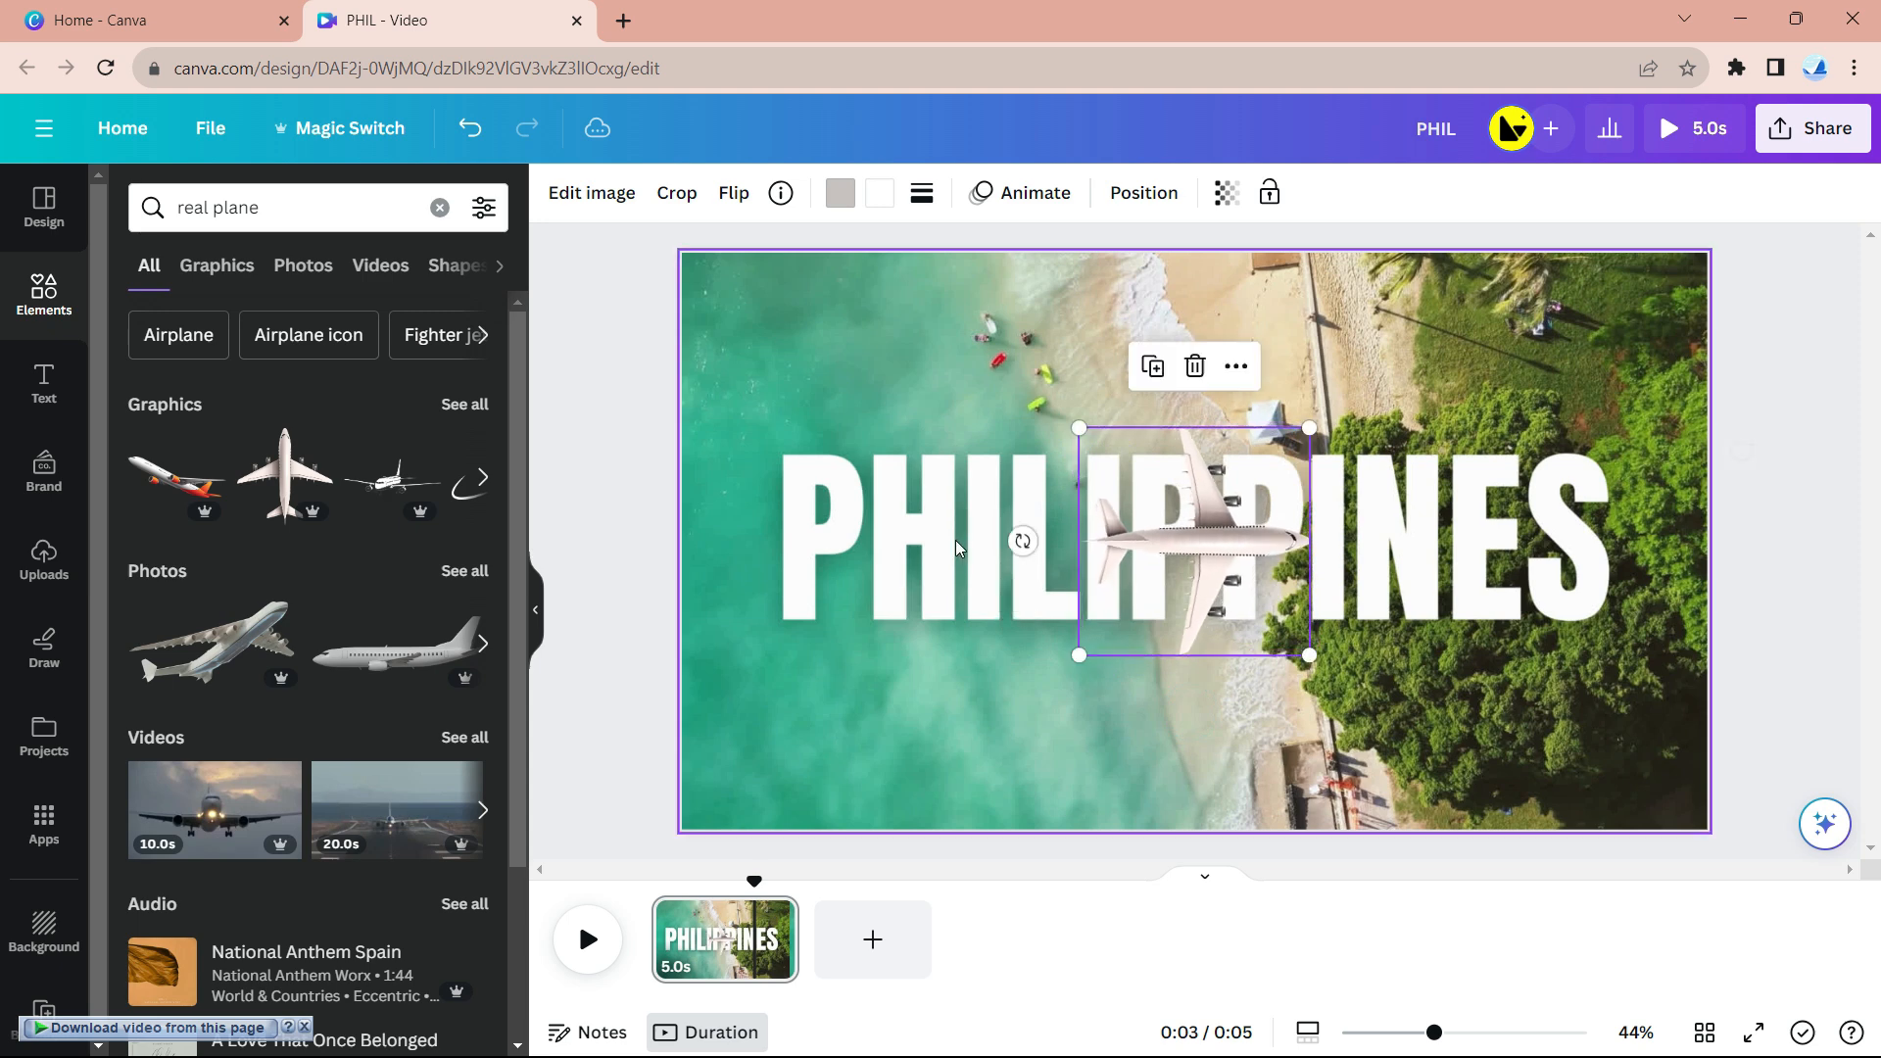
drag(1079, 654, 1029, 549)
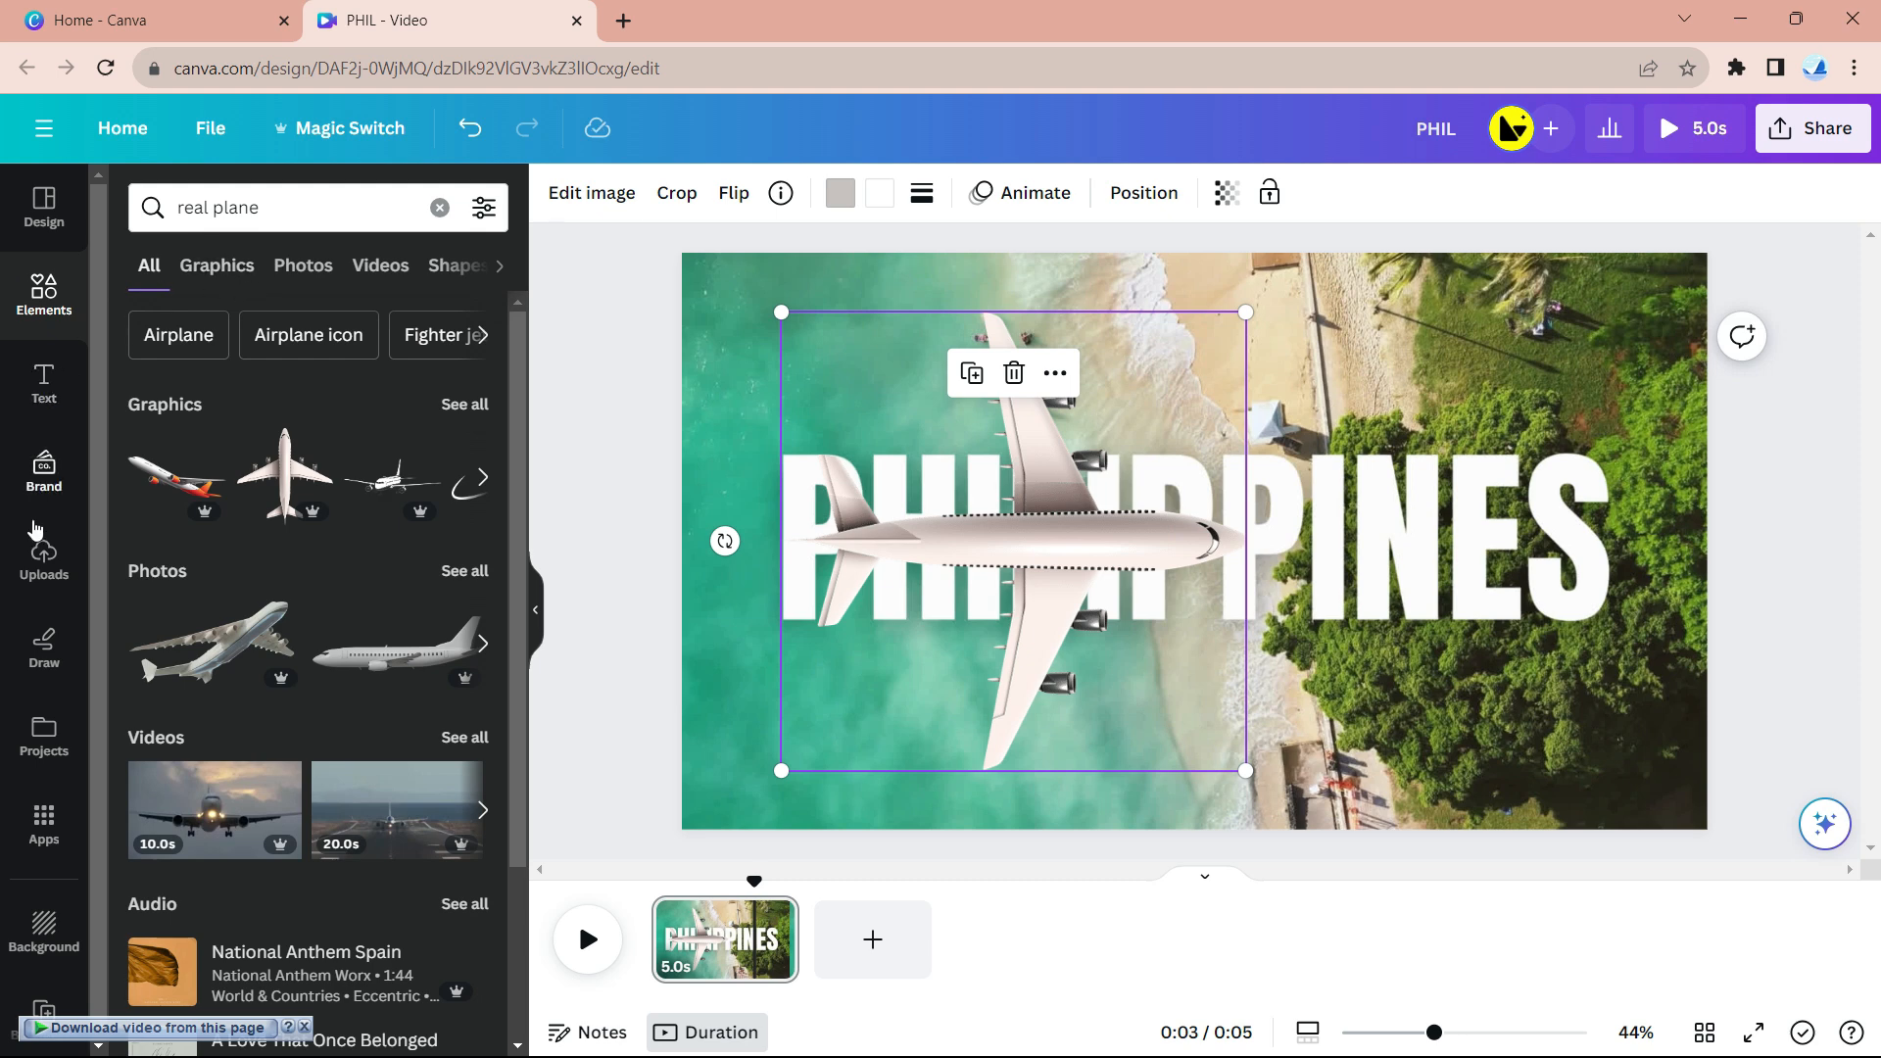
- Search 'shape', add a square, and stretch it to full page height and the right edge
click(45, 286)
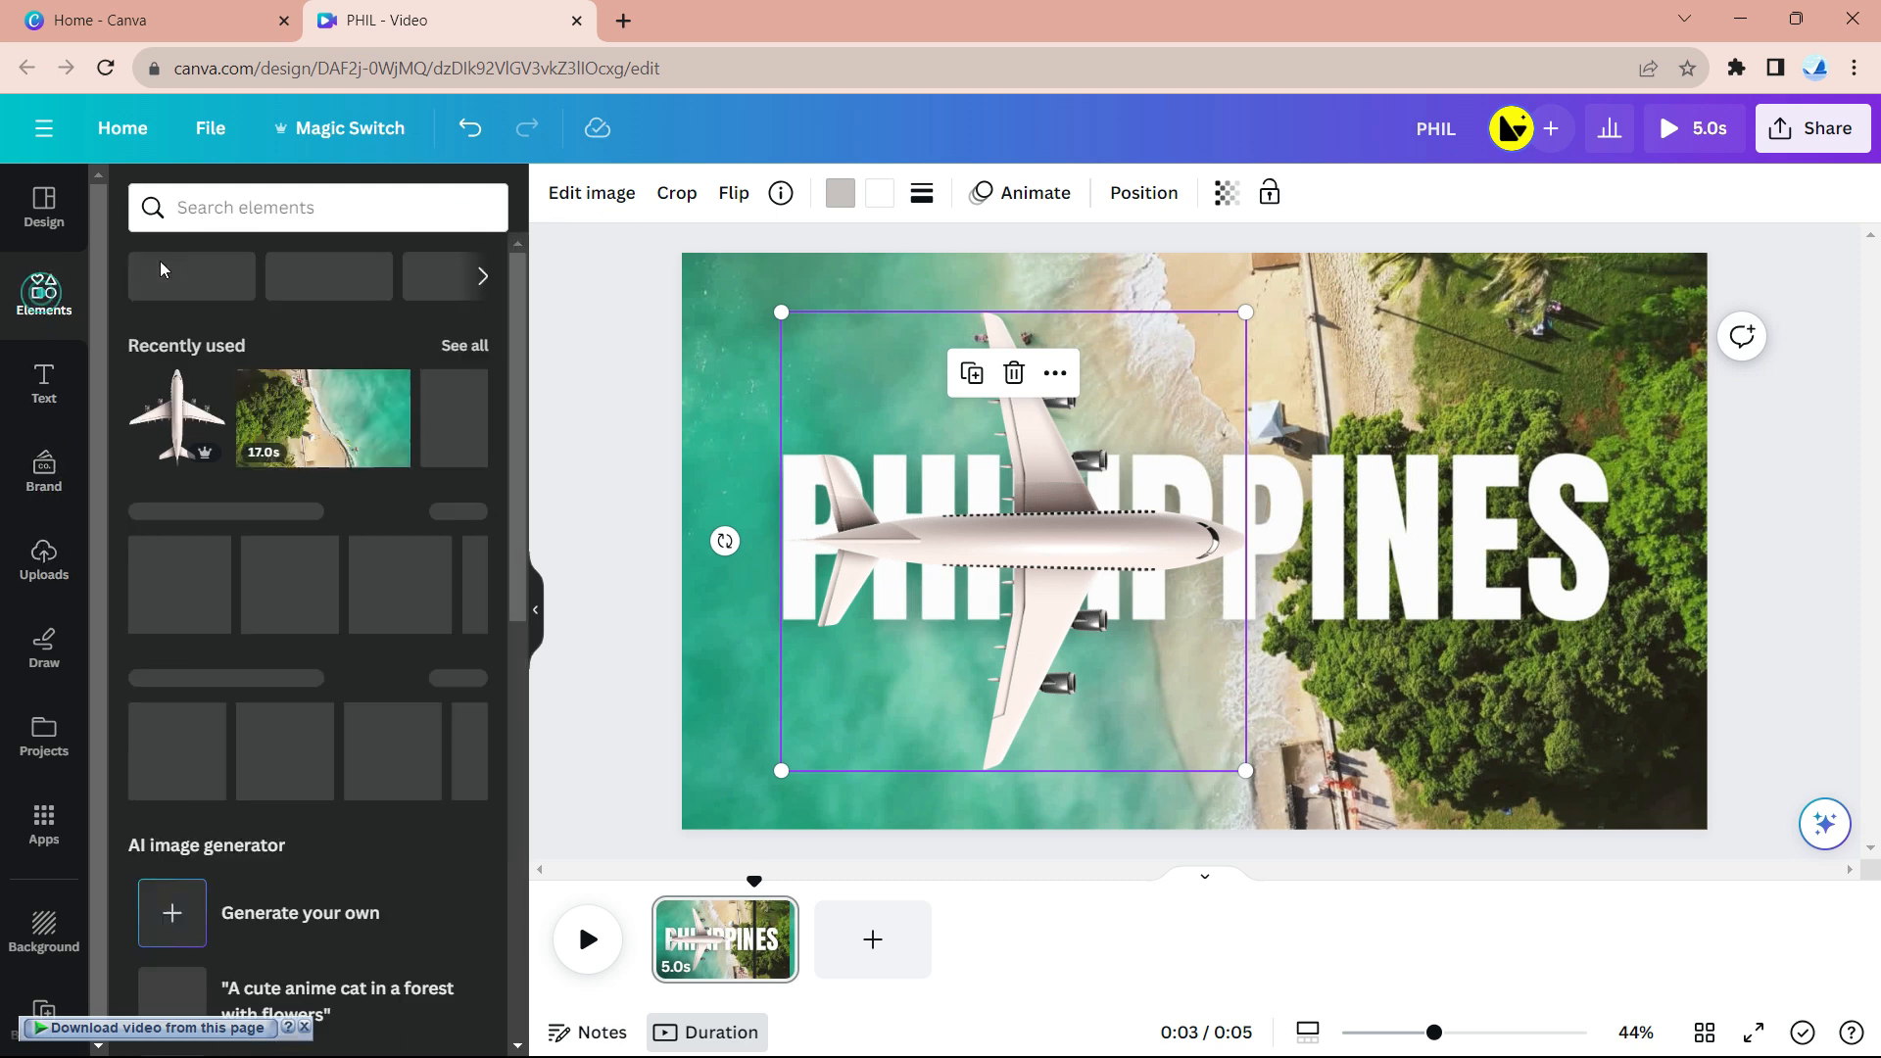
click(295, 205)
text(shape)
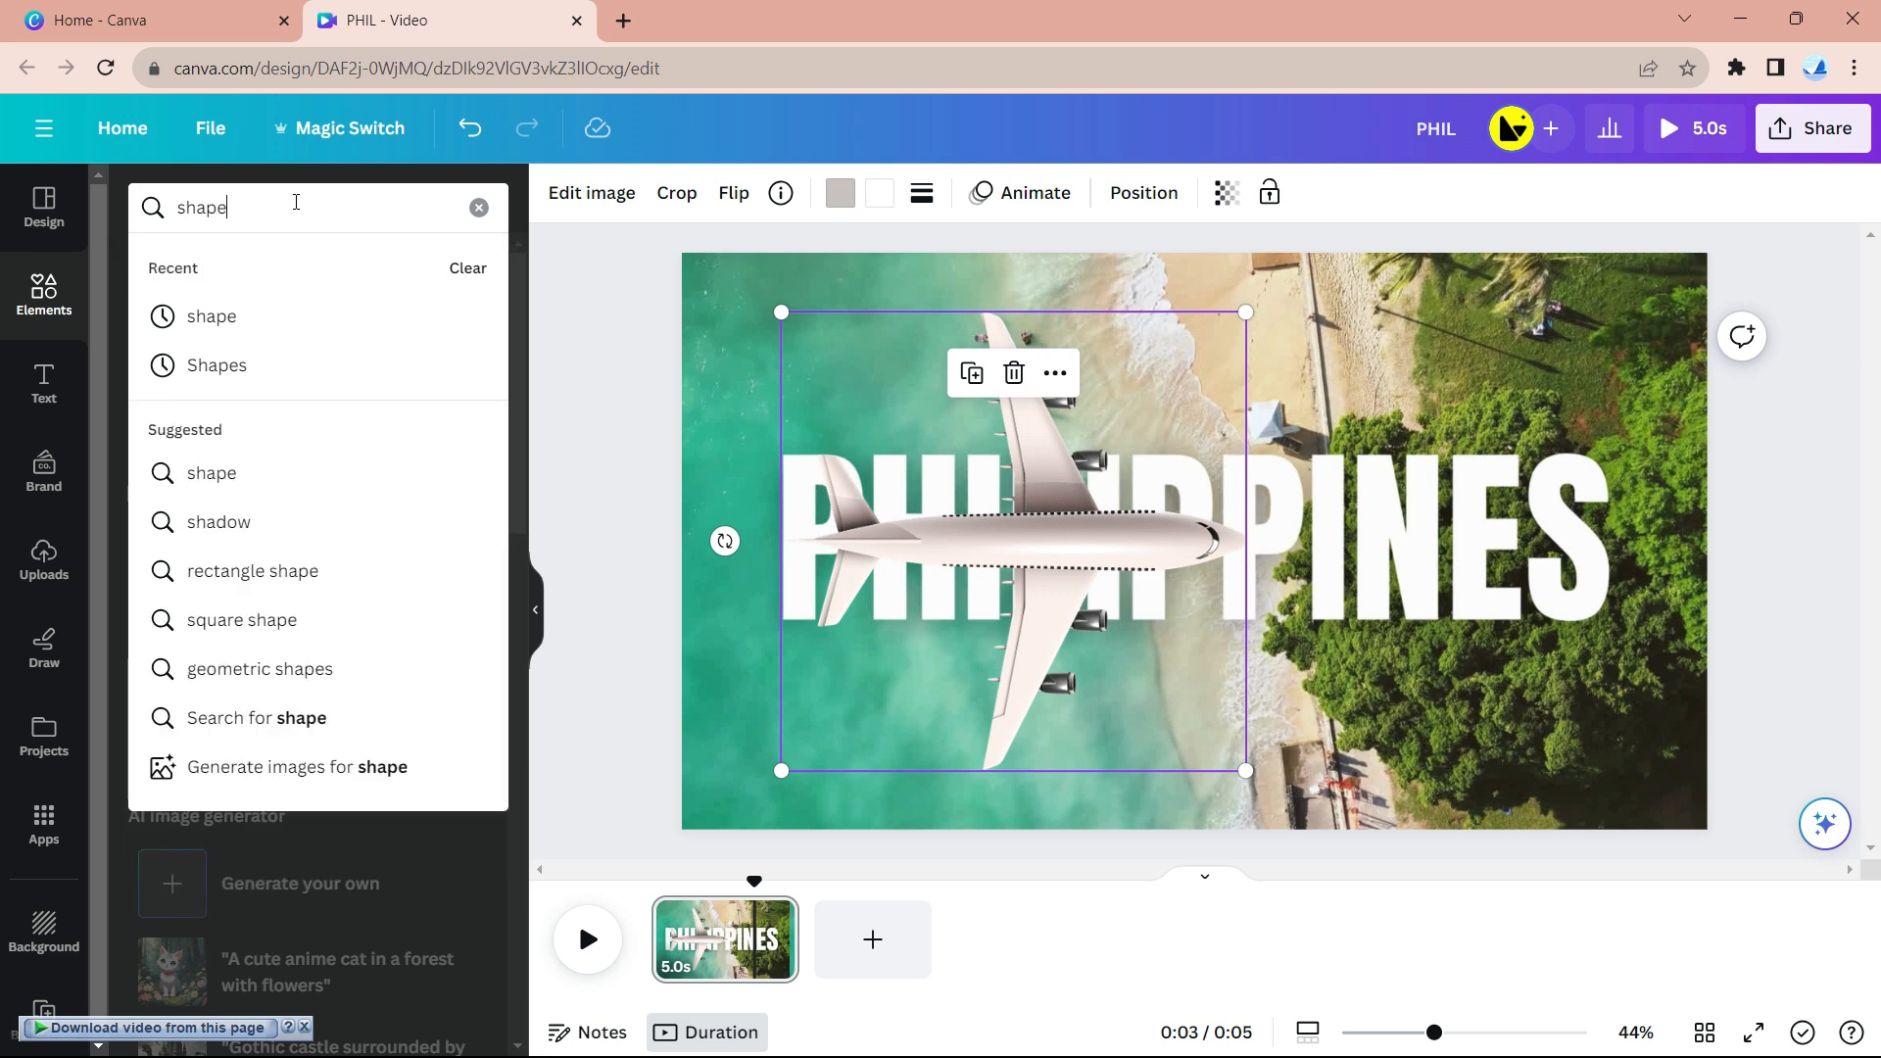
key(Return)
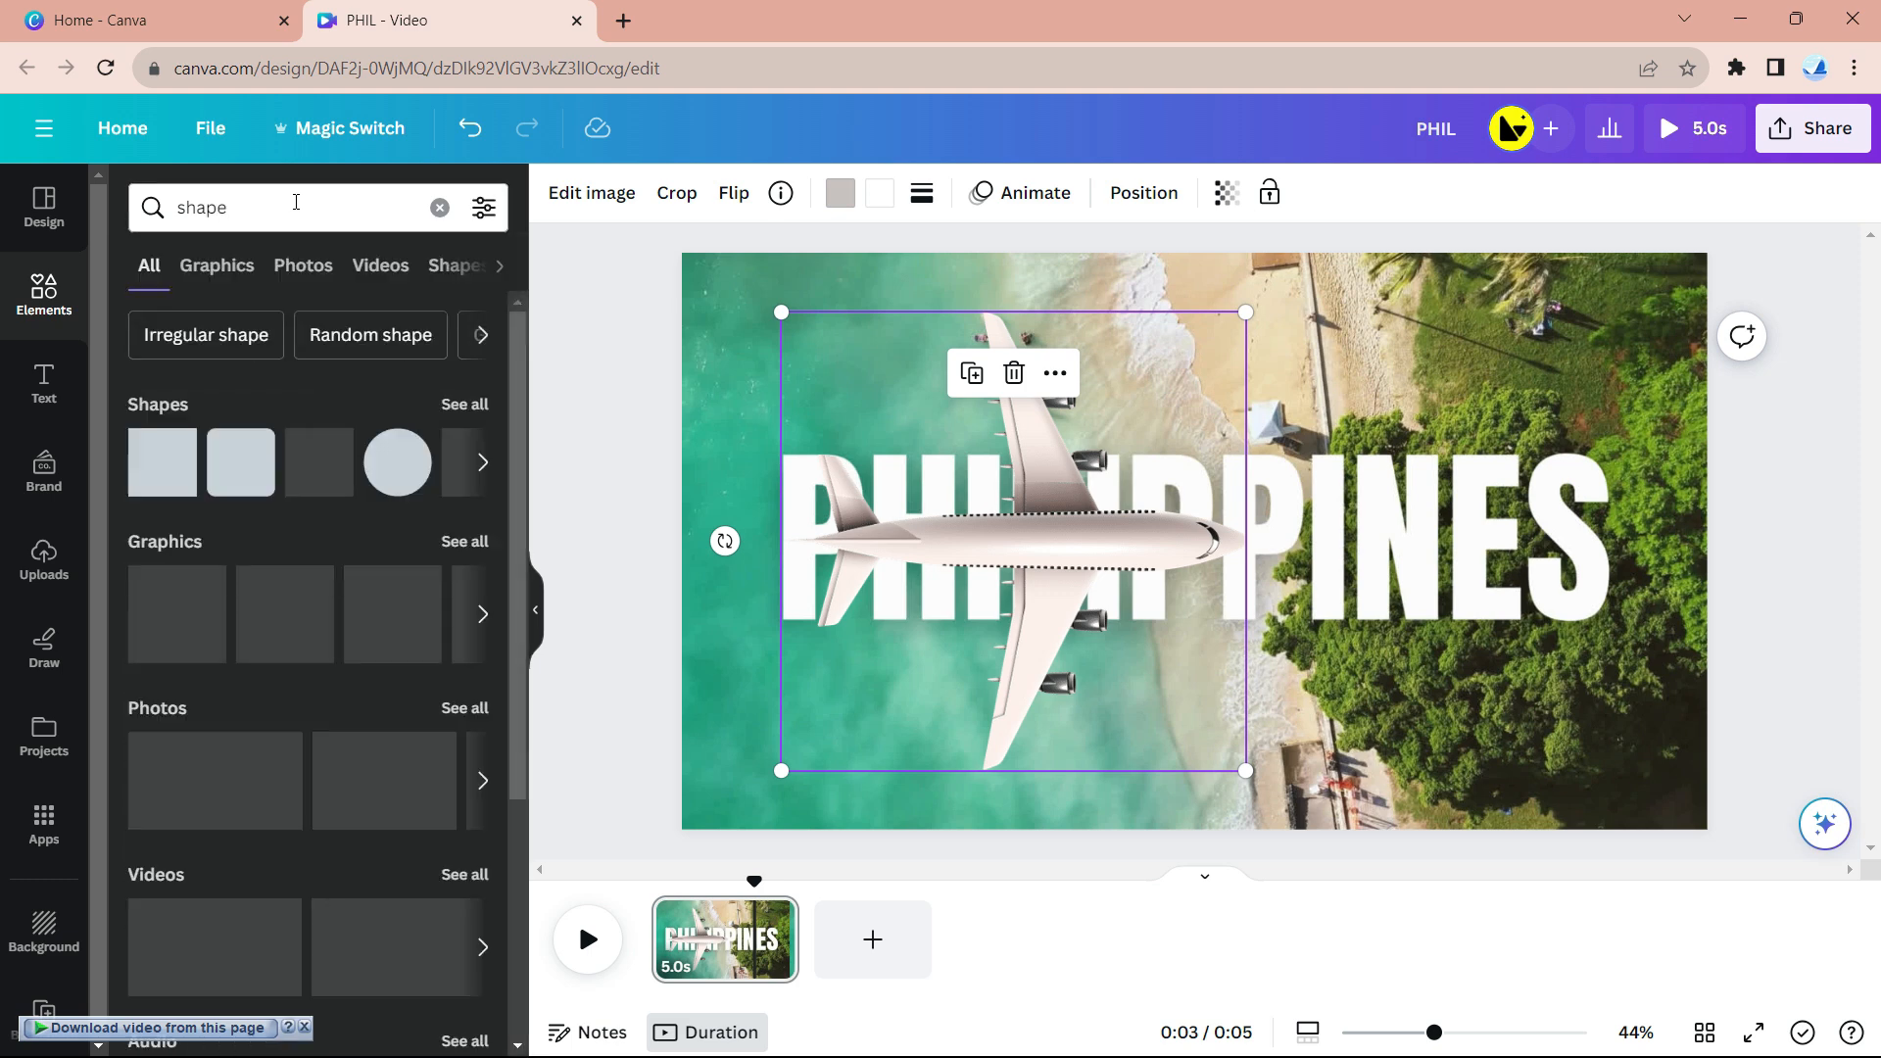
click(178, 447)
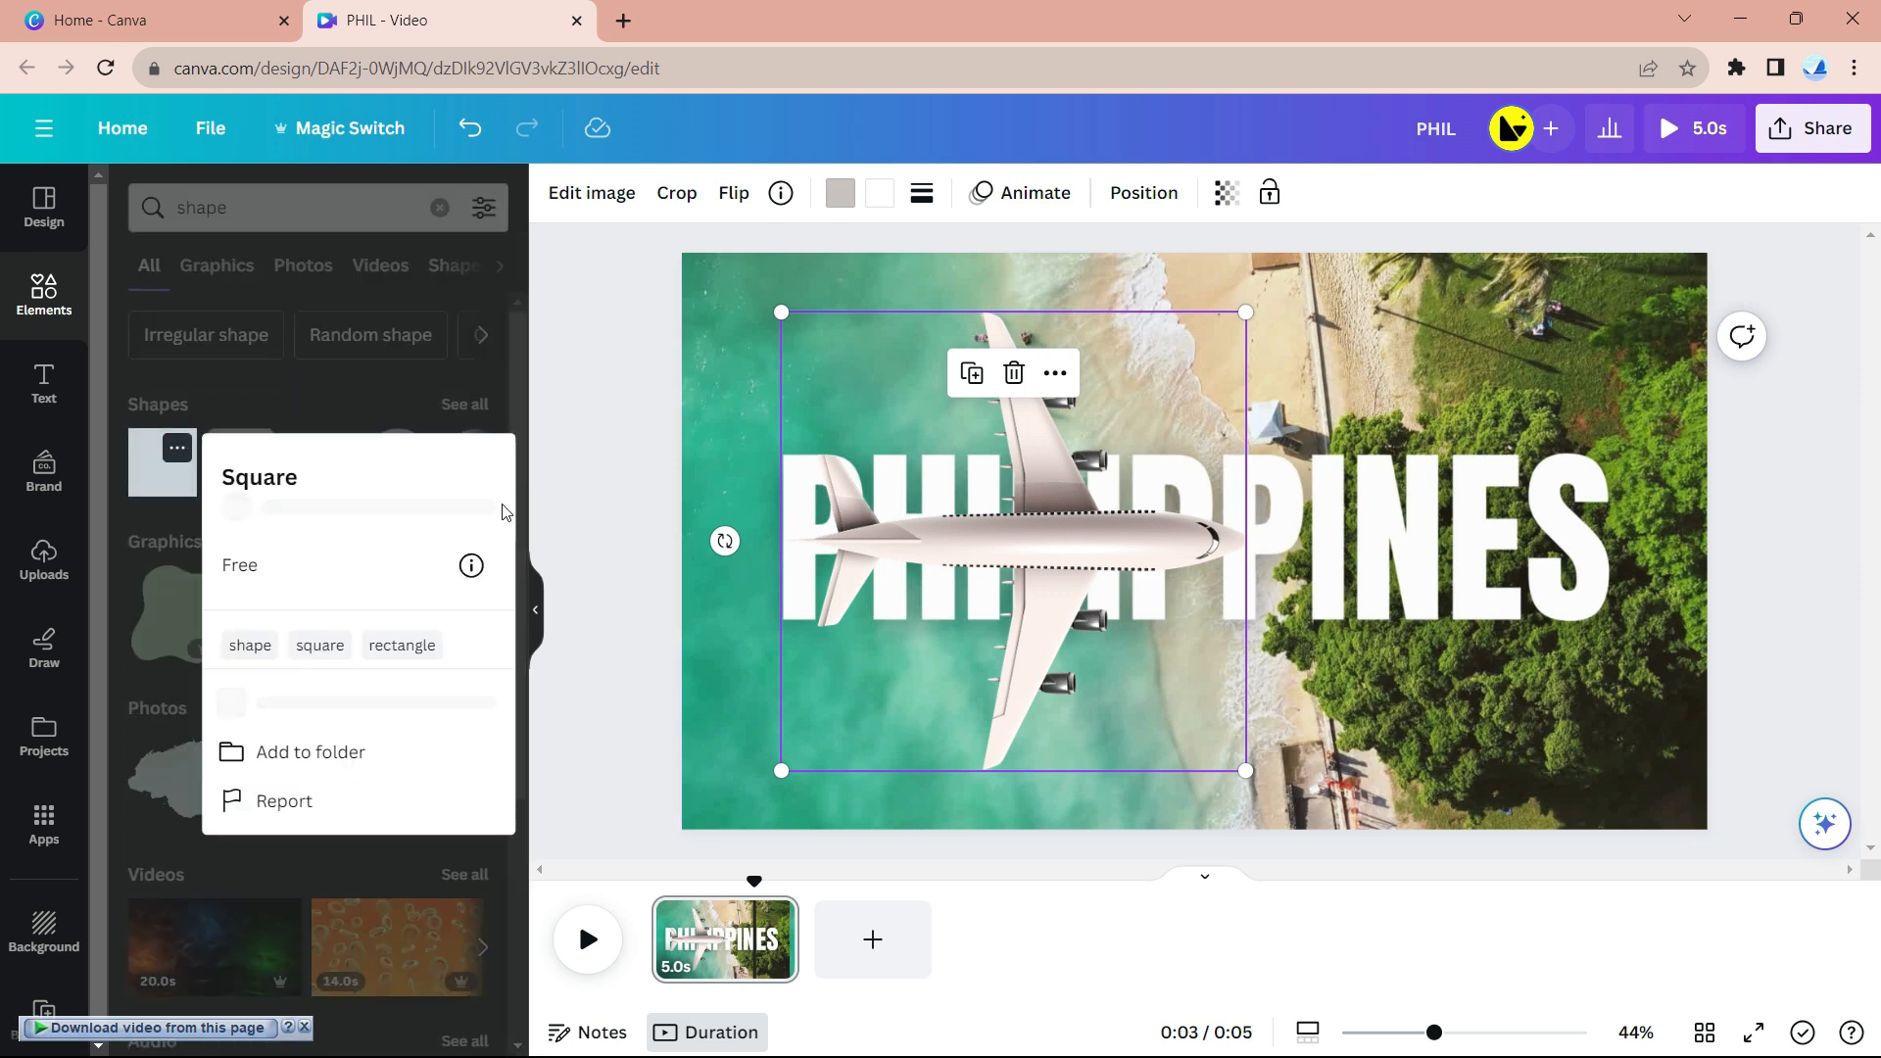
click(140, 474)
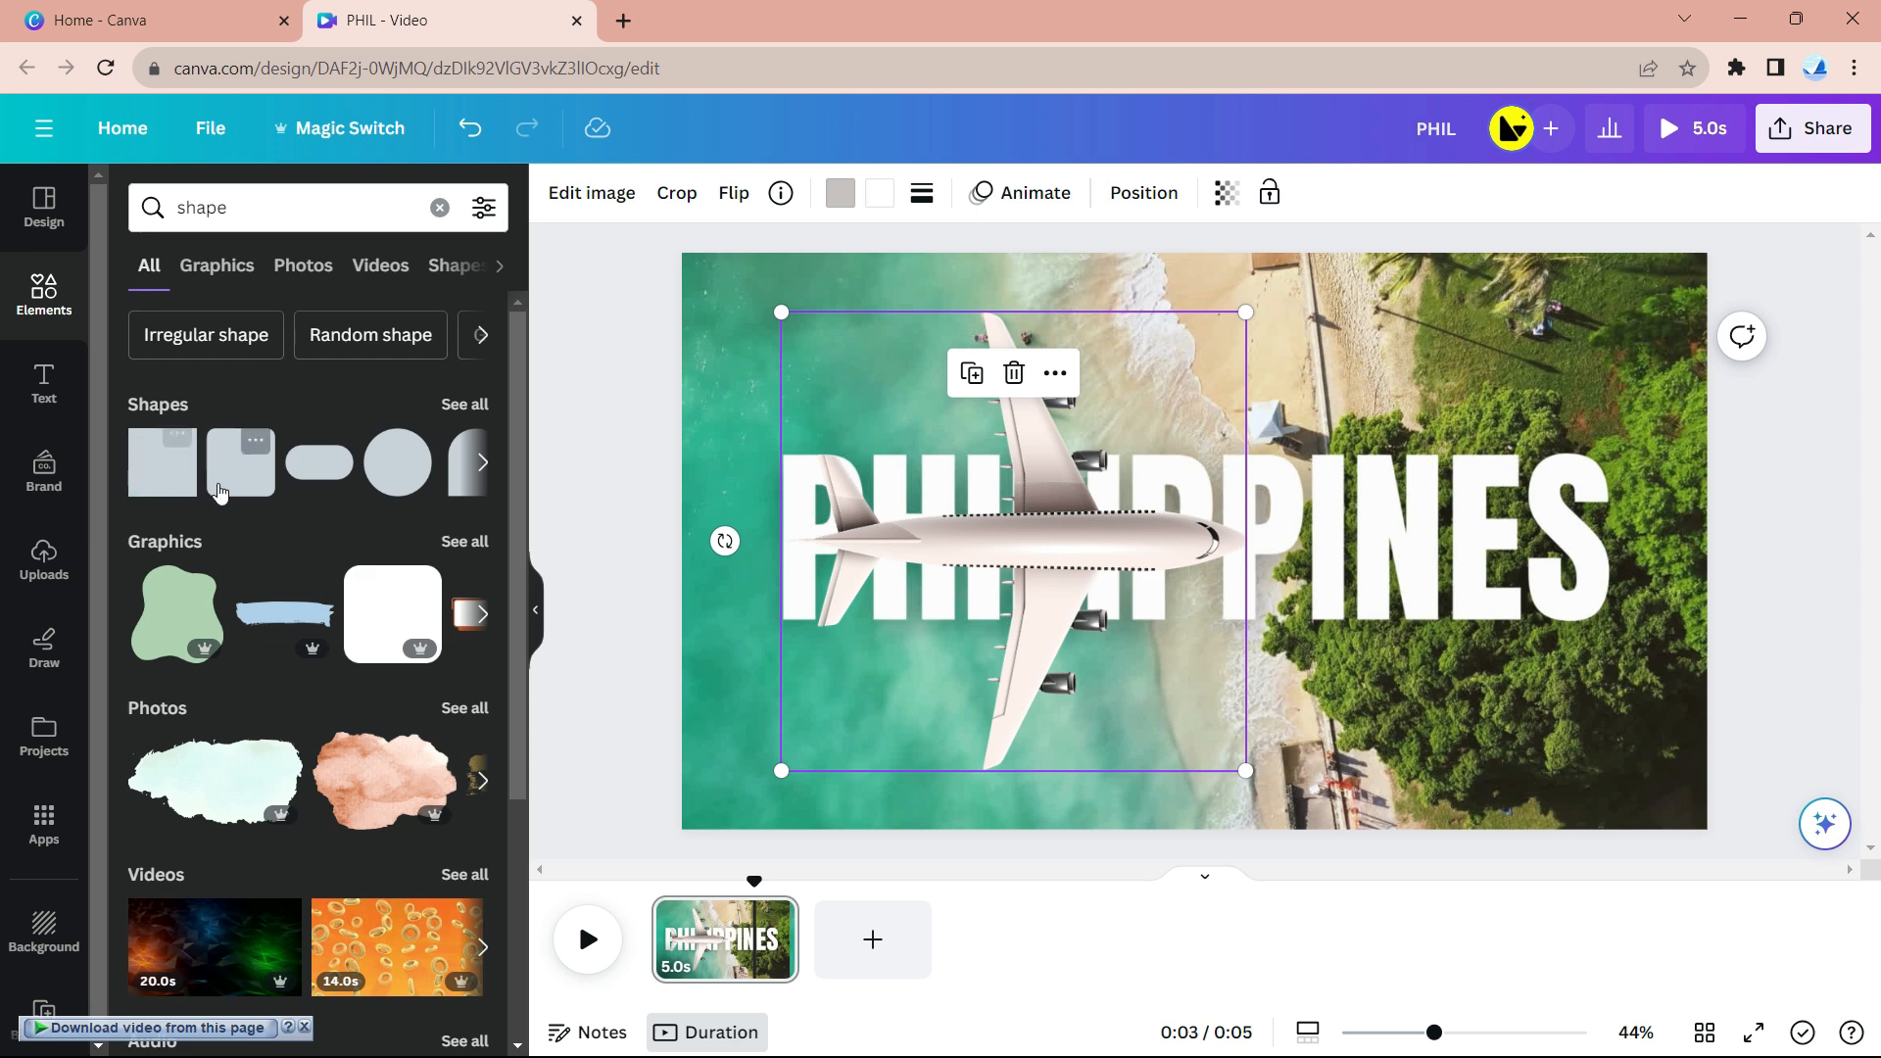
click(157, 486)
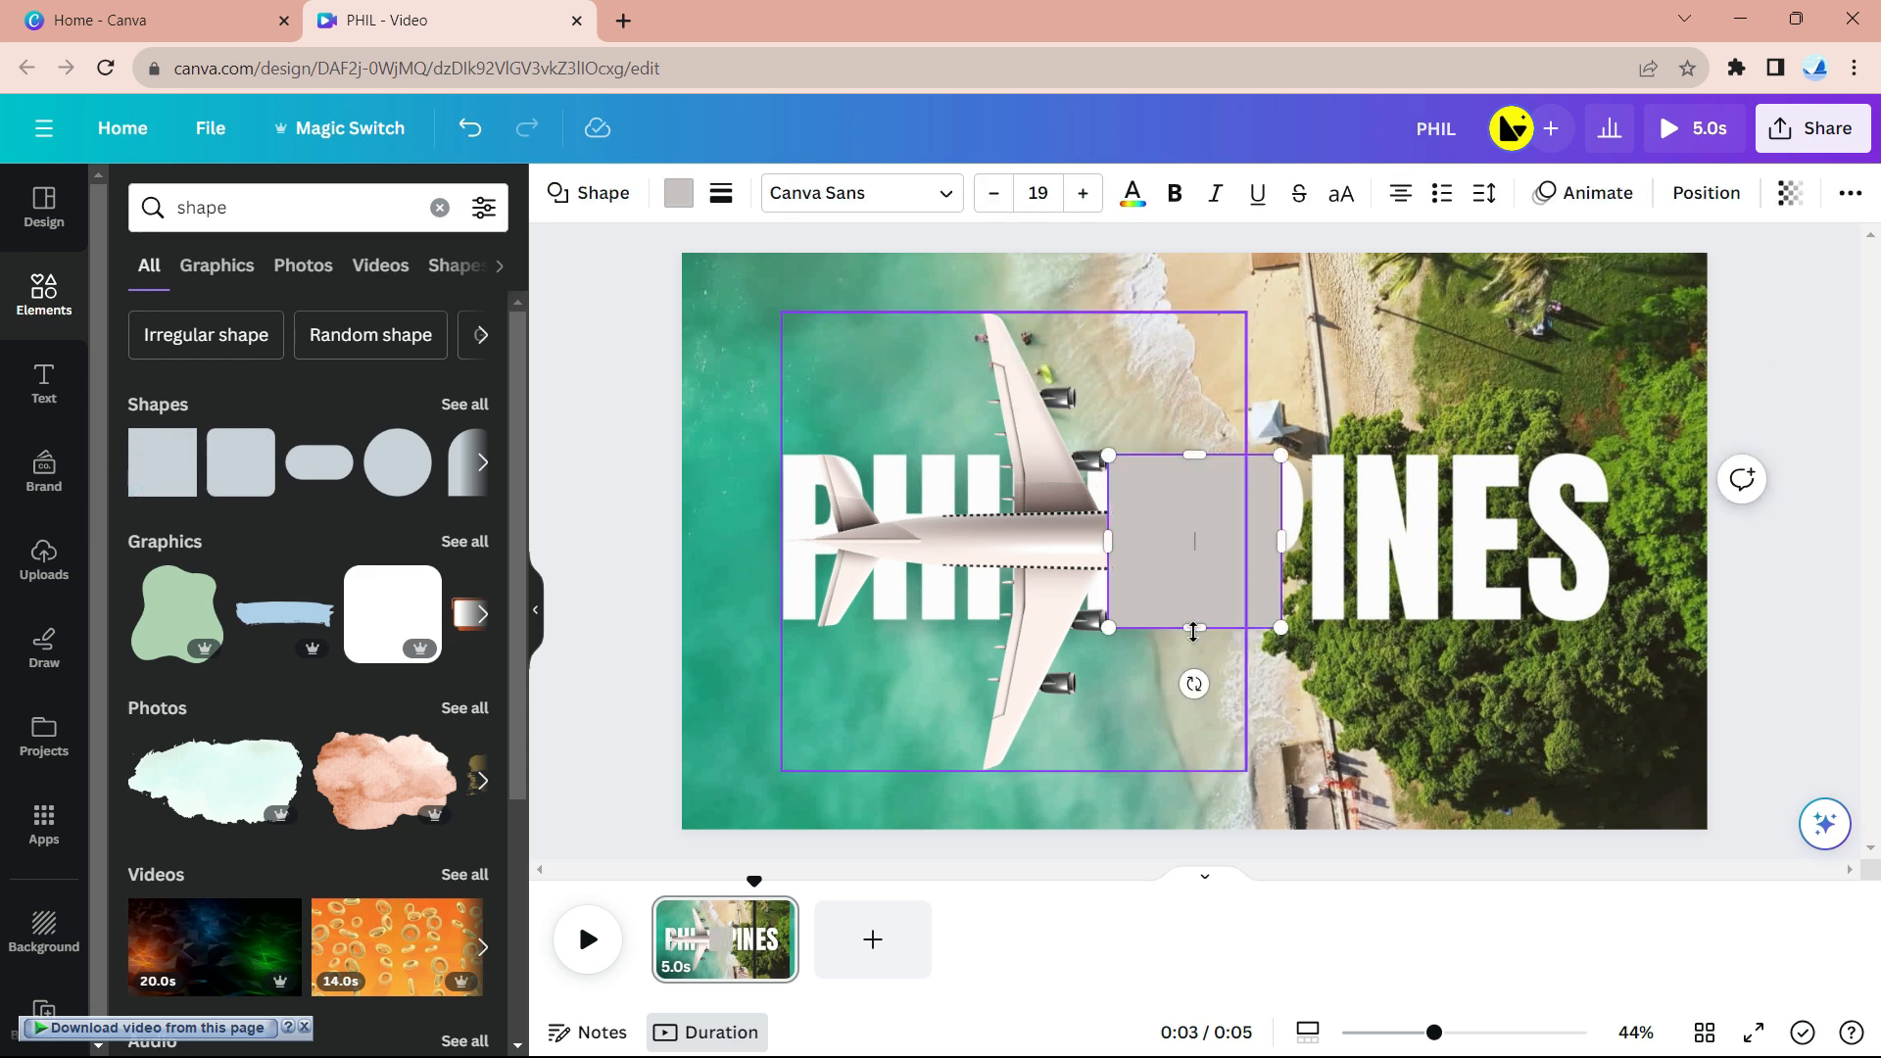
drag(1194, 627, 1194, 829)
drag(1194, 455, 1192, 251)
drag(1280, 539, 1706, 531)
- Fill the rectangle coral red and widen it further left over the plane
click(679, 194)
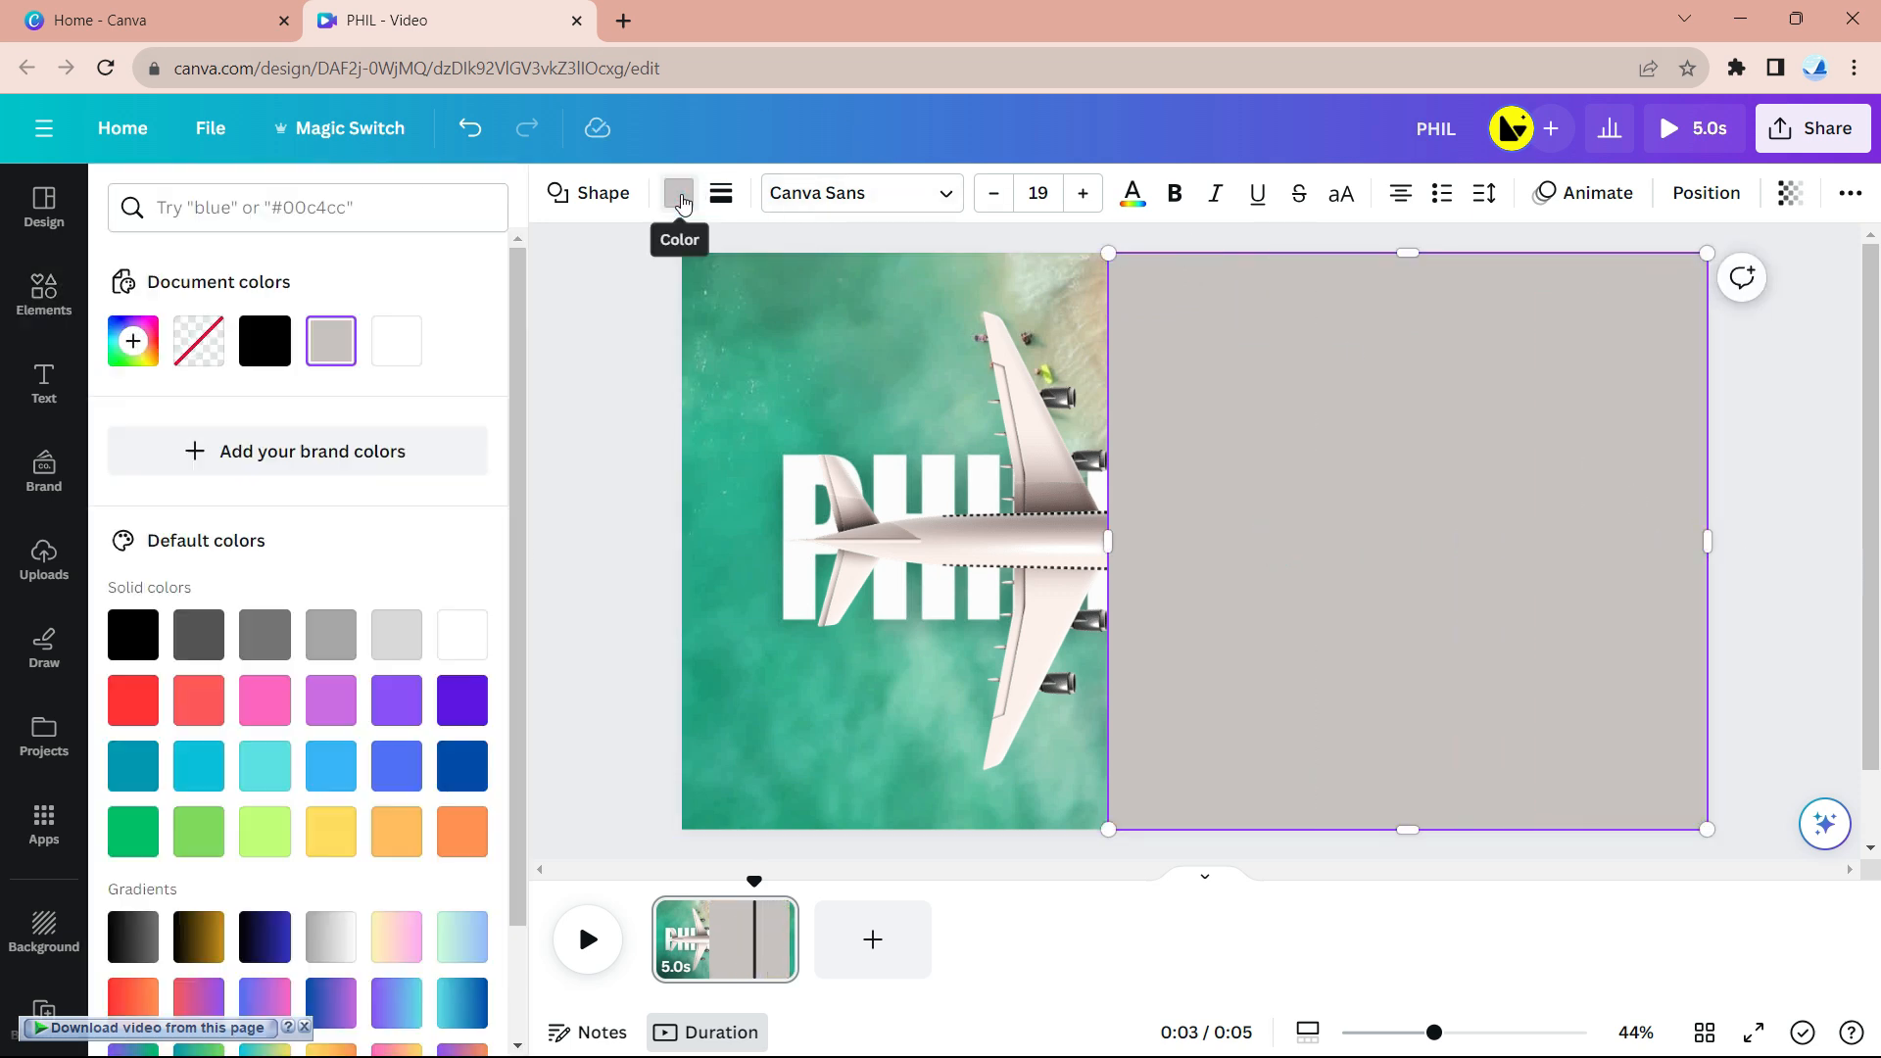
click(133, 702)
scroll(284, 797, down, 2)
click(142, 718)
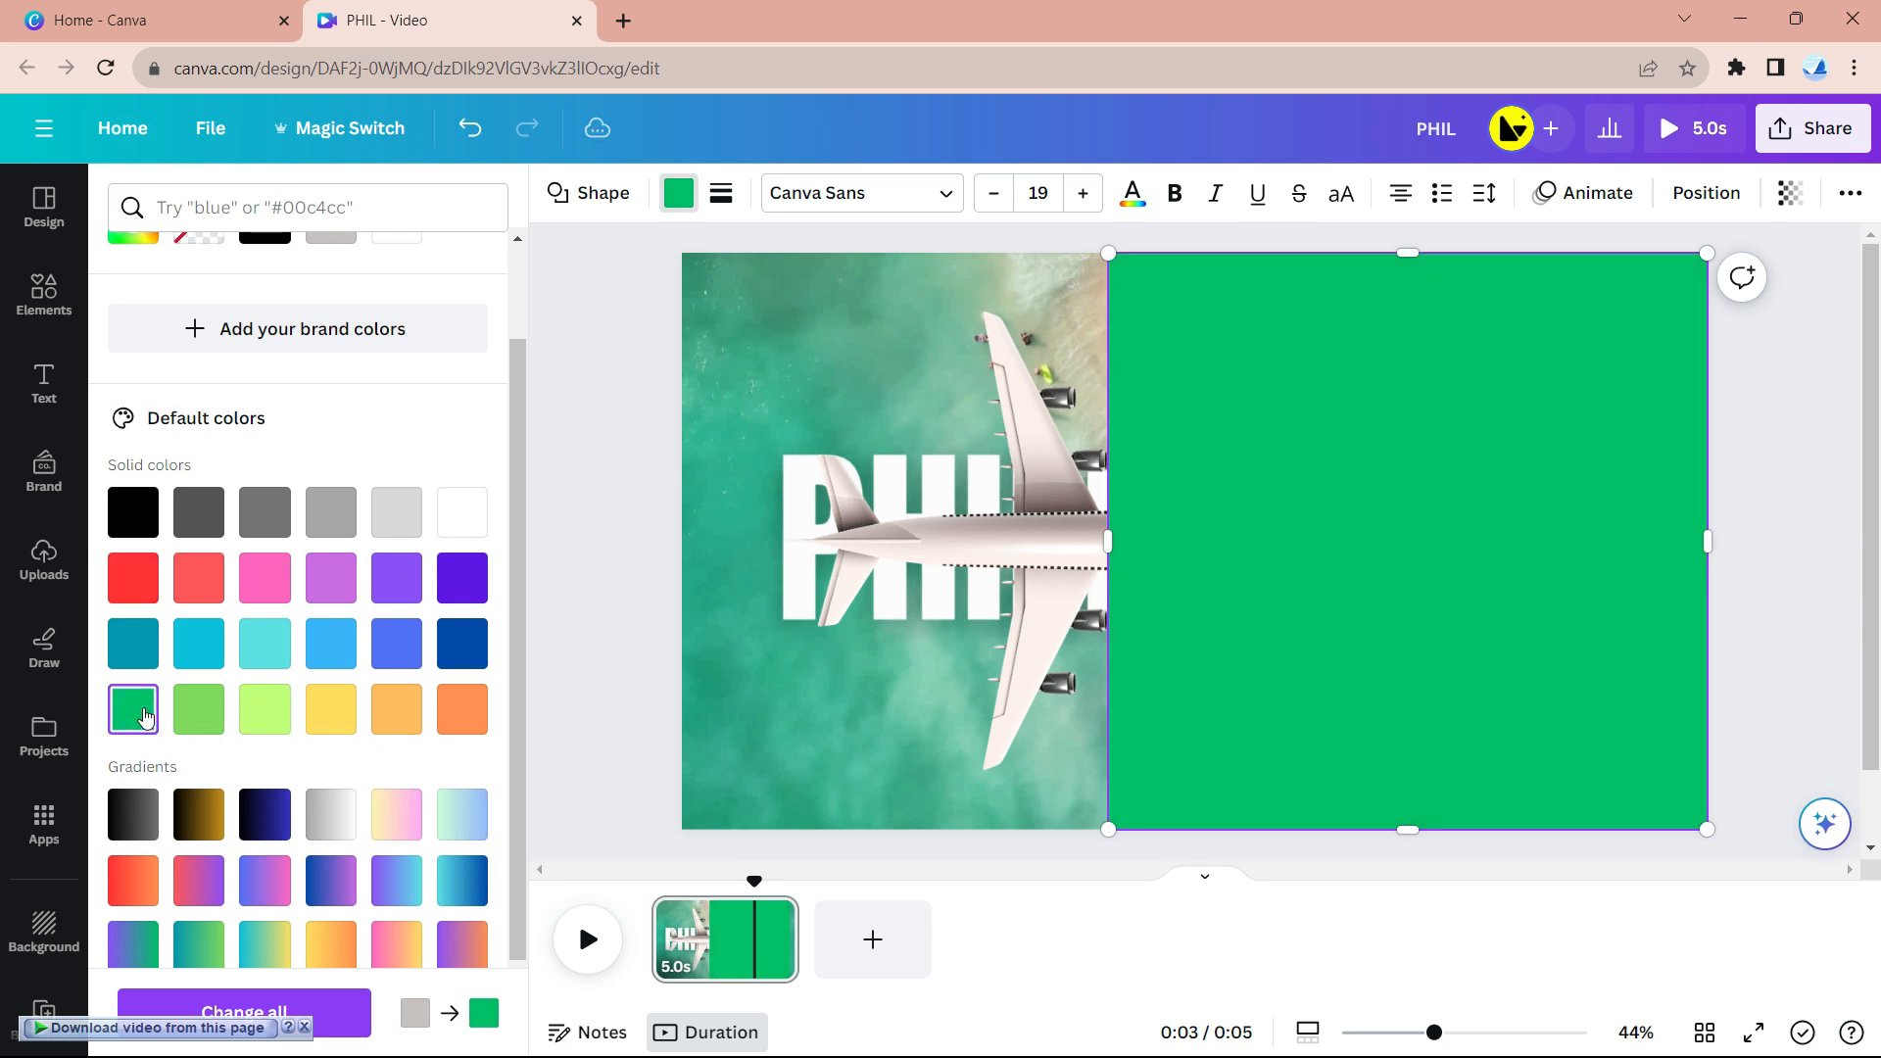
click(202, 571)
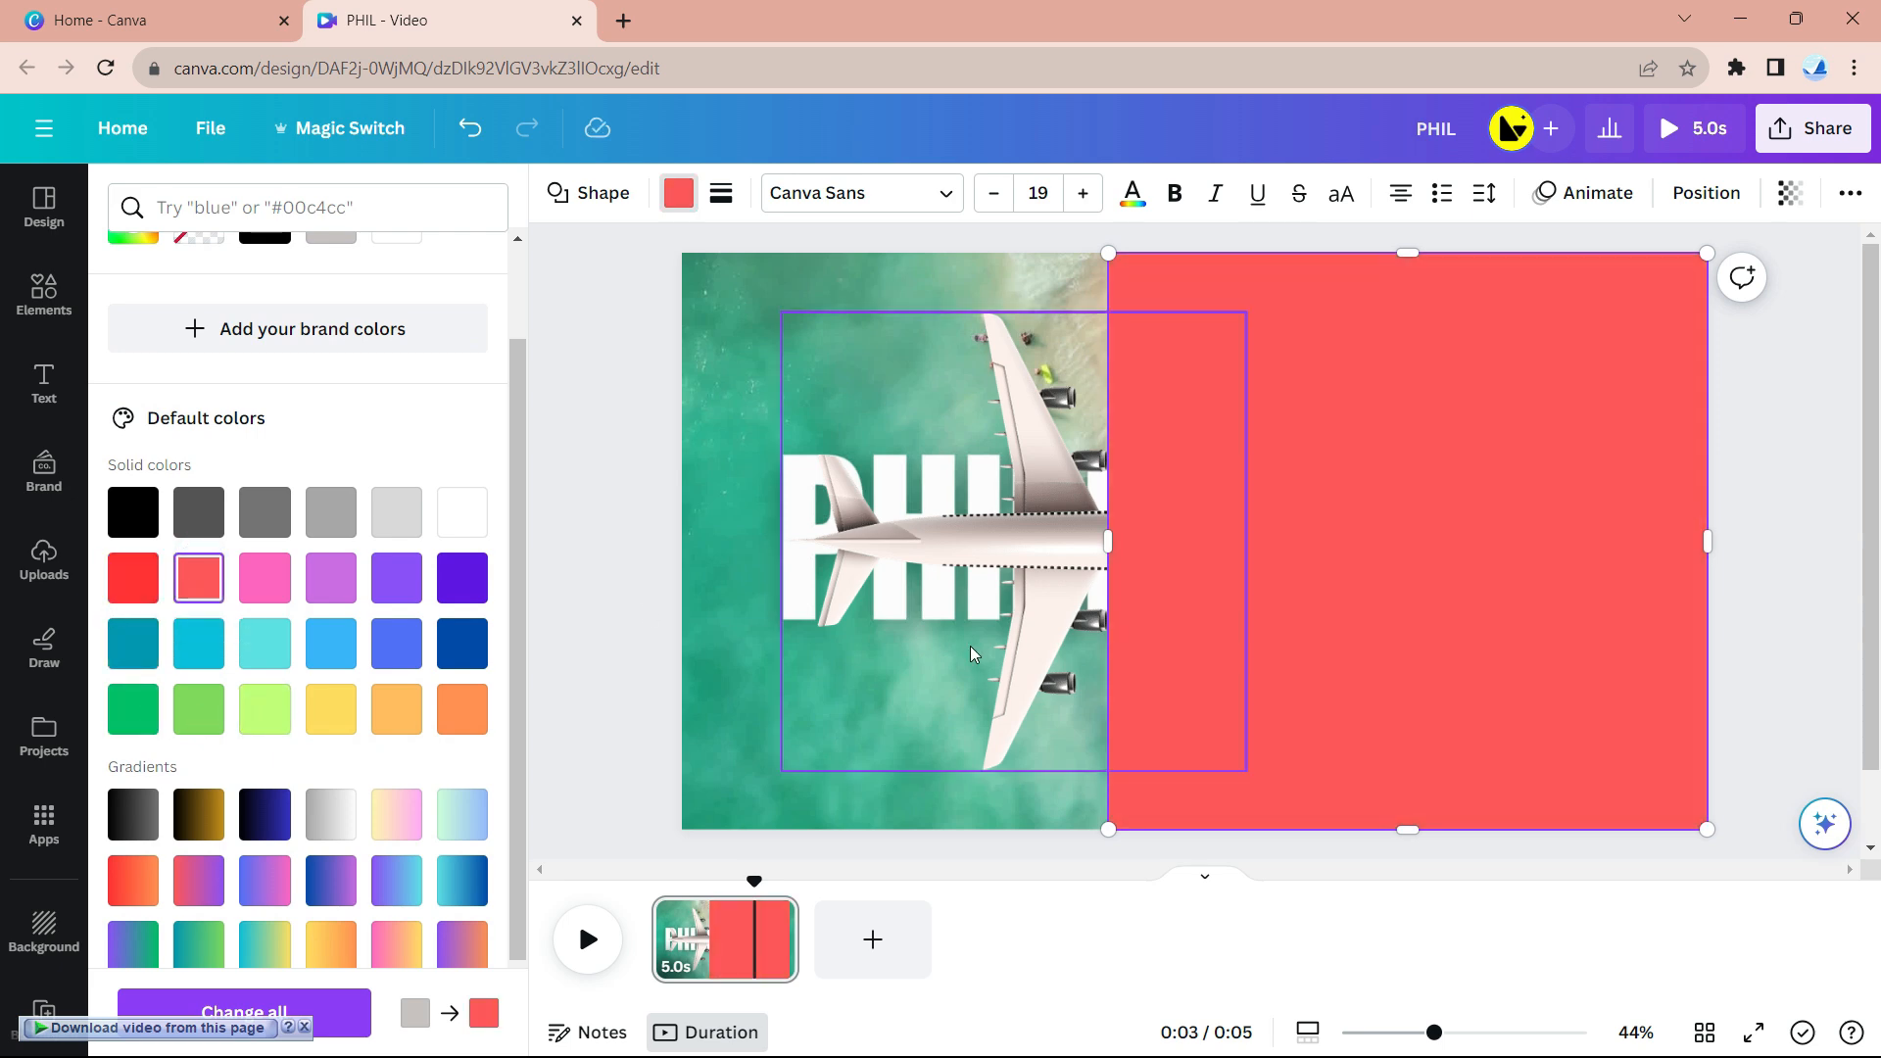
drag(1108, 540, 1013, 541)
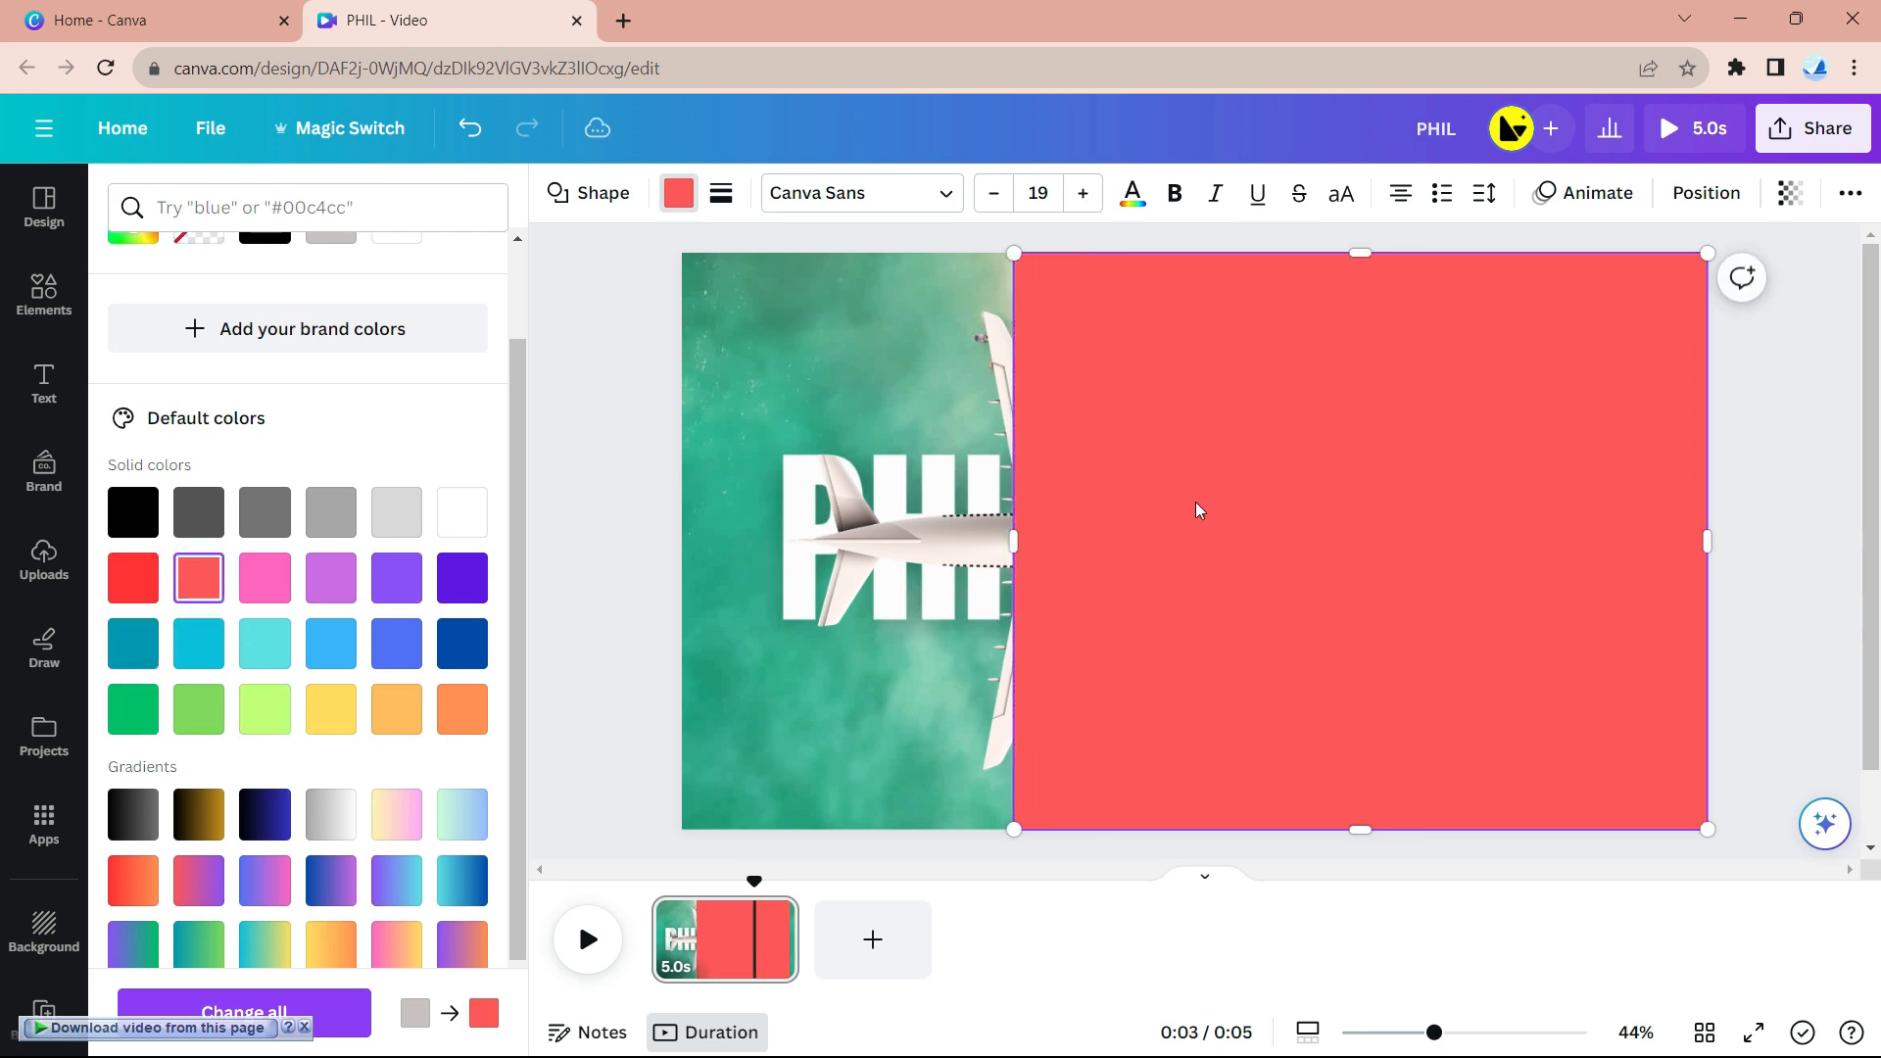
- Add a new square, colour it coral, and narrow it into a tall thin strip
click(43, 292)
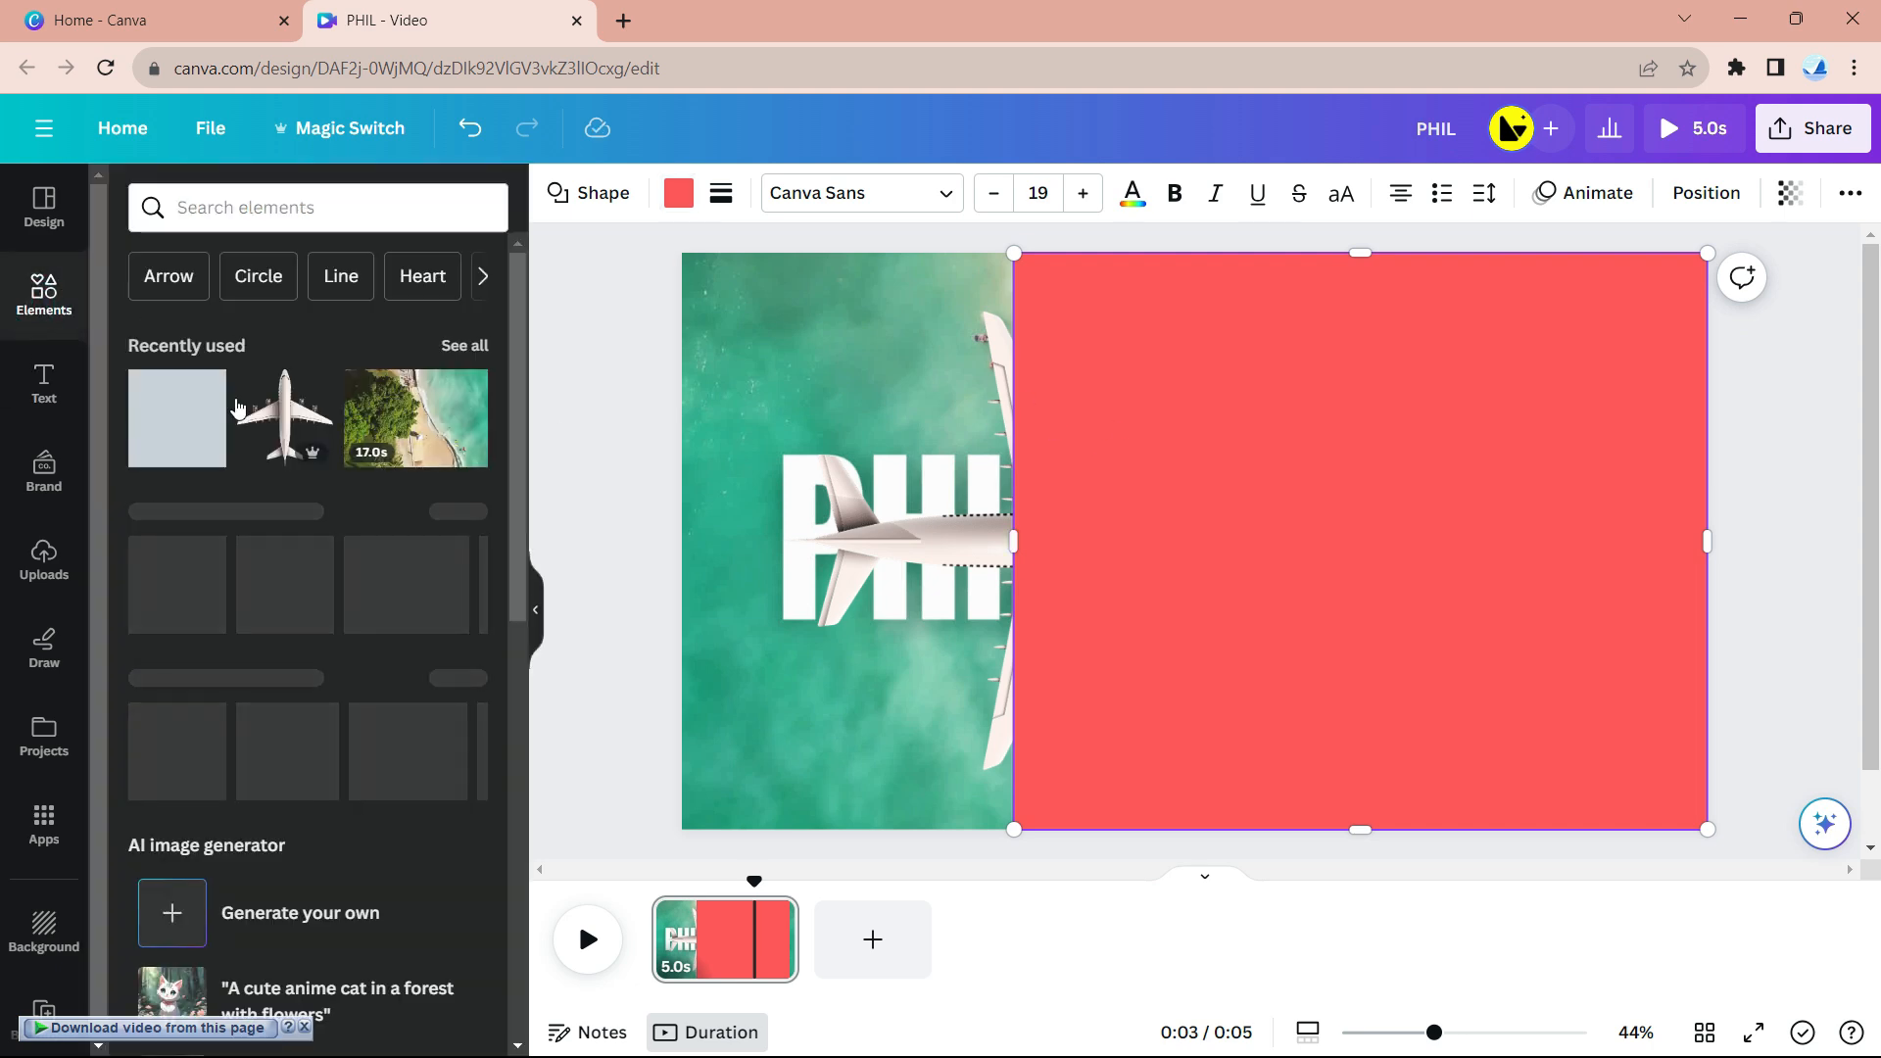
click(196, 396)
click(678, 193)
click(198, 765)
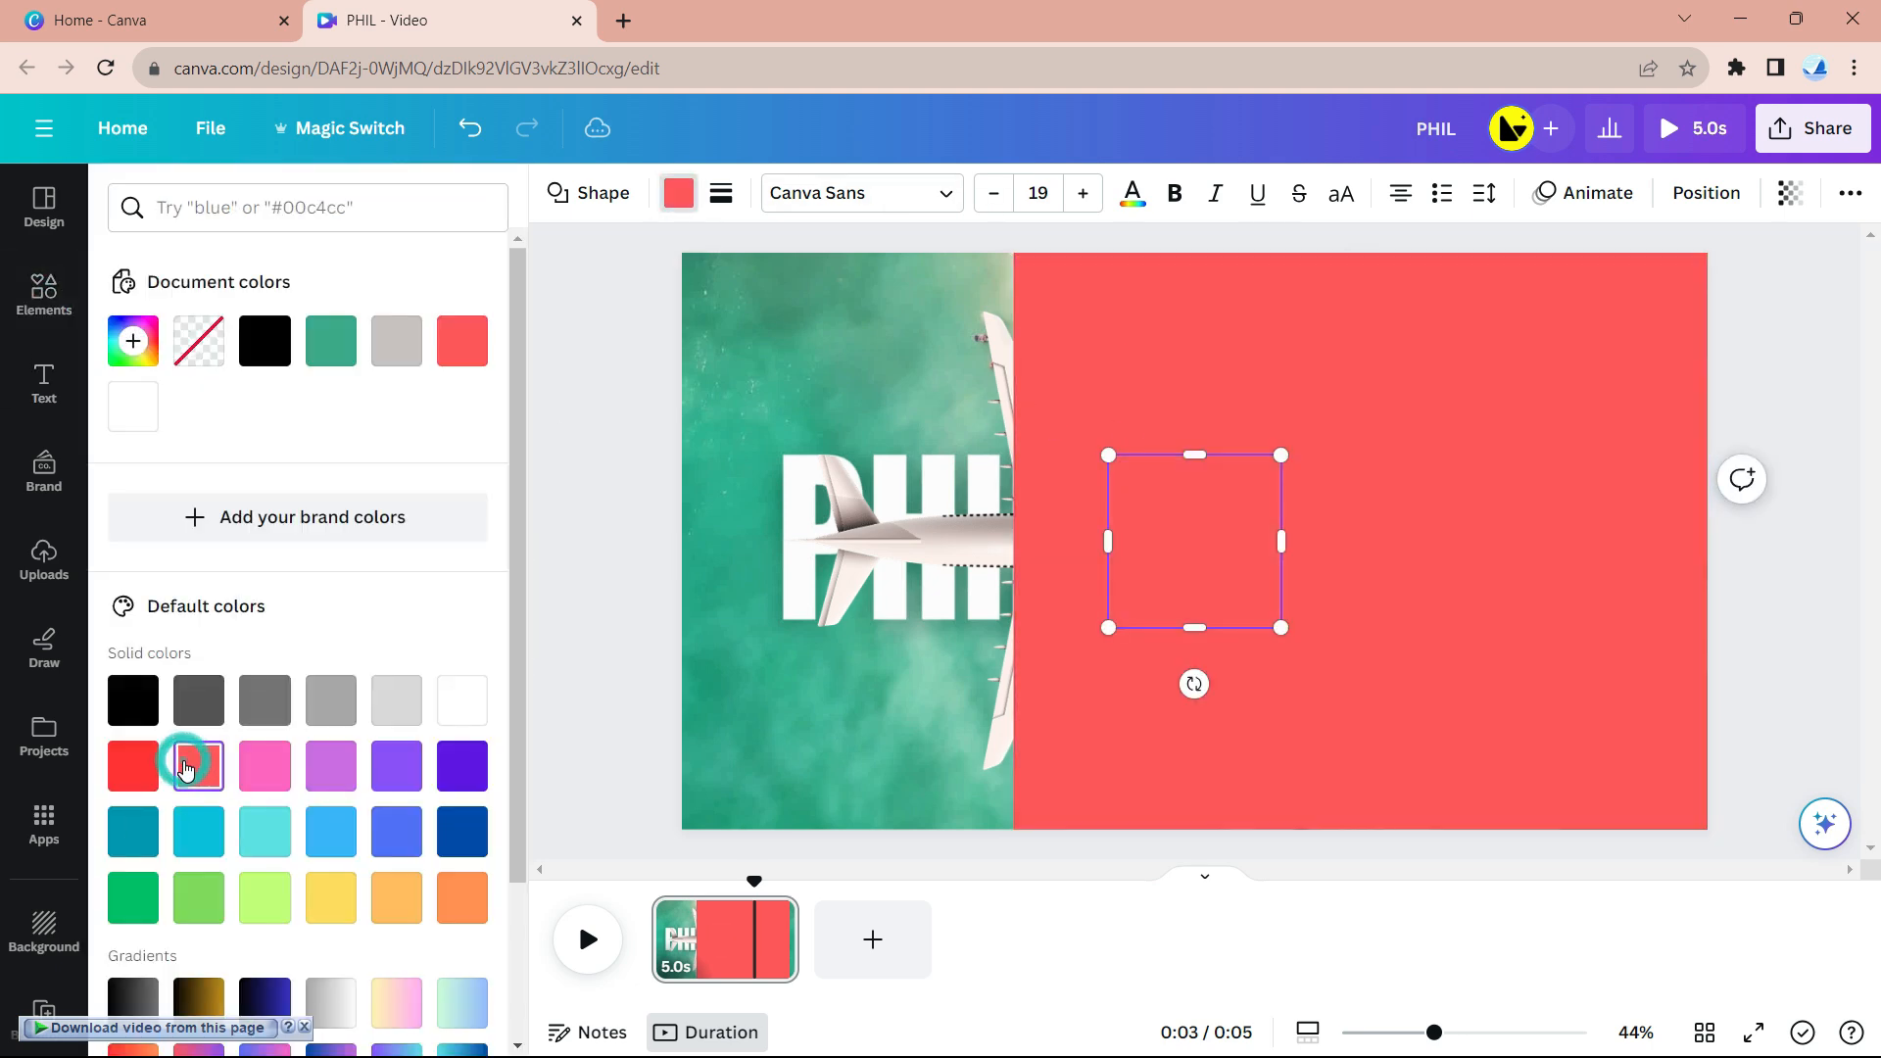
drag(1277, 540, 1194, 540)
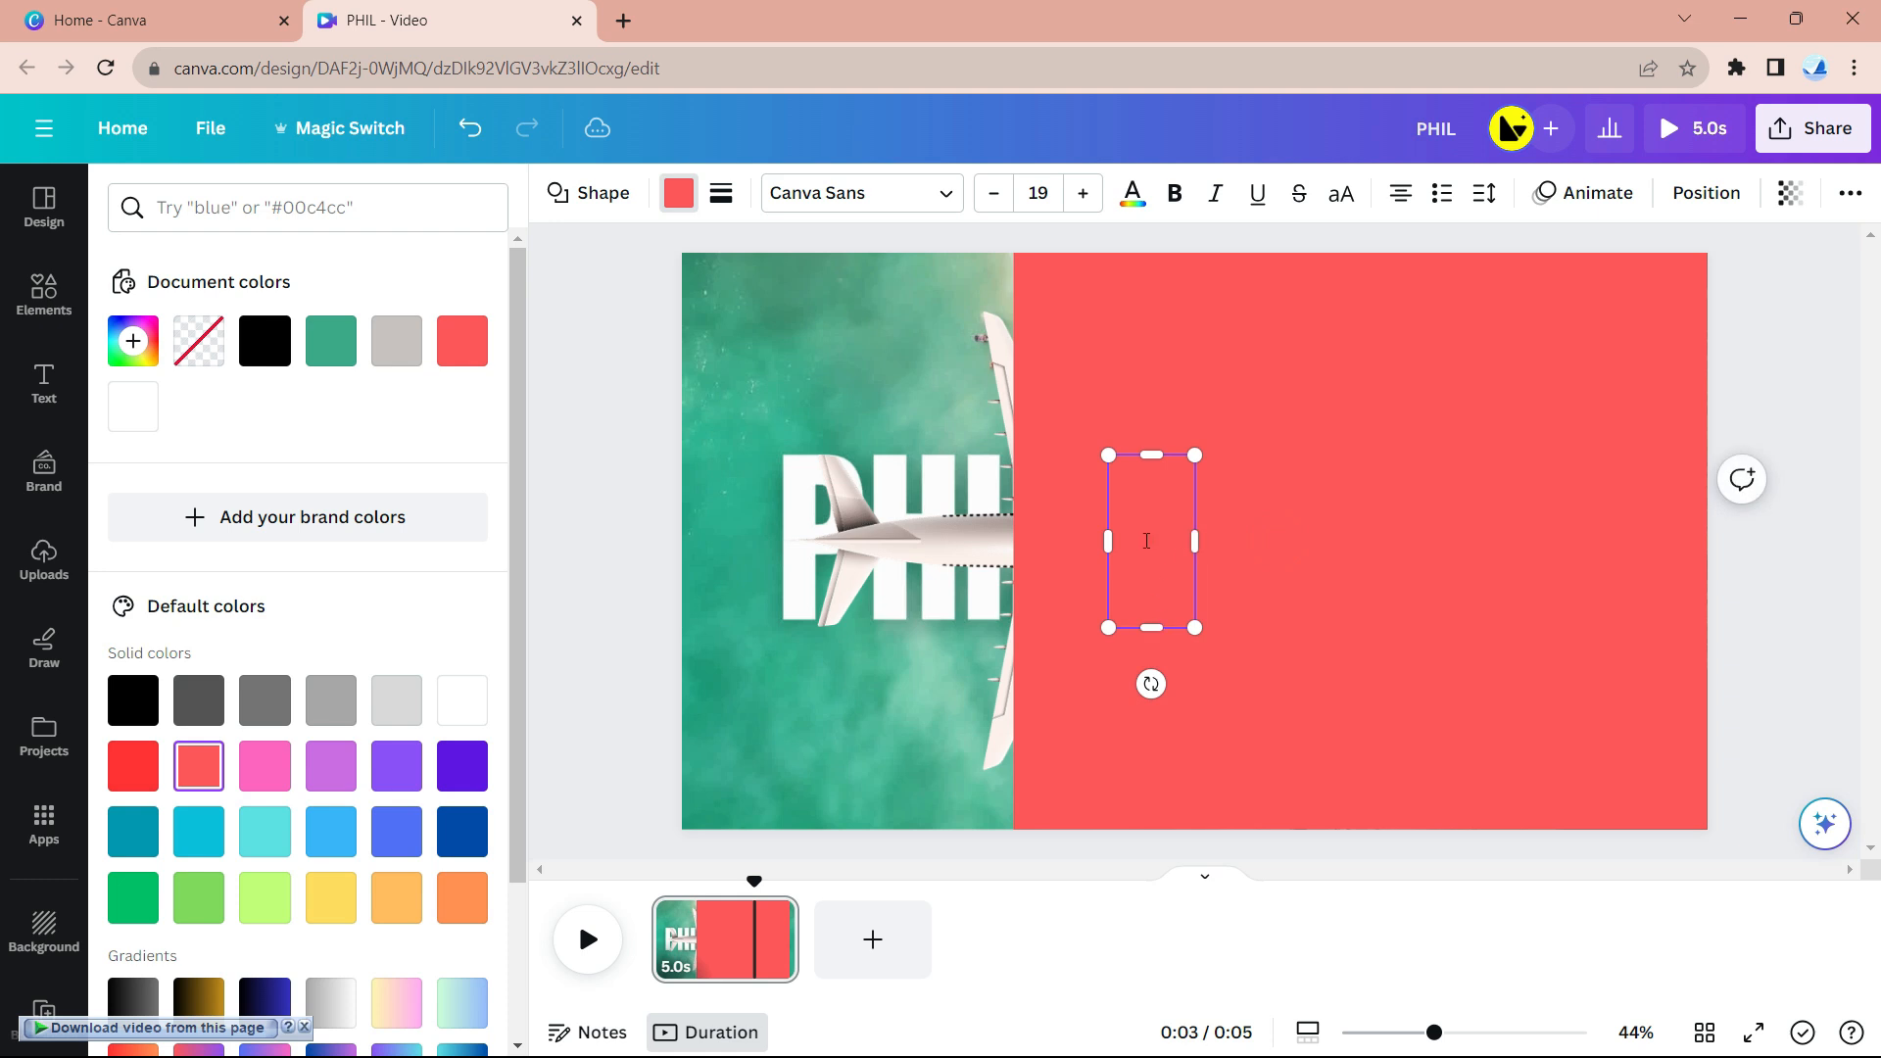
click(1176, 563)
- Place the strip on the panel's upper-left edge, tilted about -11° and reaching the top
drag(1171, 573, 1064, 516)
drag(1155, 386, 1241, 368)
drag(1059, 389, 1051, 393)
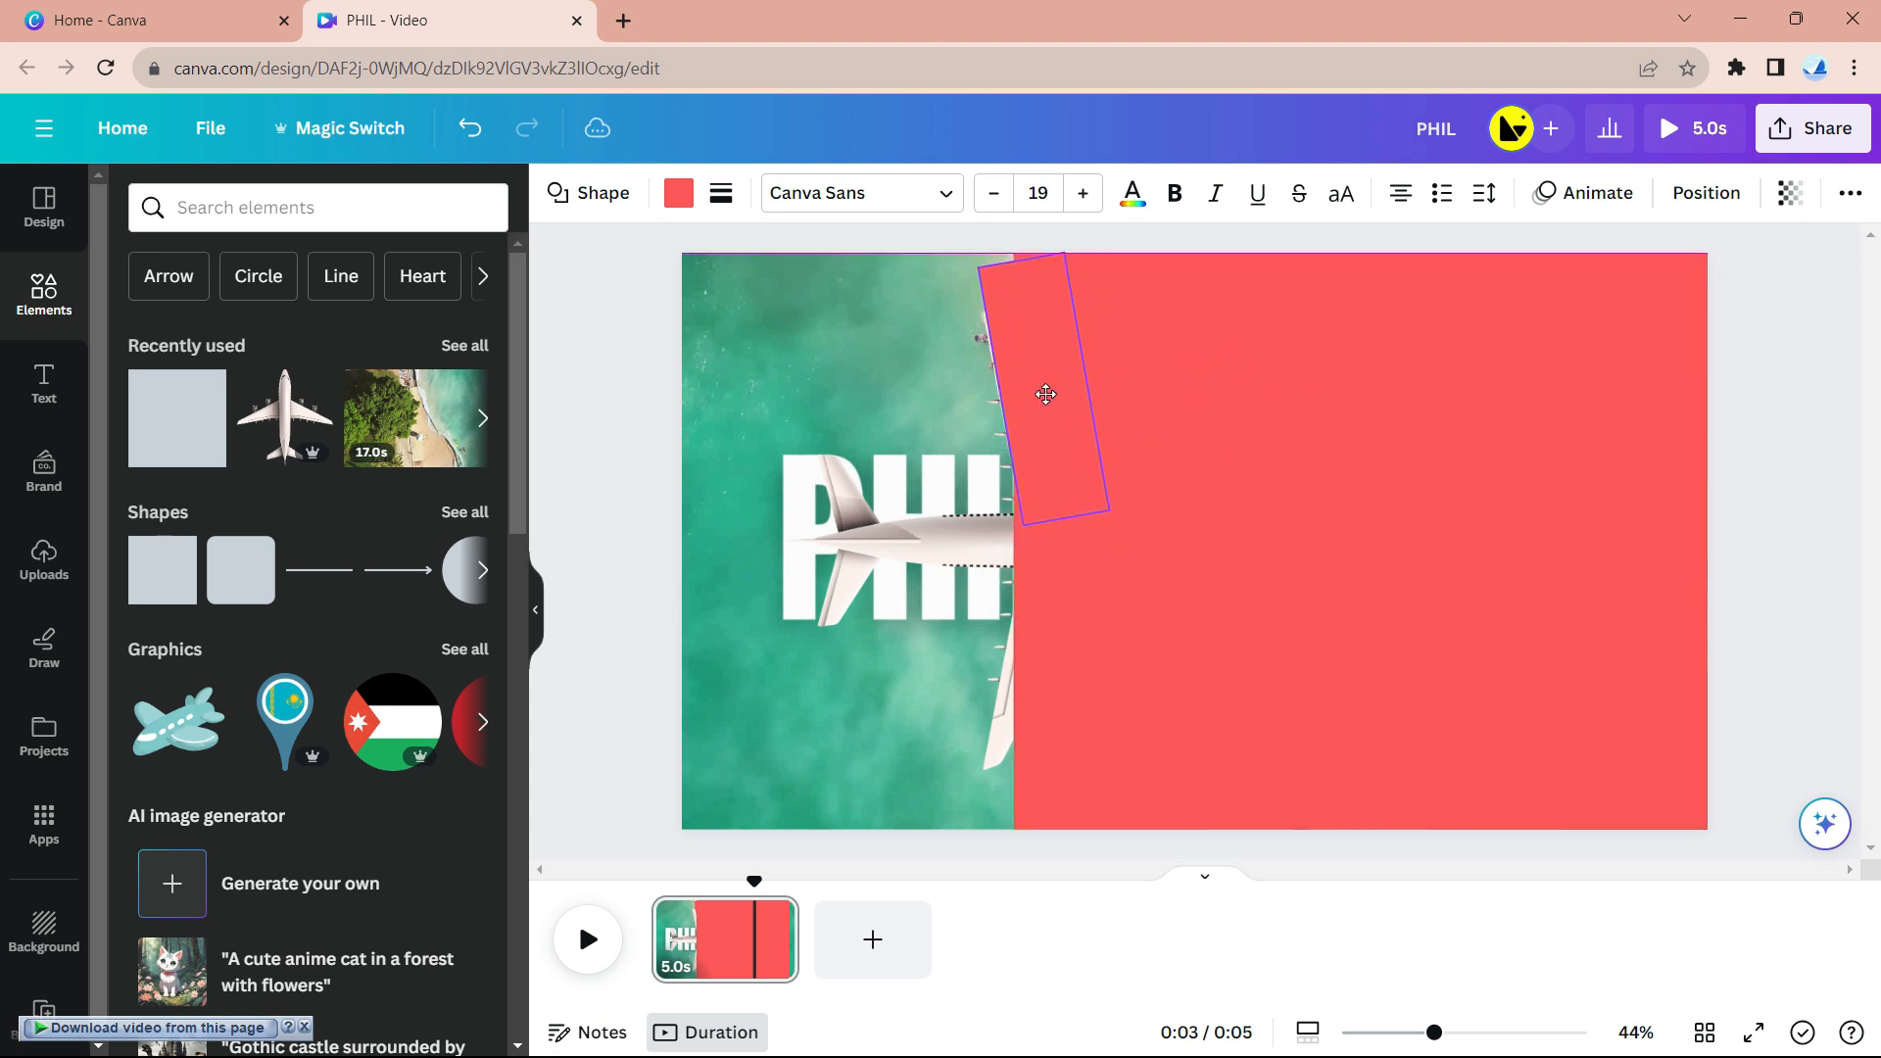
drag(1018, 261, 1010, 246)
click(1342, 240)
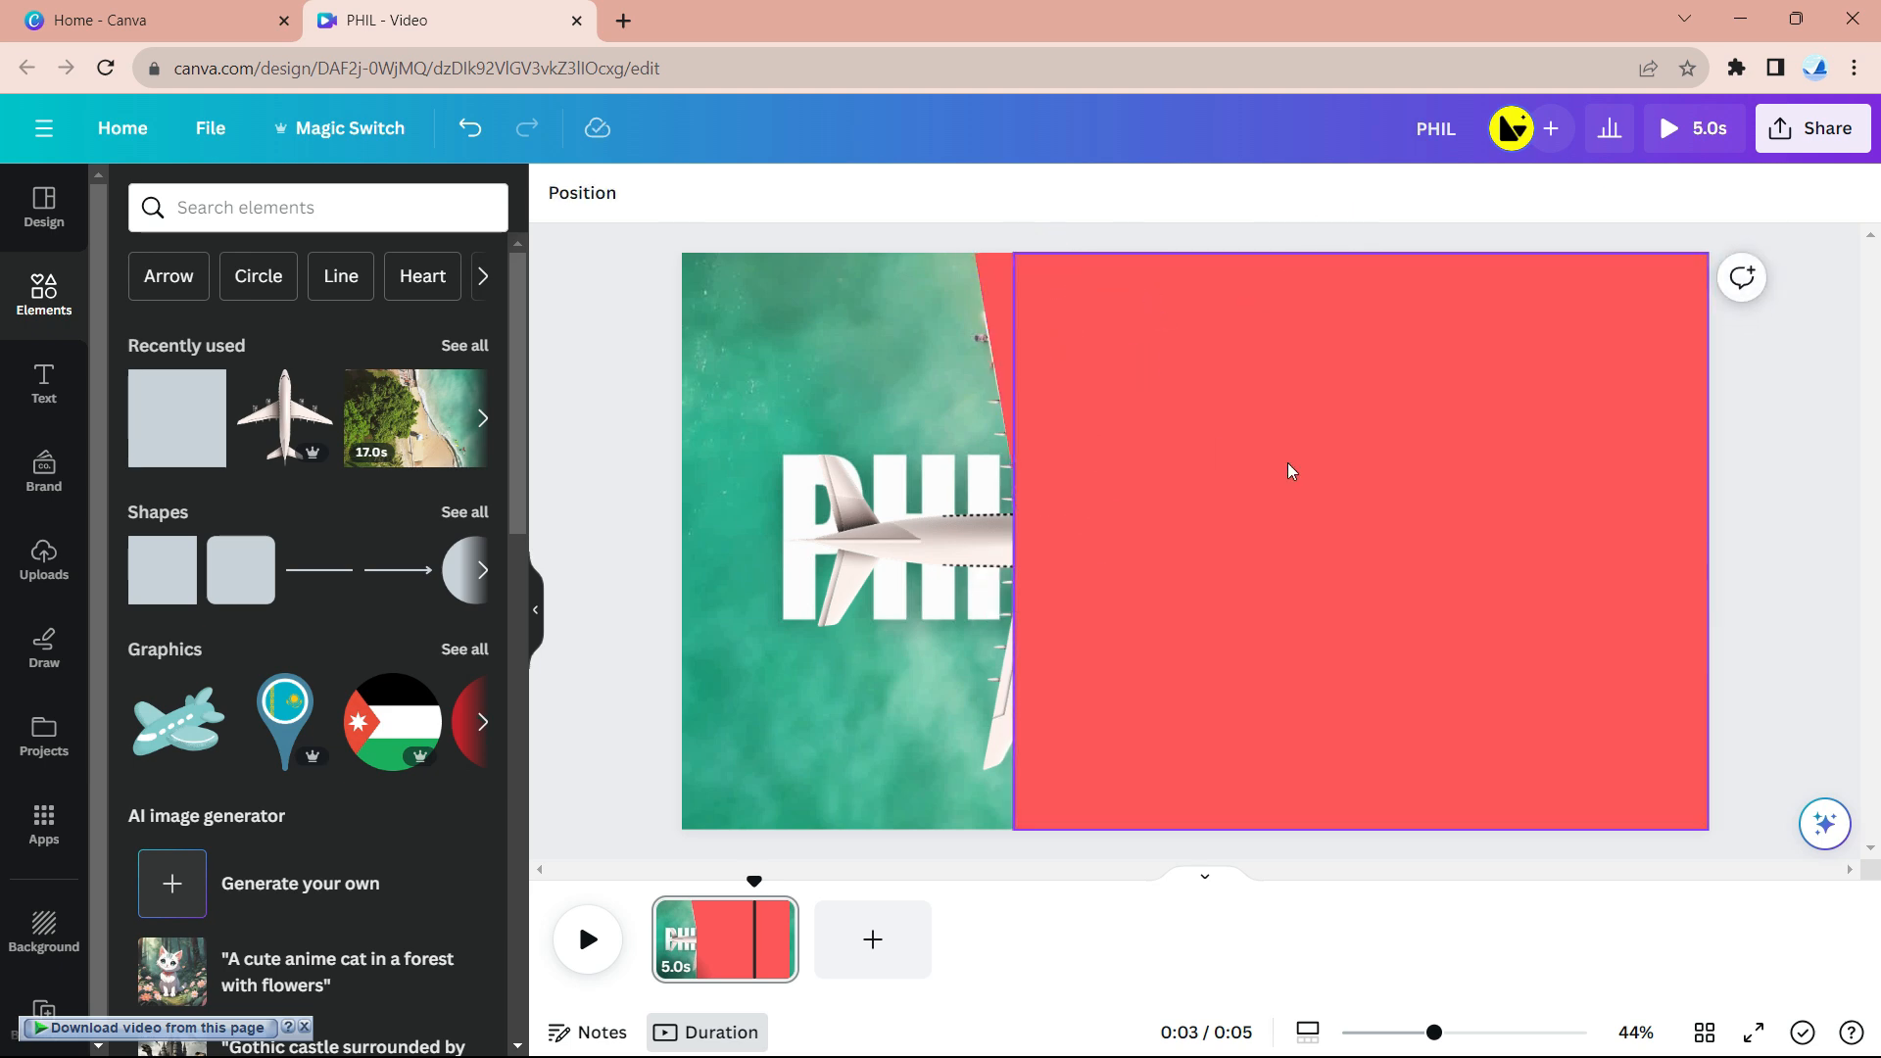
click(1009, 387)
drag(1128, 361, 1112, 362)
click(1184, 239)
drag(1065, 434, 1064, 422)
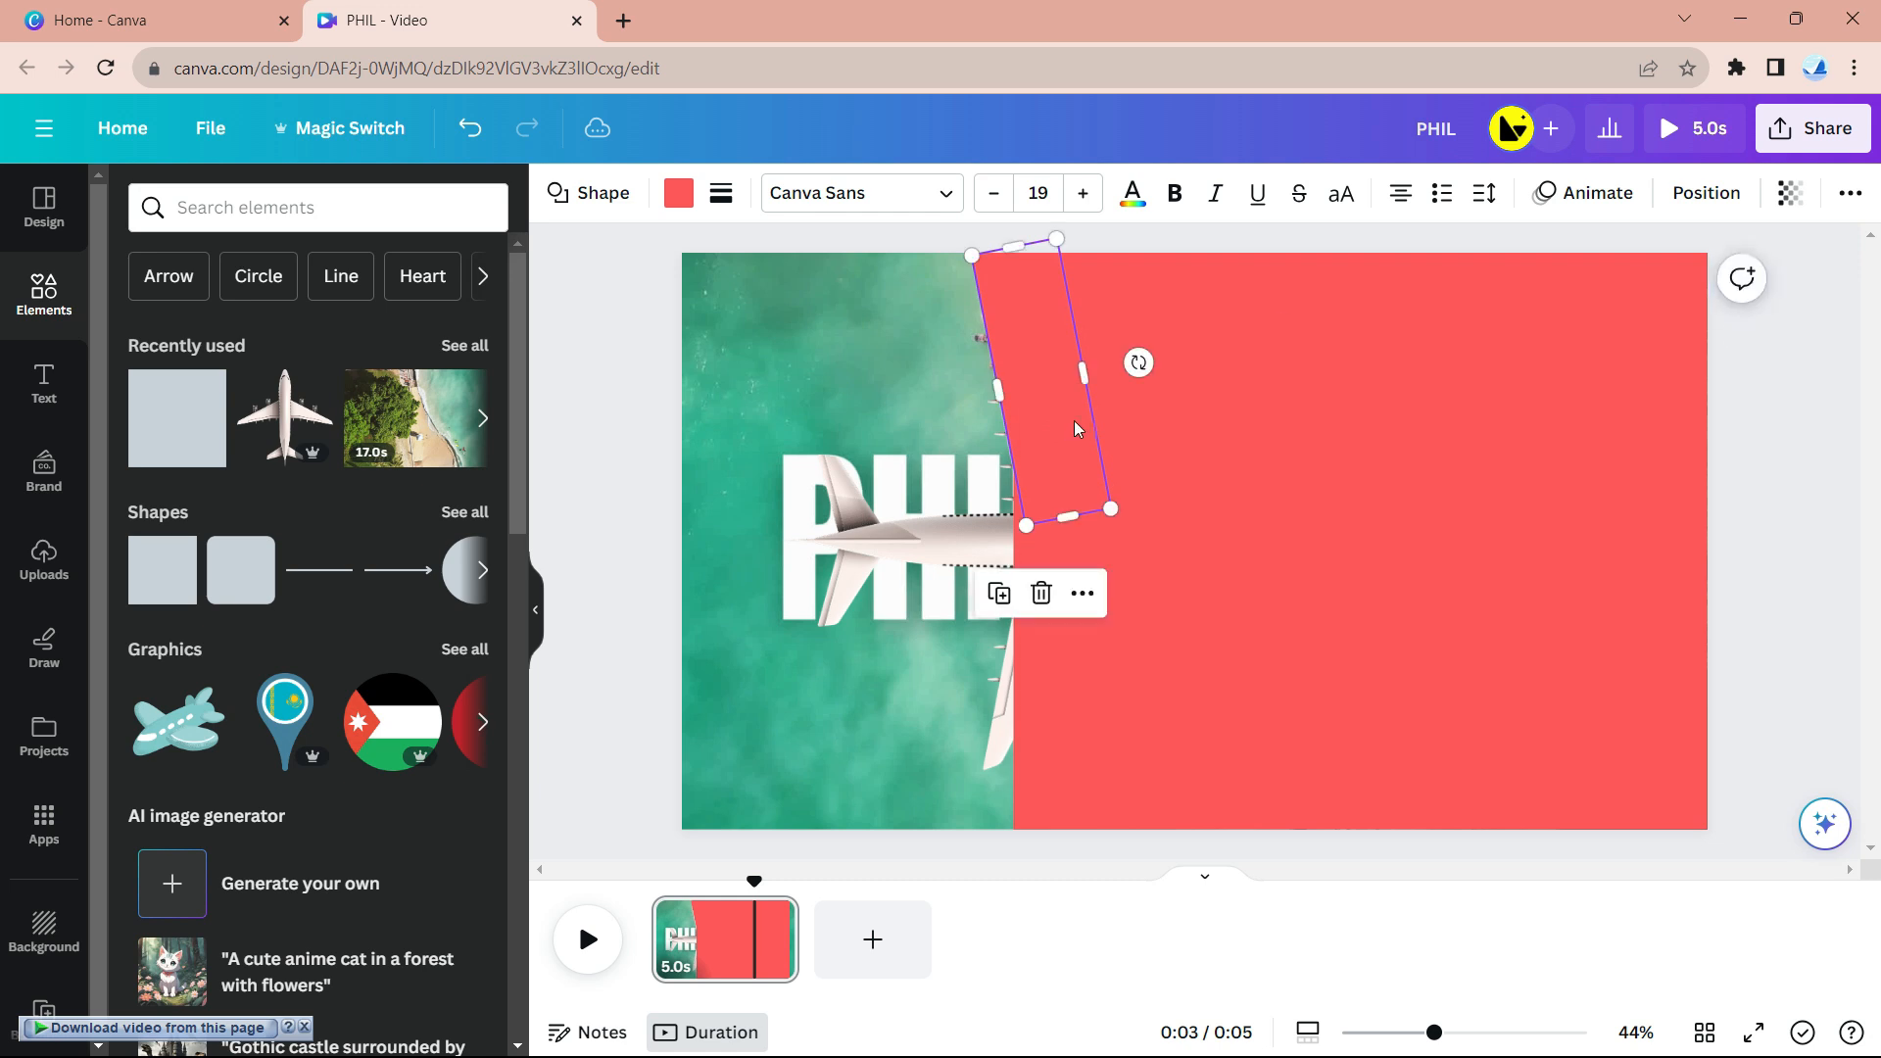
click(1280, 244)
- Duplicate the strip and set the copy along the lower edge, tilted about 11°
click(1043, 399)
right_click(1063, 454)
click(1159, 519)
drag(1086, 427, 1110, 717)
drag(1181, 665, 1207, 708)
drag(1092, 666, 1074, 683)
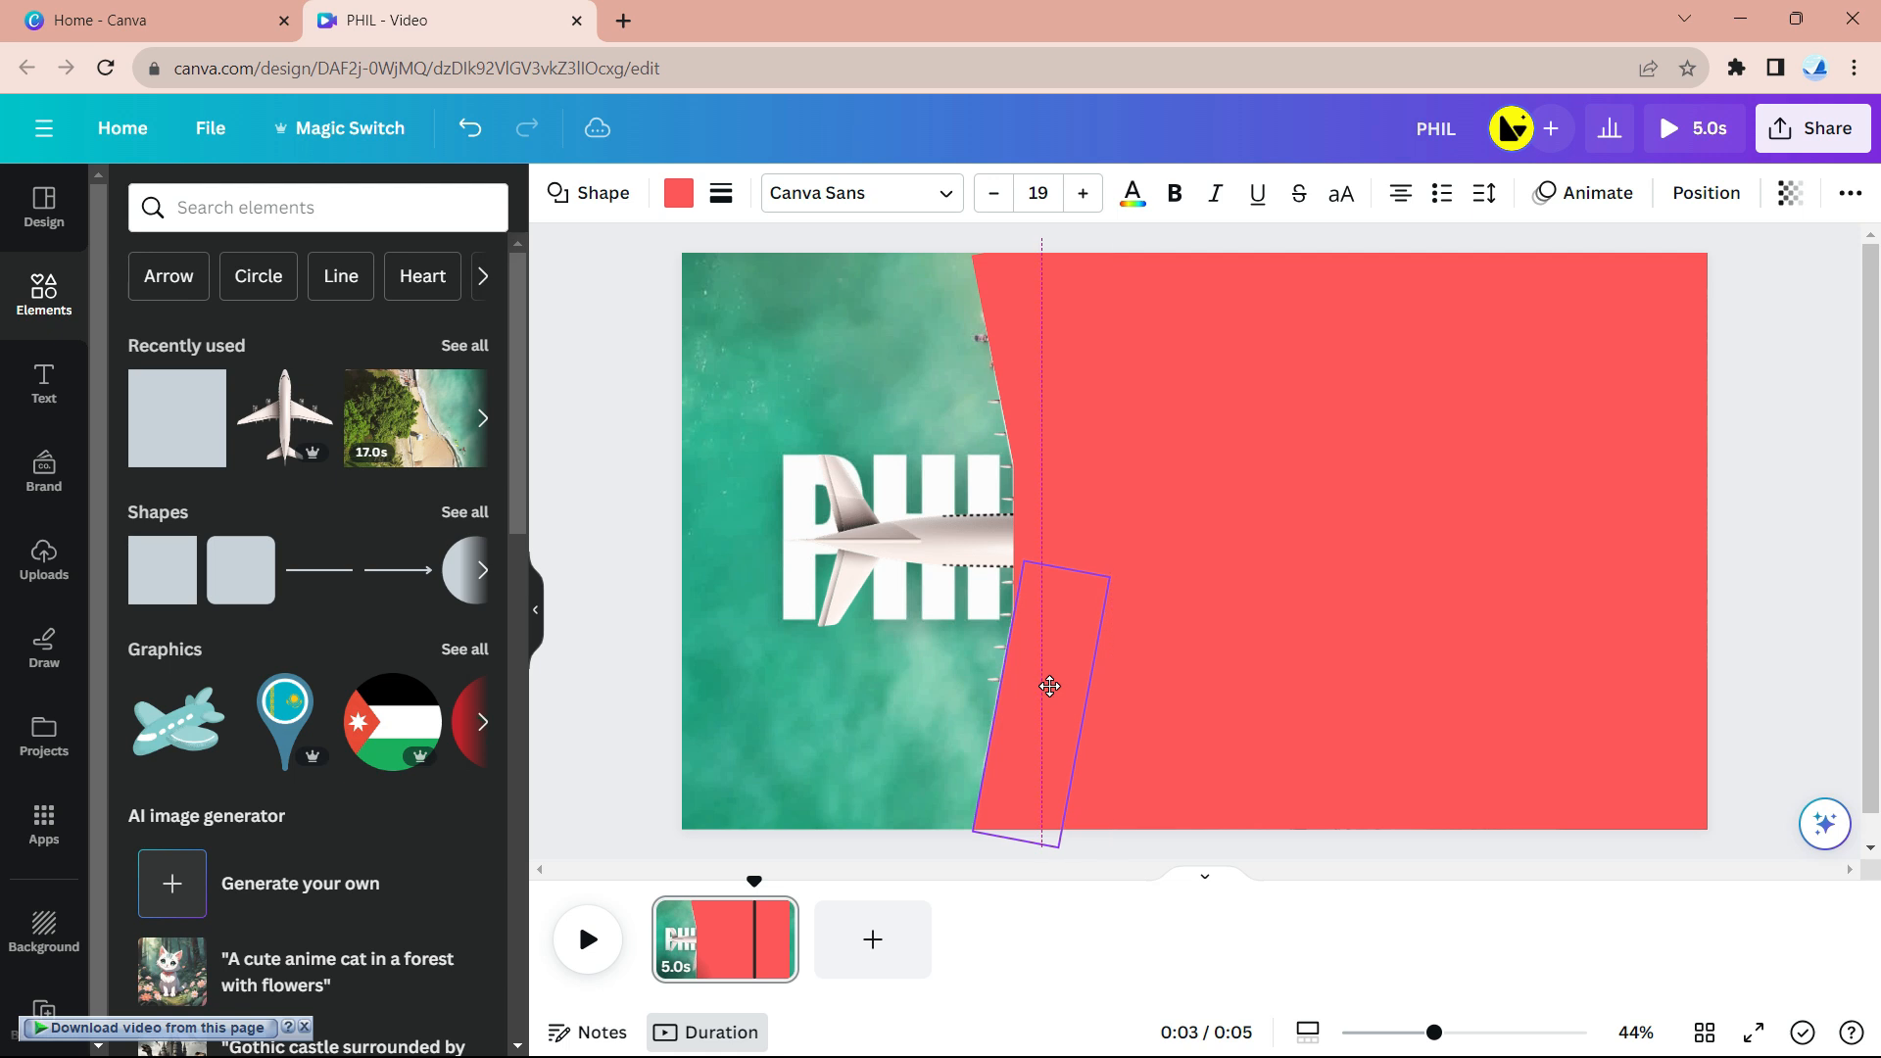
drag(1049, 686, 1050, 686)
click(1766, 517)
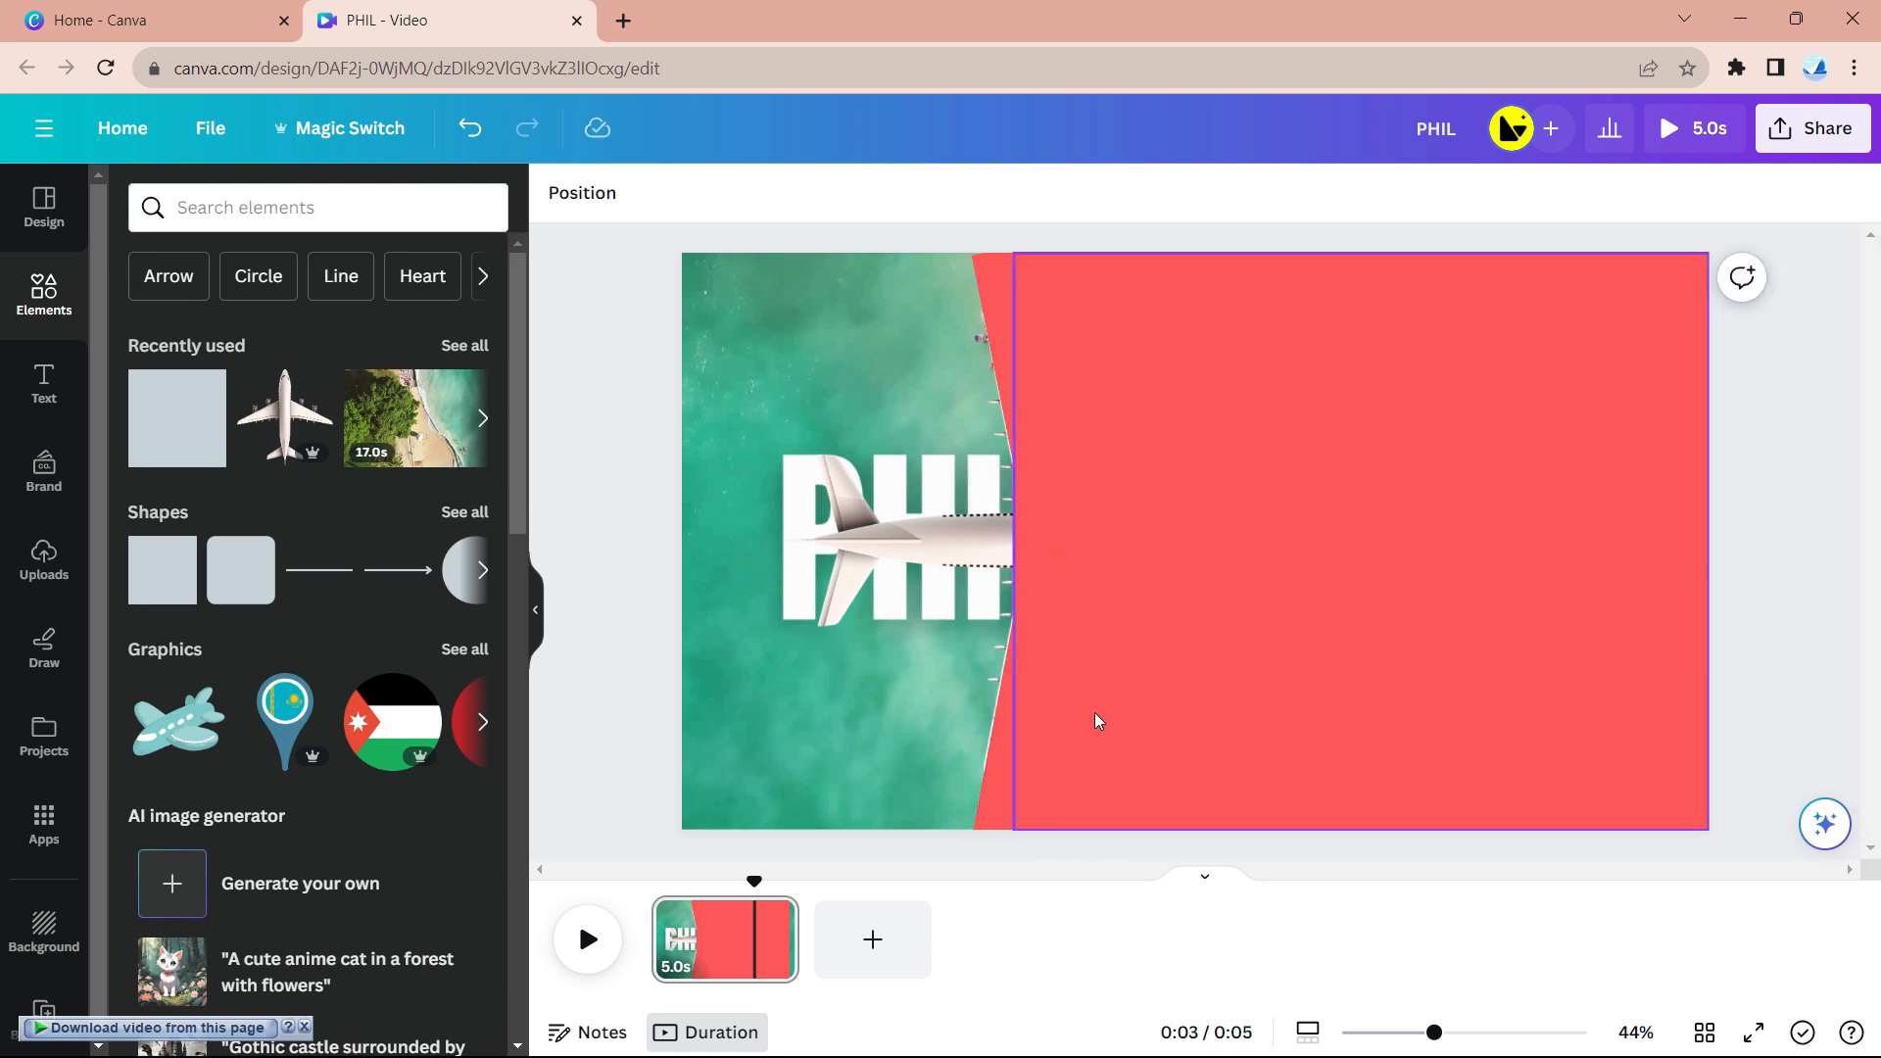
click(1066, 700)
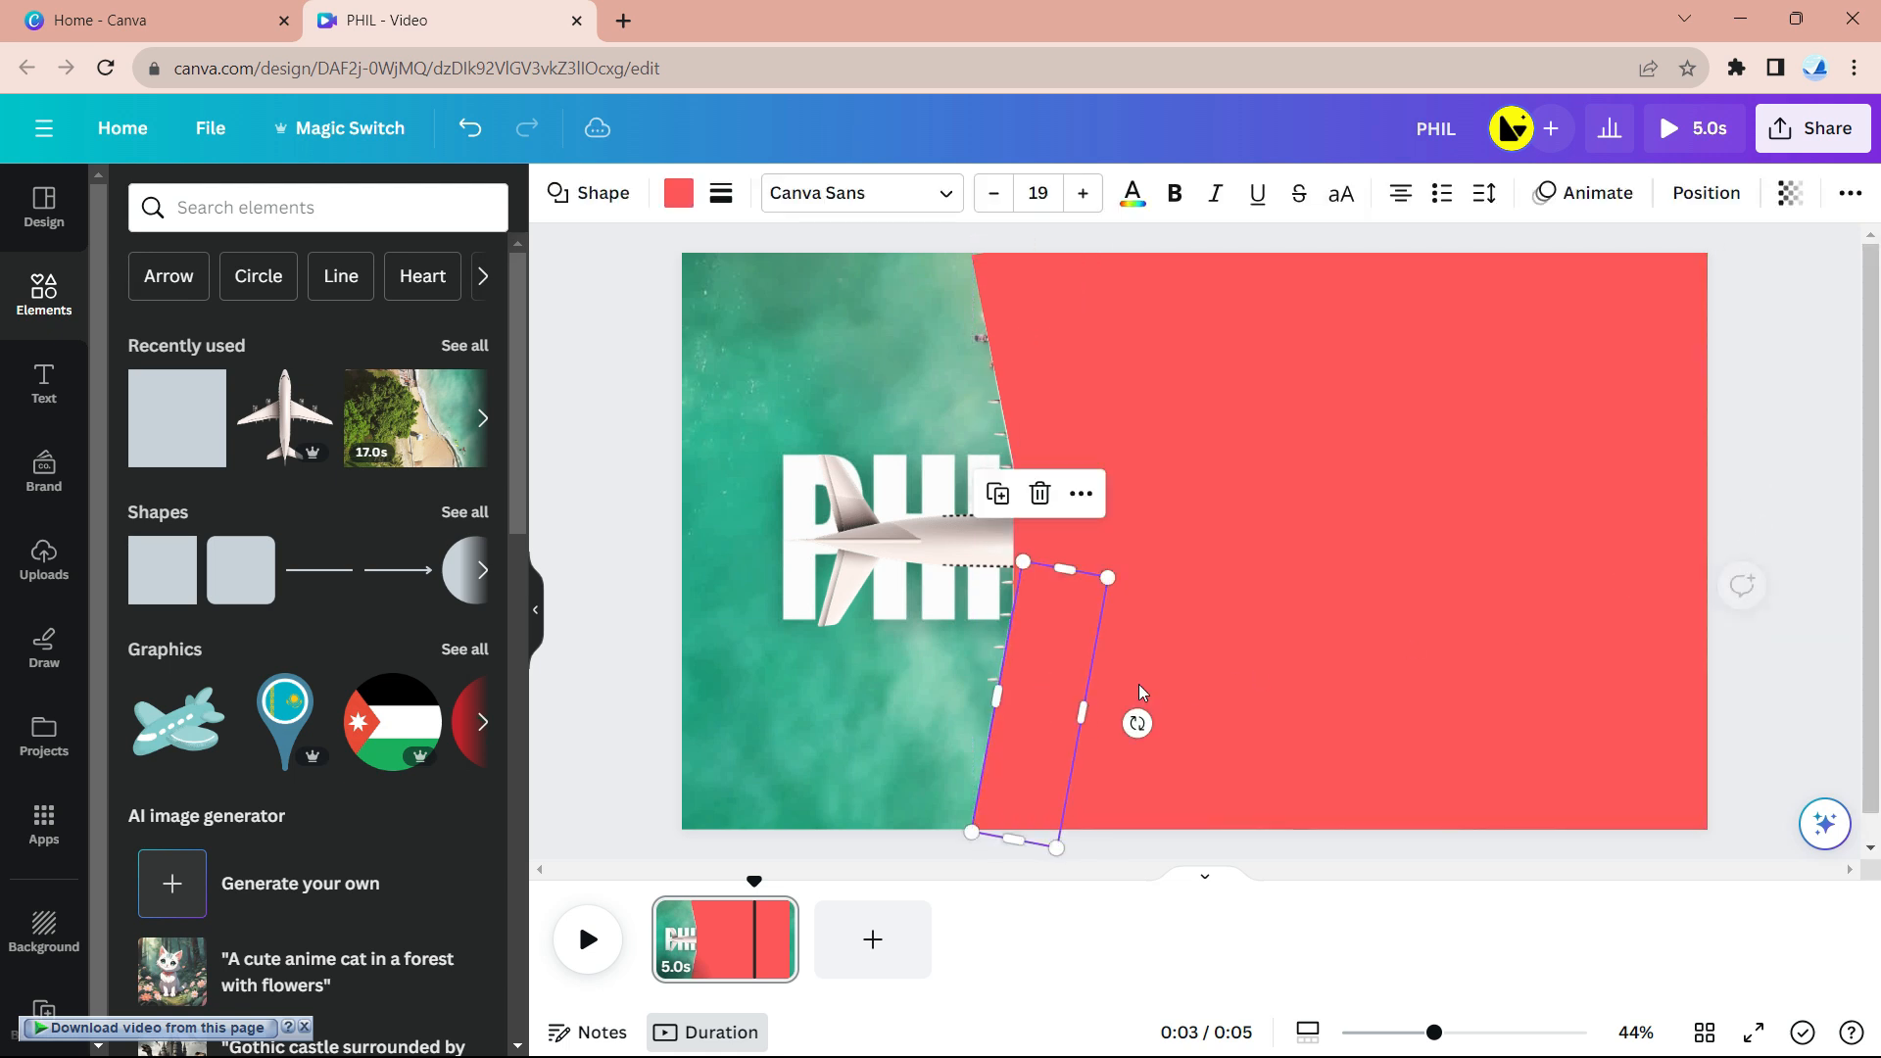
click(1758, 496)
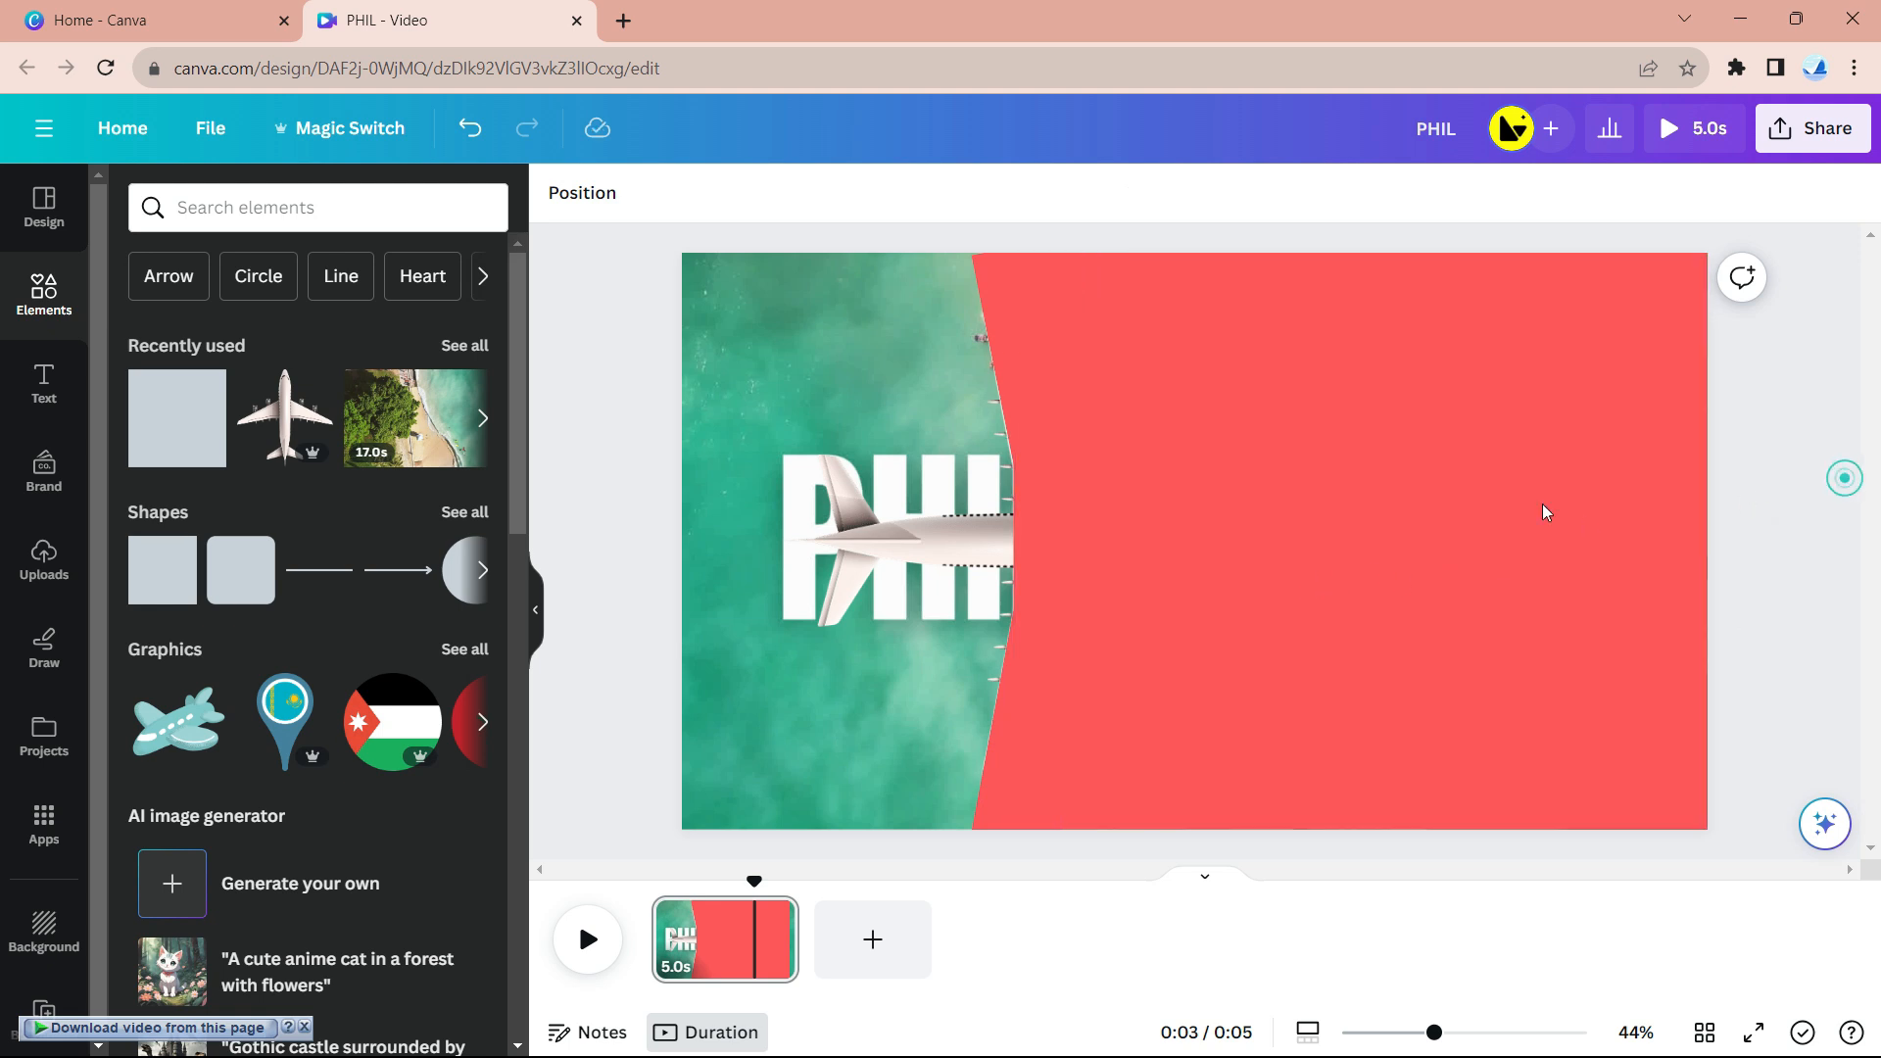
- Bring the plane image to the front, in front of the red panel
right_click(958, 545)
mouse_move(1244, 709)
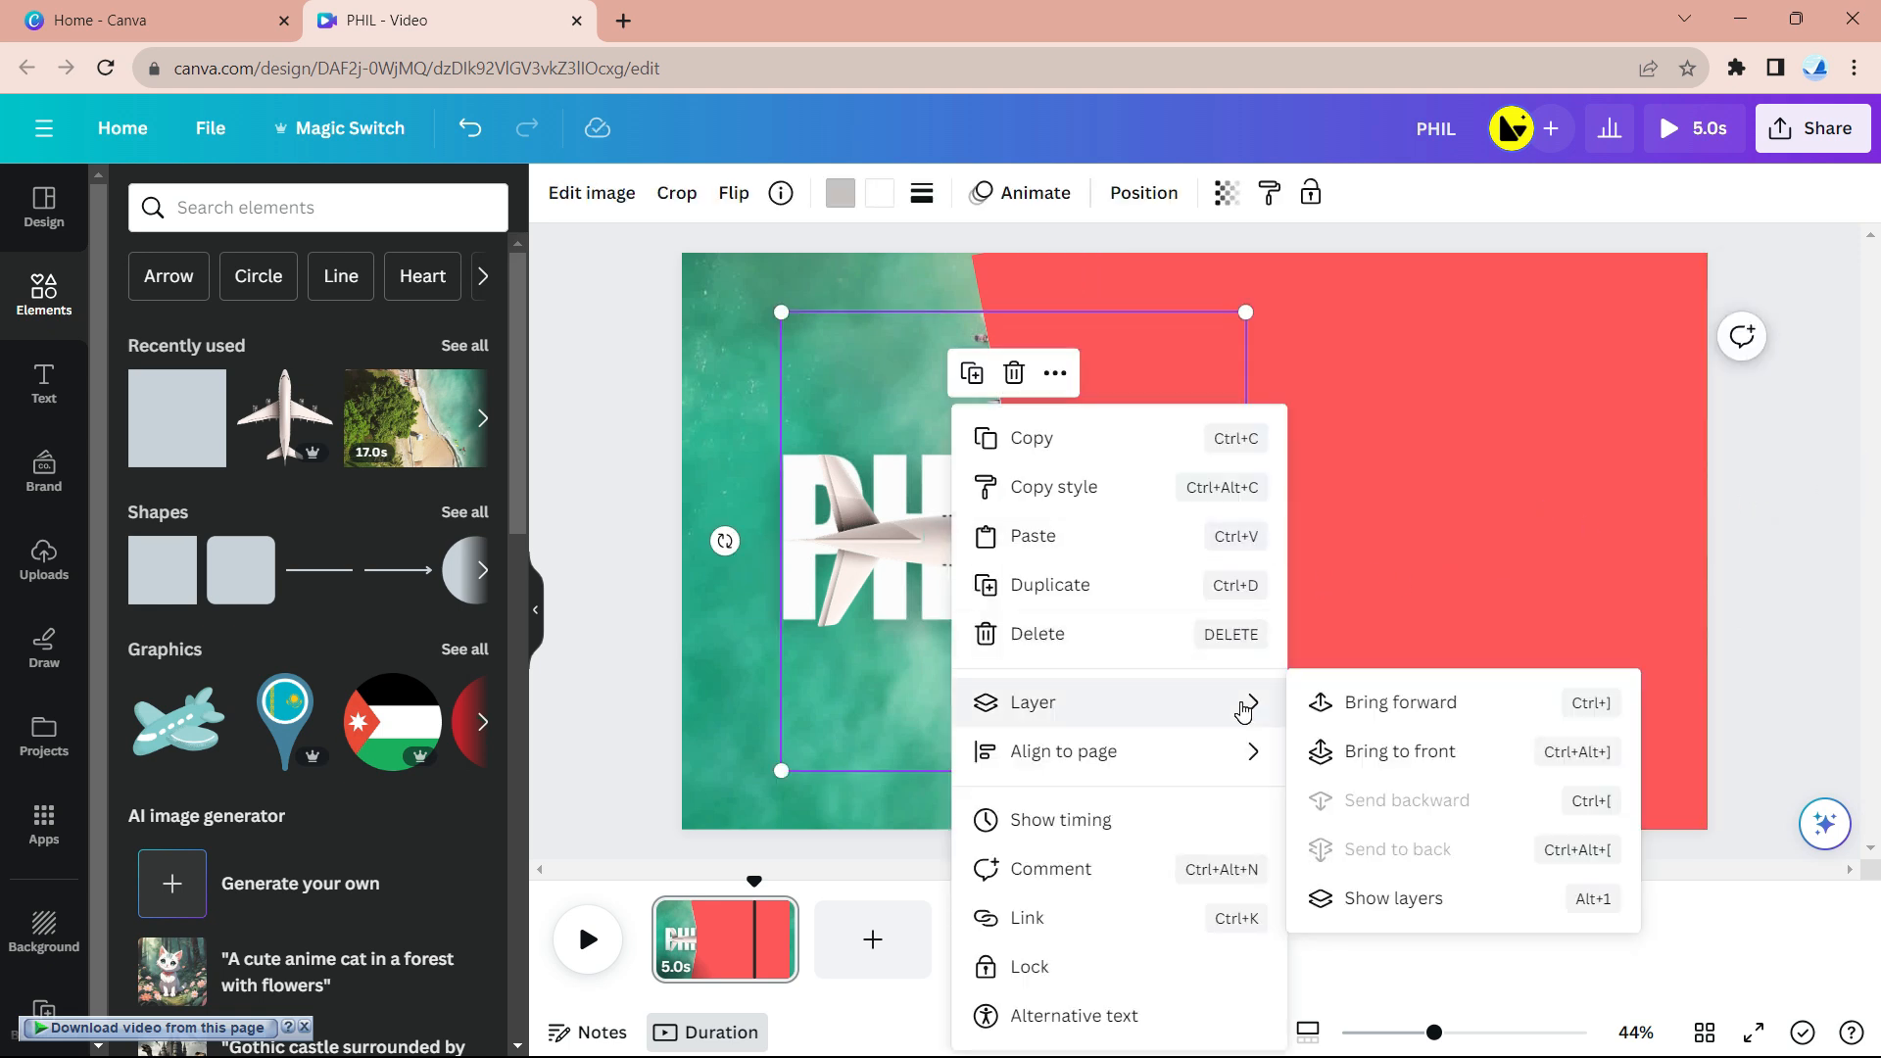
click(1401, 751)
click(1835, 503)
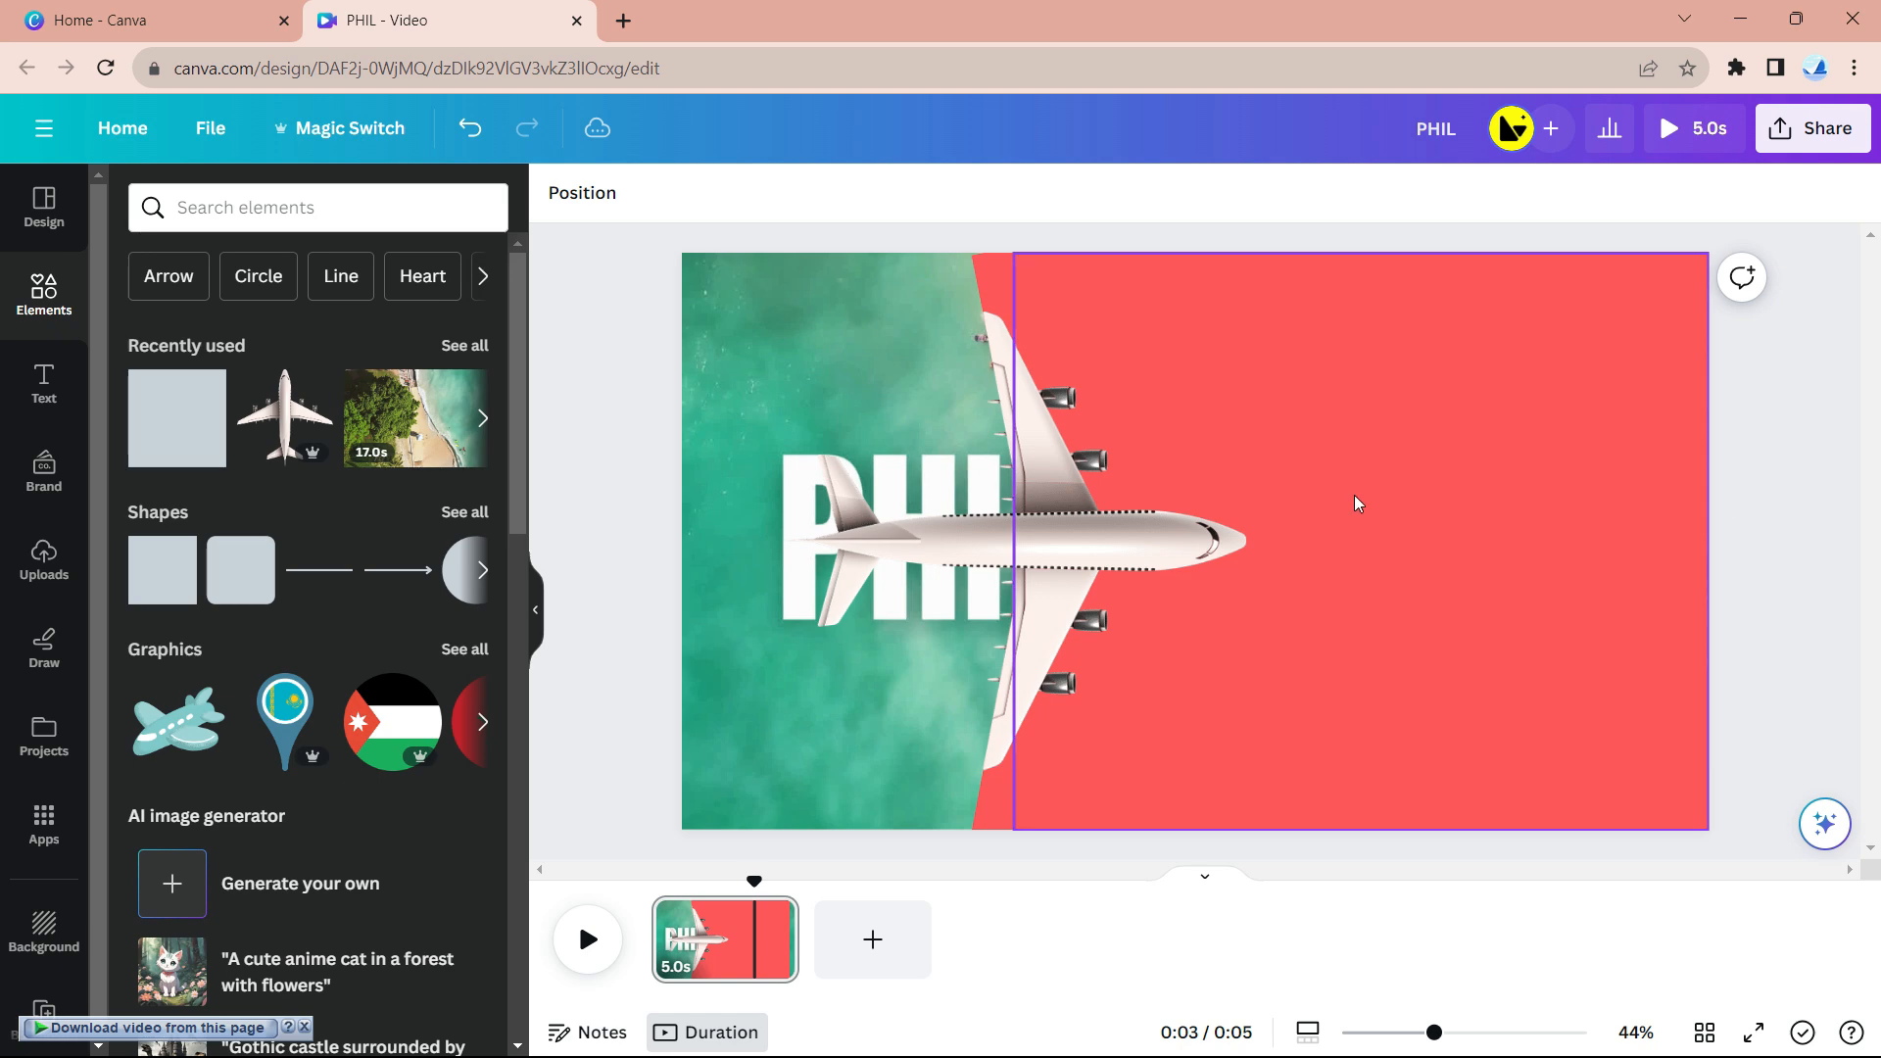
- Lock the aerial background video, then marquee-select the plane, PHIL text and red shapes
click(713, 319)
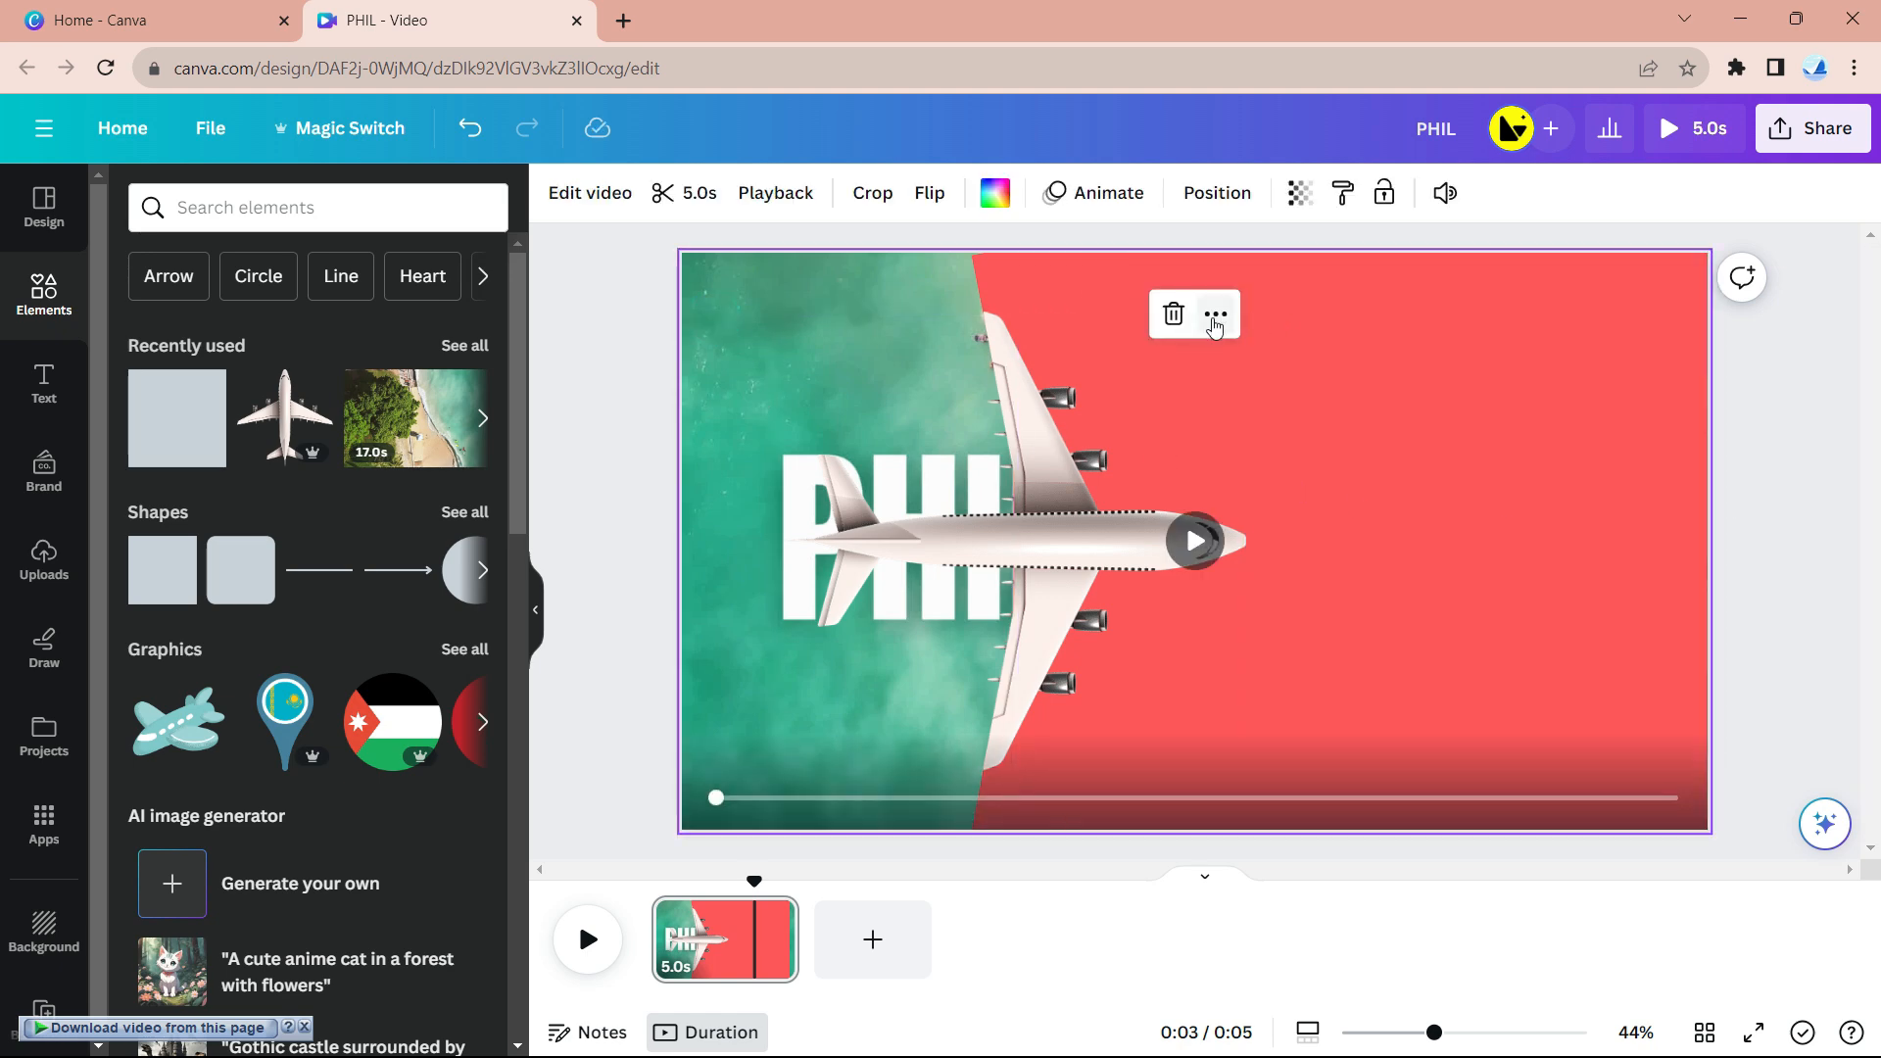
click(1216, 318)
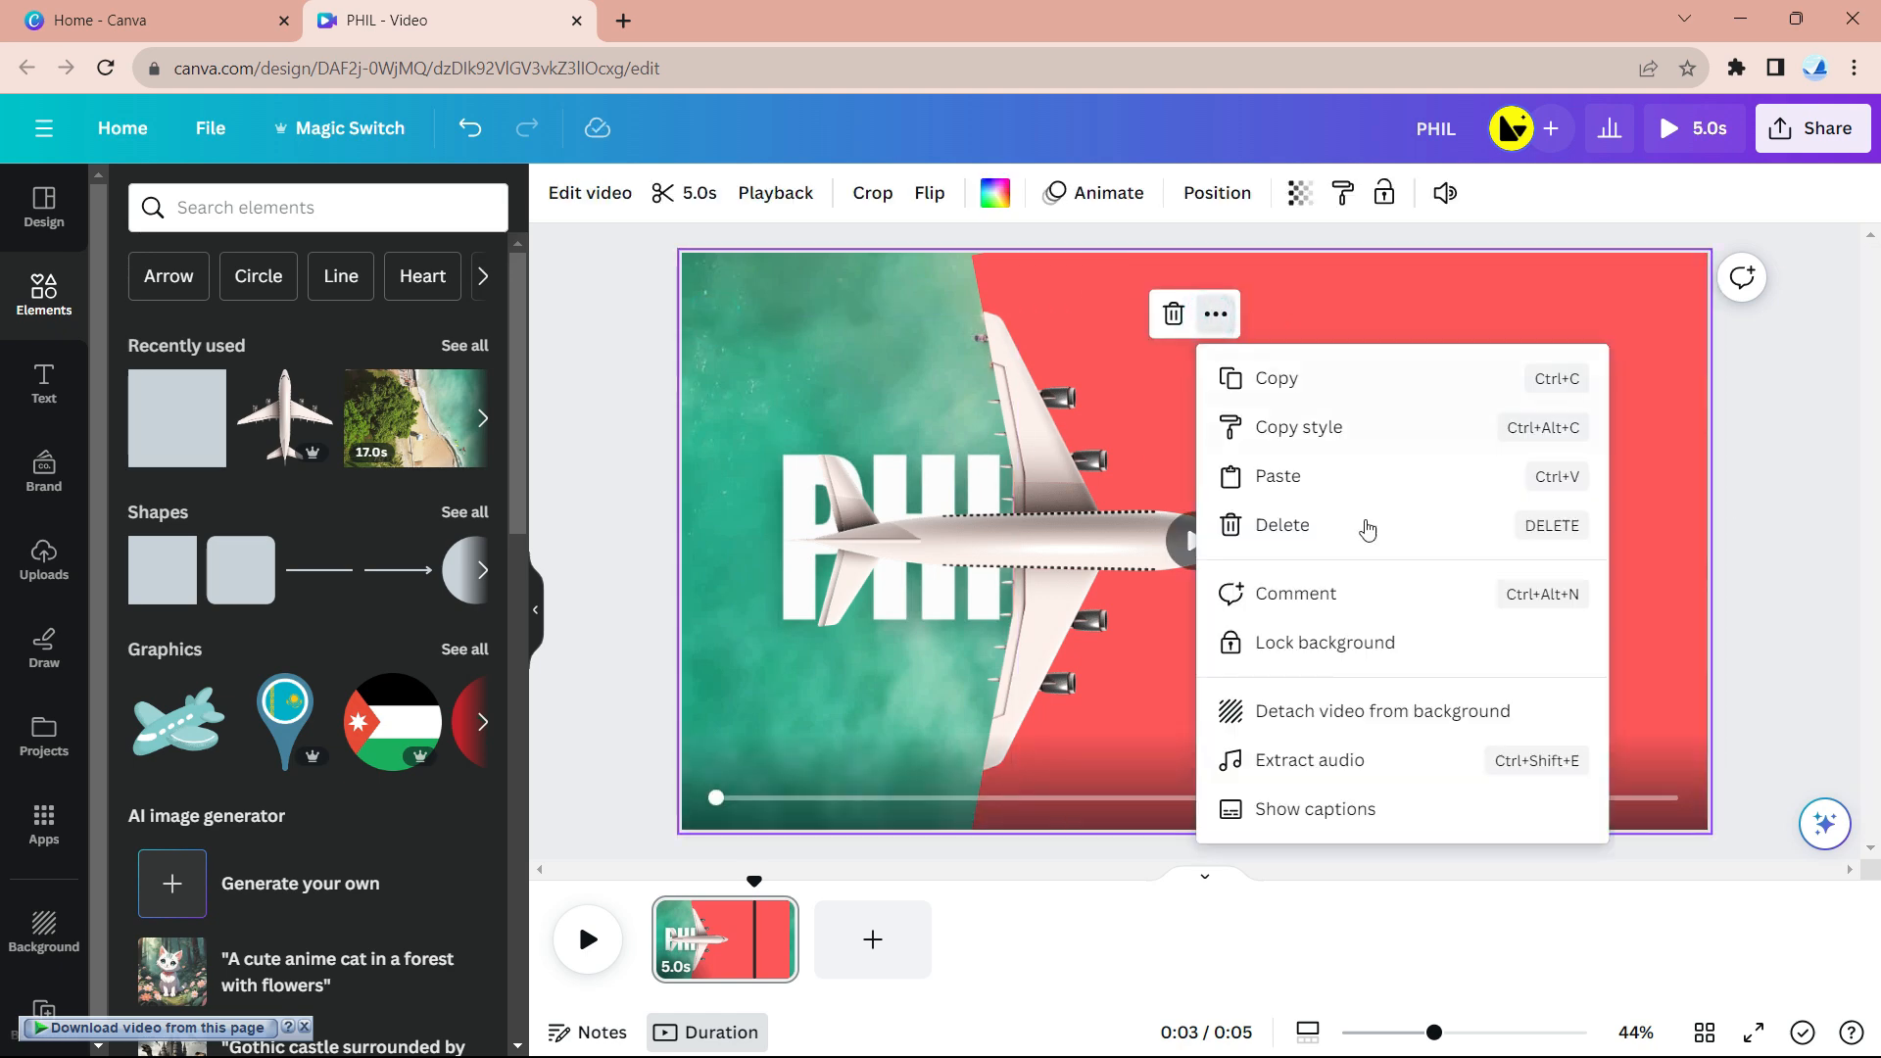
click(1371, 642)
click(1724, 510)
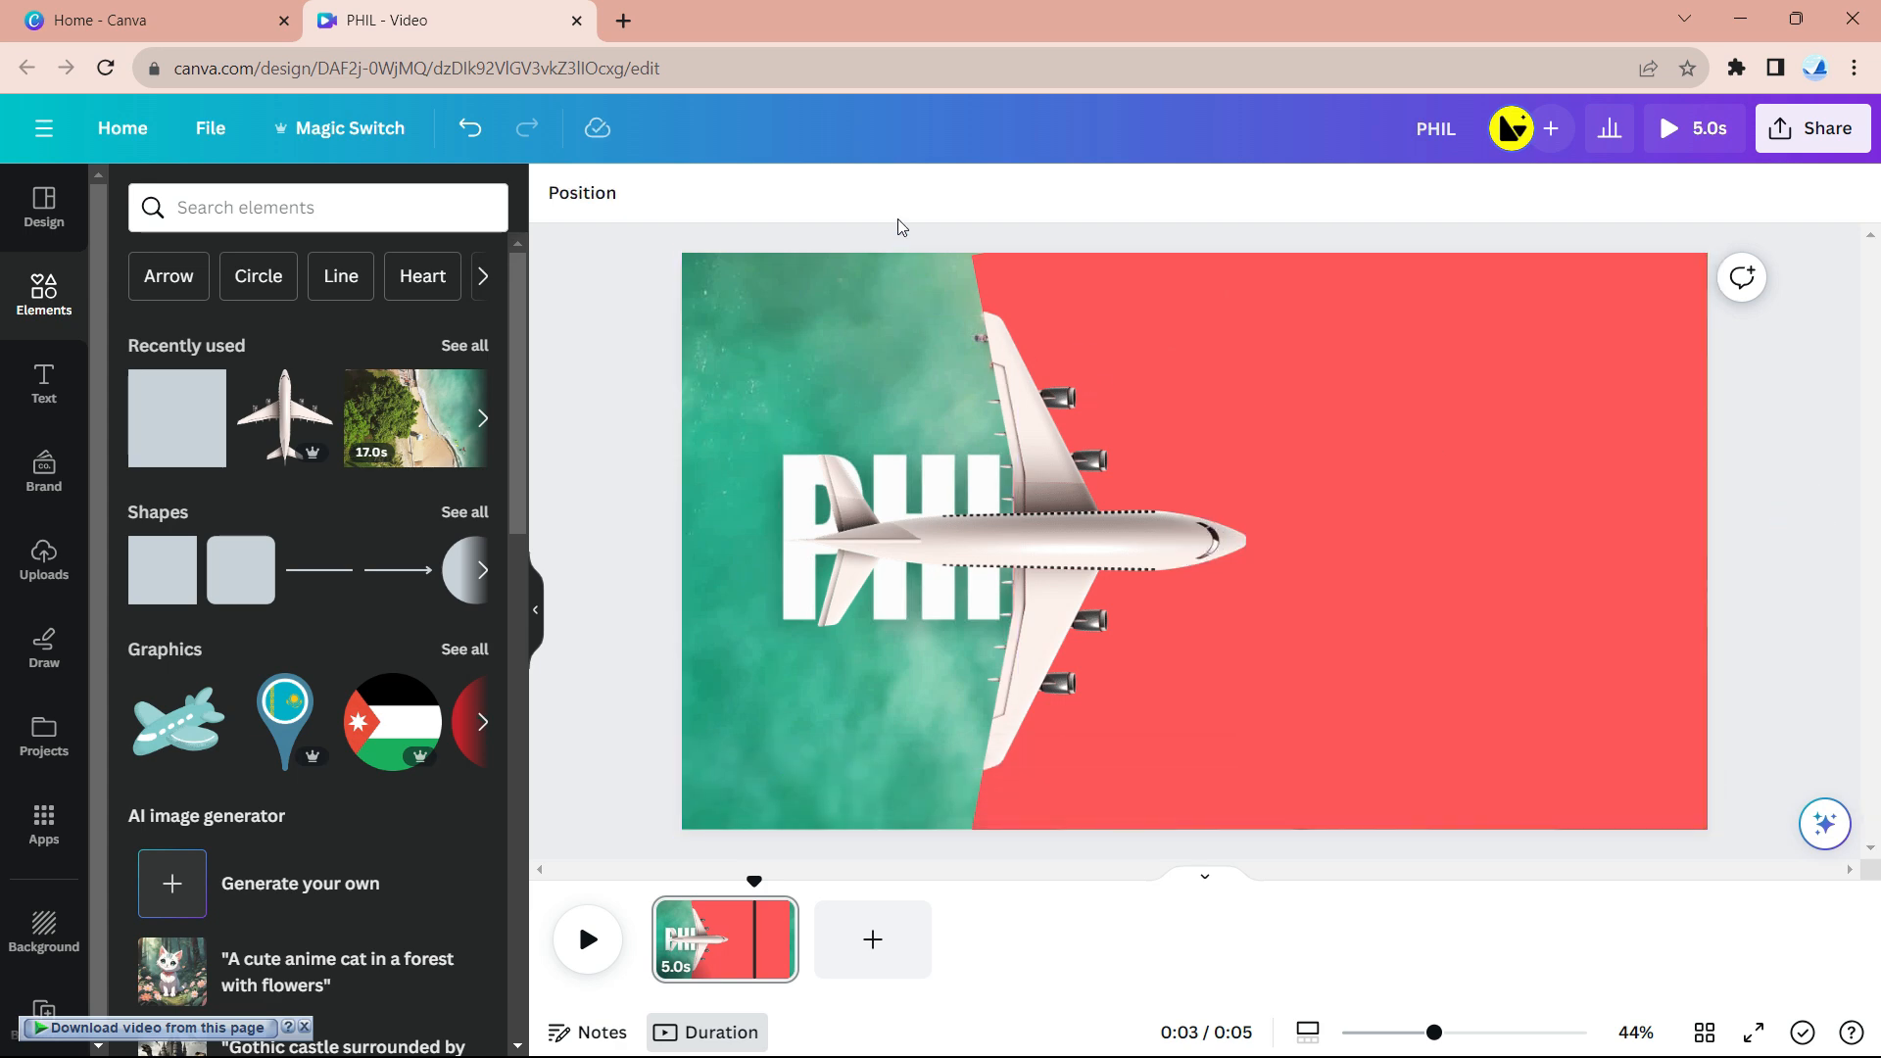
drag(943, 313, 1360, 851)
- Group the selection, slide it left, ungroup, and stretch the red rectangle wider rightward
click(1180, 301)
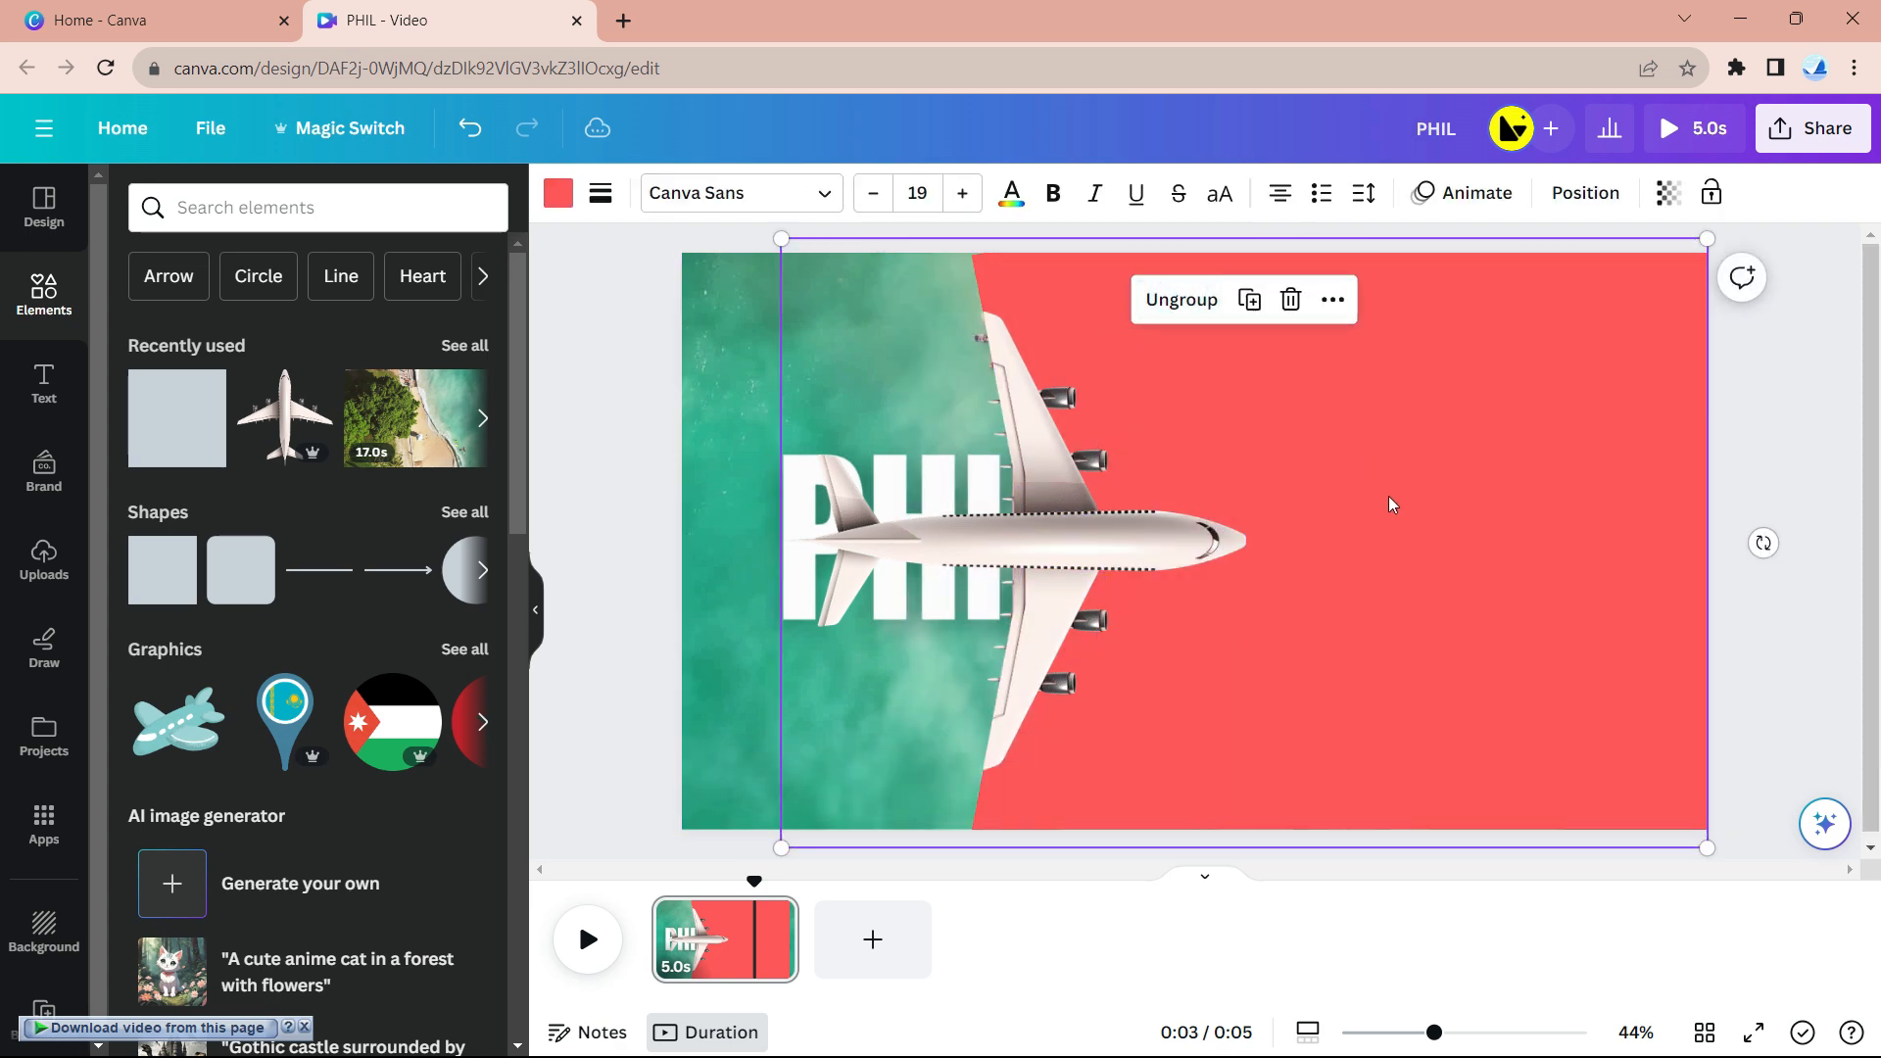
drag(1383, 544, 921, 543)
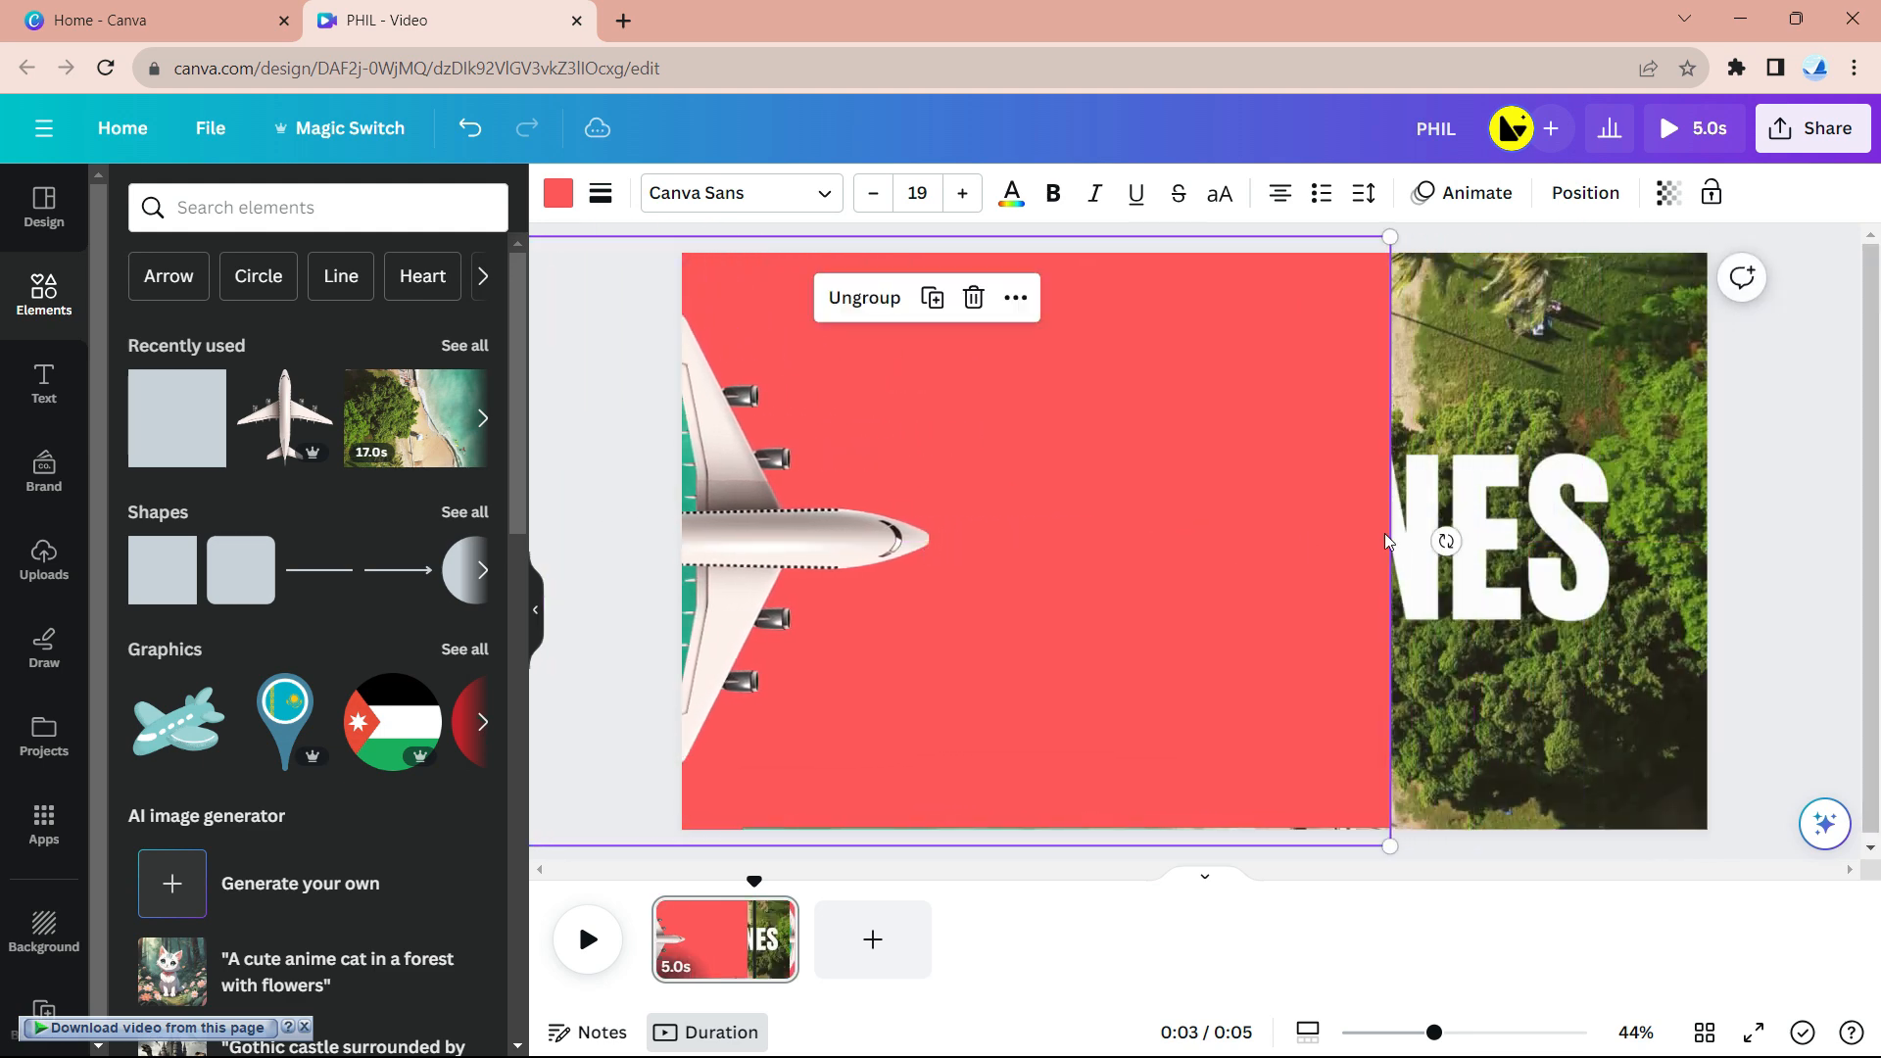
click(1007, 315)
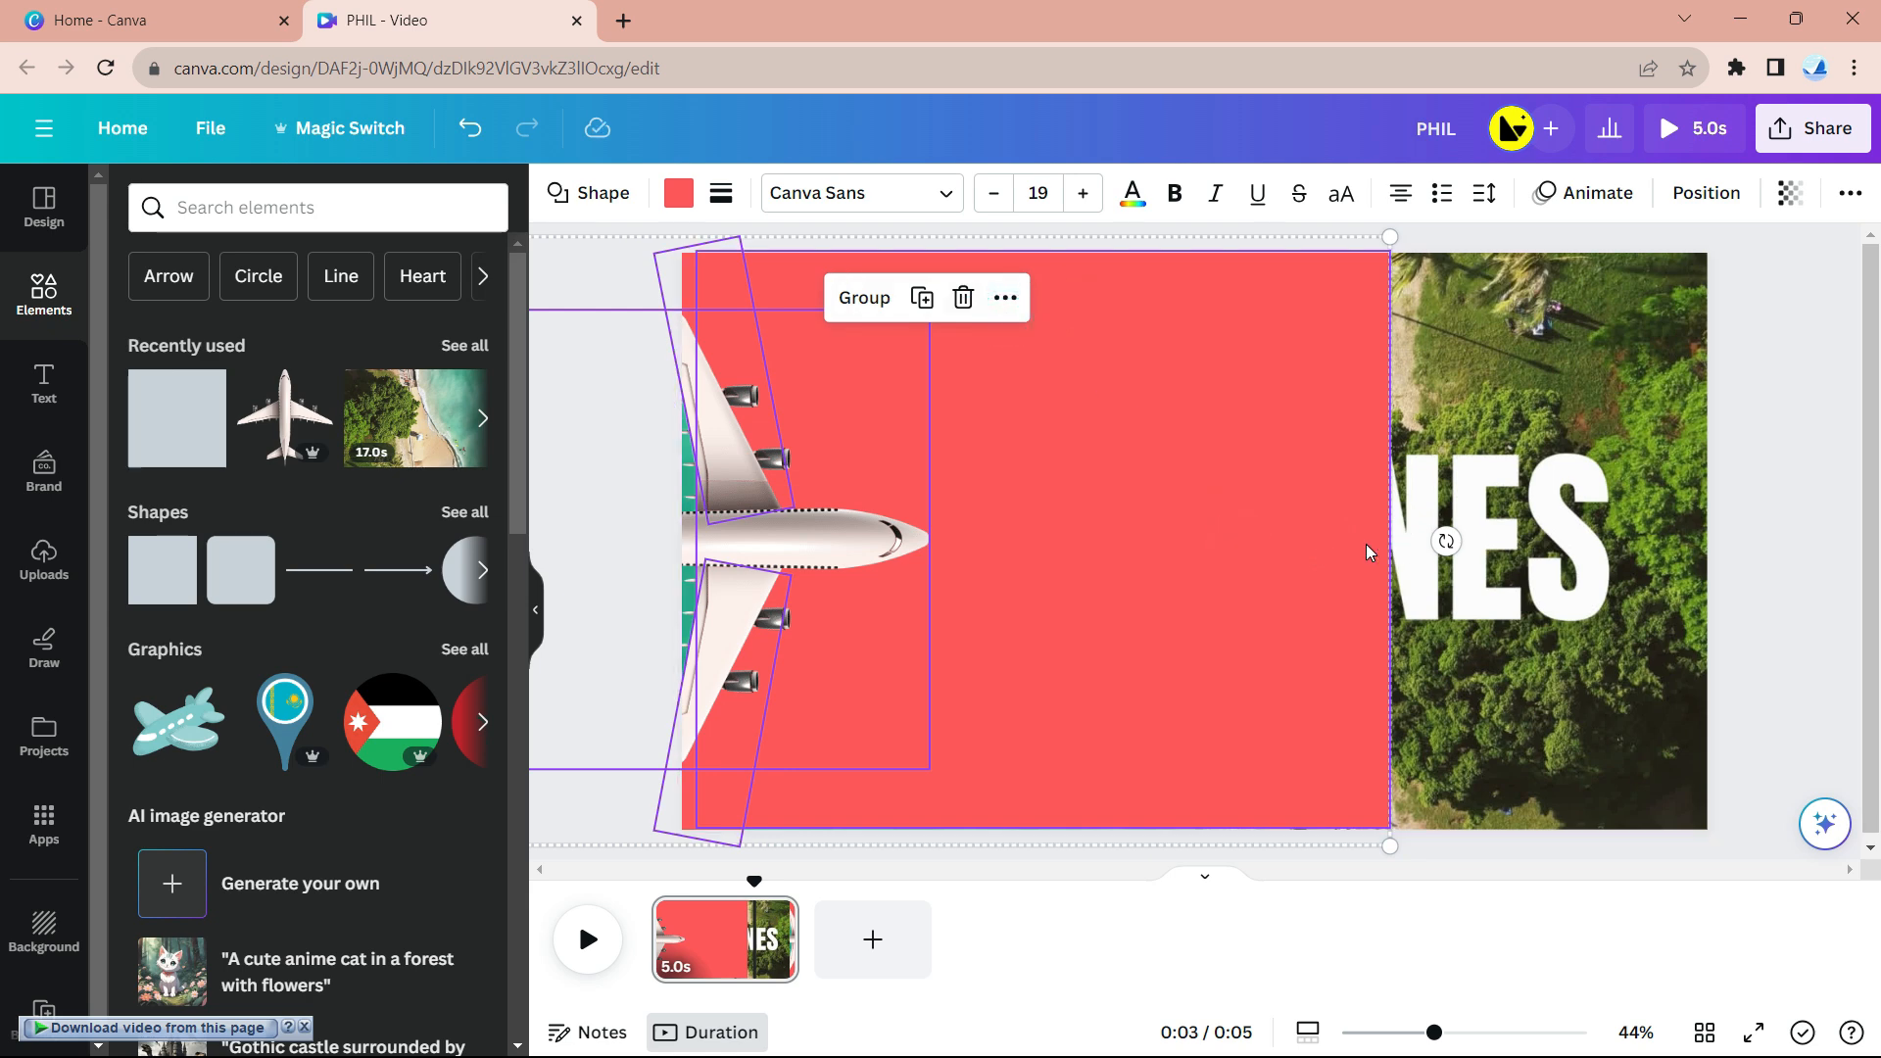
click(1757, 526)
click(1213, 532)
drag(1387, 530, 1873, 574)
- Group the airplane pieces, shift them left across the page, then ungroup them
drag(631, 231, 978, 844)
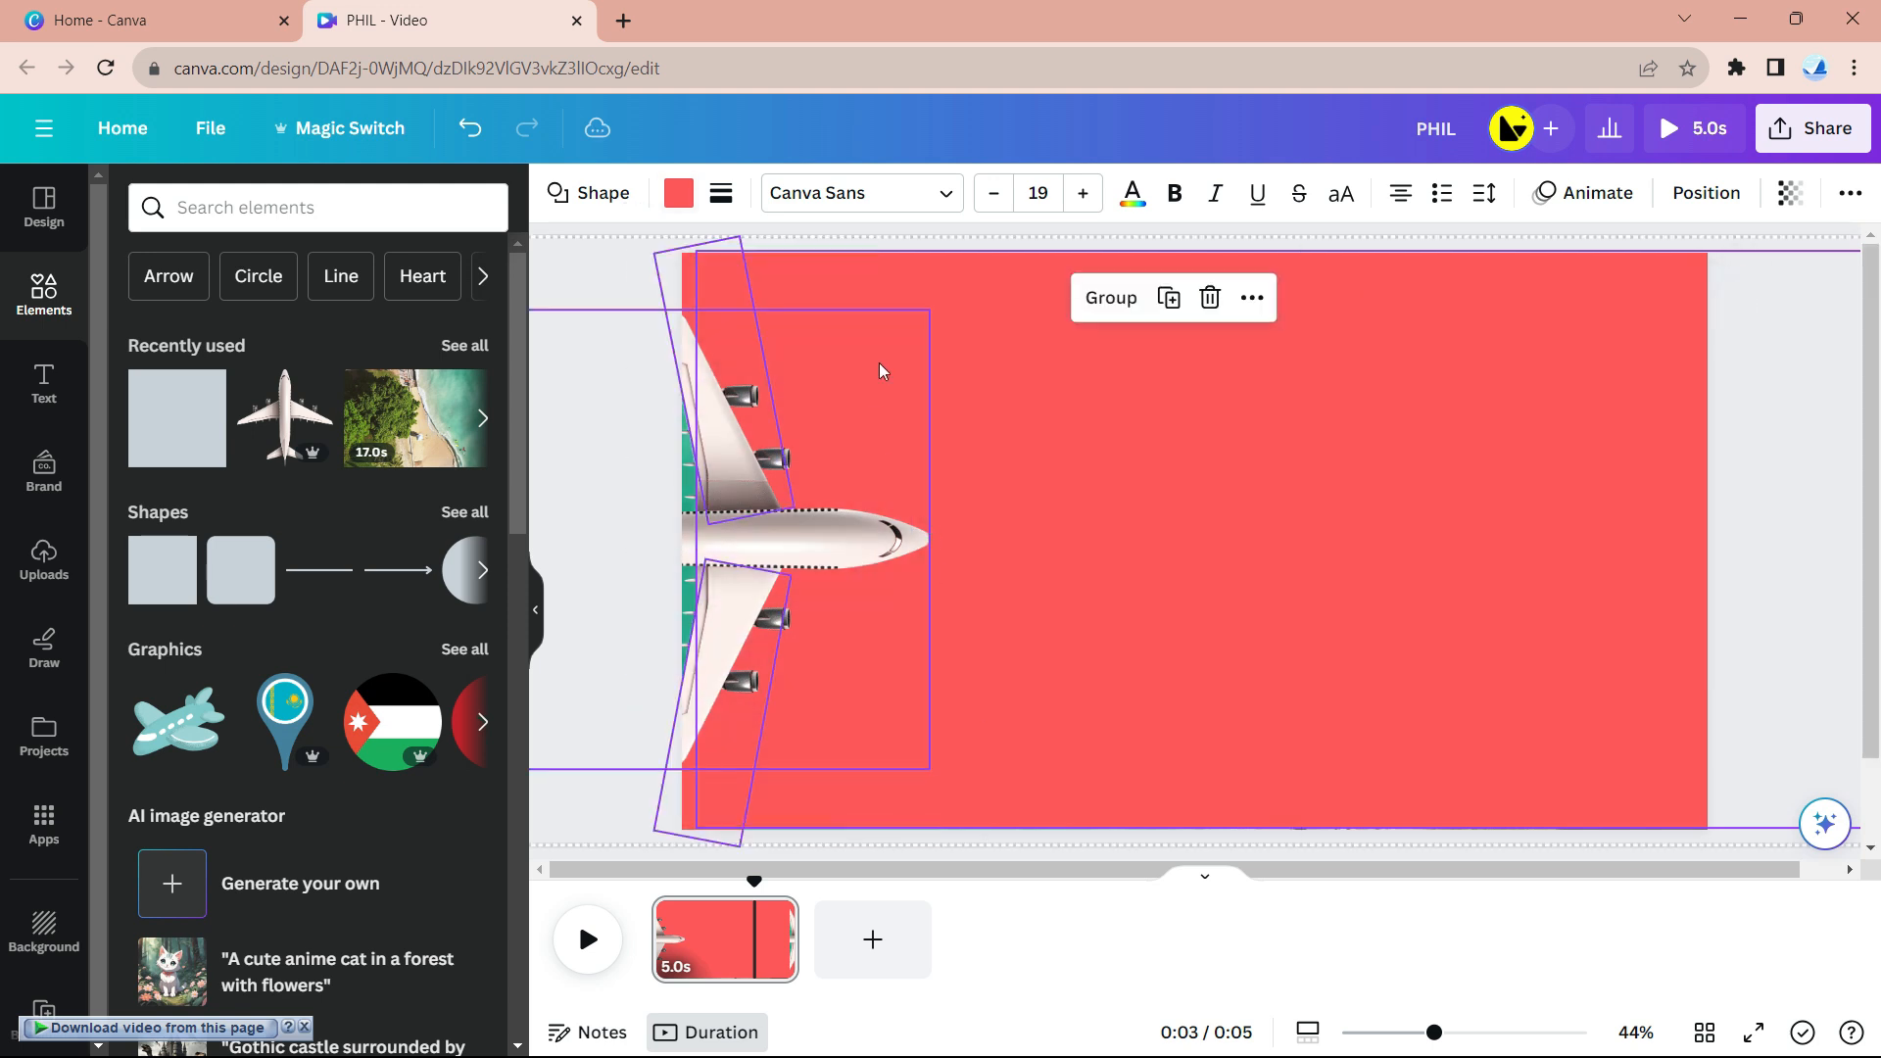
click(1111, 297)
mouse_move(885, 546)
mouse_down()
mouse_move(660, 538)
mouse_move(875, 547)
mouse_up()
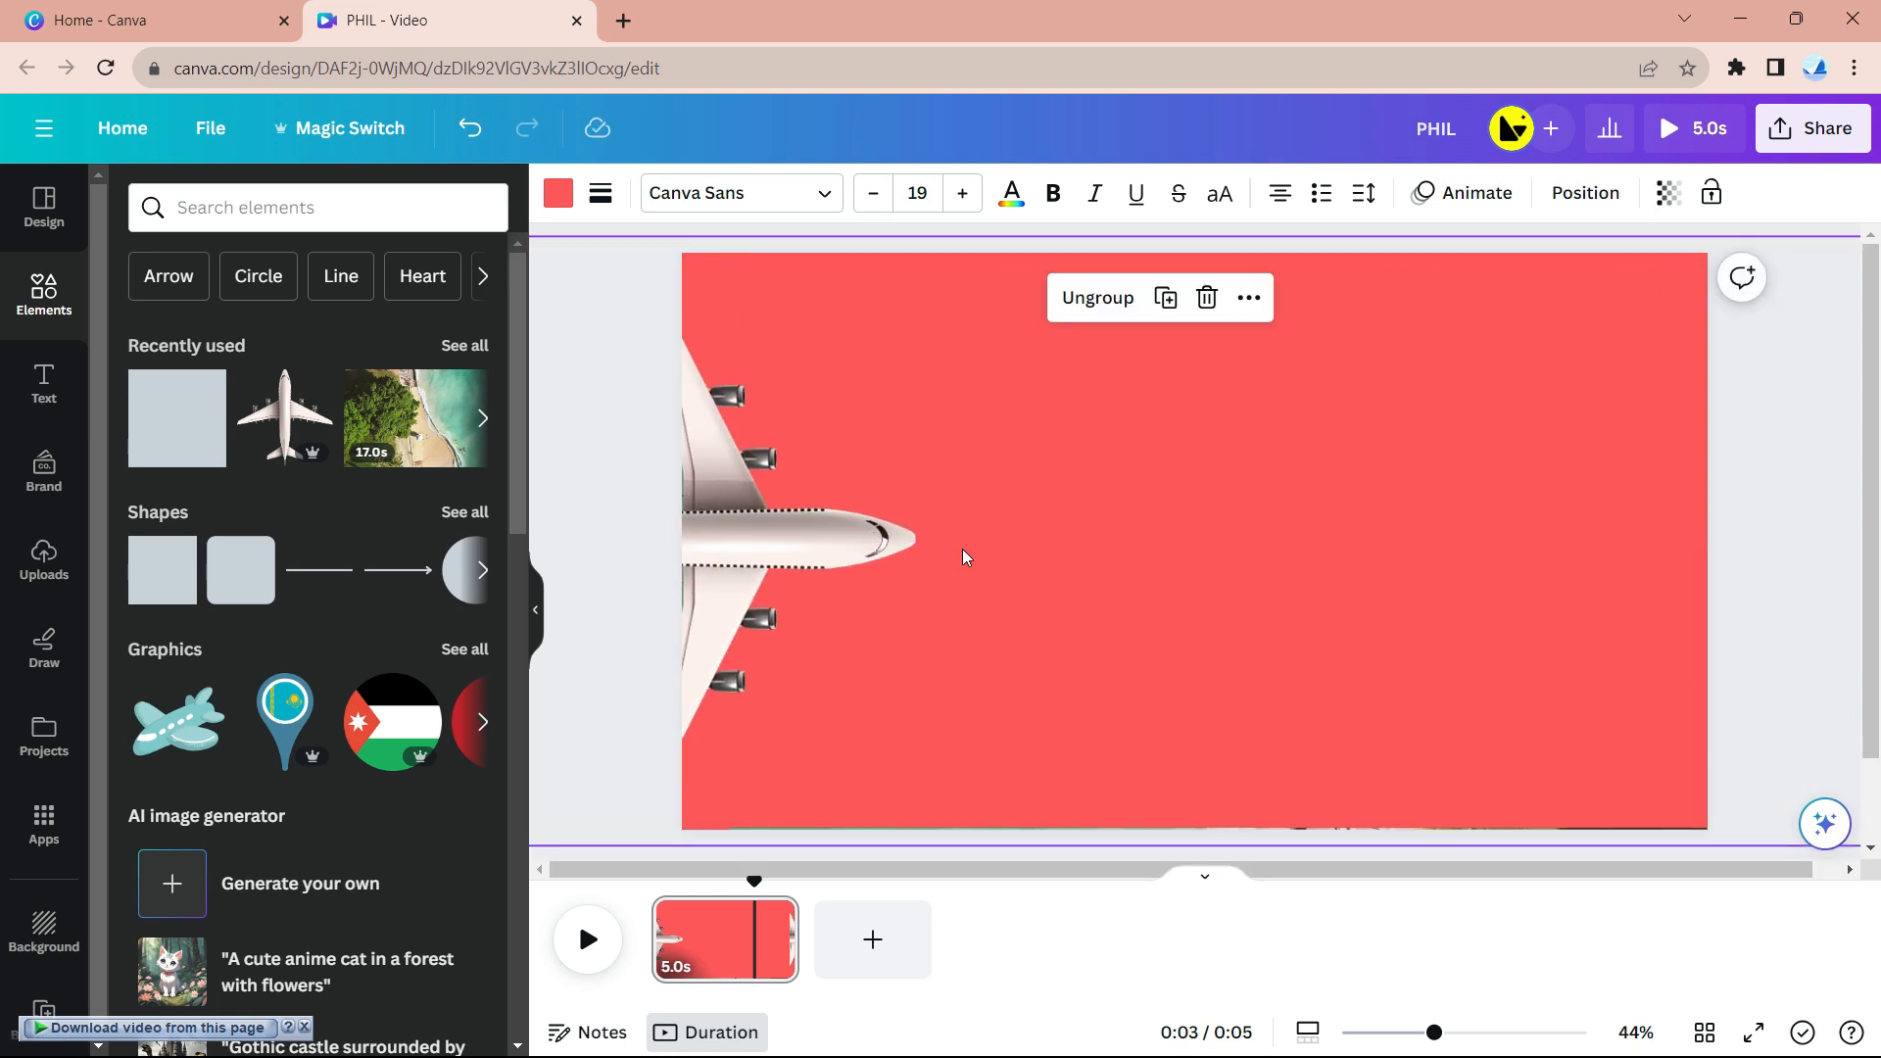
click(1095, 299)
scroll(1836, 638, right, 1)
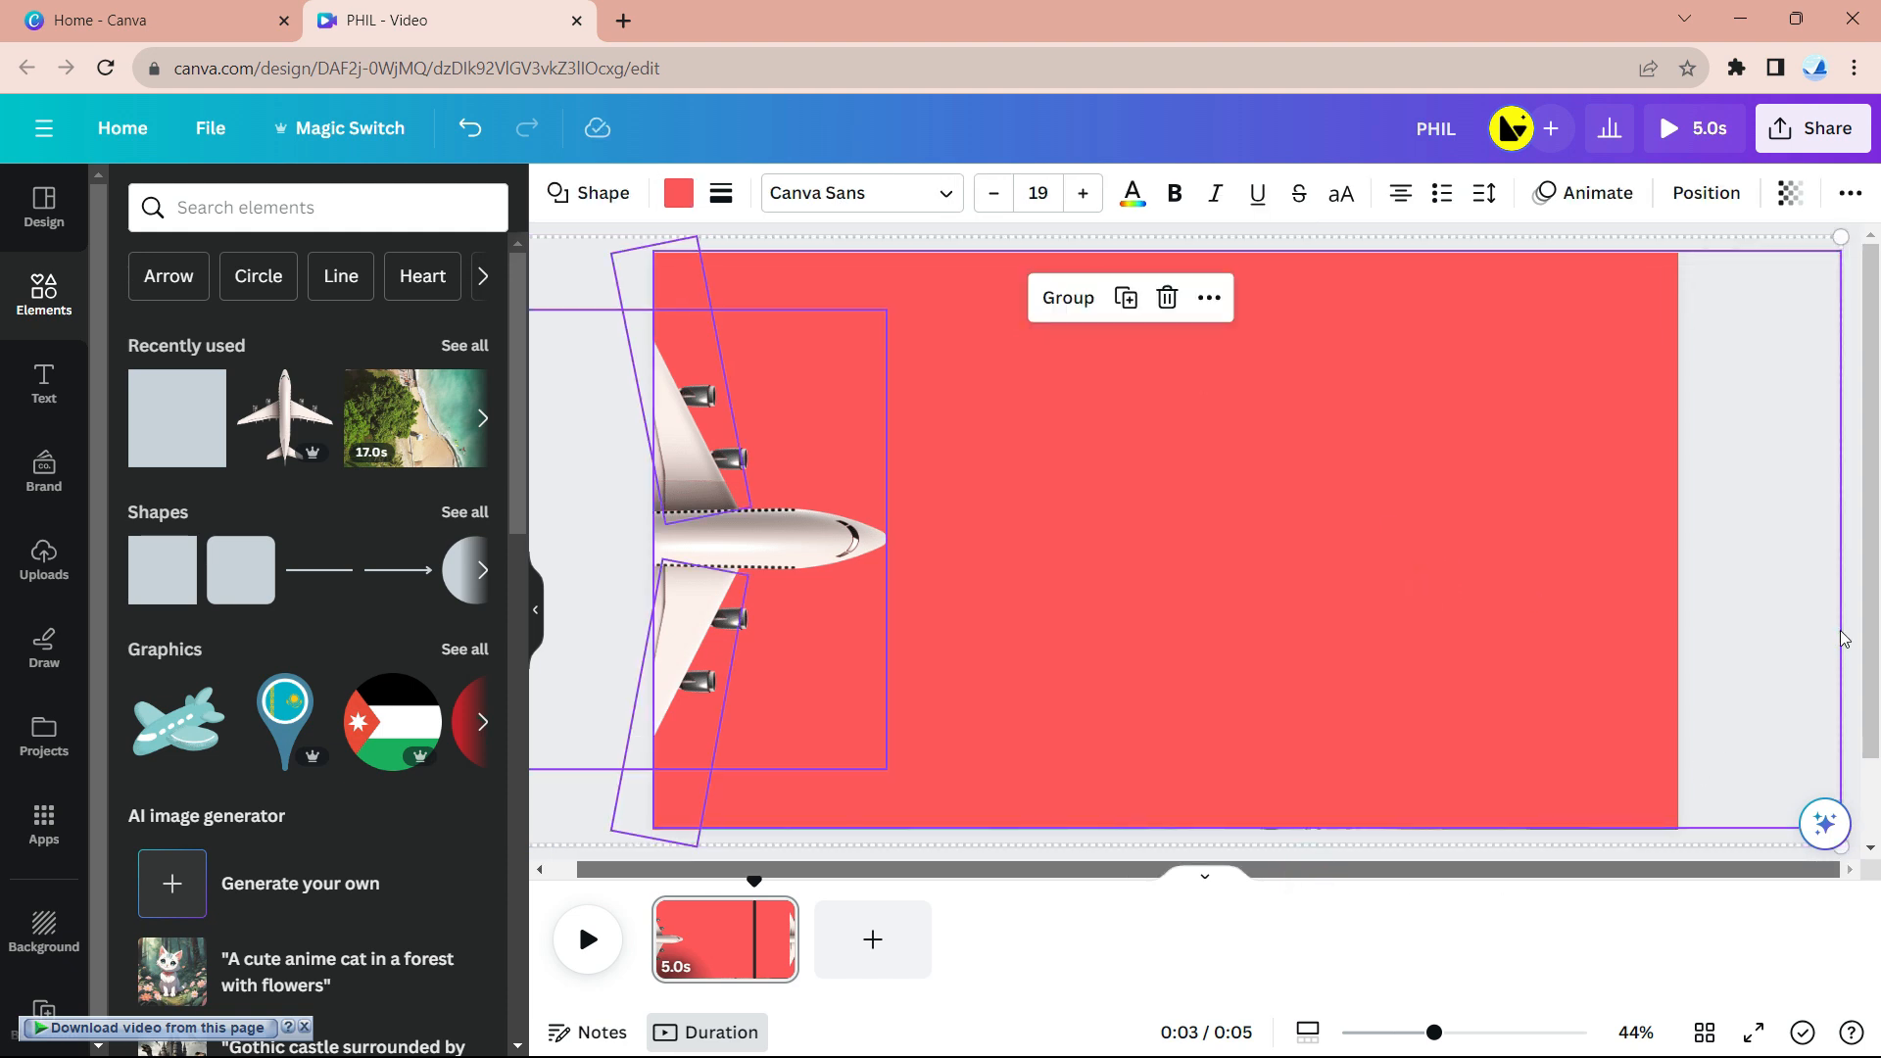
click(1386, 240)
- Stretch the red shape to the right edge, group it with the plane, and slide both left off-page
click(1652, 570)
drag(1570, 870, 1879, 639)
drag(1841, 544, 1879, 560)
drag(1371, 871, 1418, 879)
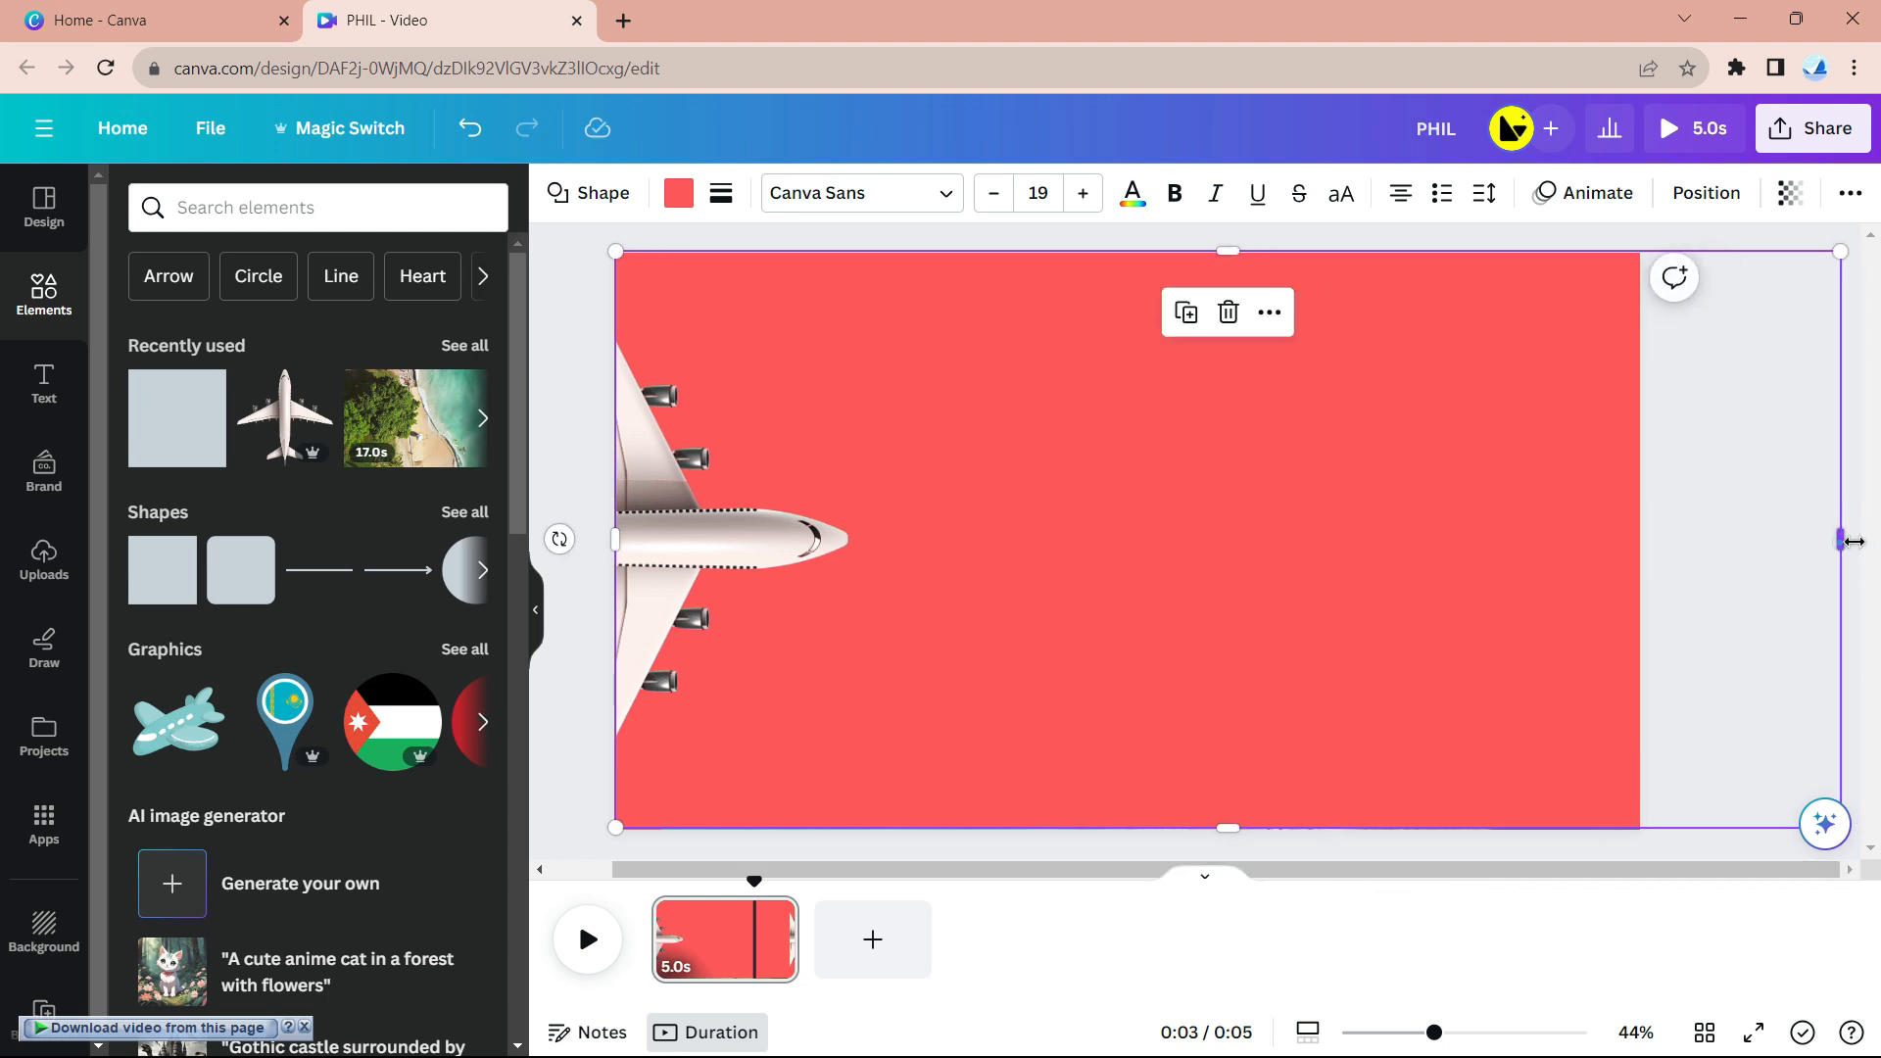
drag(1840, 539, 1879, 550)
drag(555, 248, 891, 854)
click(1076, 298)
drag(753, 546, 587, 547)
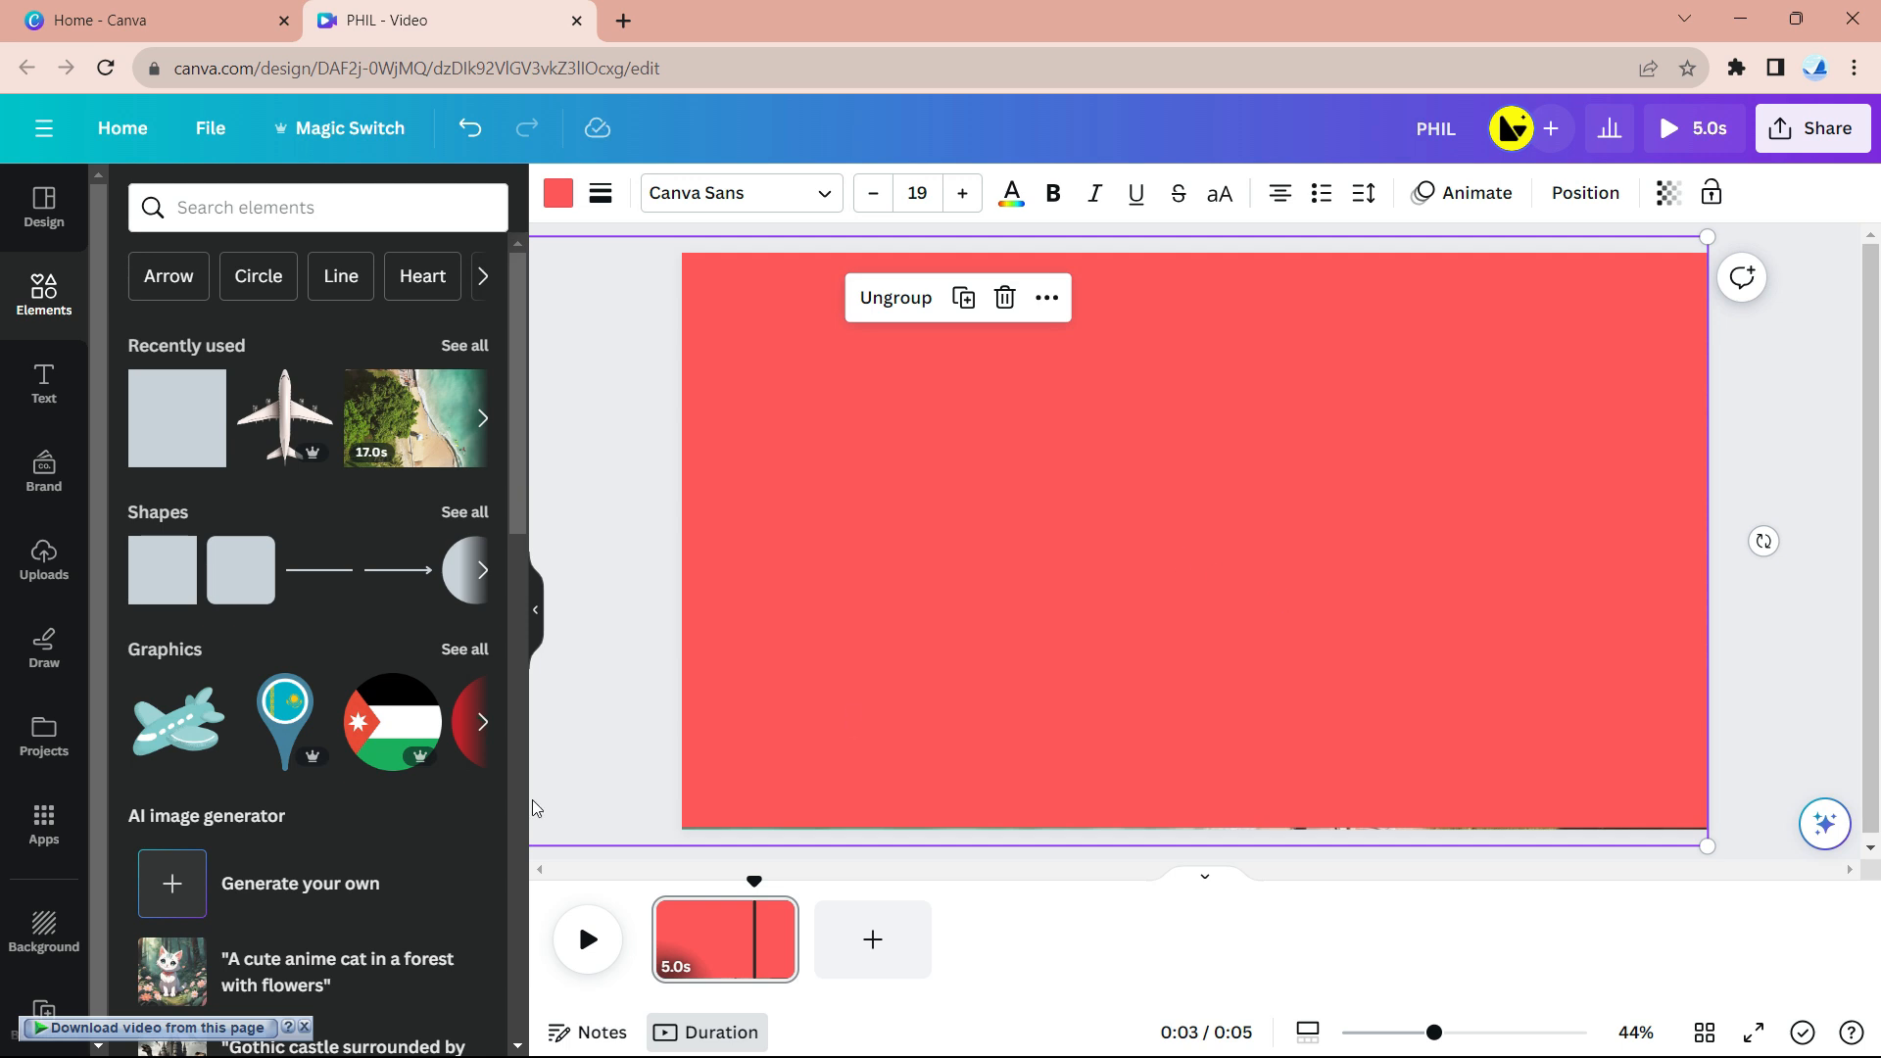
- Duplicate the red page and return to the first page
click(774, 919)
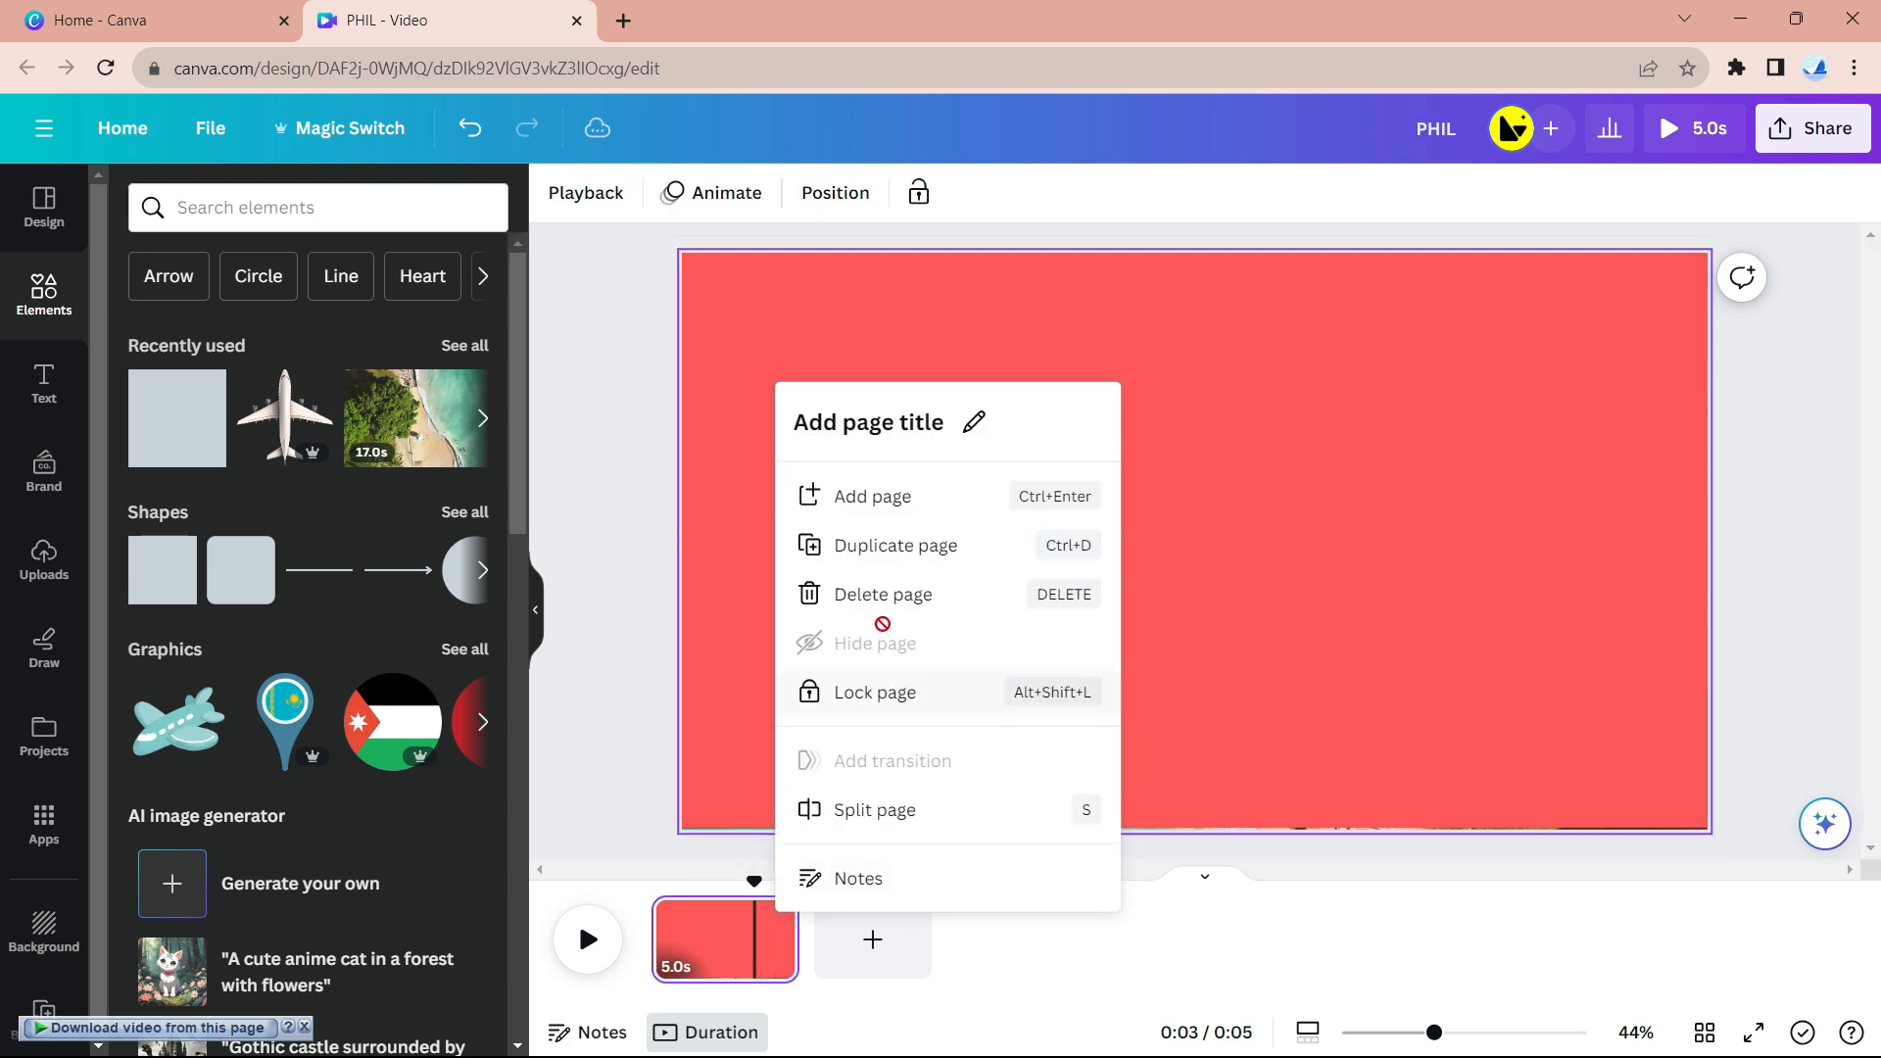
click(917, 555)
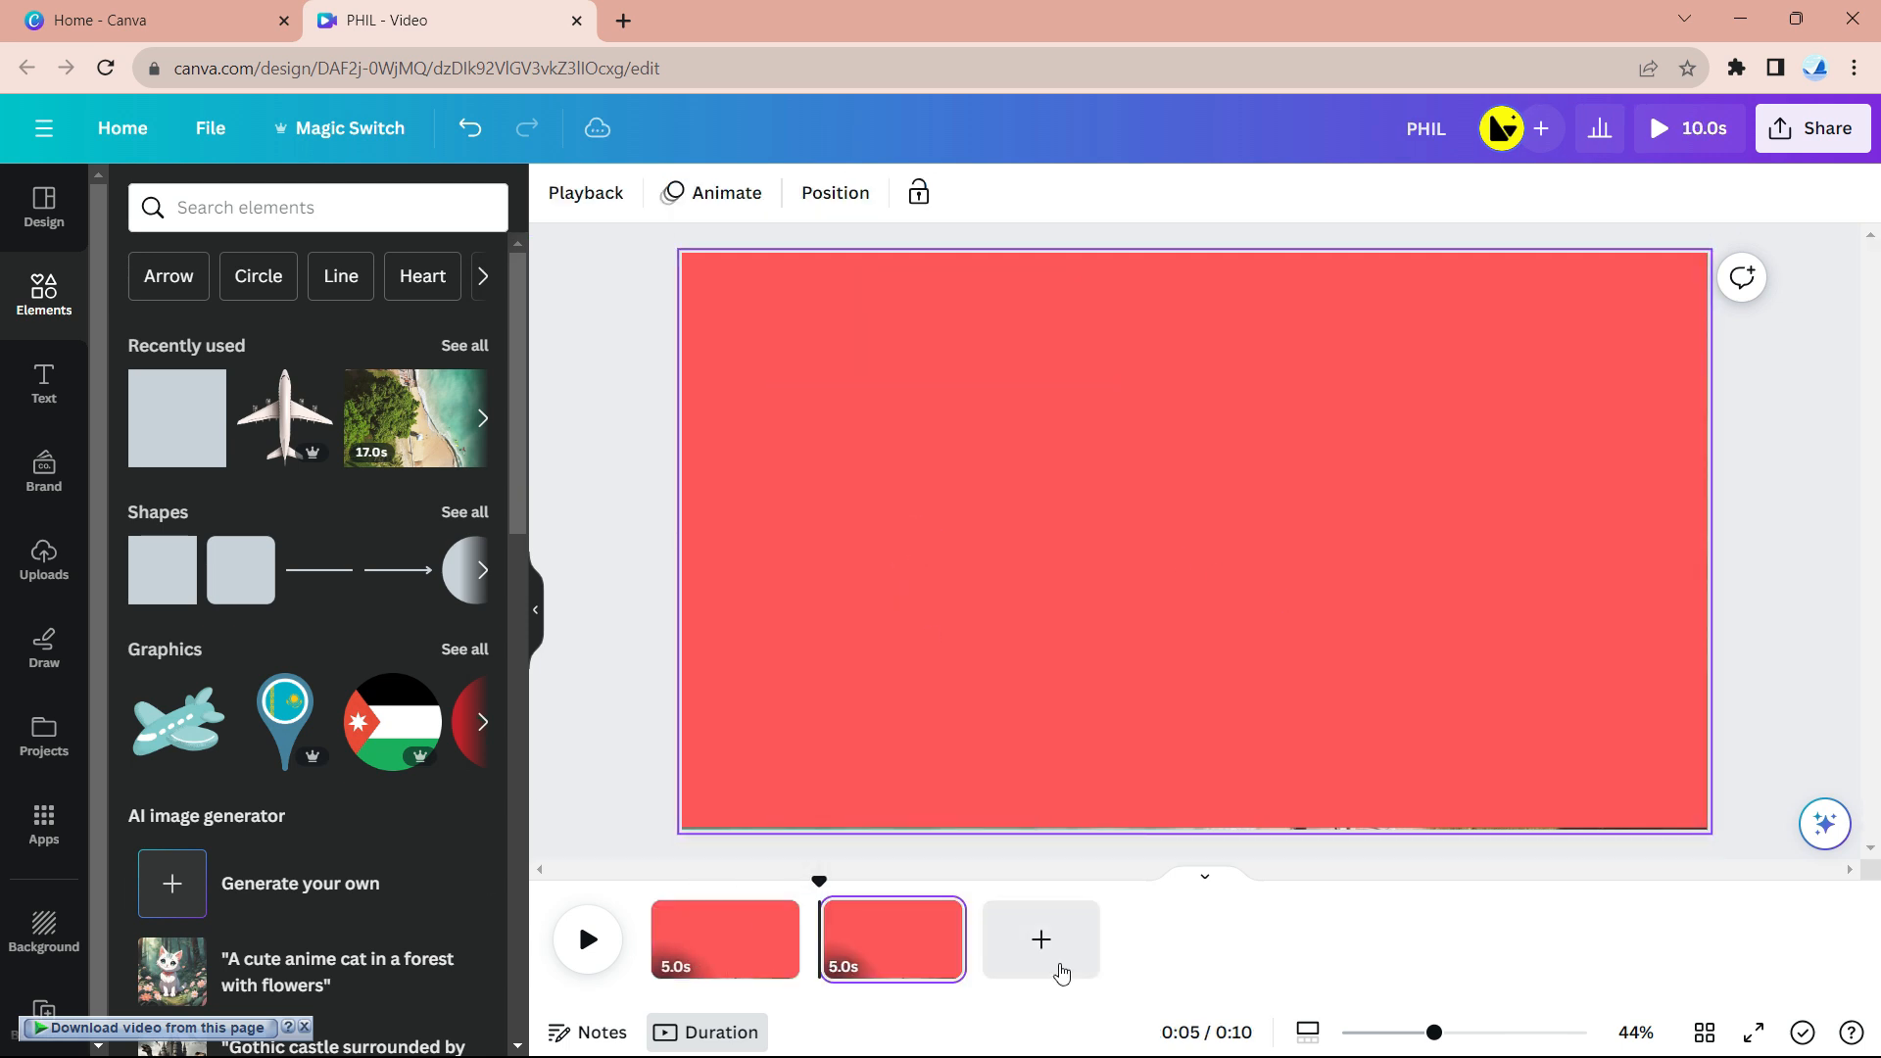
click(750, 939)
- Add a 'Travel' text box, enlarge it to size 205, and centre it on the page
click(44, 382)
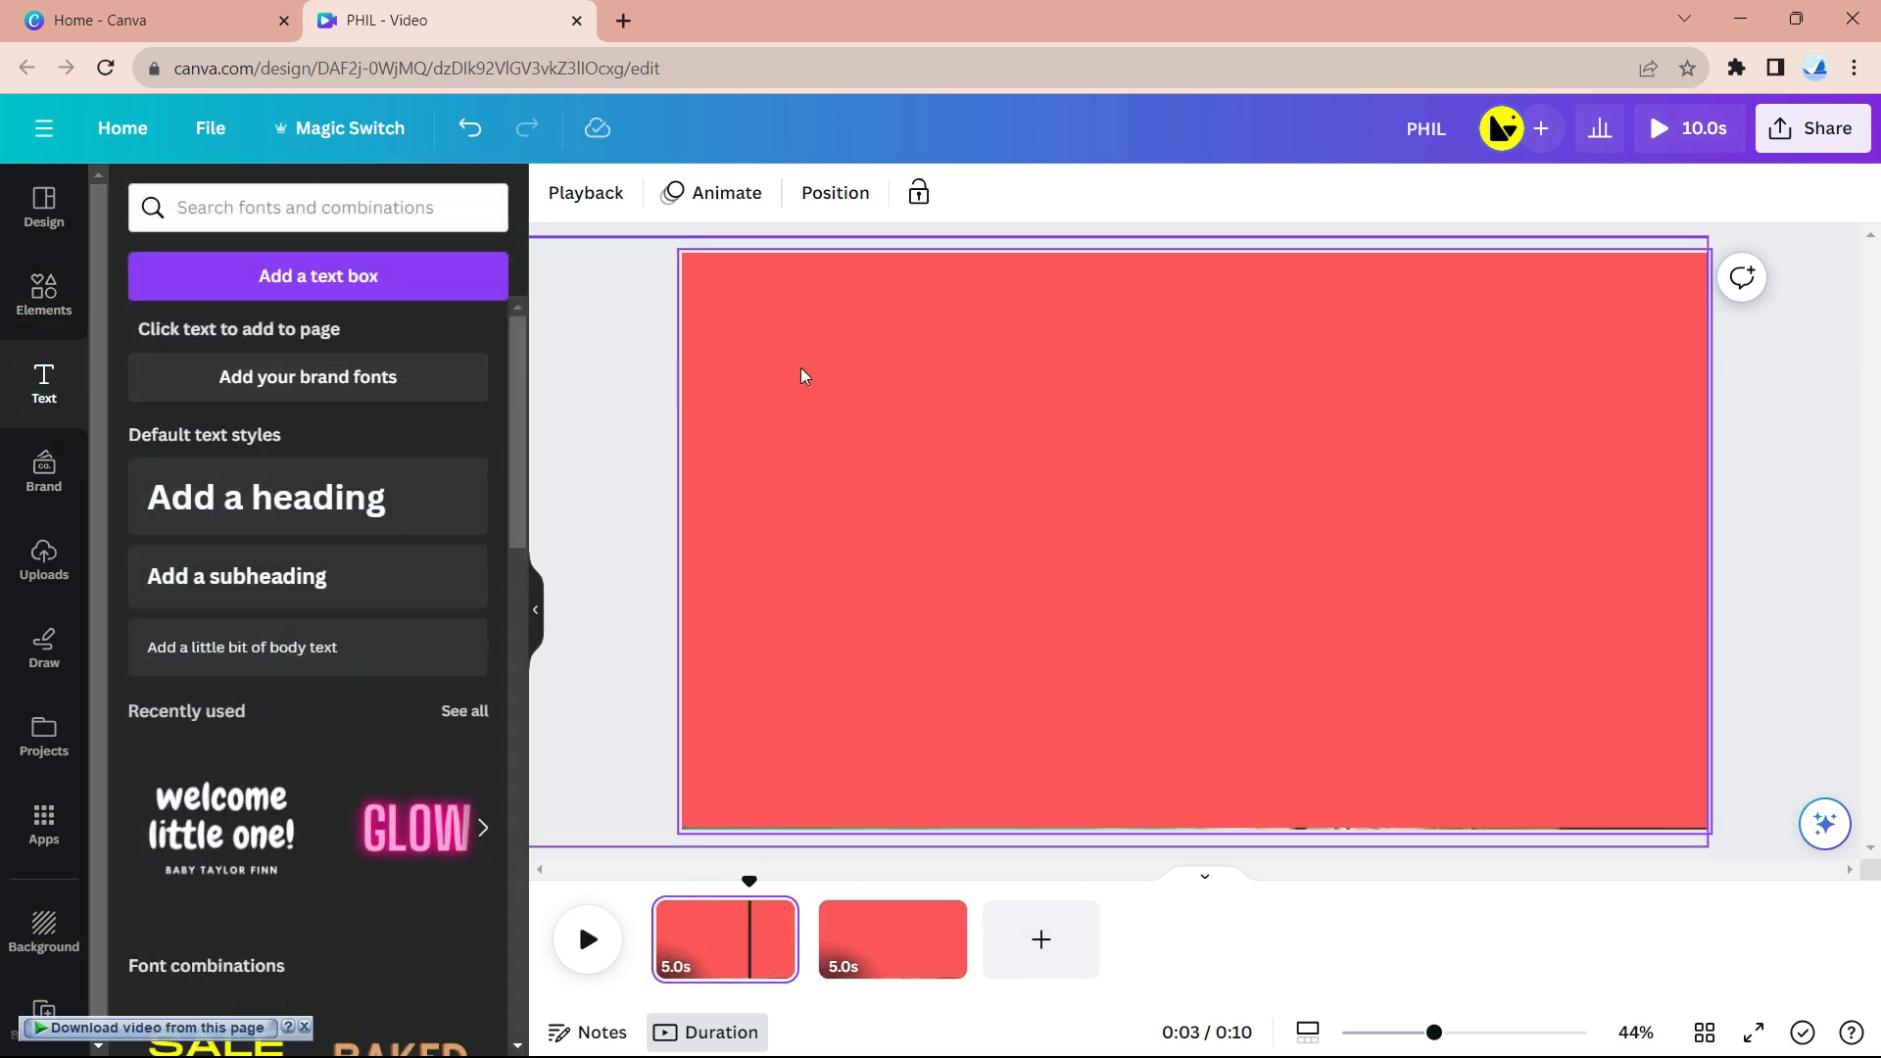
click(338, 266)
key(BackSpace)
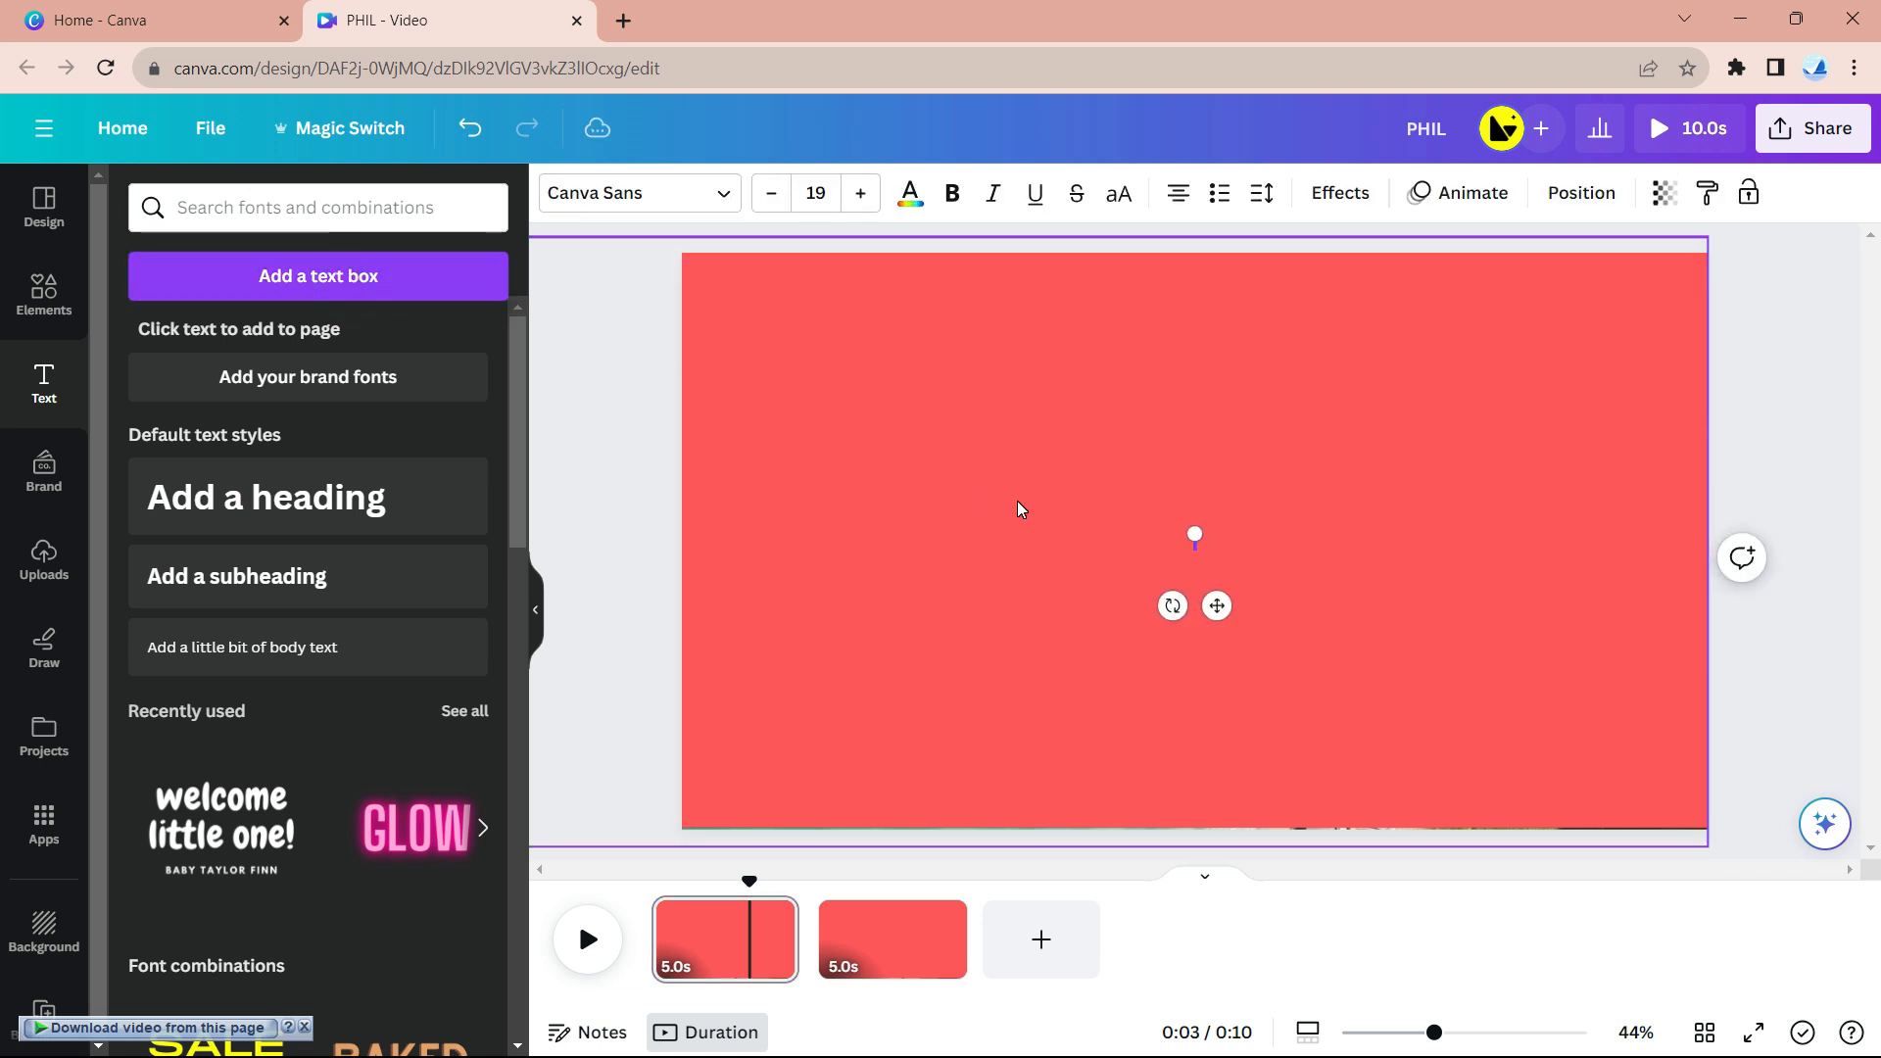
text(Travel)
drag(1174, 532, 797, 339)
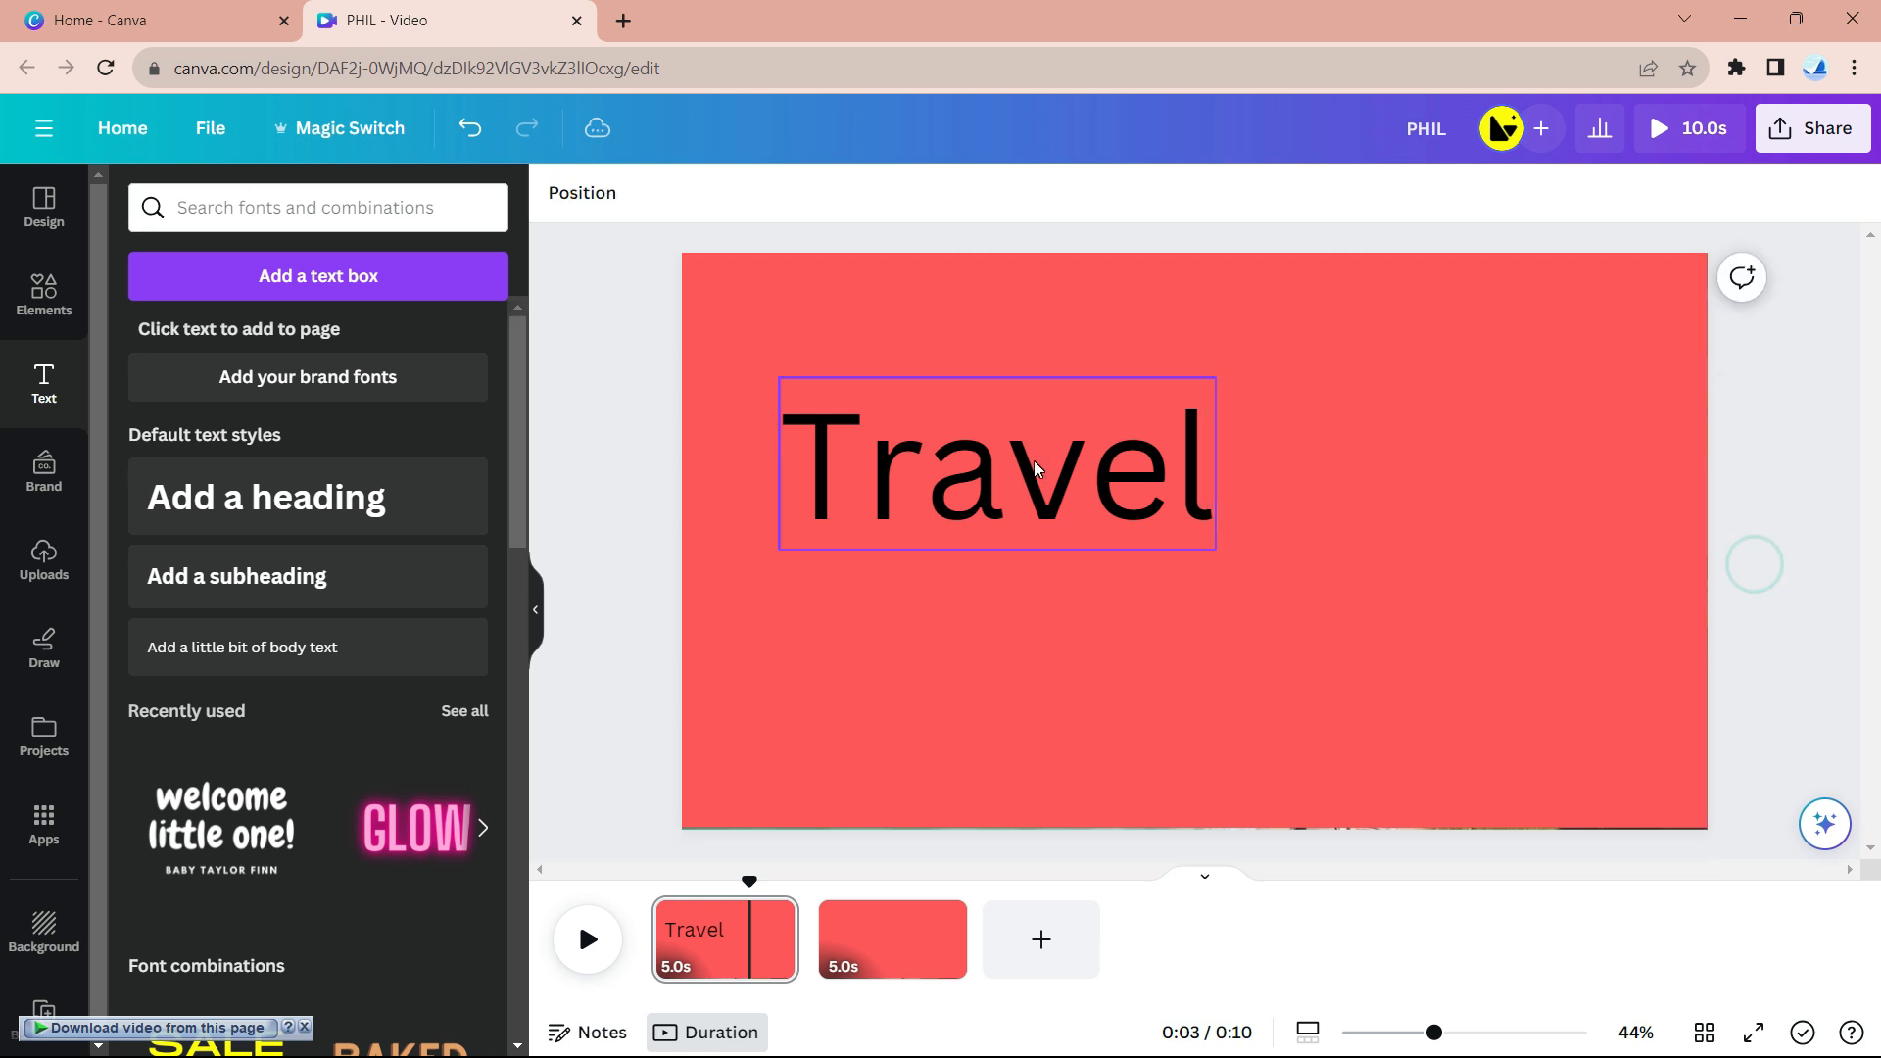
drag(1038, 473, 1240, 546)
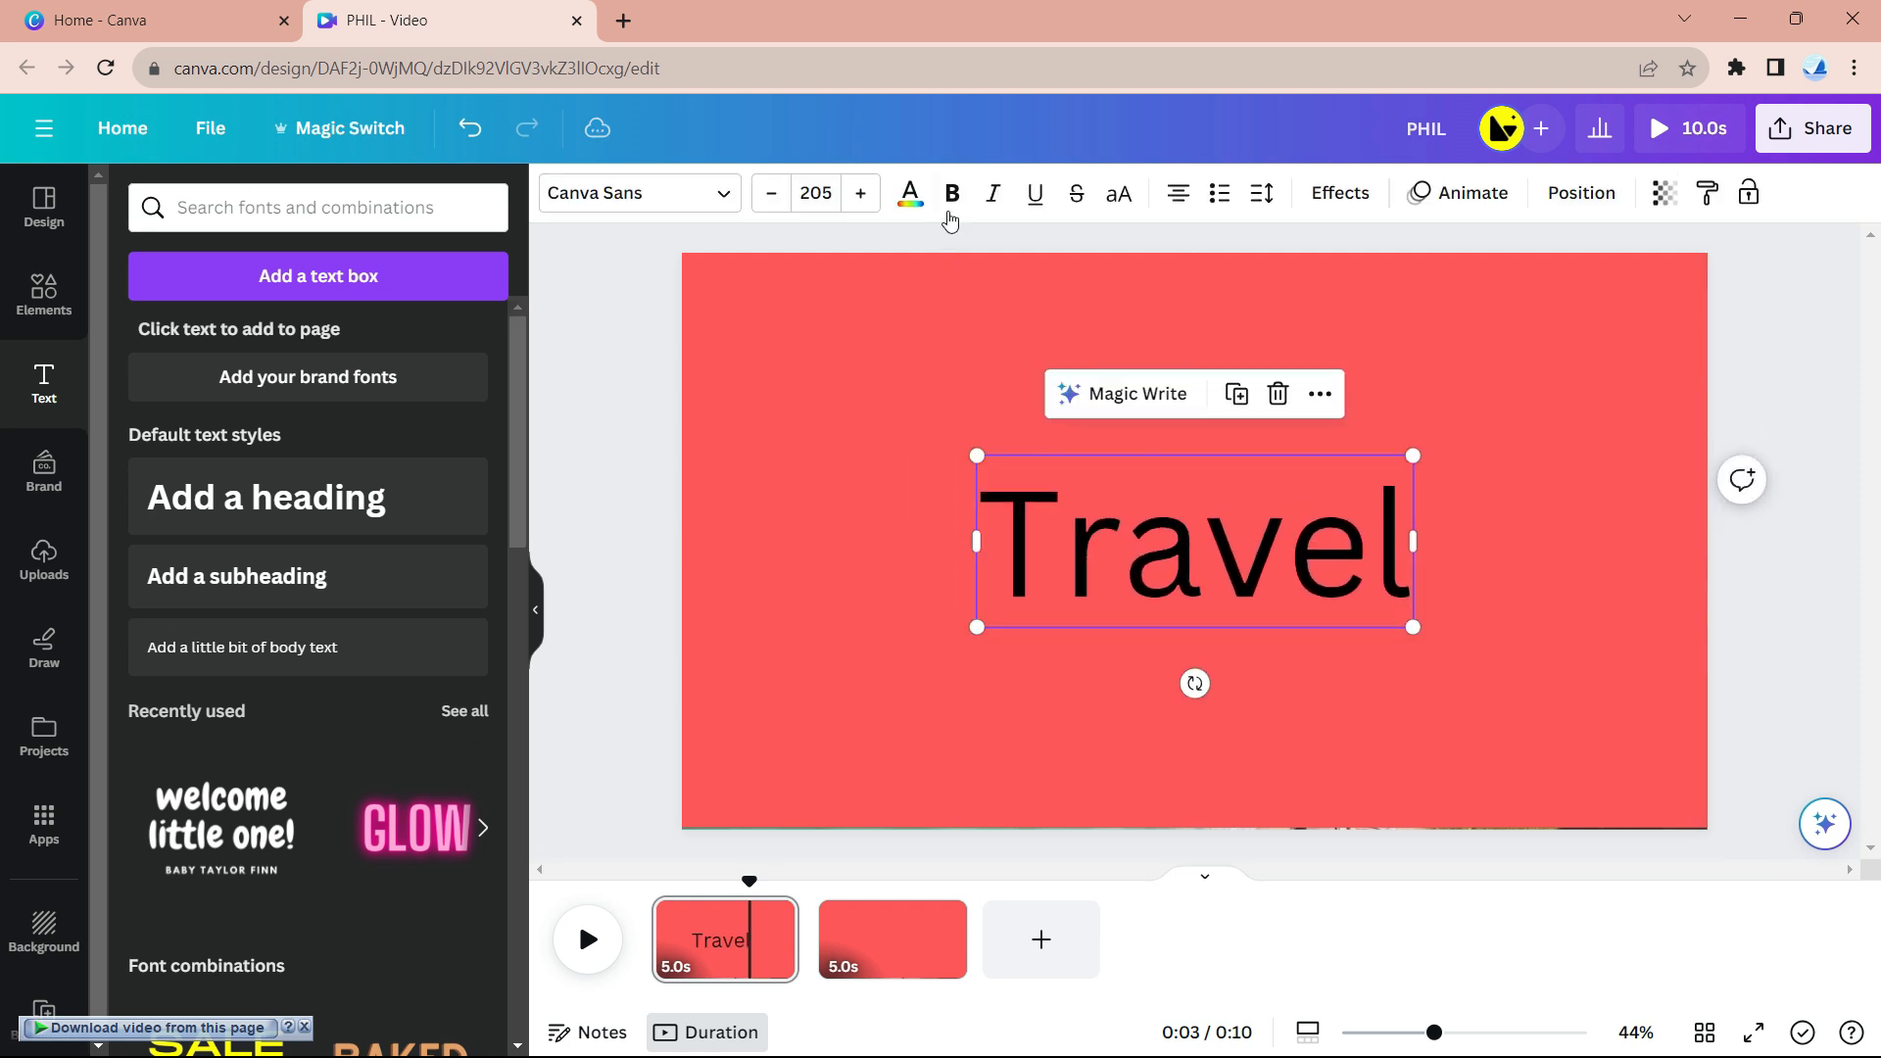
- Make 'Travel' white in Feeling Passionate, enlarge it to size 247, and re-centre it
click(910, 195)
click(408, 350)
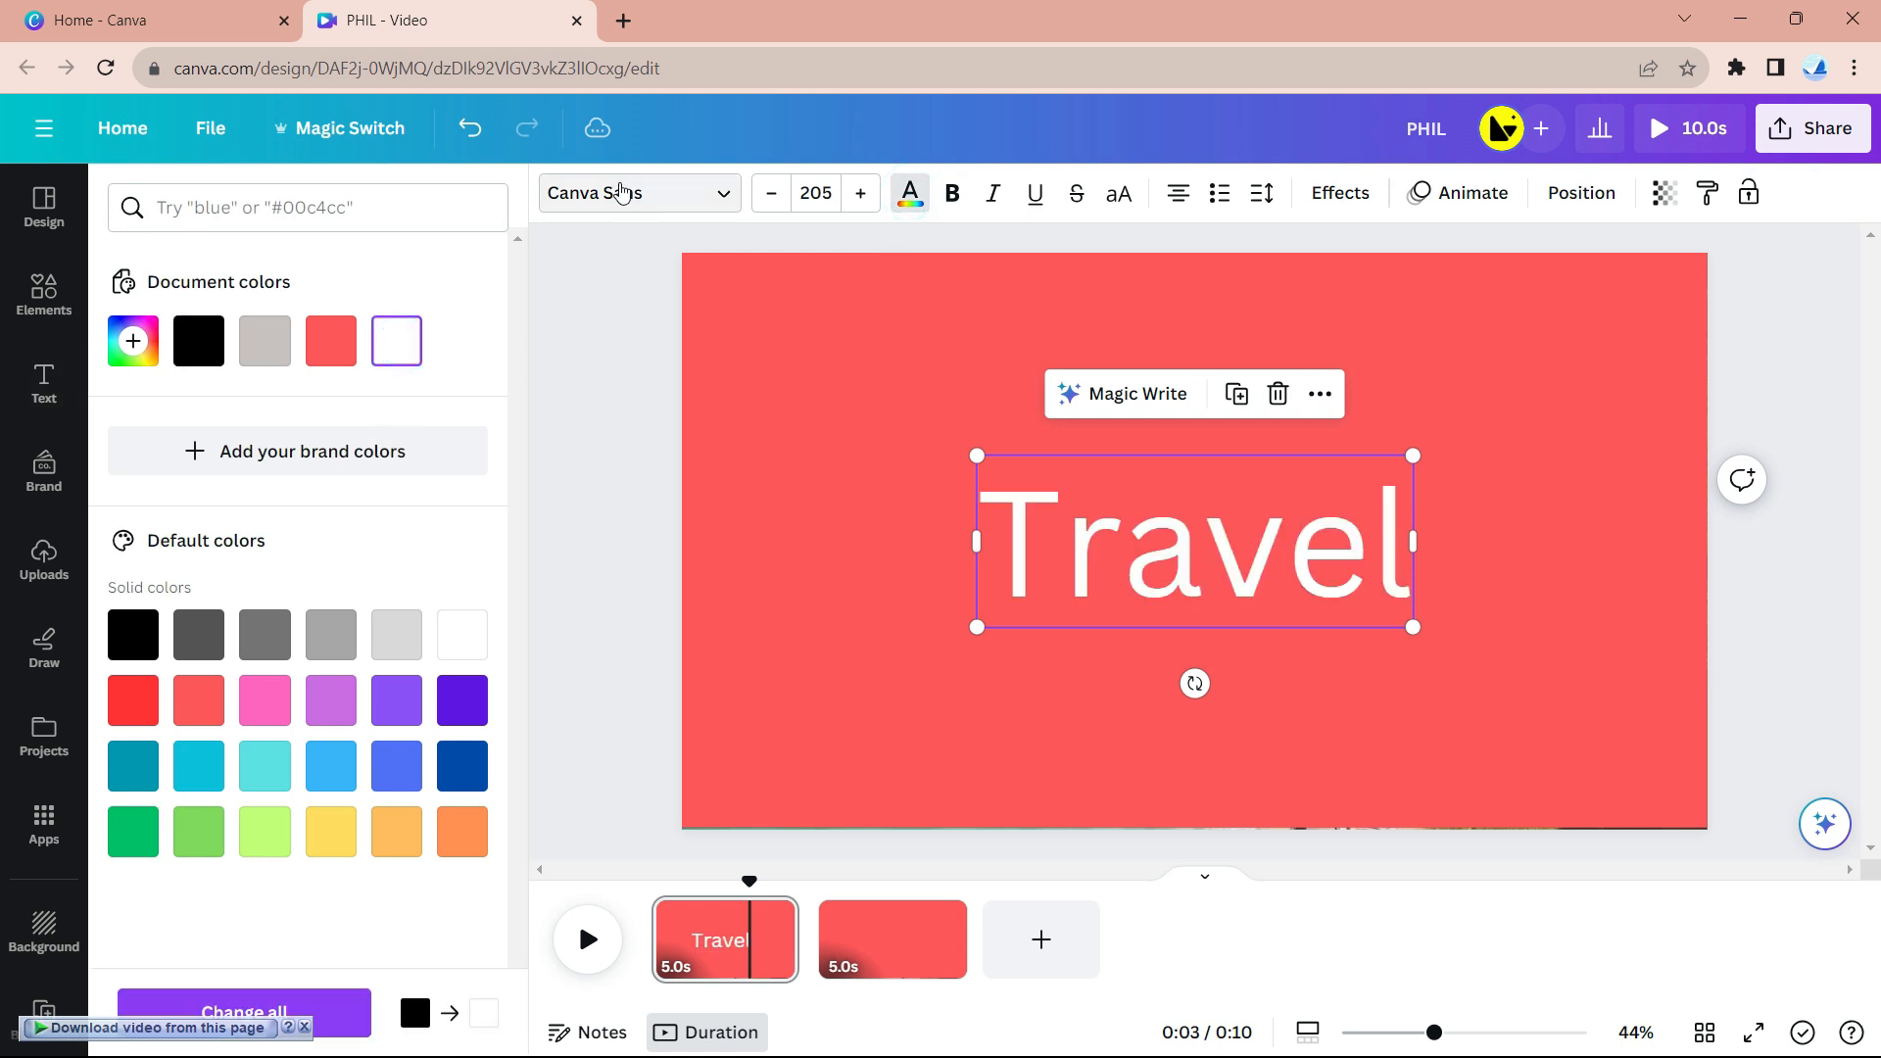
click(615, 191)
text(ANT)
click(285, 260)
text(feel)
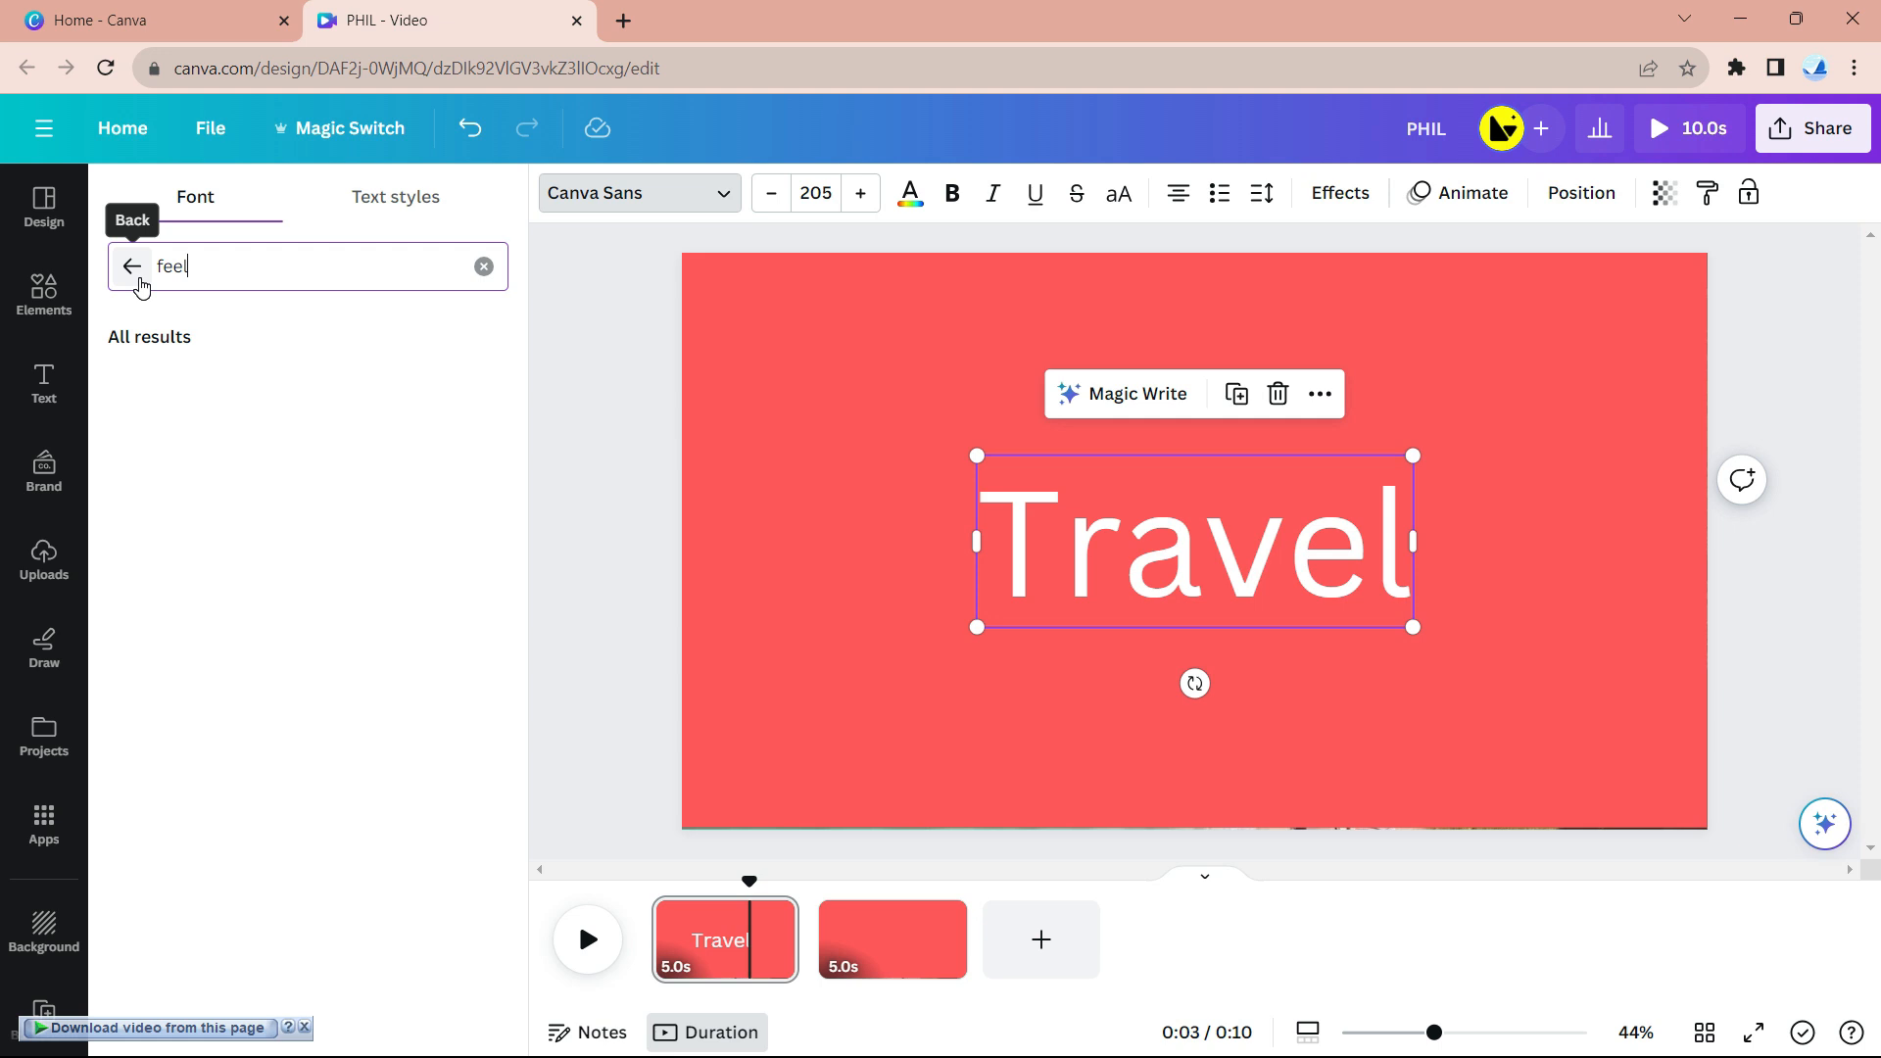
click(279, 387)
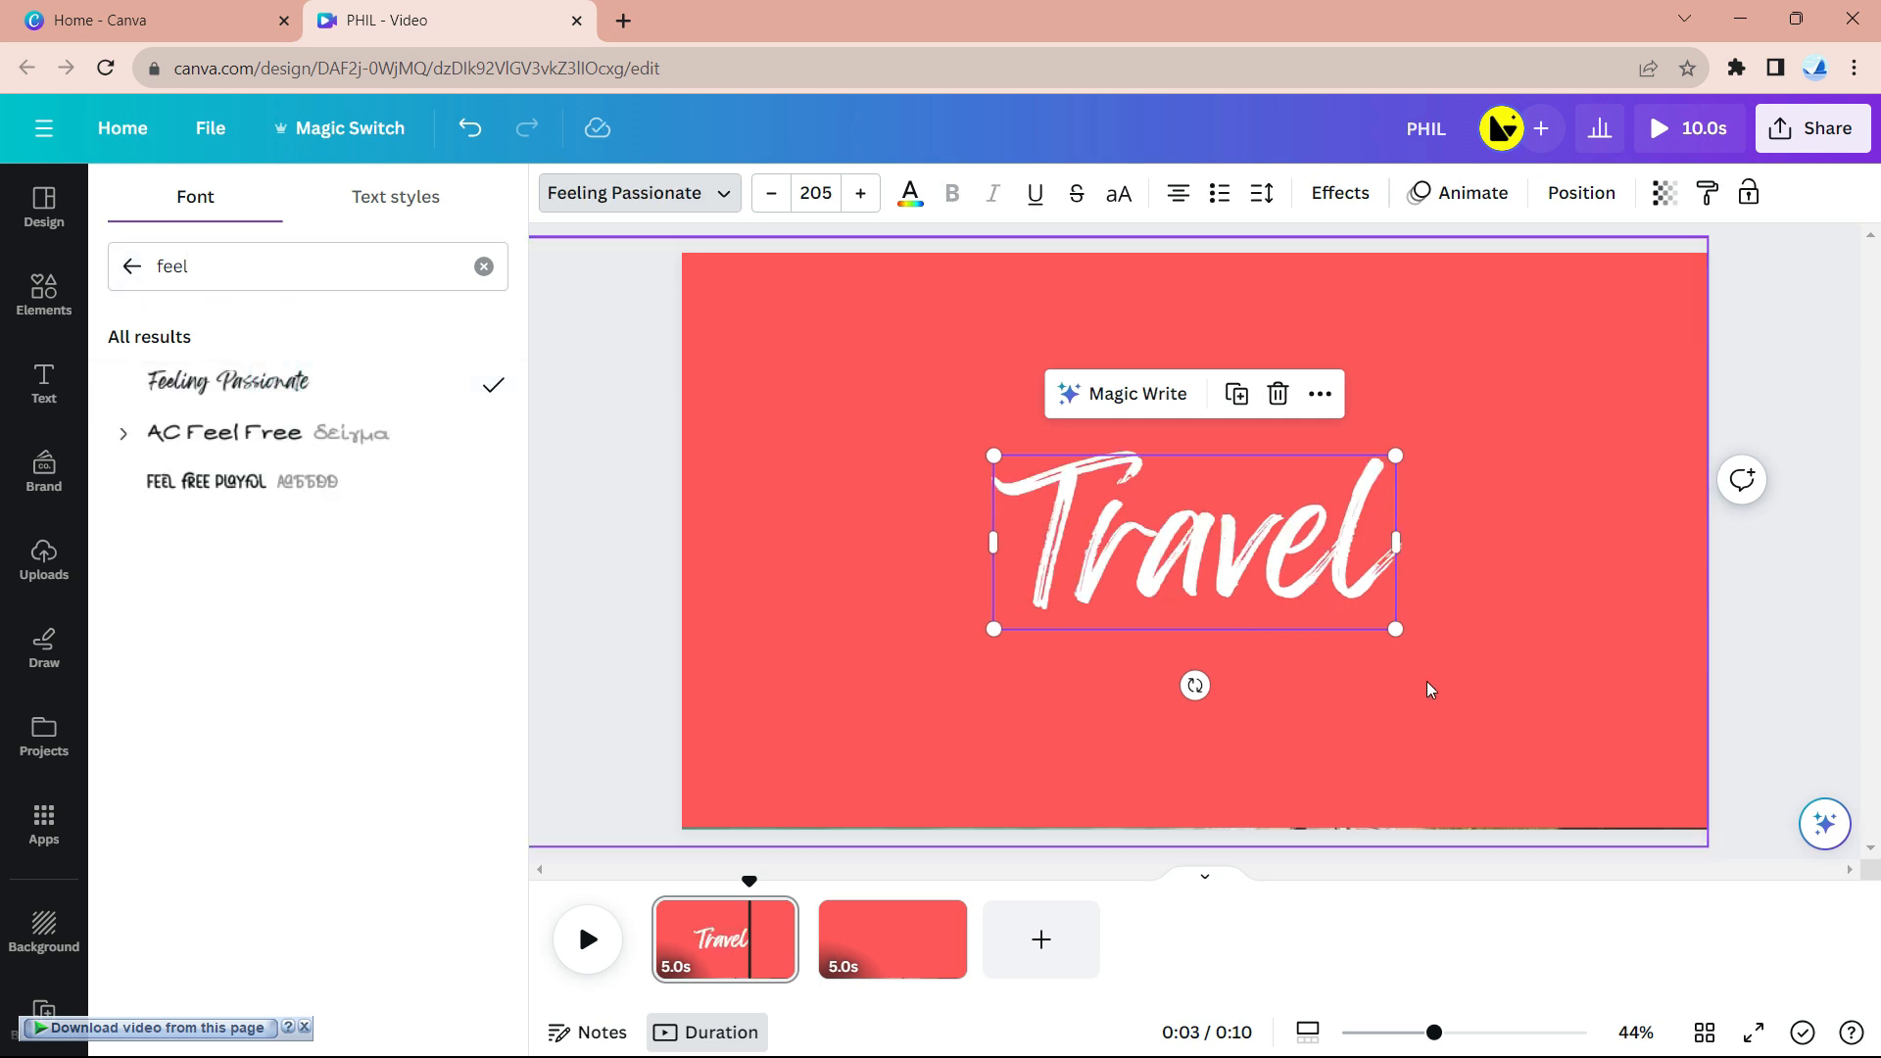
drag(1407, 633, 1482, 663)
drag(1336, 569, 1292, 552)
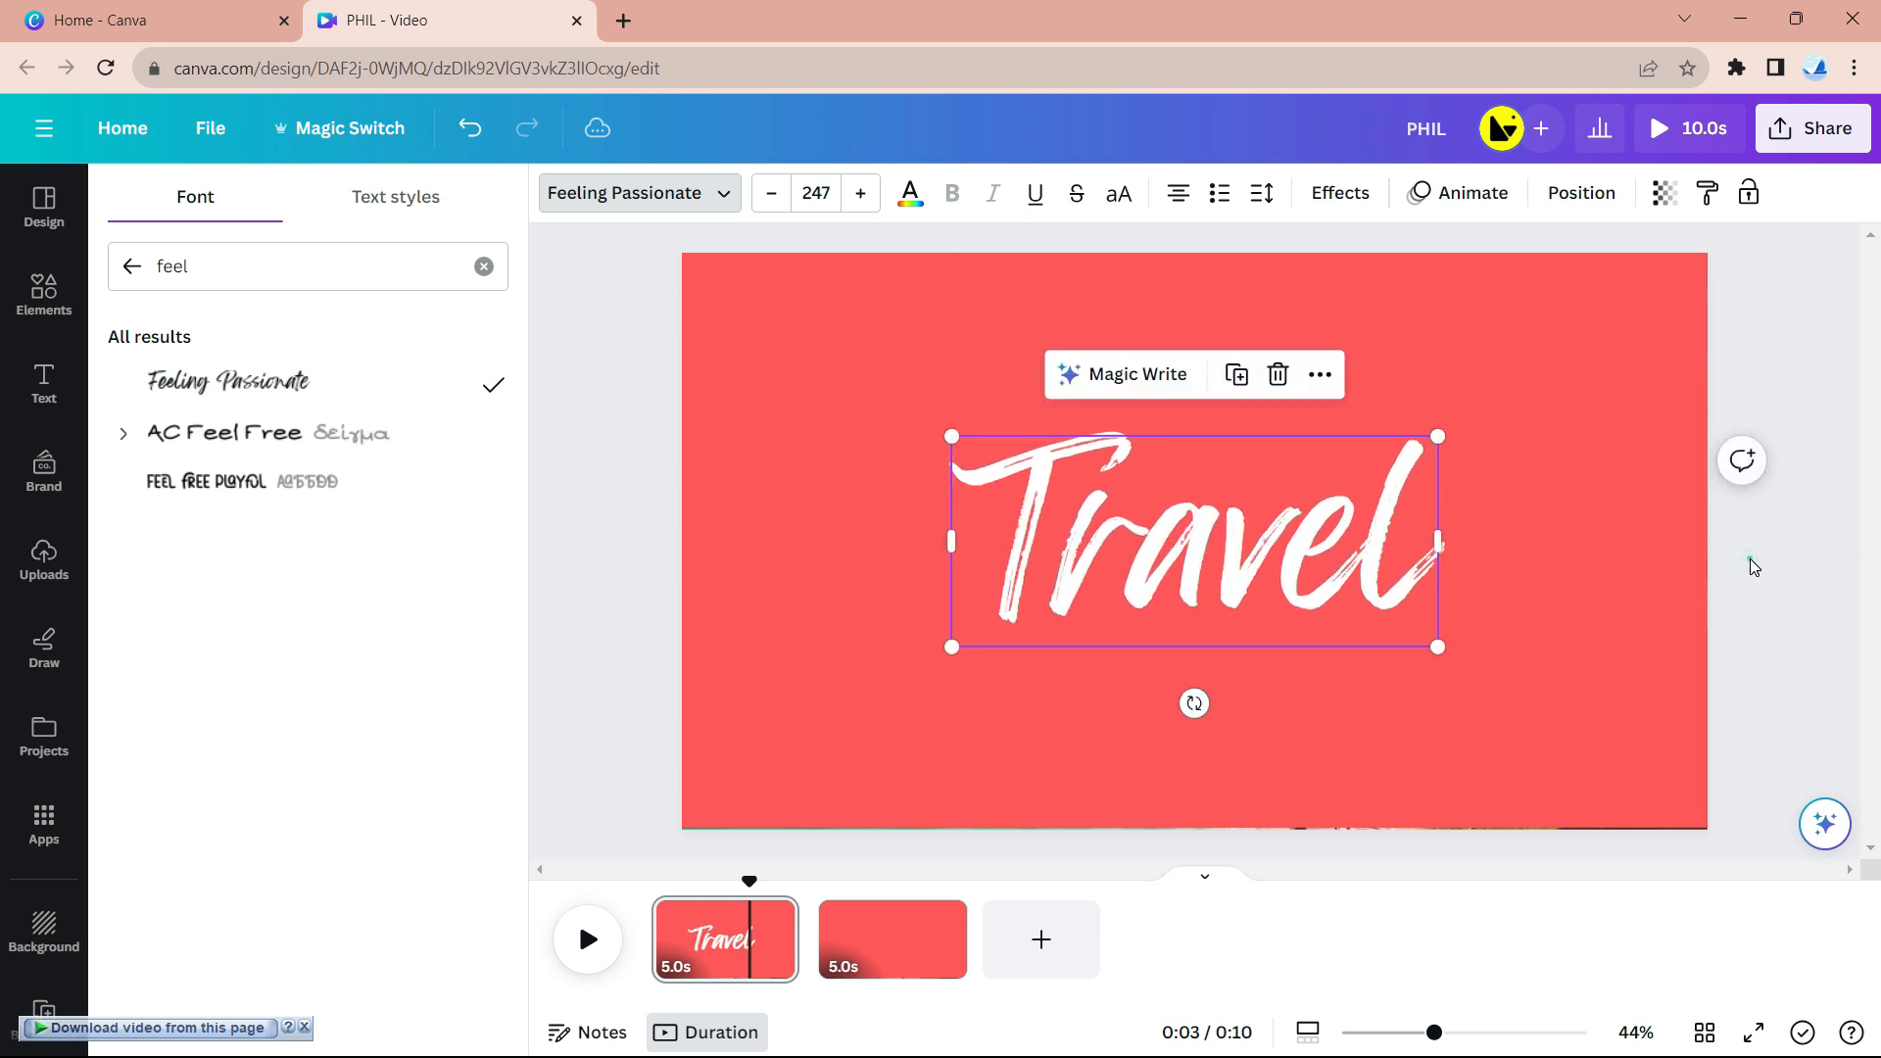
click(1623, 592)
- Apply the Bounce text animation to the Travel heading
click(1191, 609)
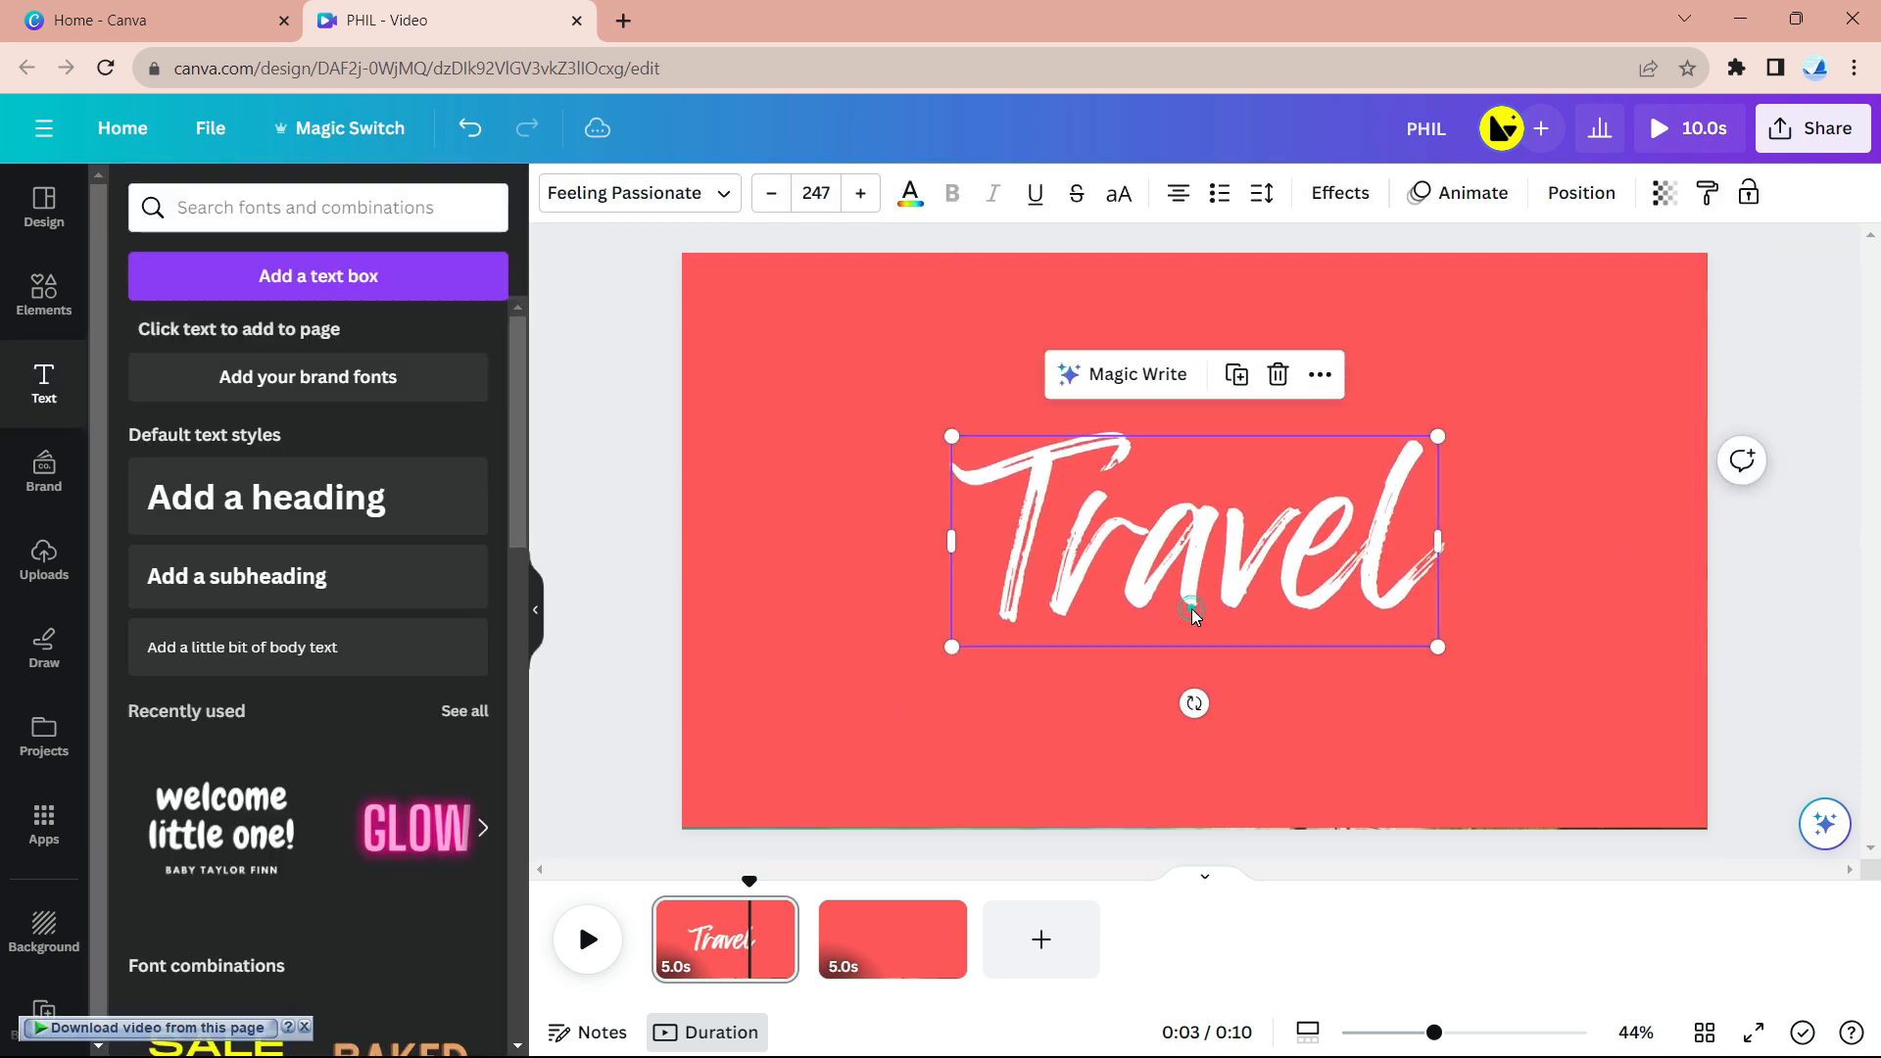
right_click(1267, 531)
click(1115, 555)
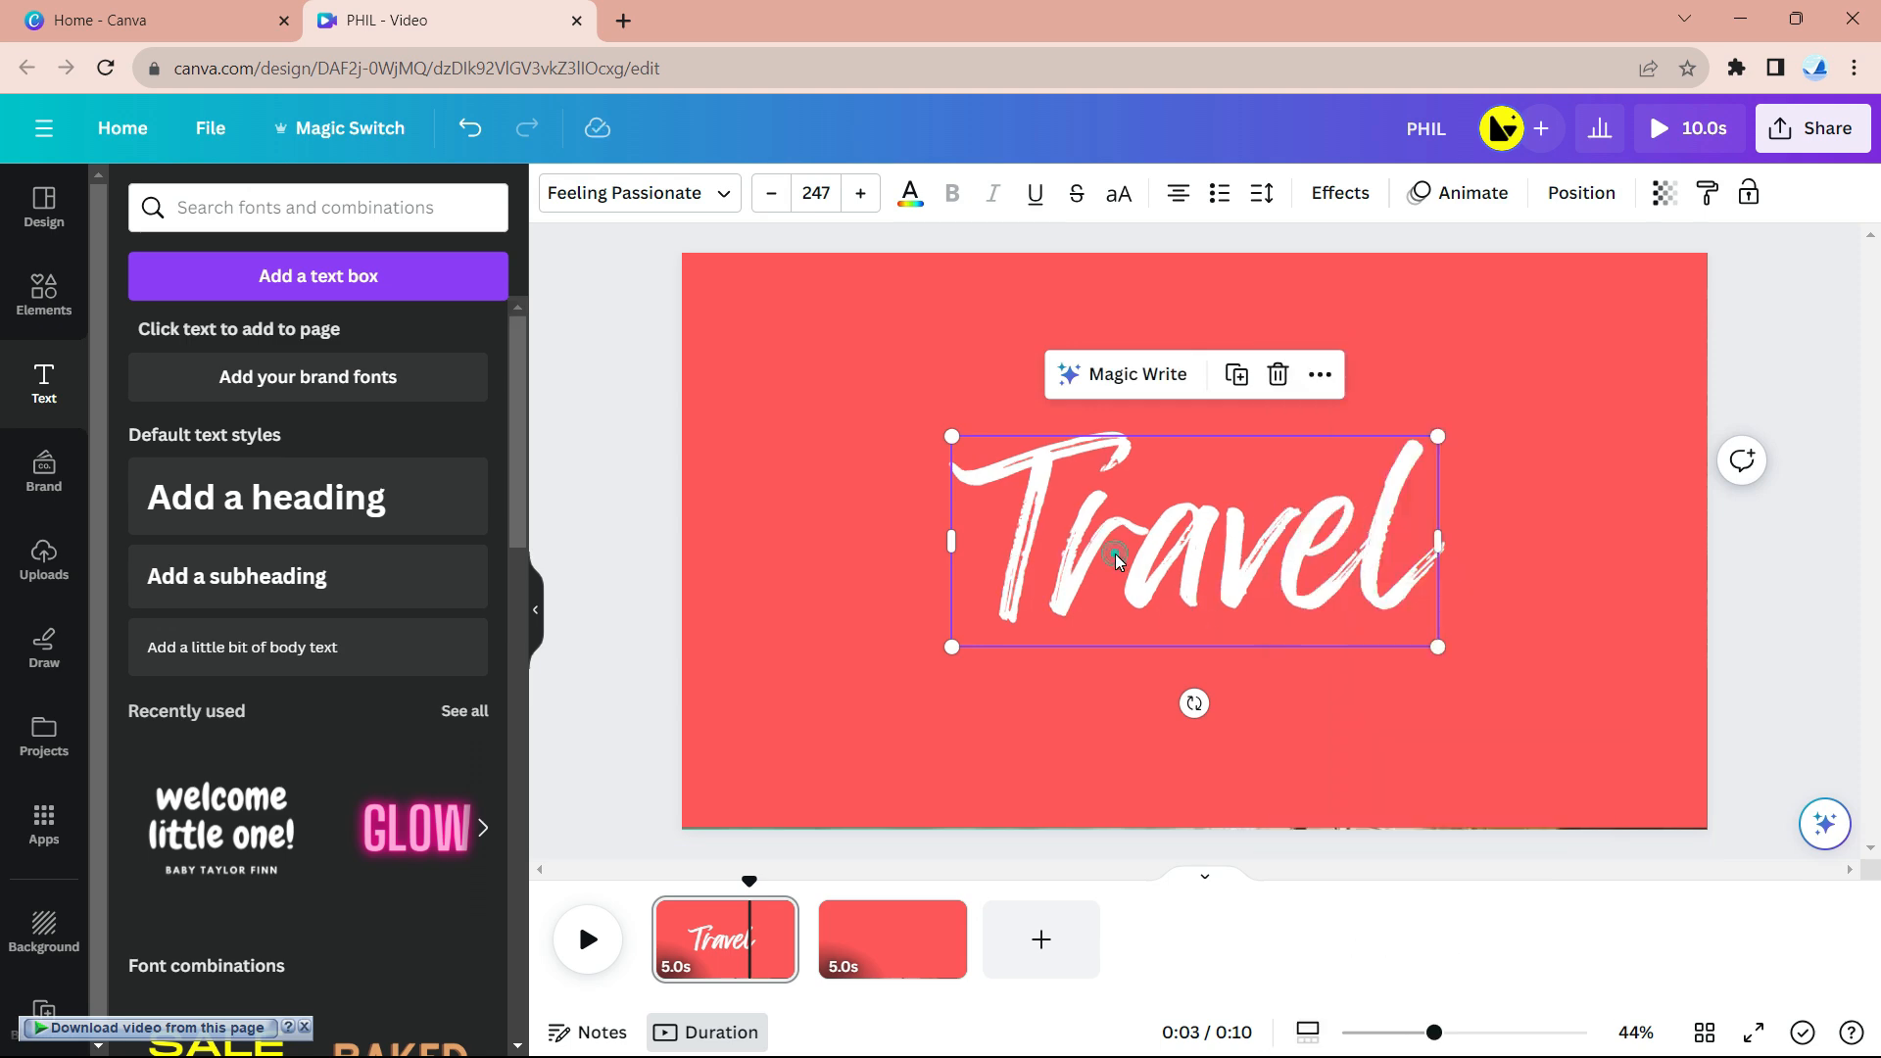
click(1469, 193)
scroll(294, 529, down, 5)
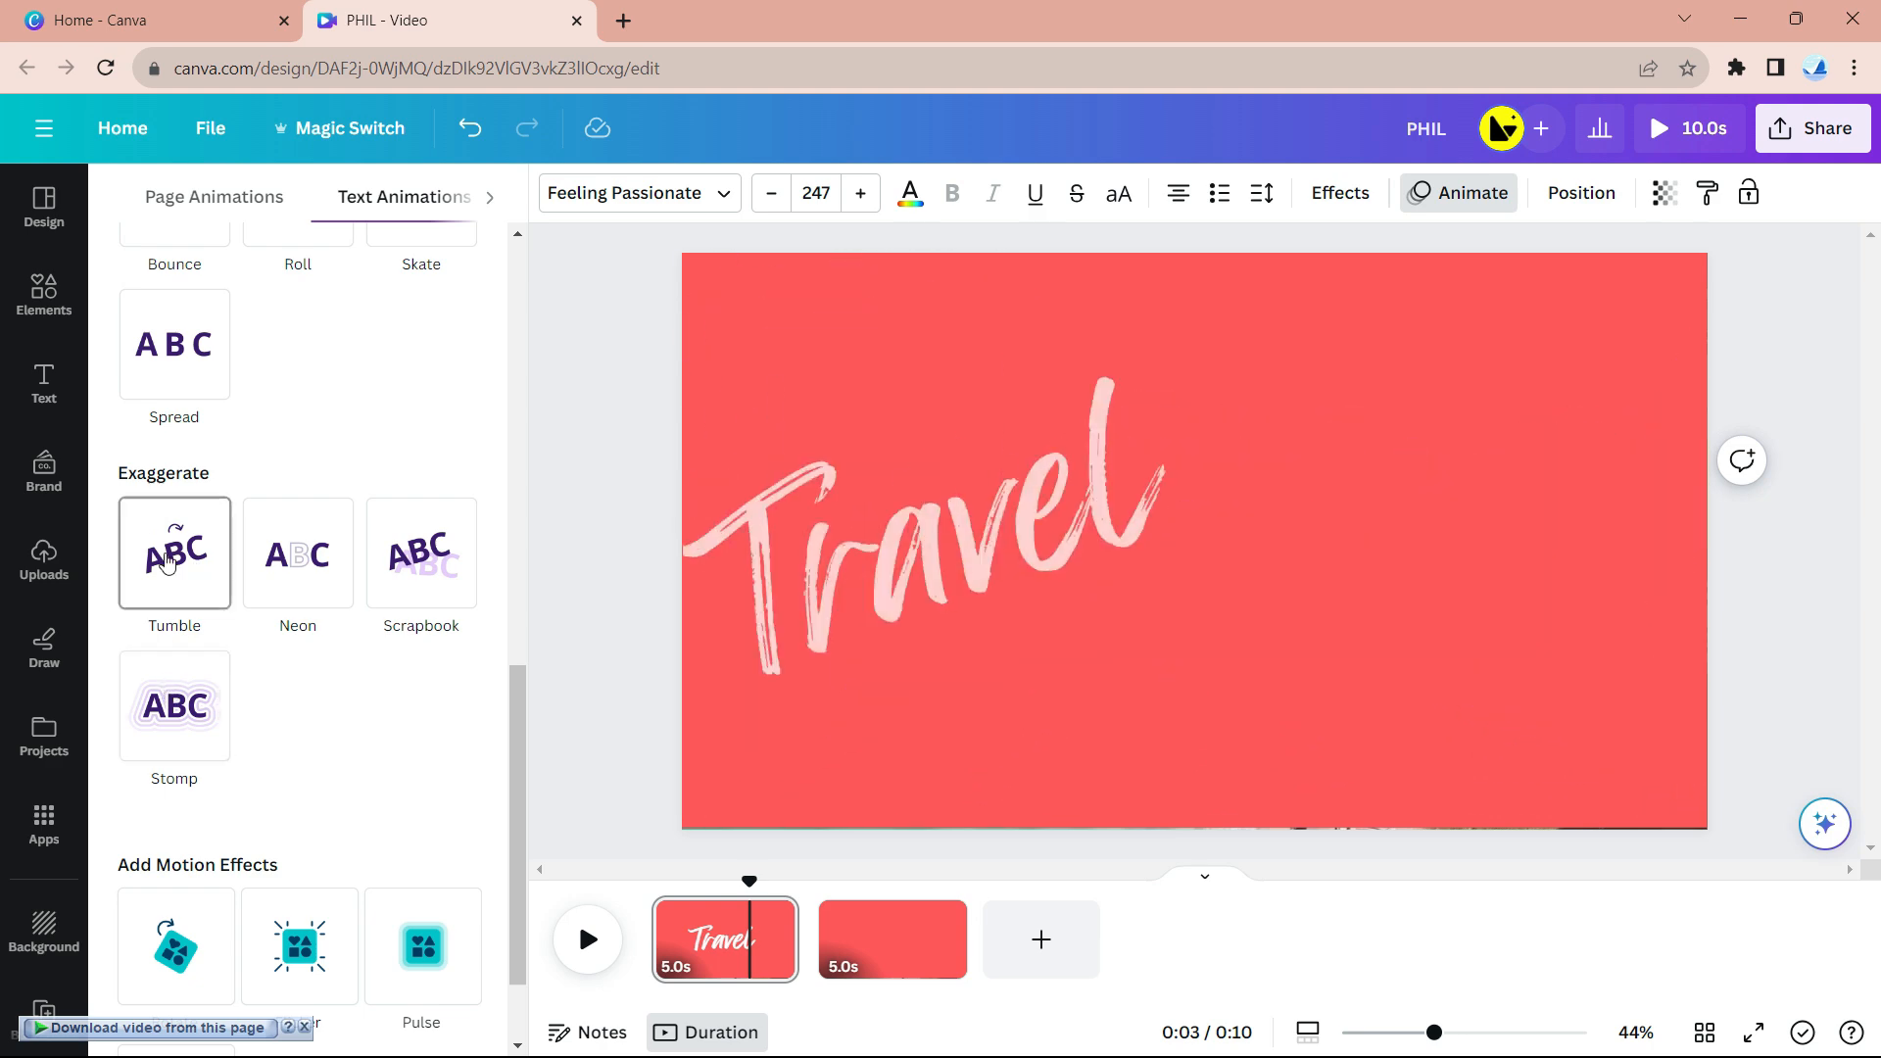
scroll(163, 597, down, 1)
scroll(167, 587, up, 5)
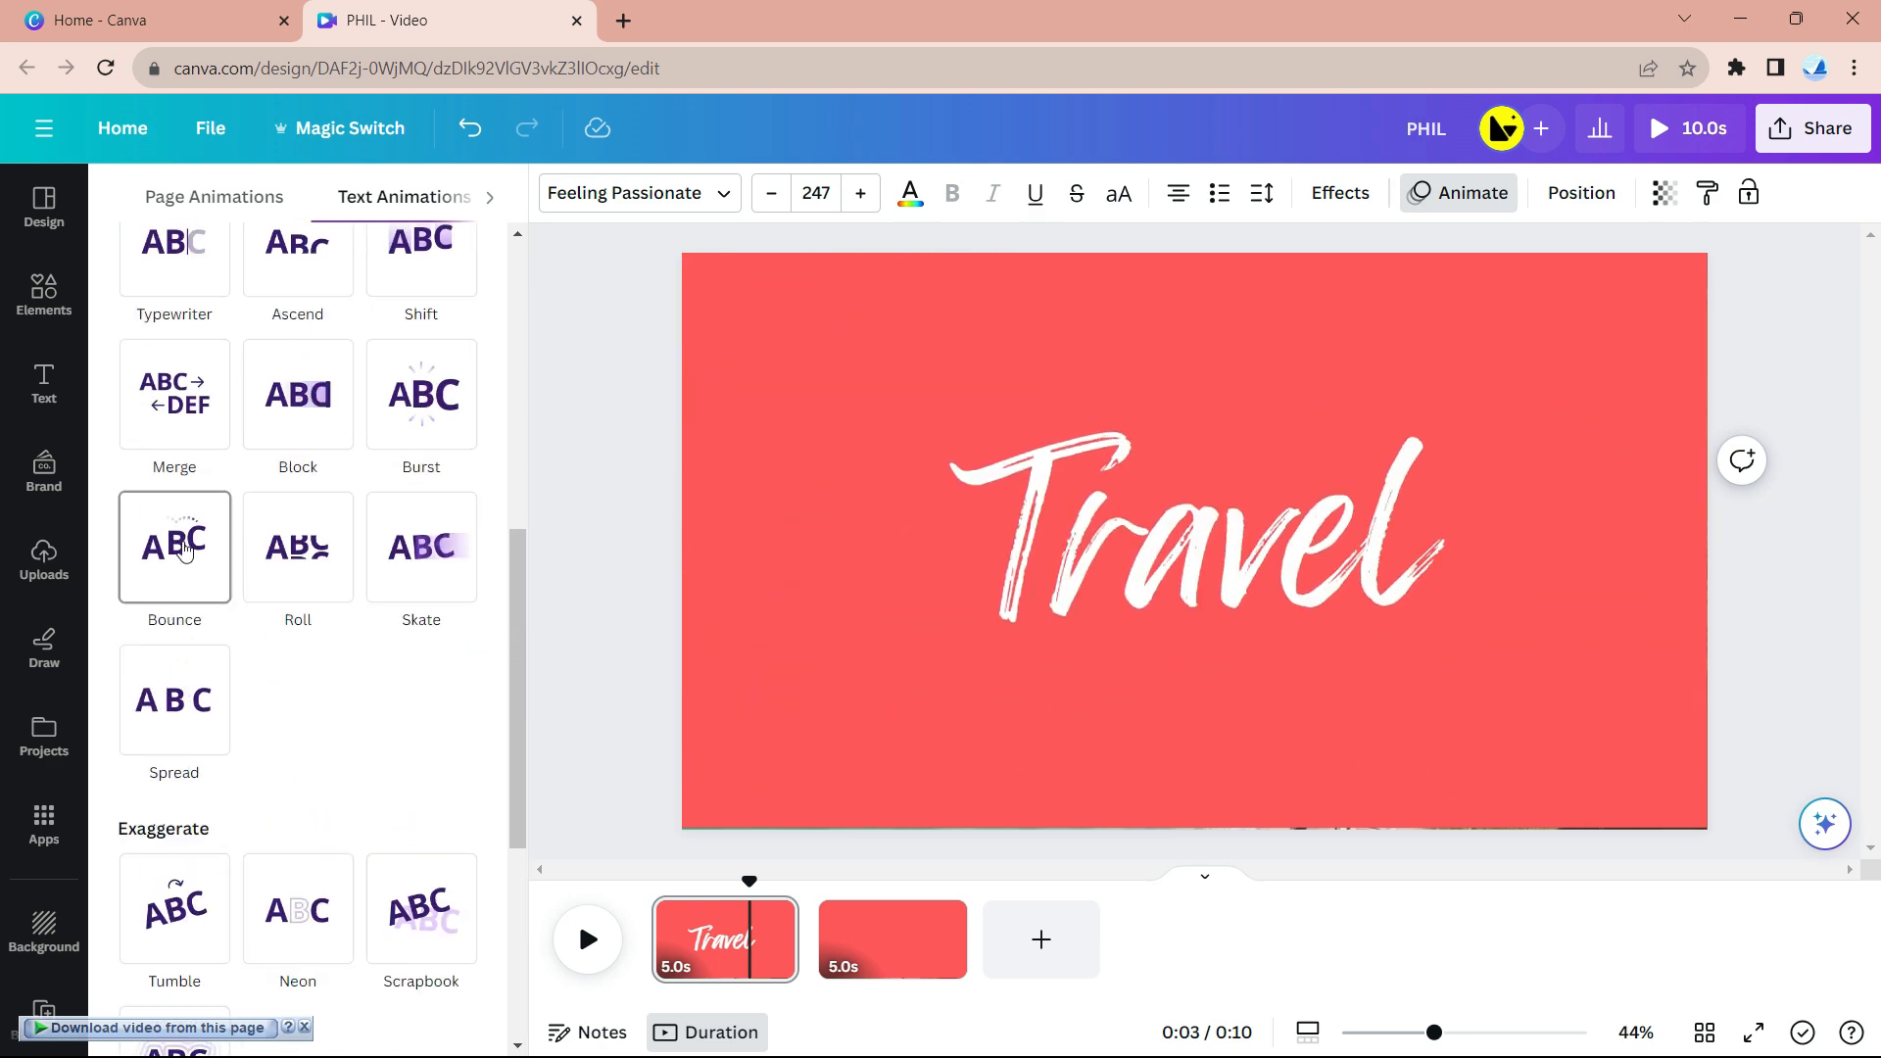
click(184, 565)
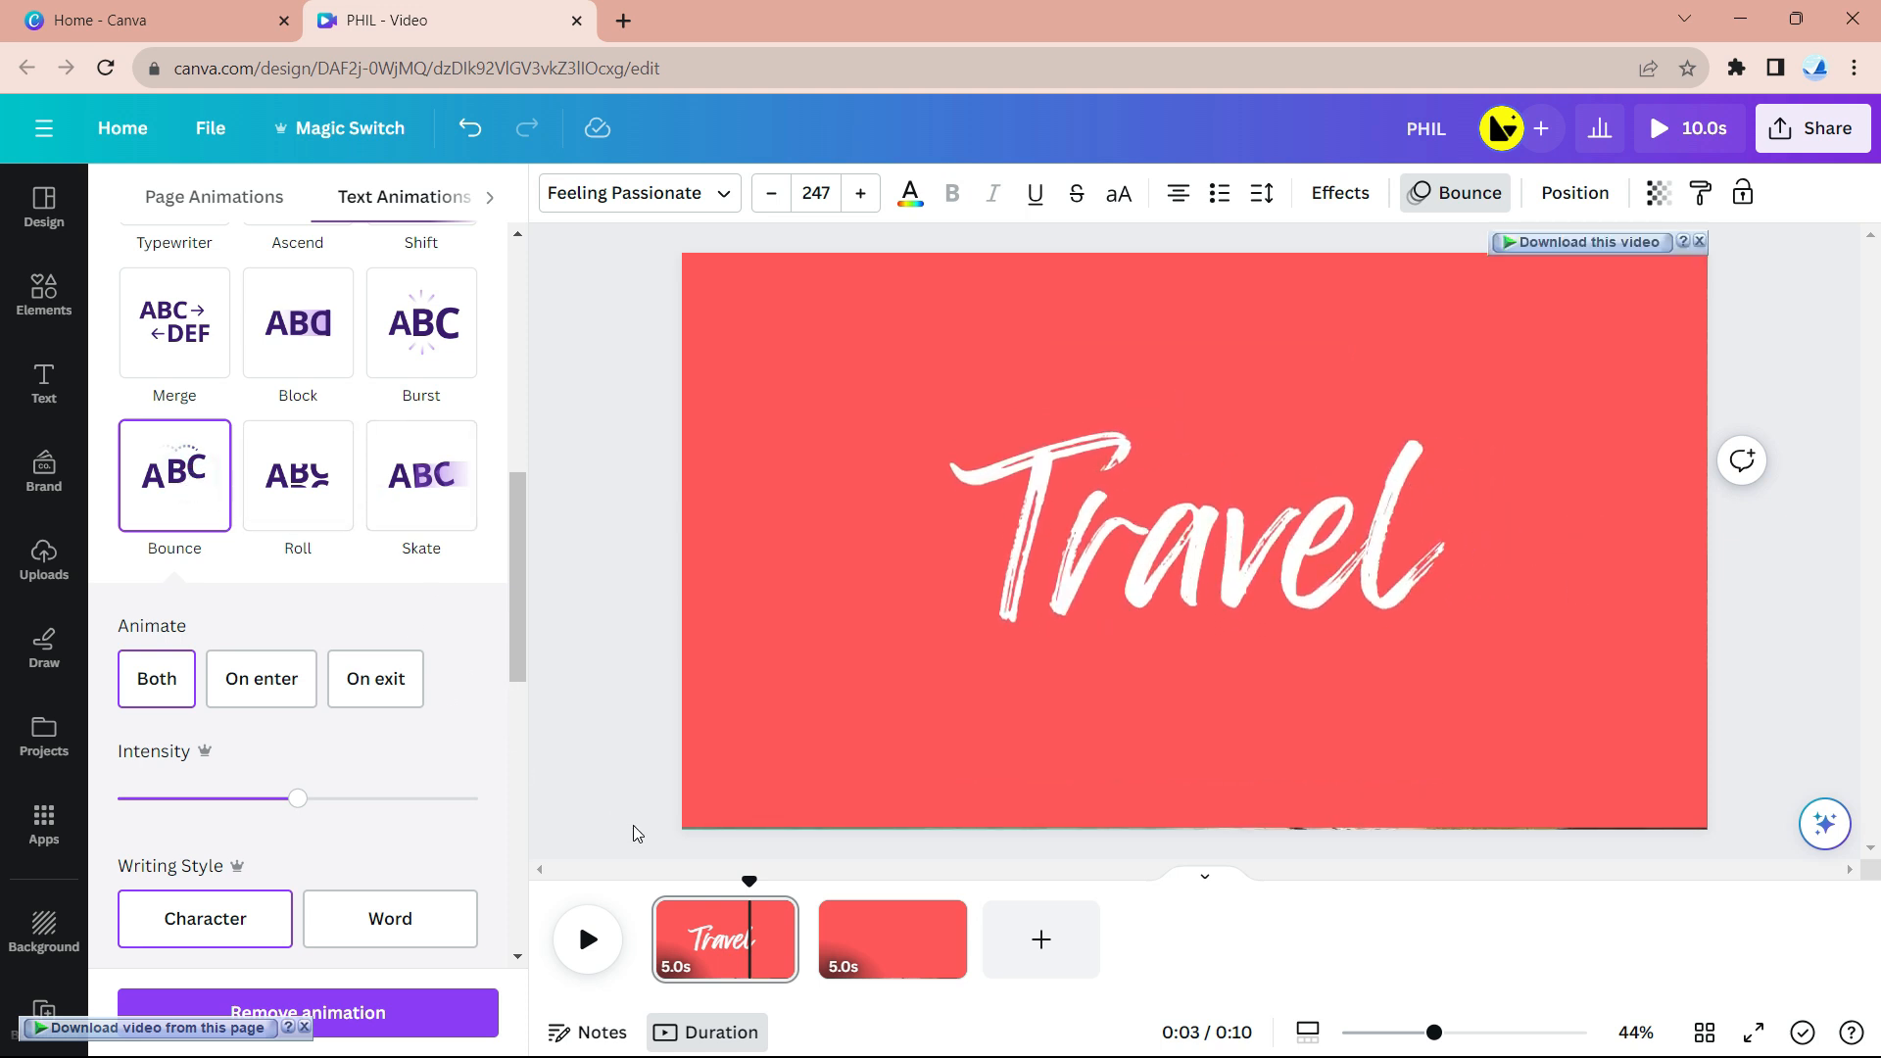
- Shorten Travel's on-screen timing to about 2.4 seconds
right_click(1164, 564)
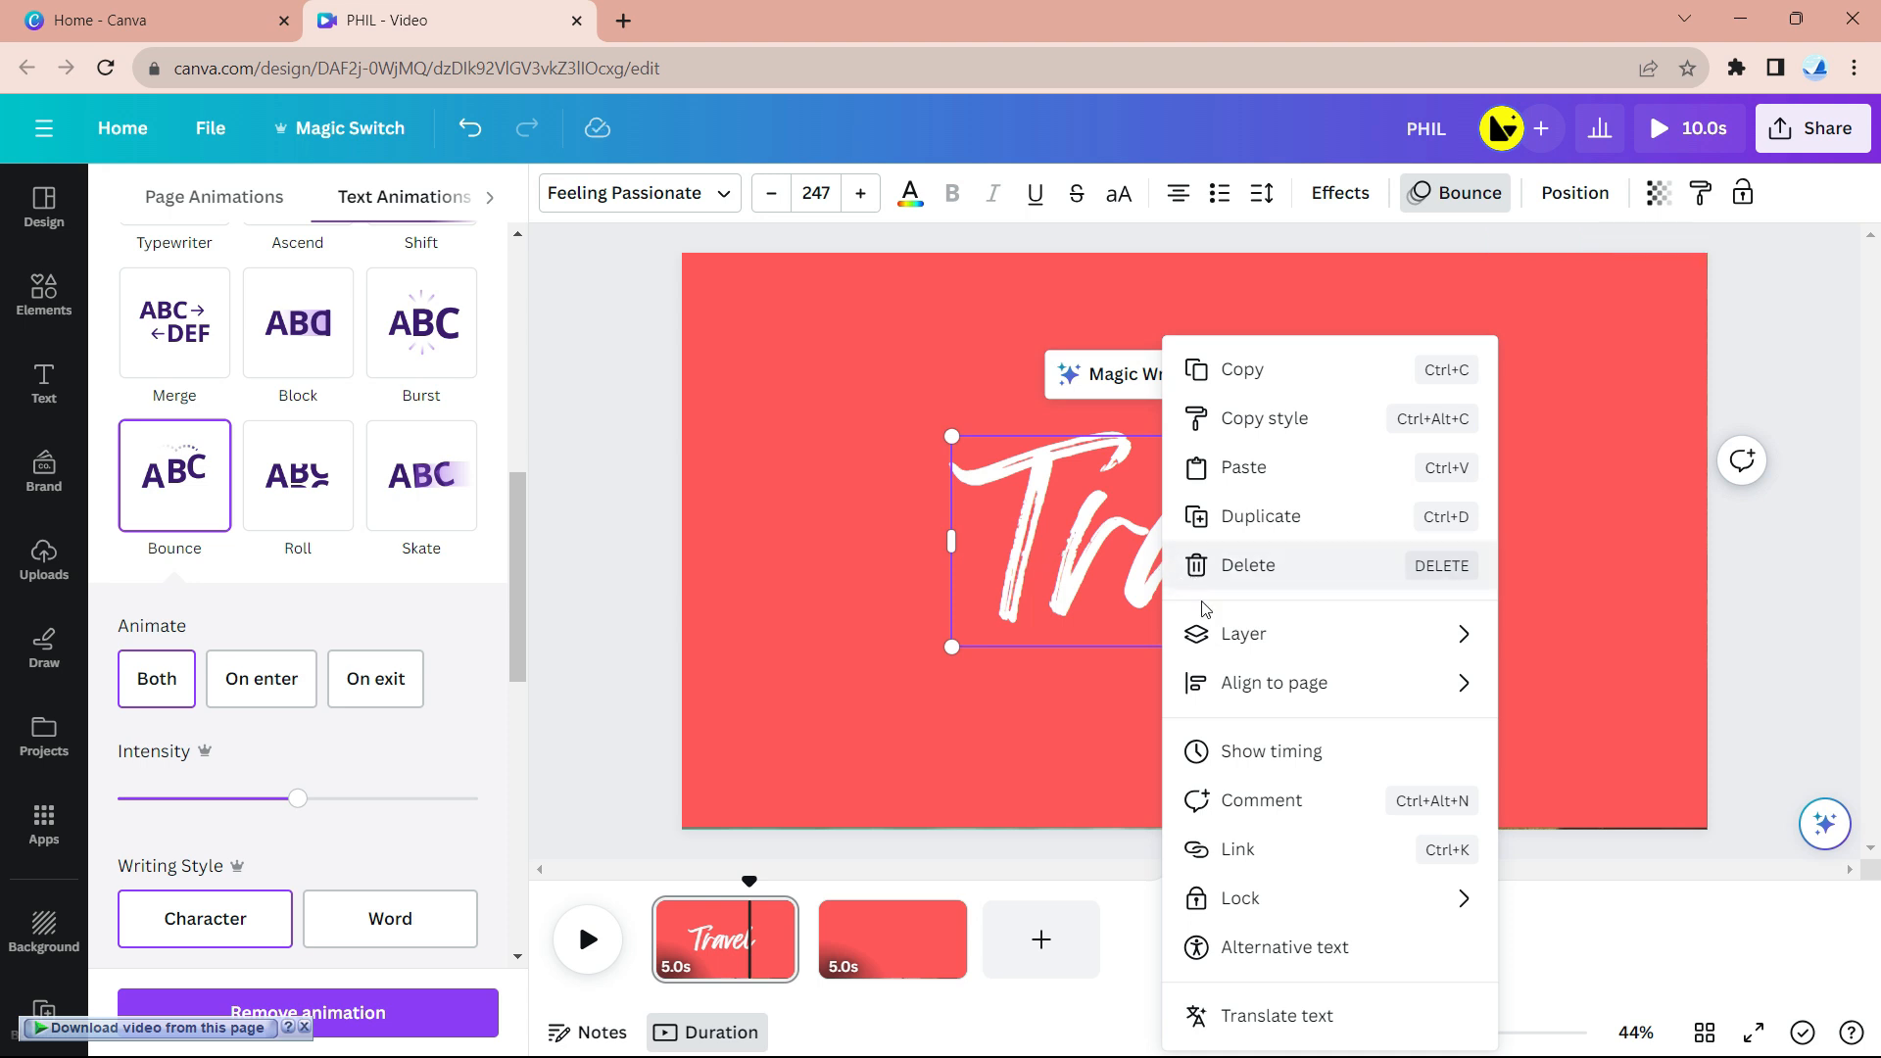
click(1283, 754)
drag(795, 897, 720, 902)
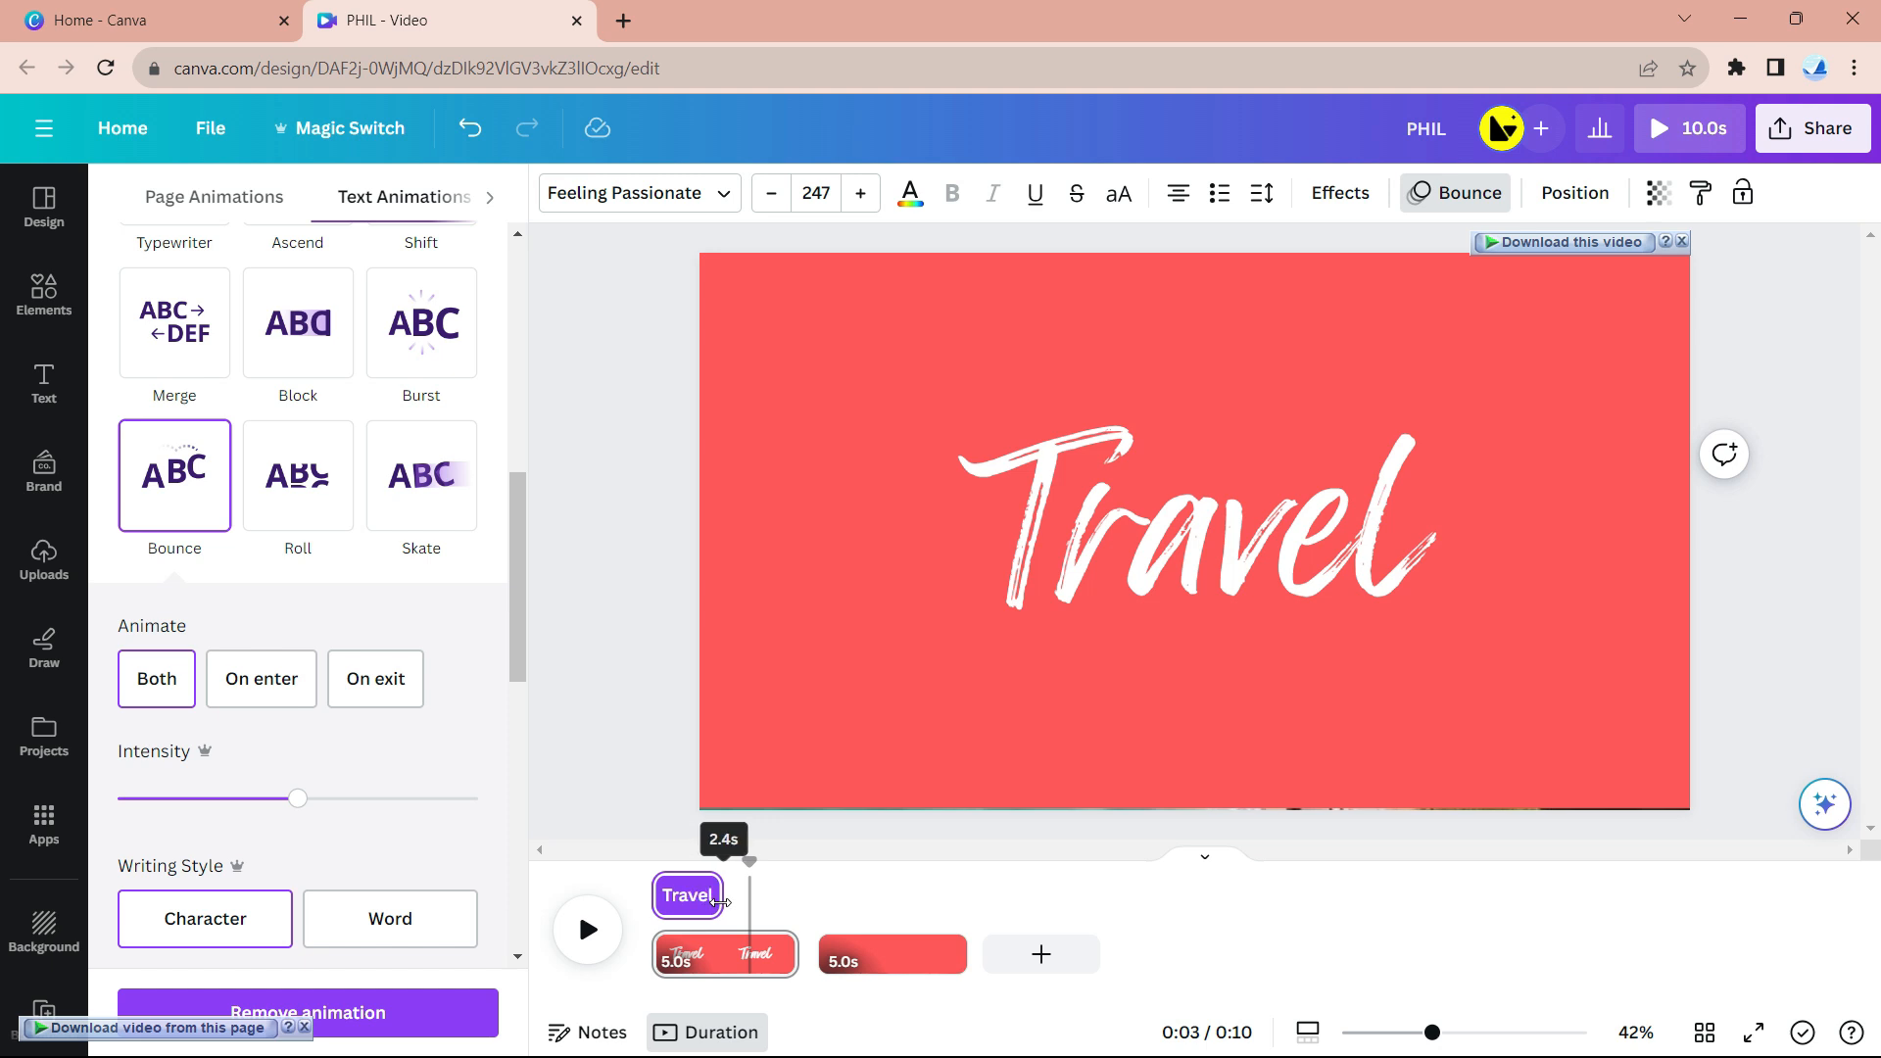
- Add a 'To' text box at size 137, narrow it, and place it over Travel's middle
click(1244, 519)
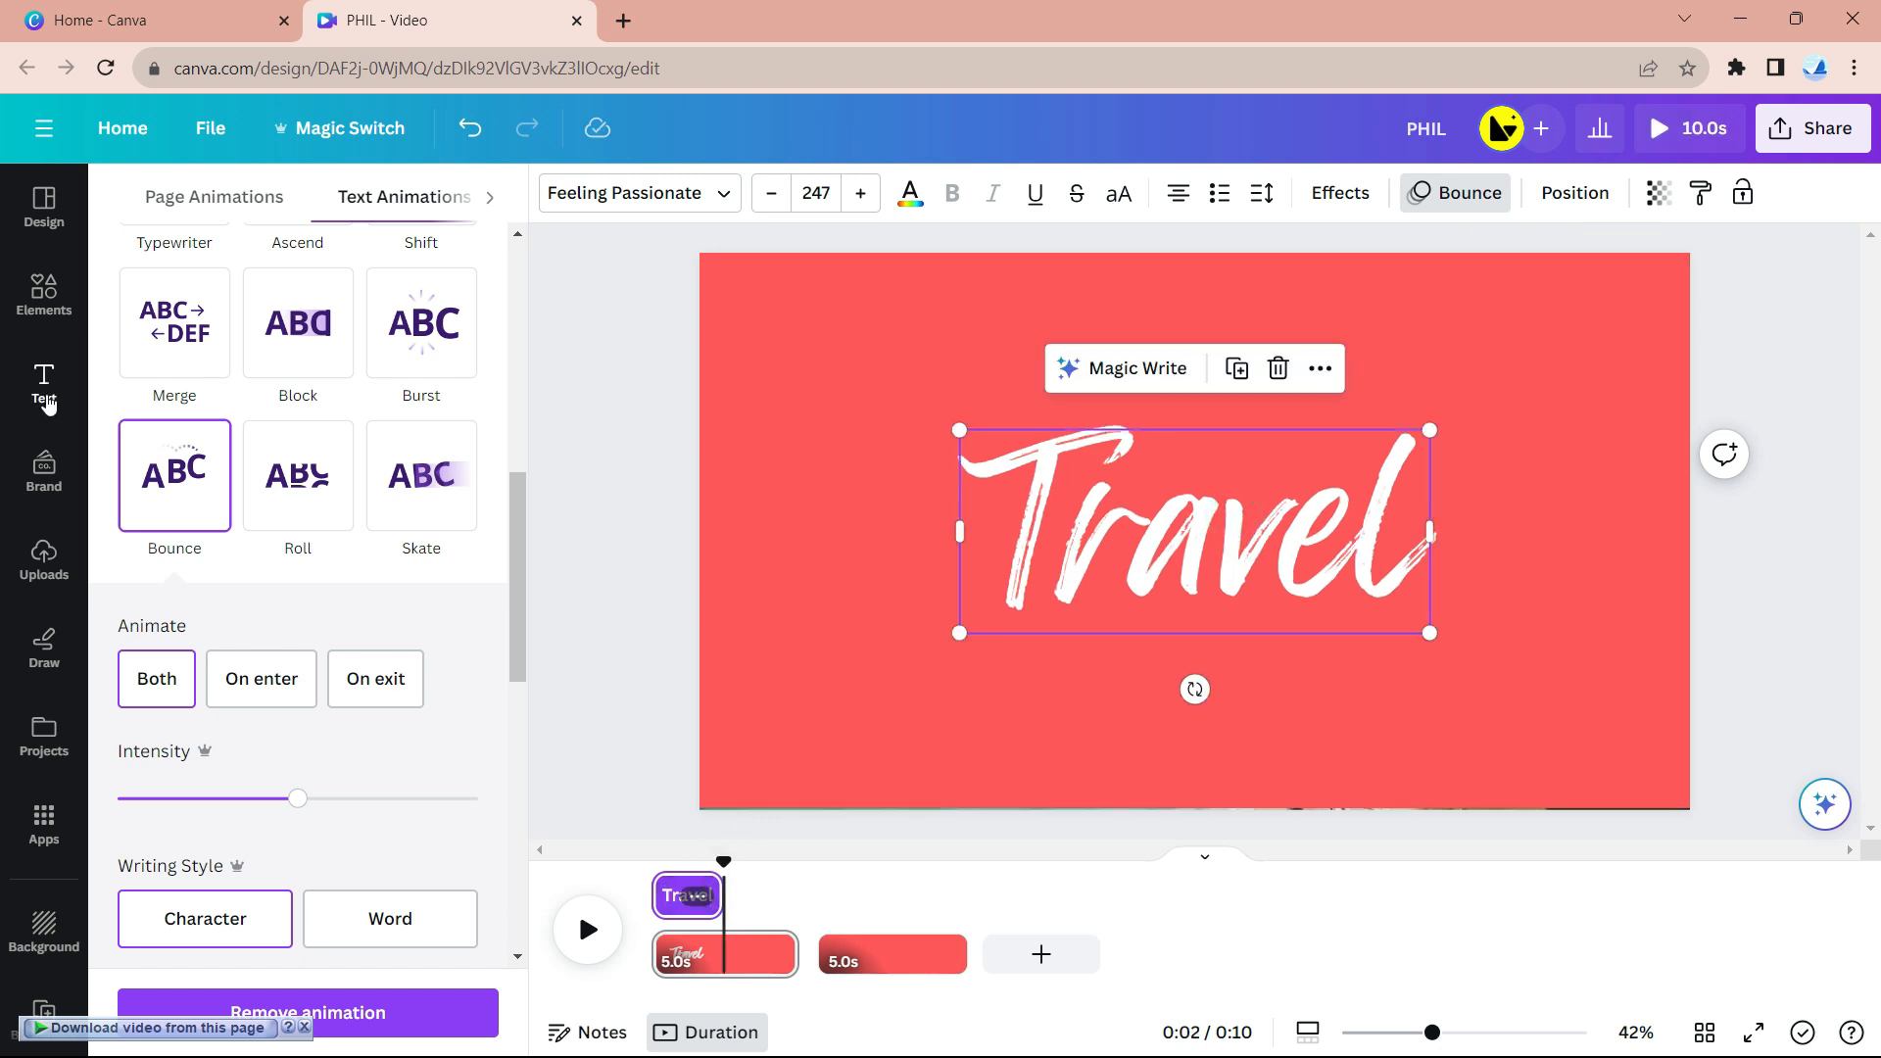
click(45, 383)
click(343, 279)
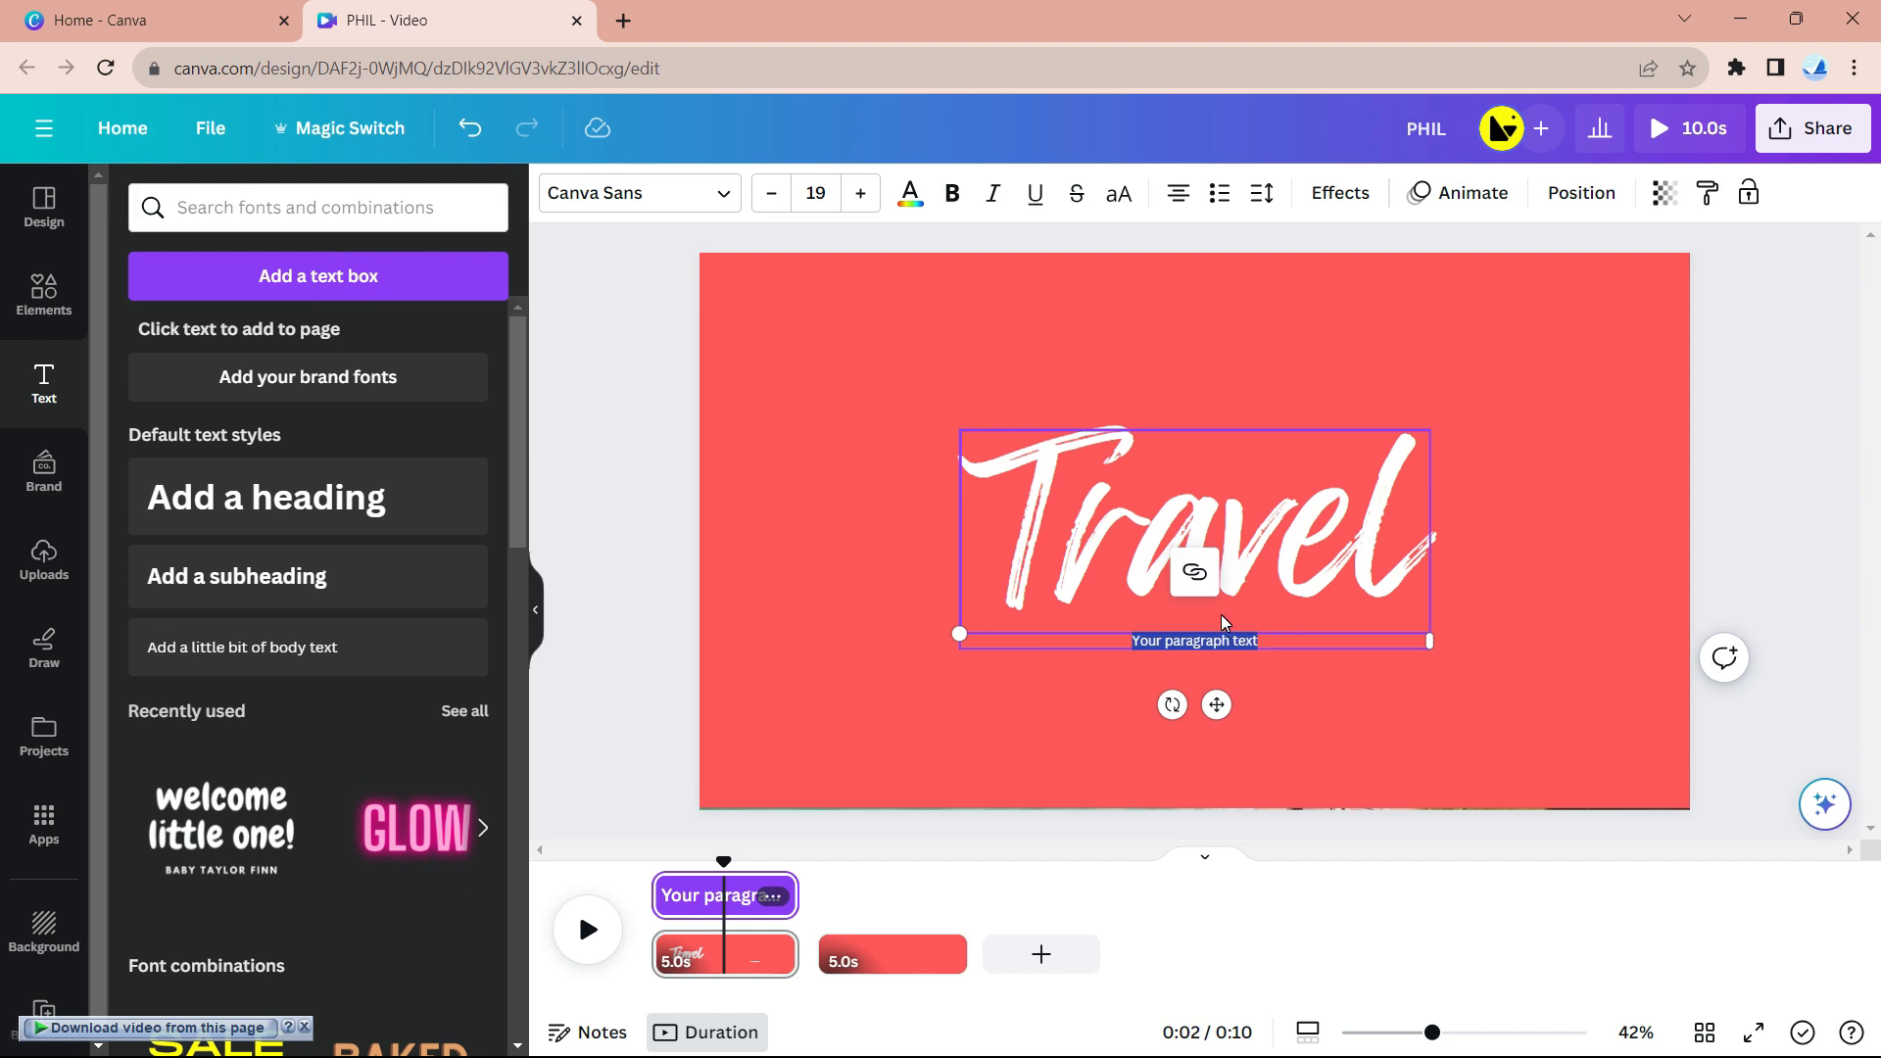
text(To)
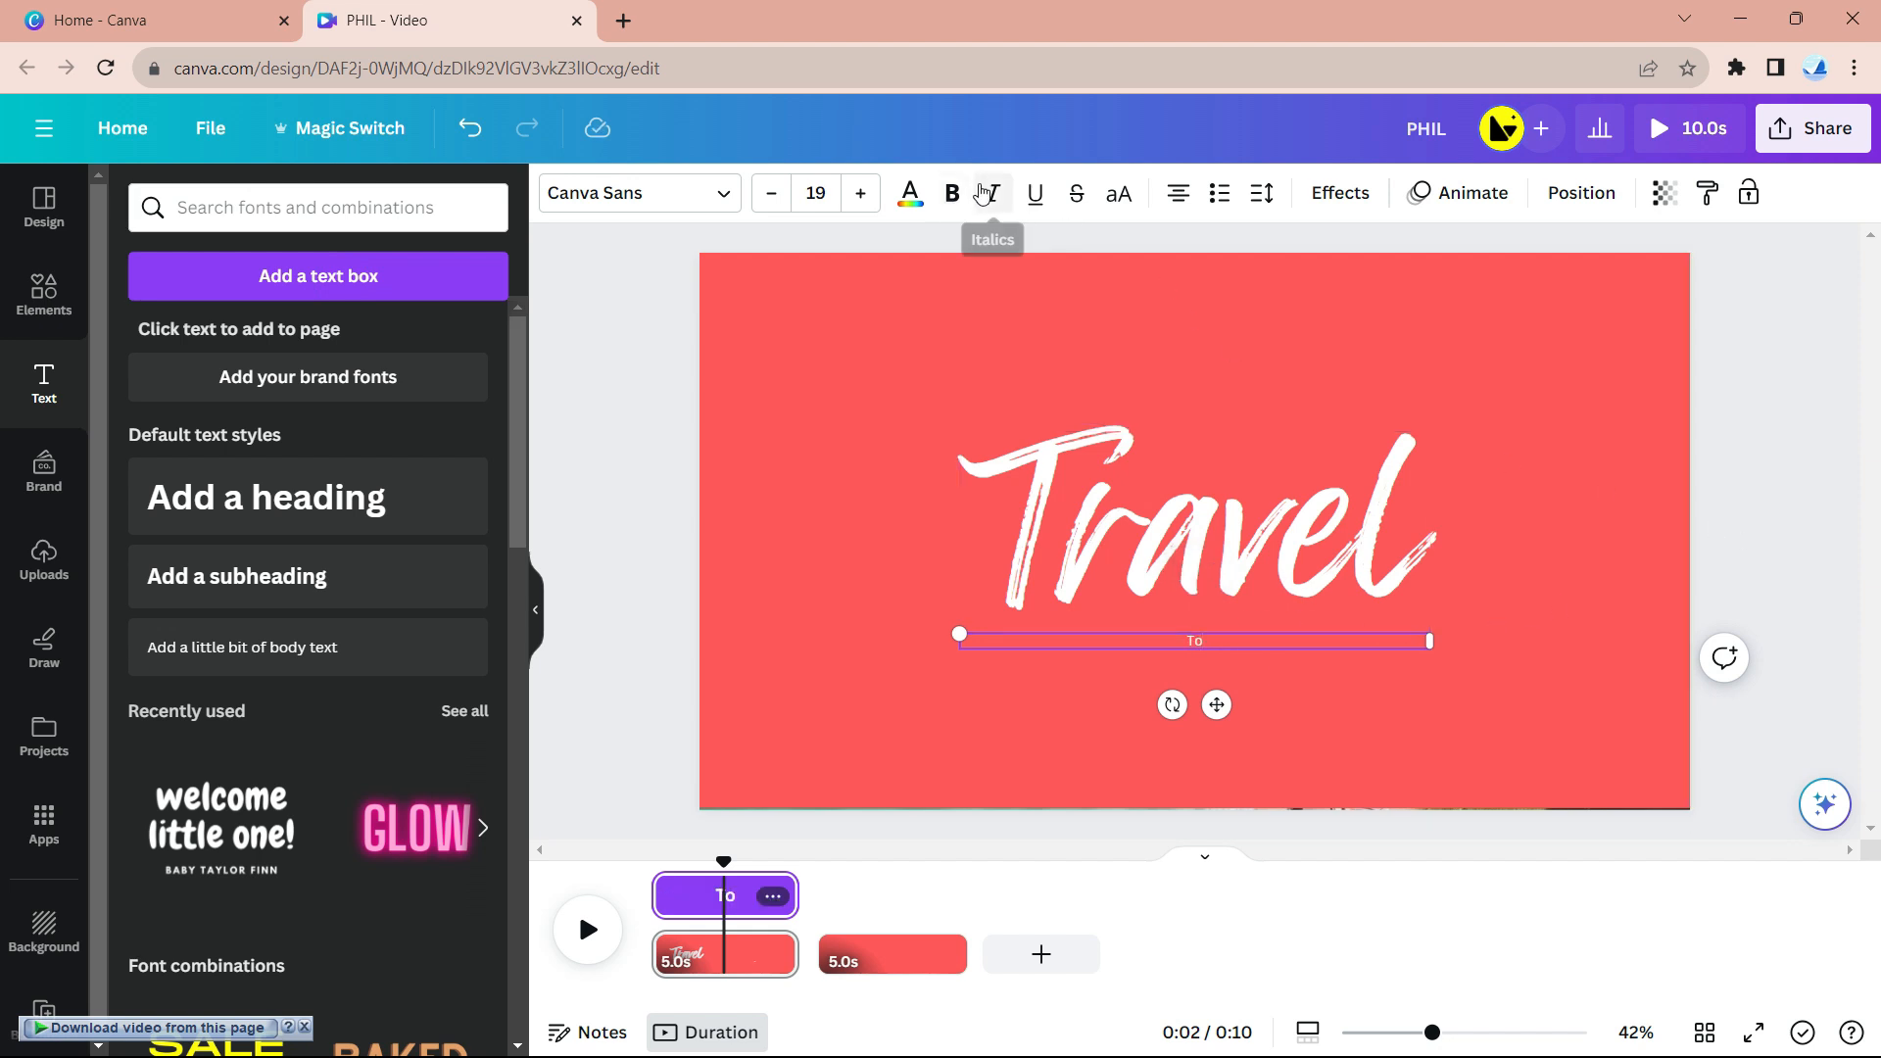
click(1789, 562)
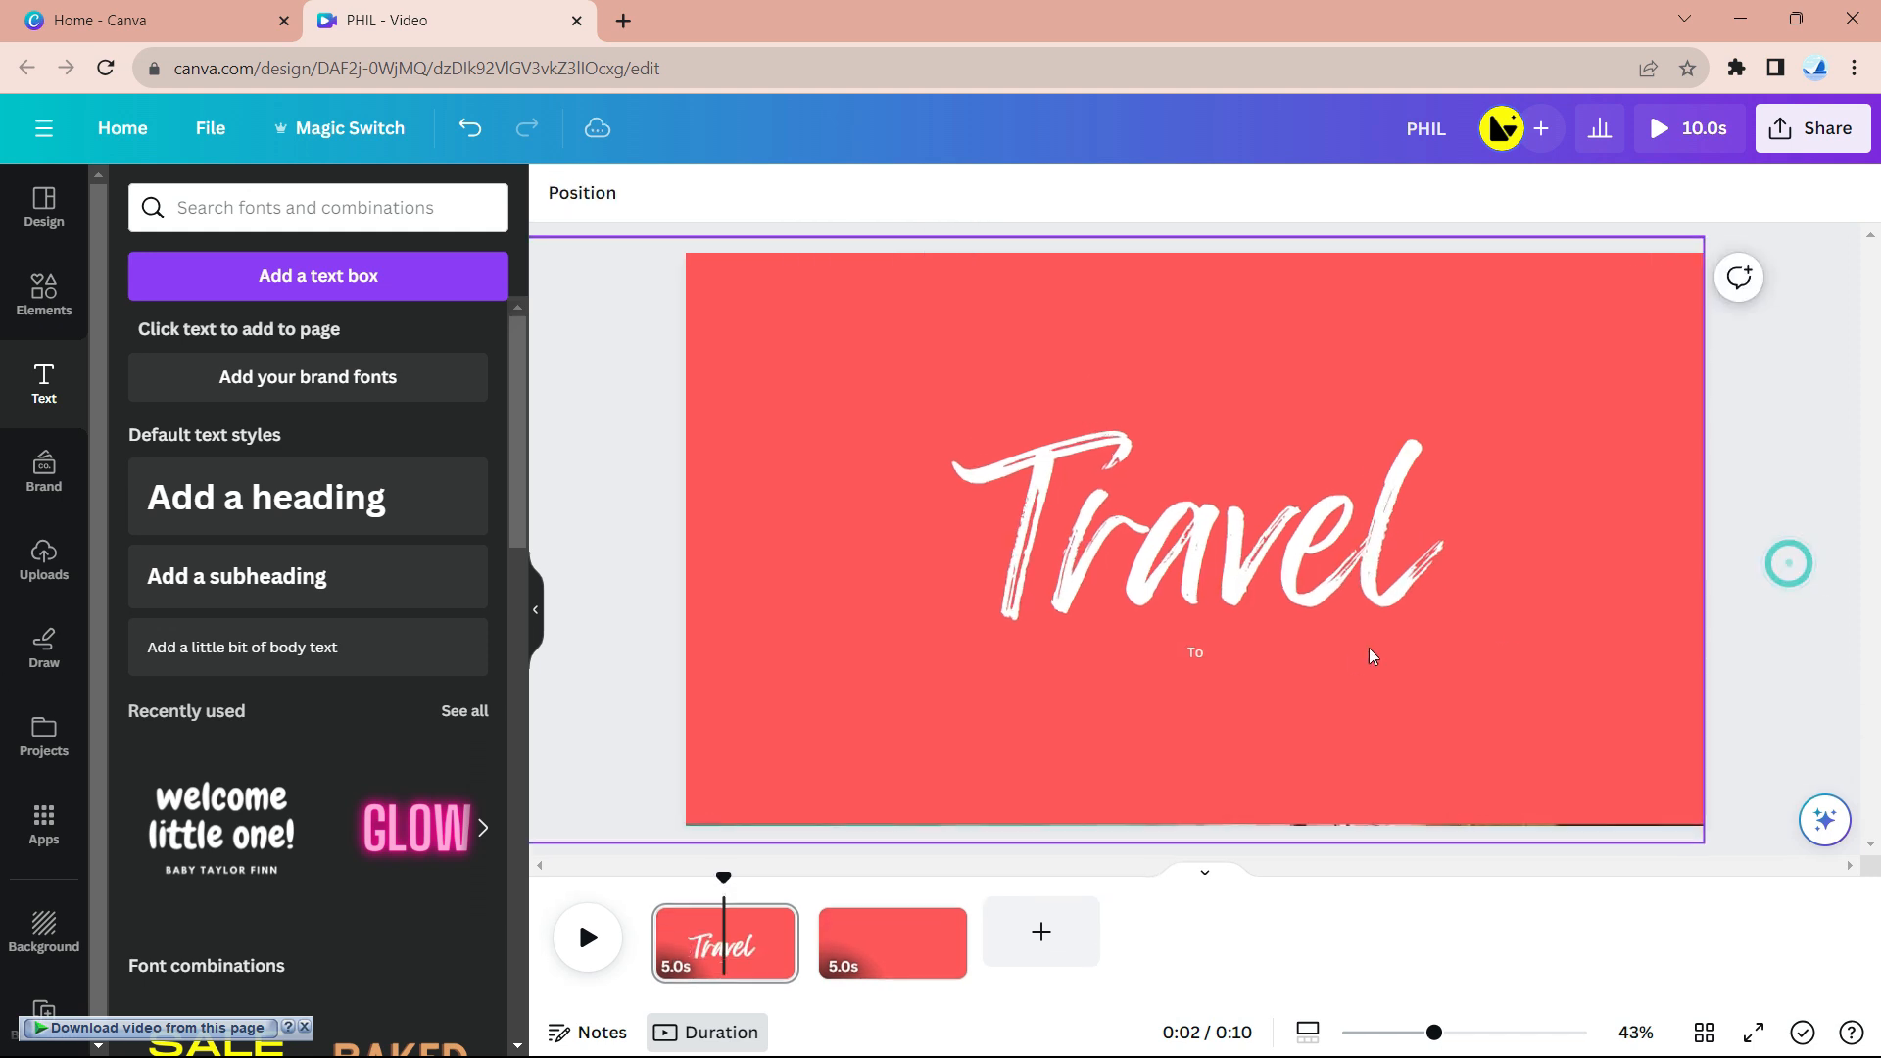
click(1222, 650)
drag(1436, 653, 730, 549)
drag(909, 619, 1217, 553)
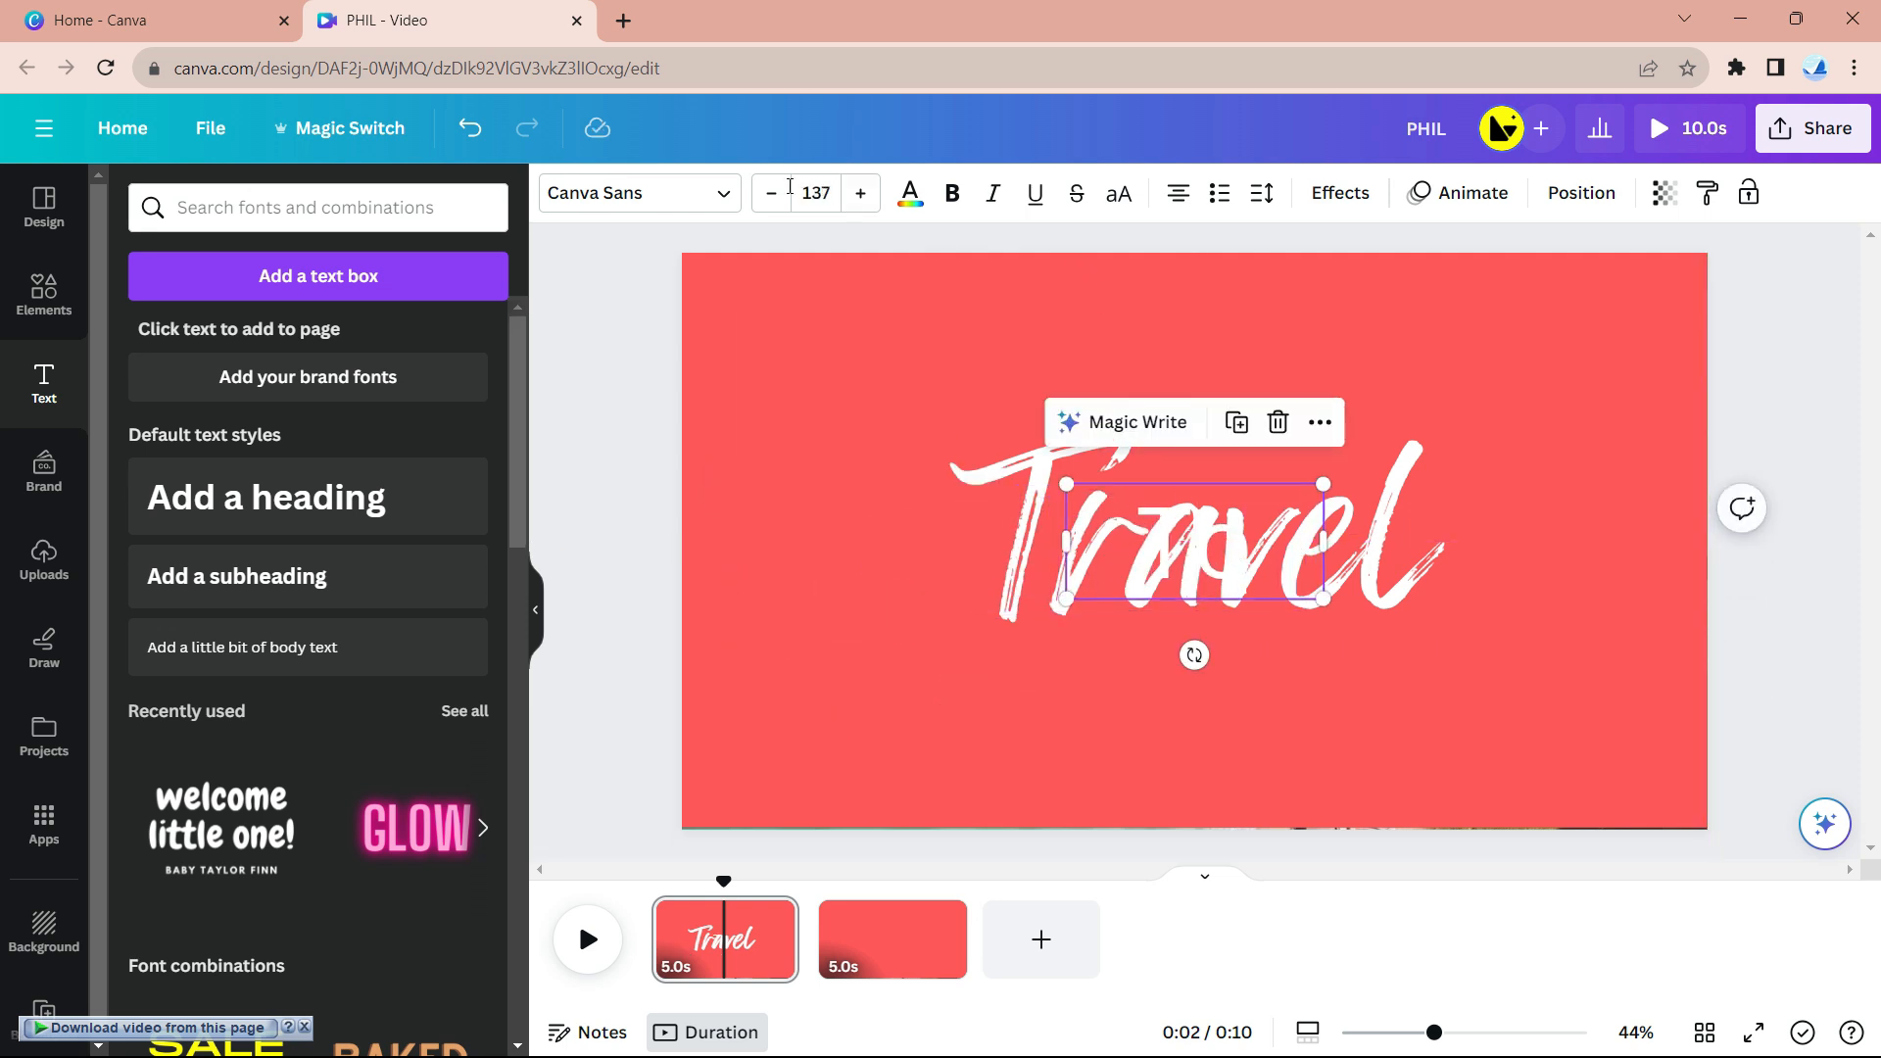
- Set 'To' in Feeling Passionate at size 176, centred over Travel
click(639, 193)
click(362, 387)
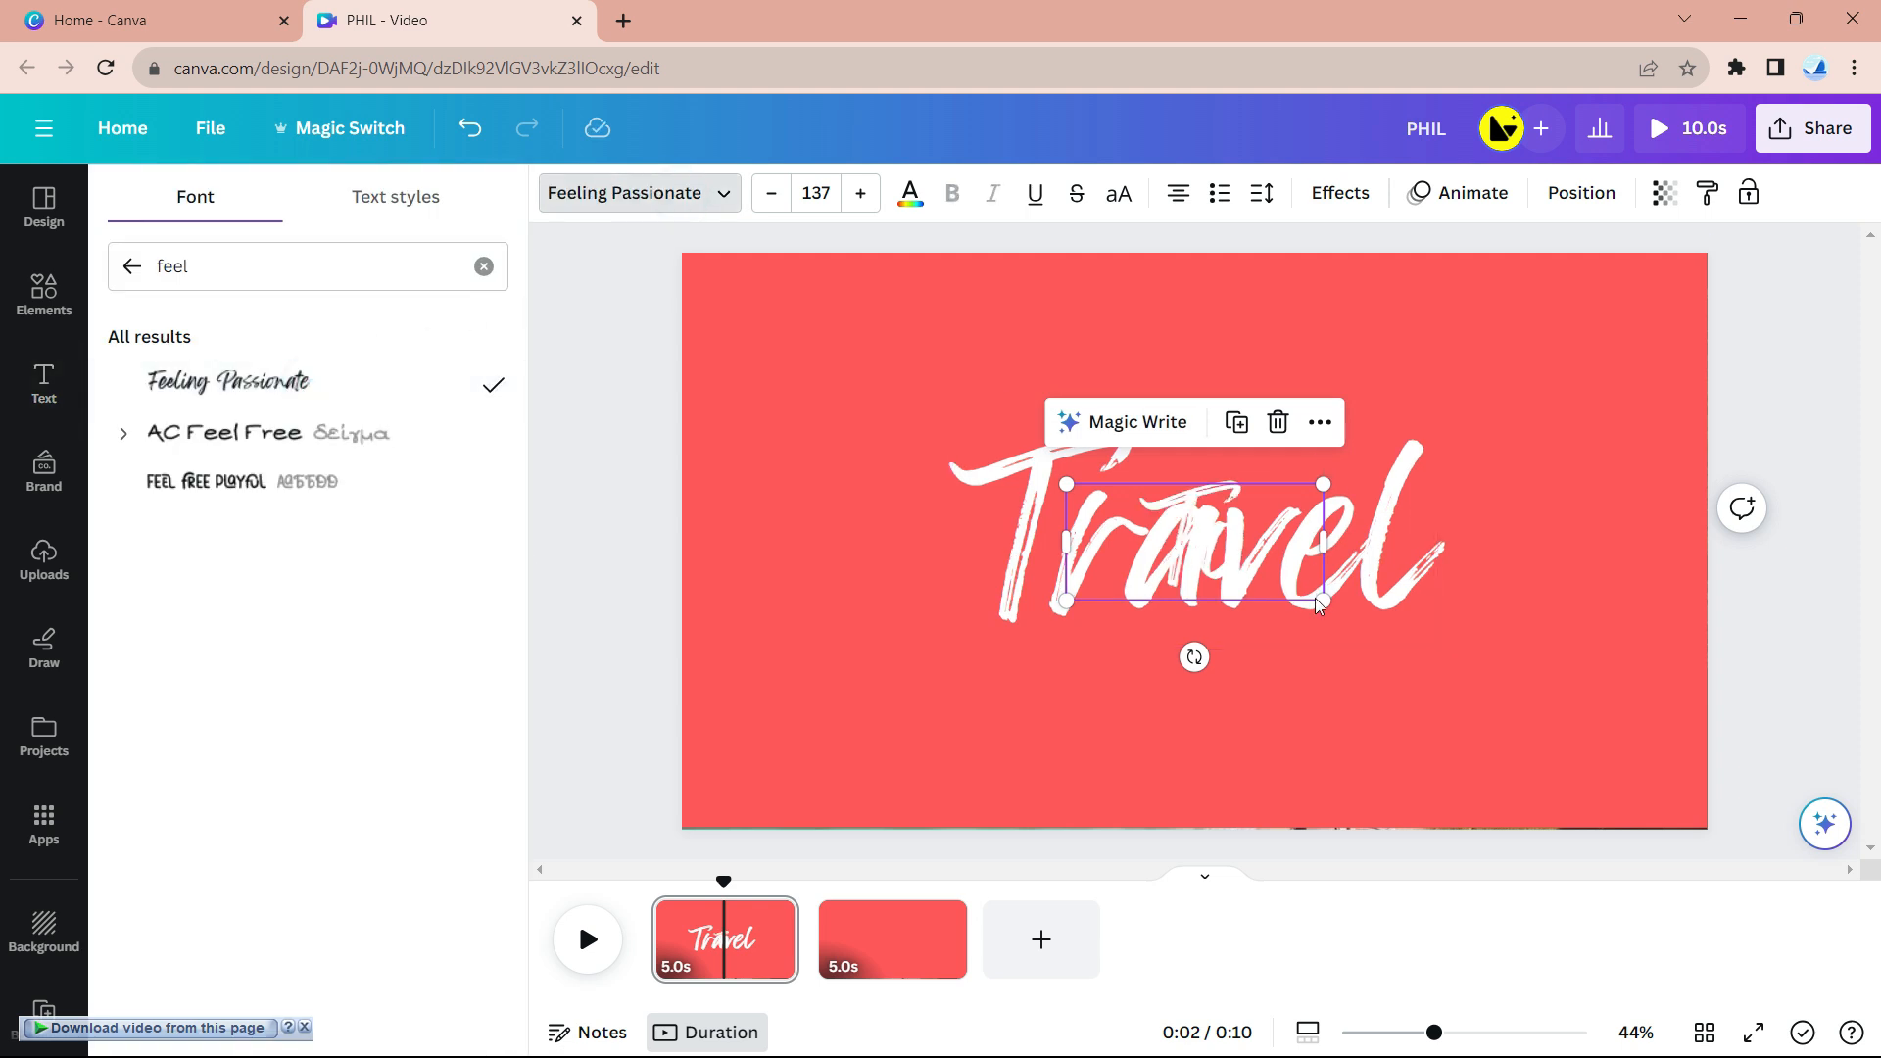
drag(1327, 603, 1397, 633)
drag(1264, 566, 1223, 546)
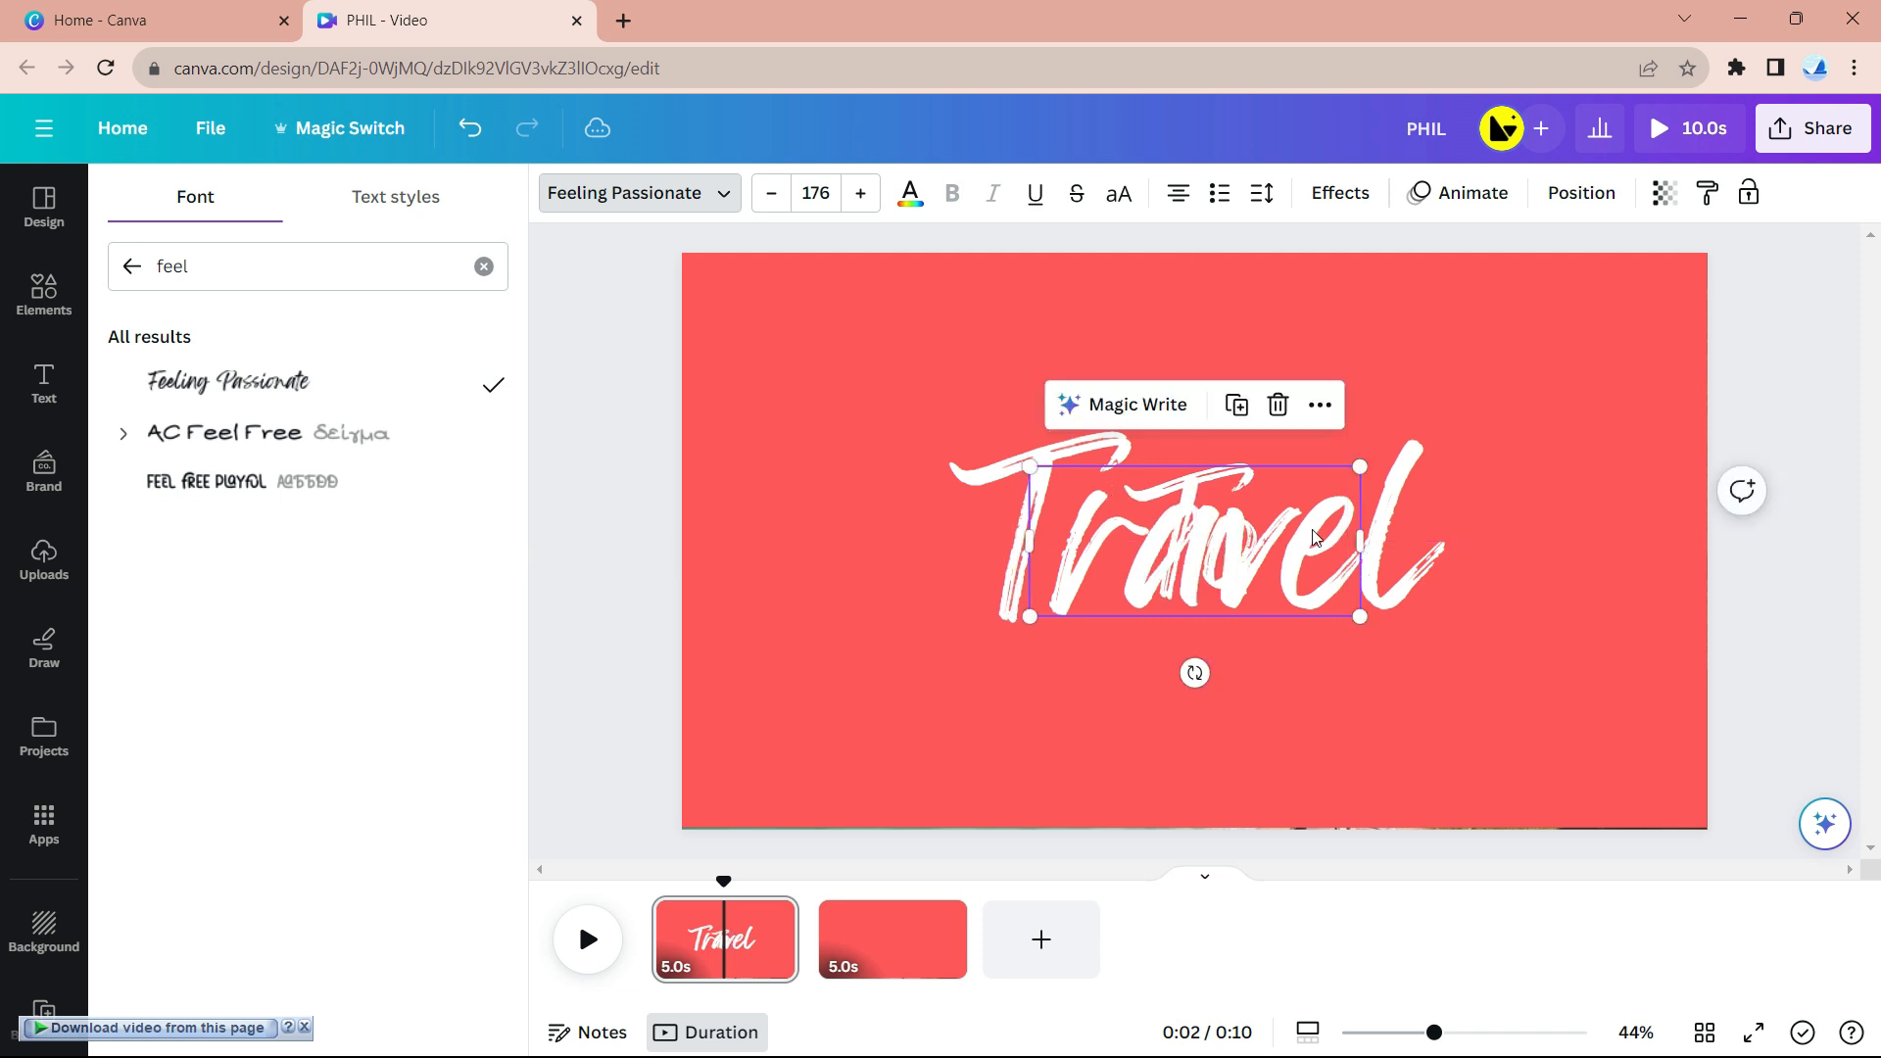
- Give 'To' the Bounce animation after trying Tumble
click(1472, 193)
scroll(244, 697, down, 5)
click(186, 583)
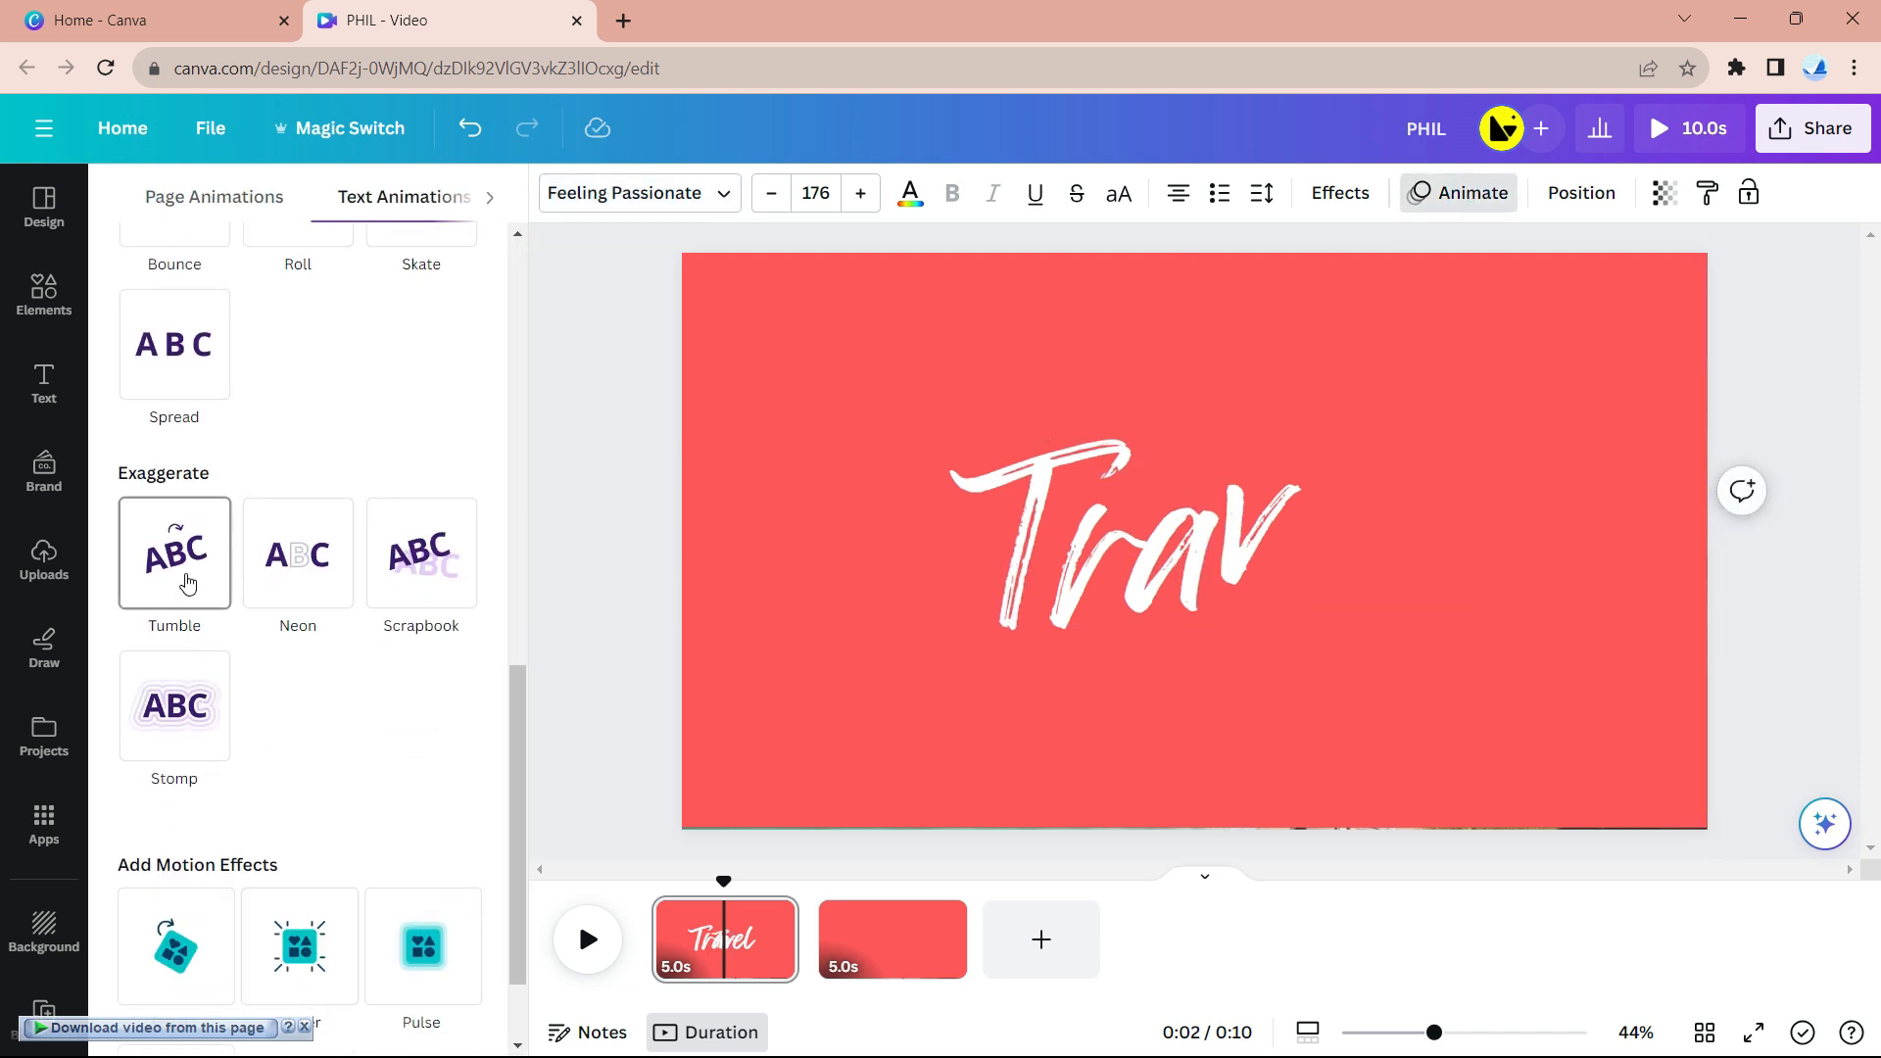
scroll(175, 708, up, 3)
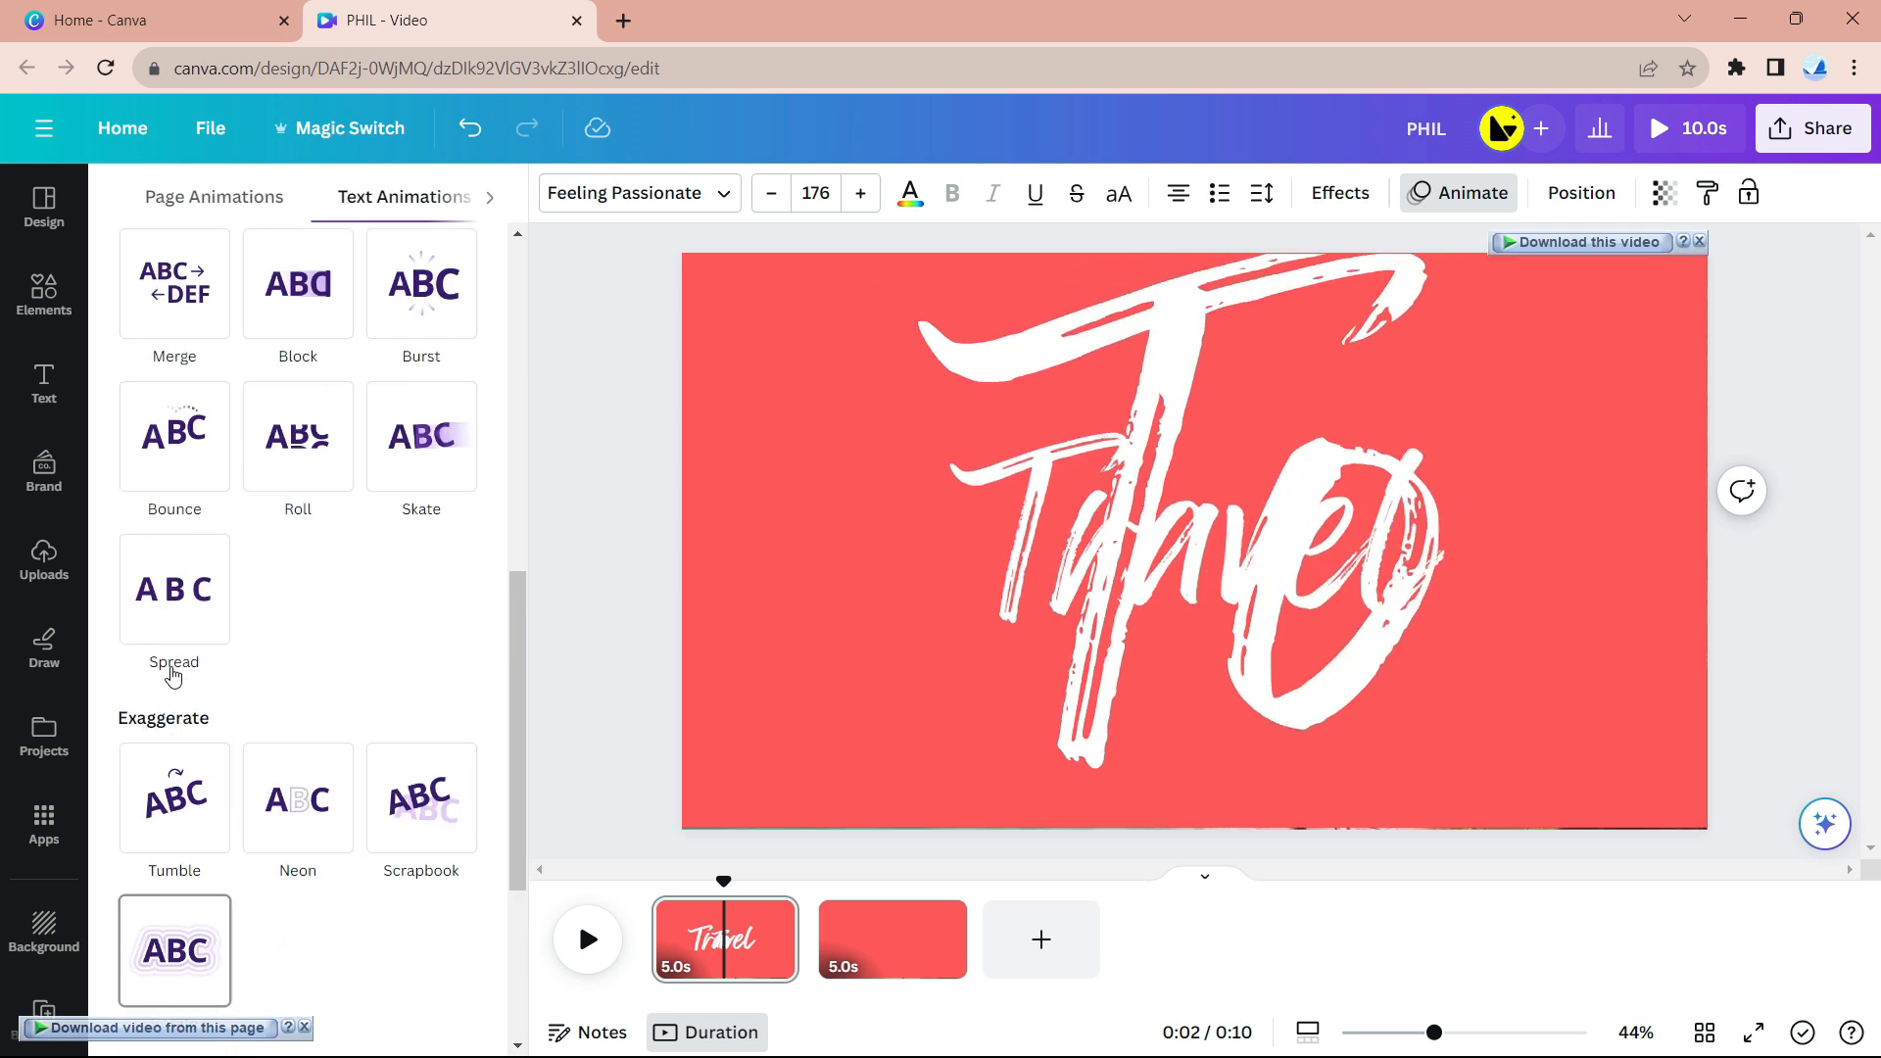
click(177, 449)
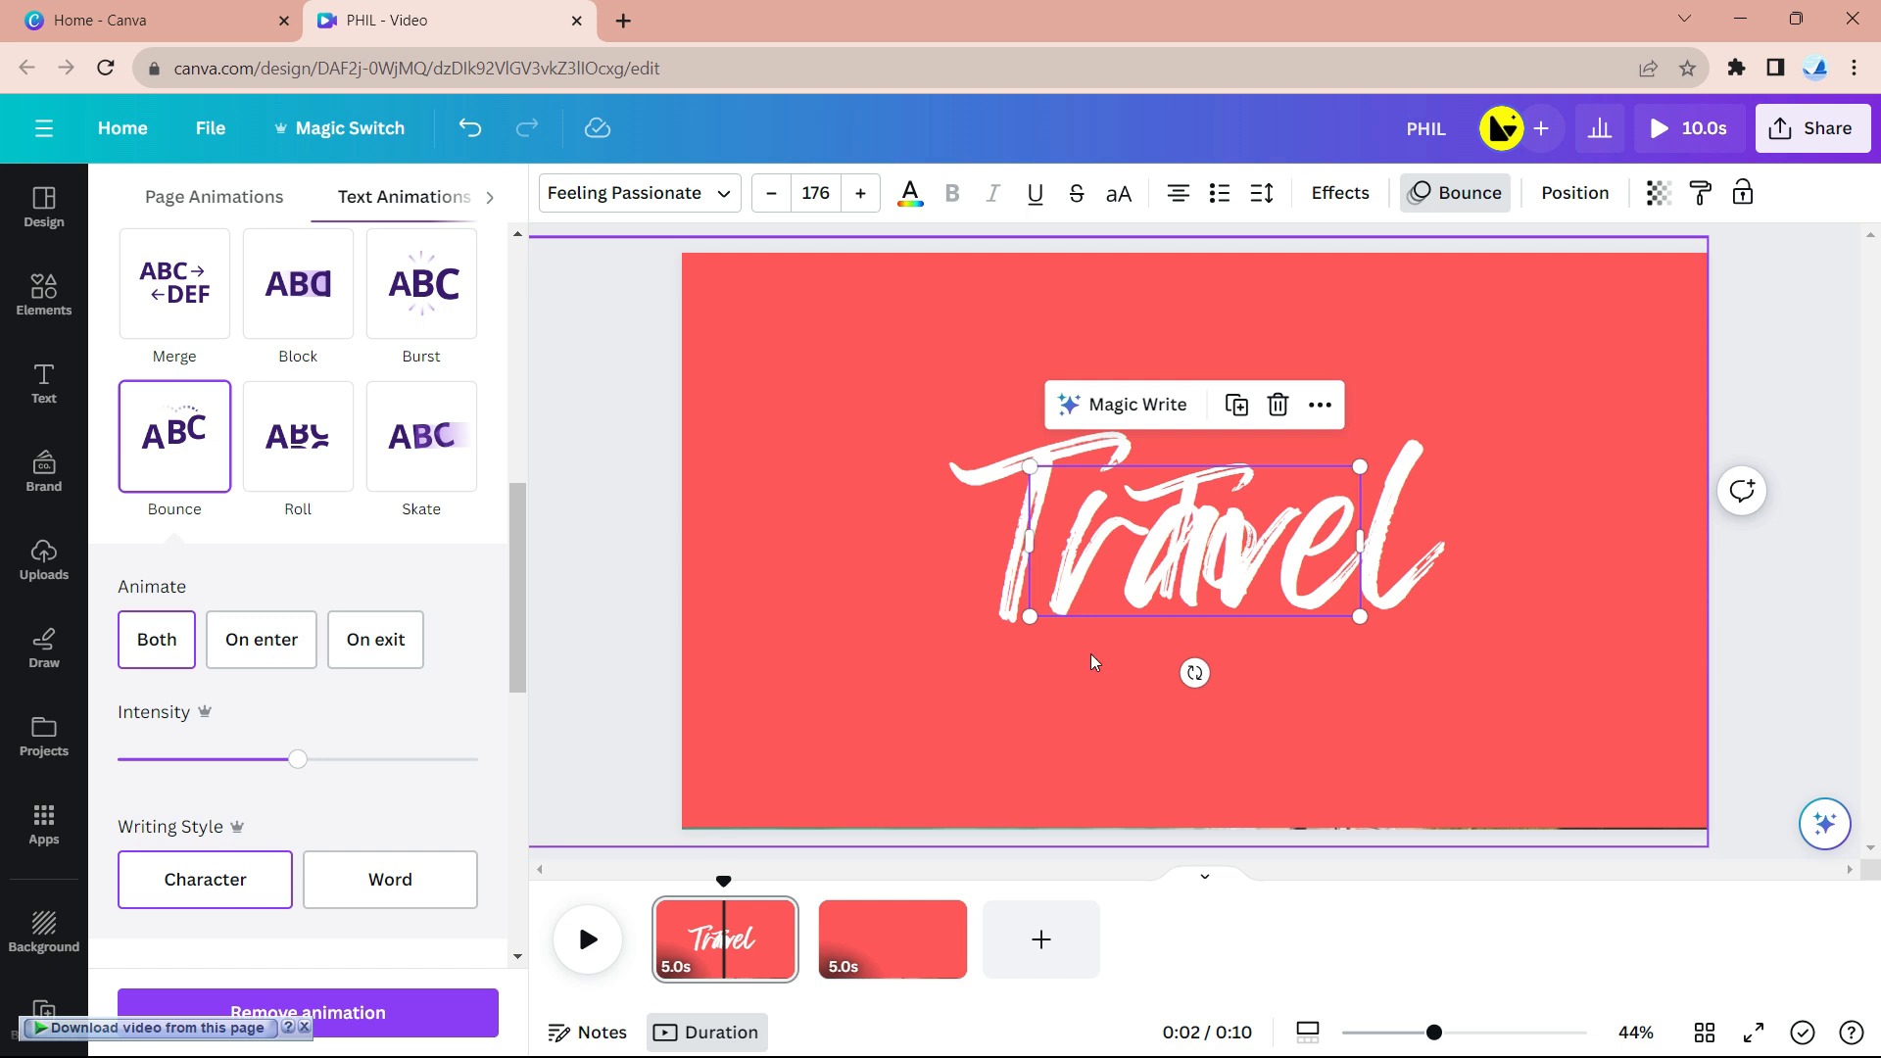
- Delay To's timing so it appears at 2.5s, right after Travel
right_click(1211, 547)
click(1214, 748)
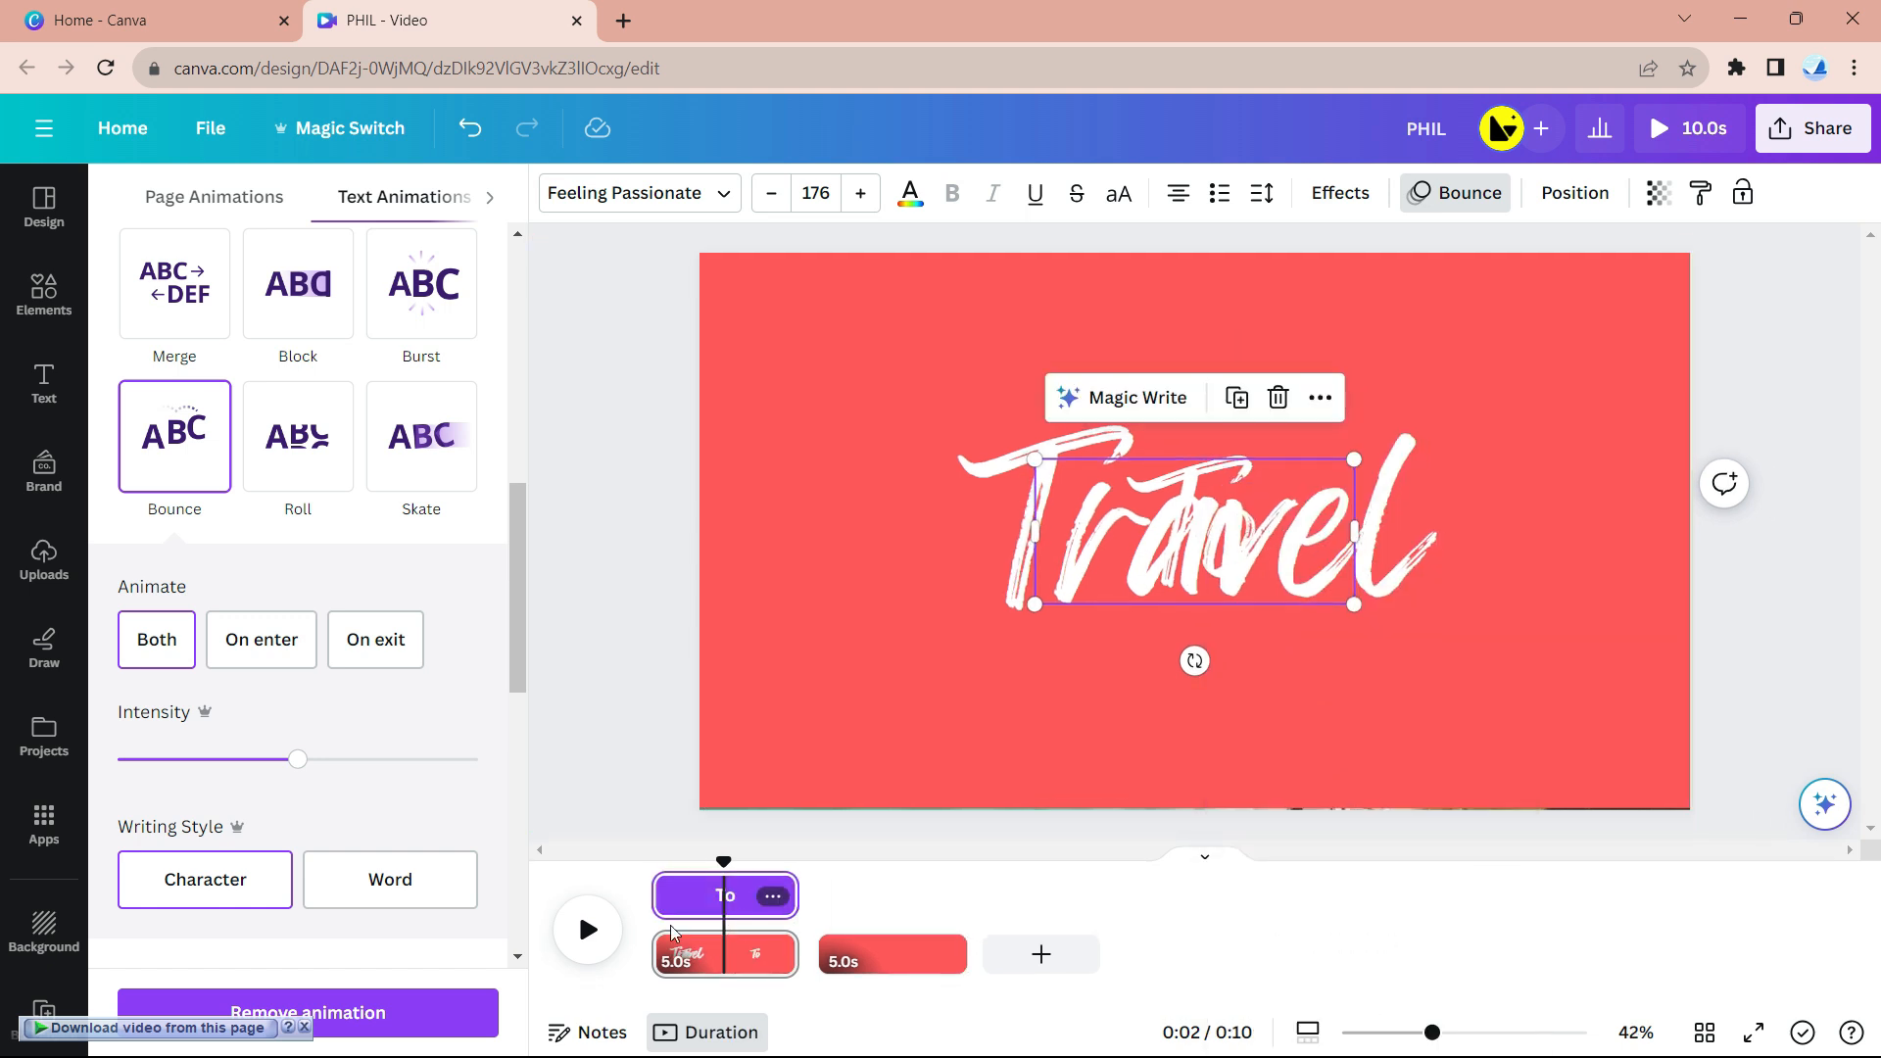
mouse_move(655, 895)
mouse_down()
mouse_move(728, 907)
mouse_move(650, 870)
mouse_up()
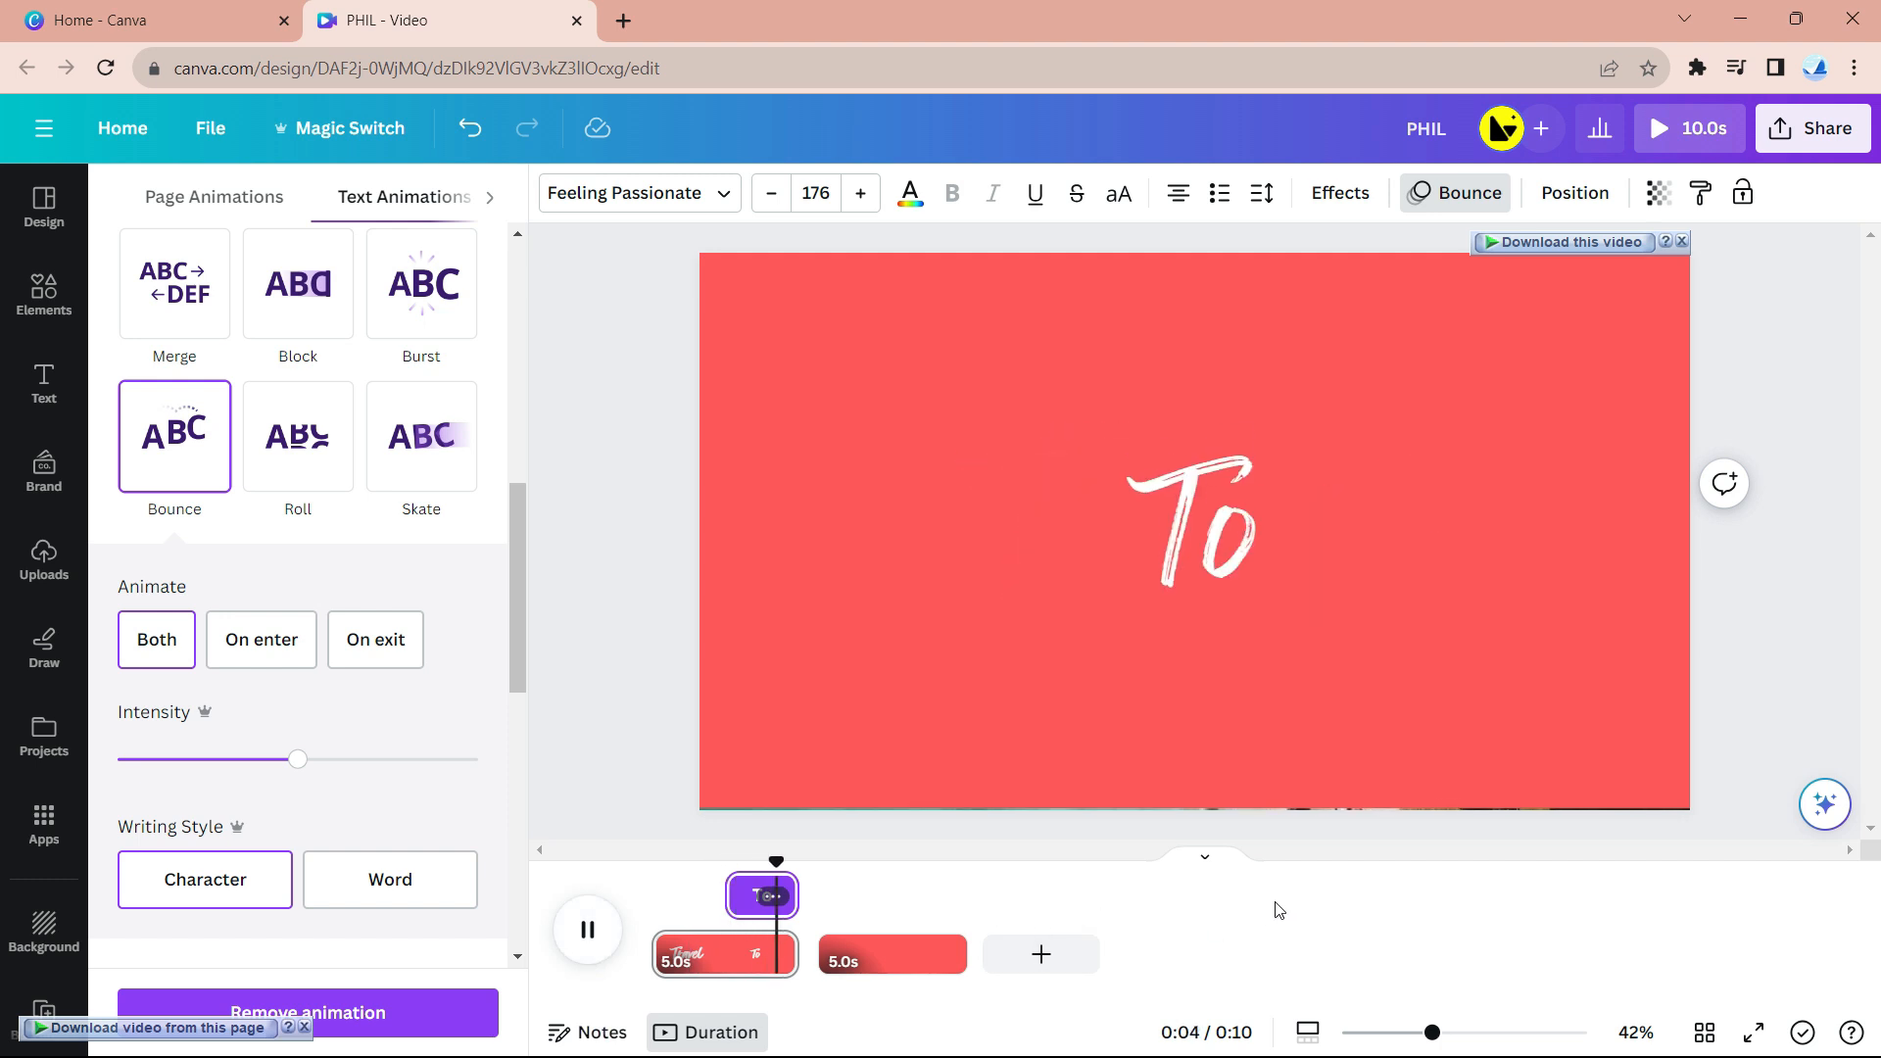
- Add a 0.5s Match & Move transition between the two pages
click(818, 950)
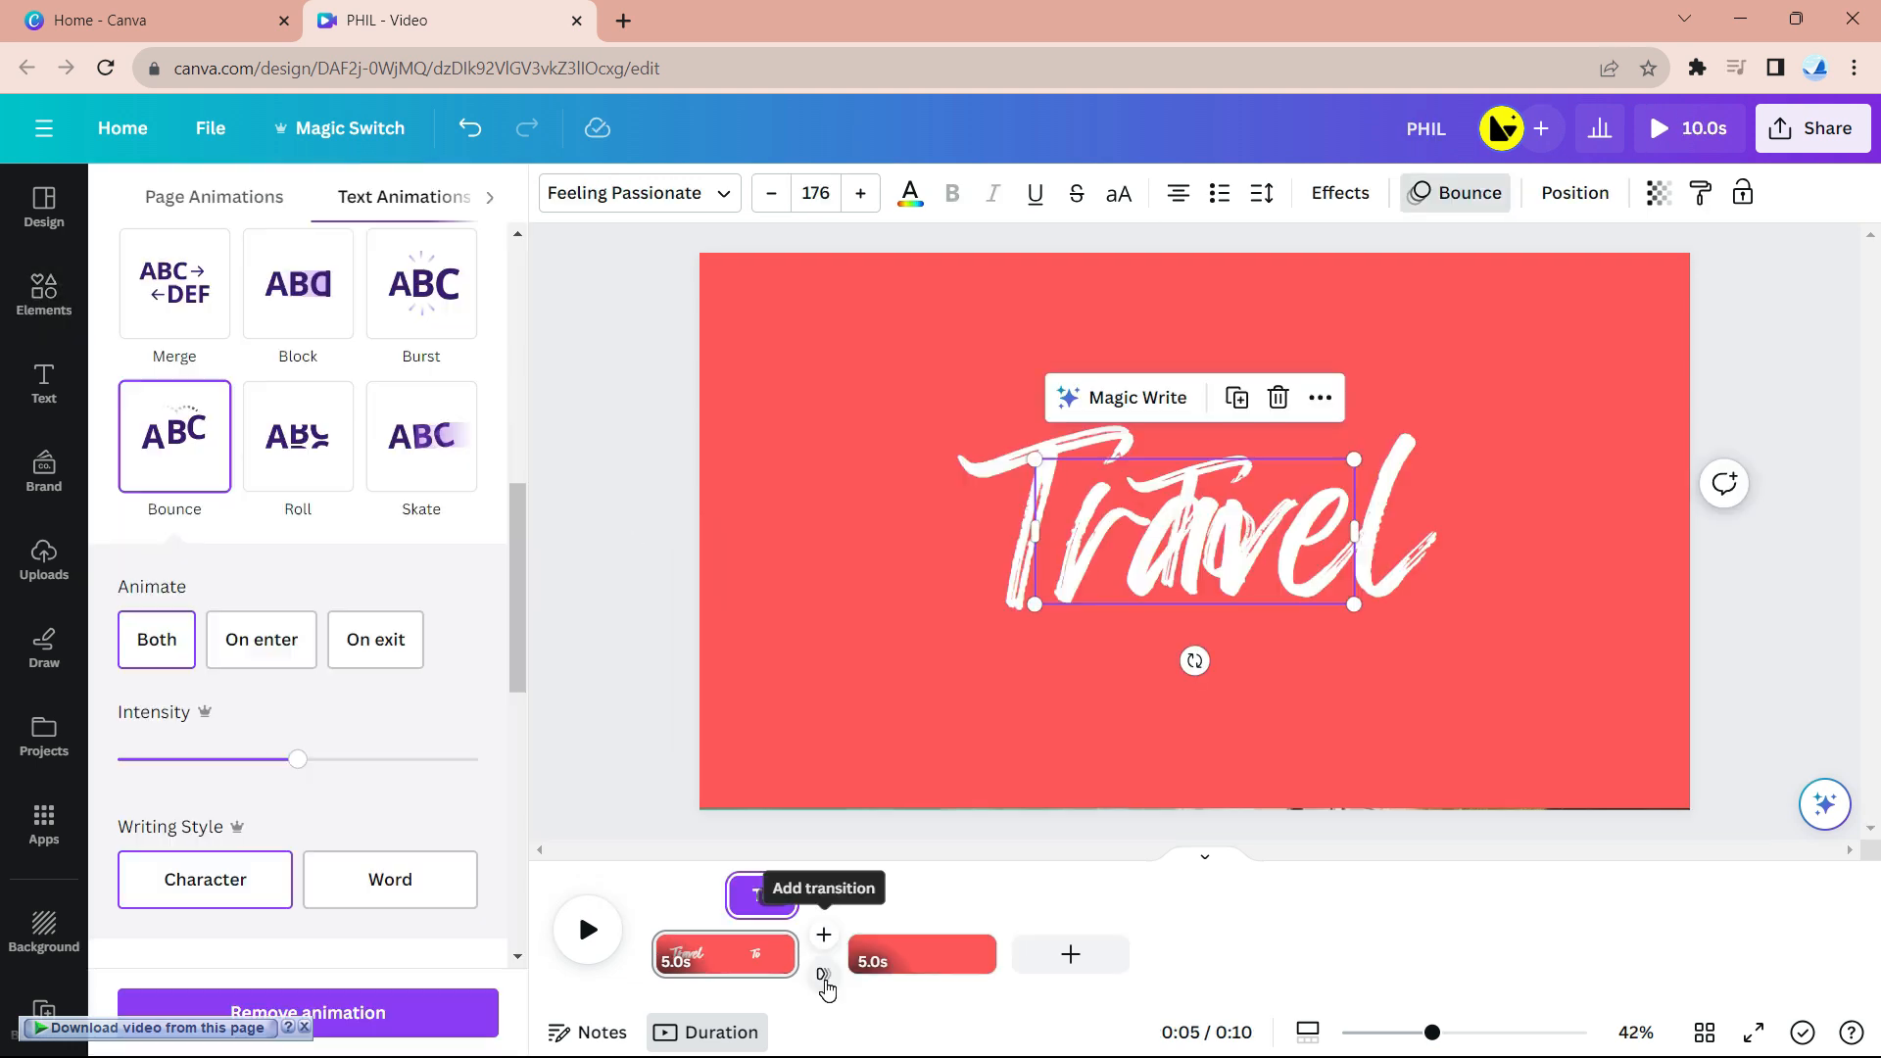
click(823, 973)
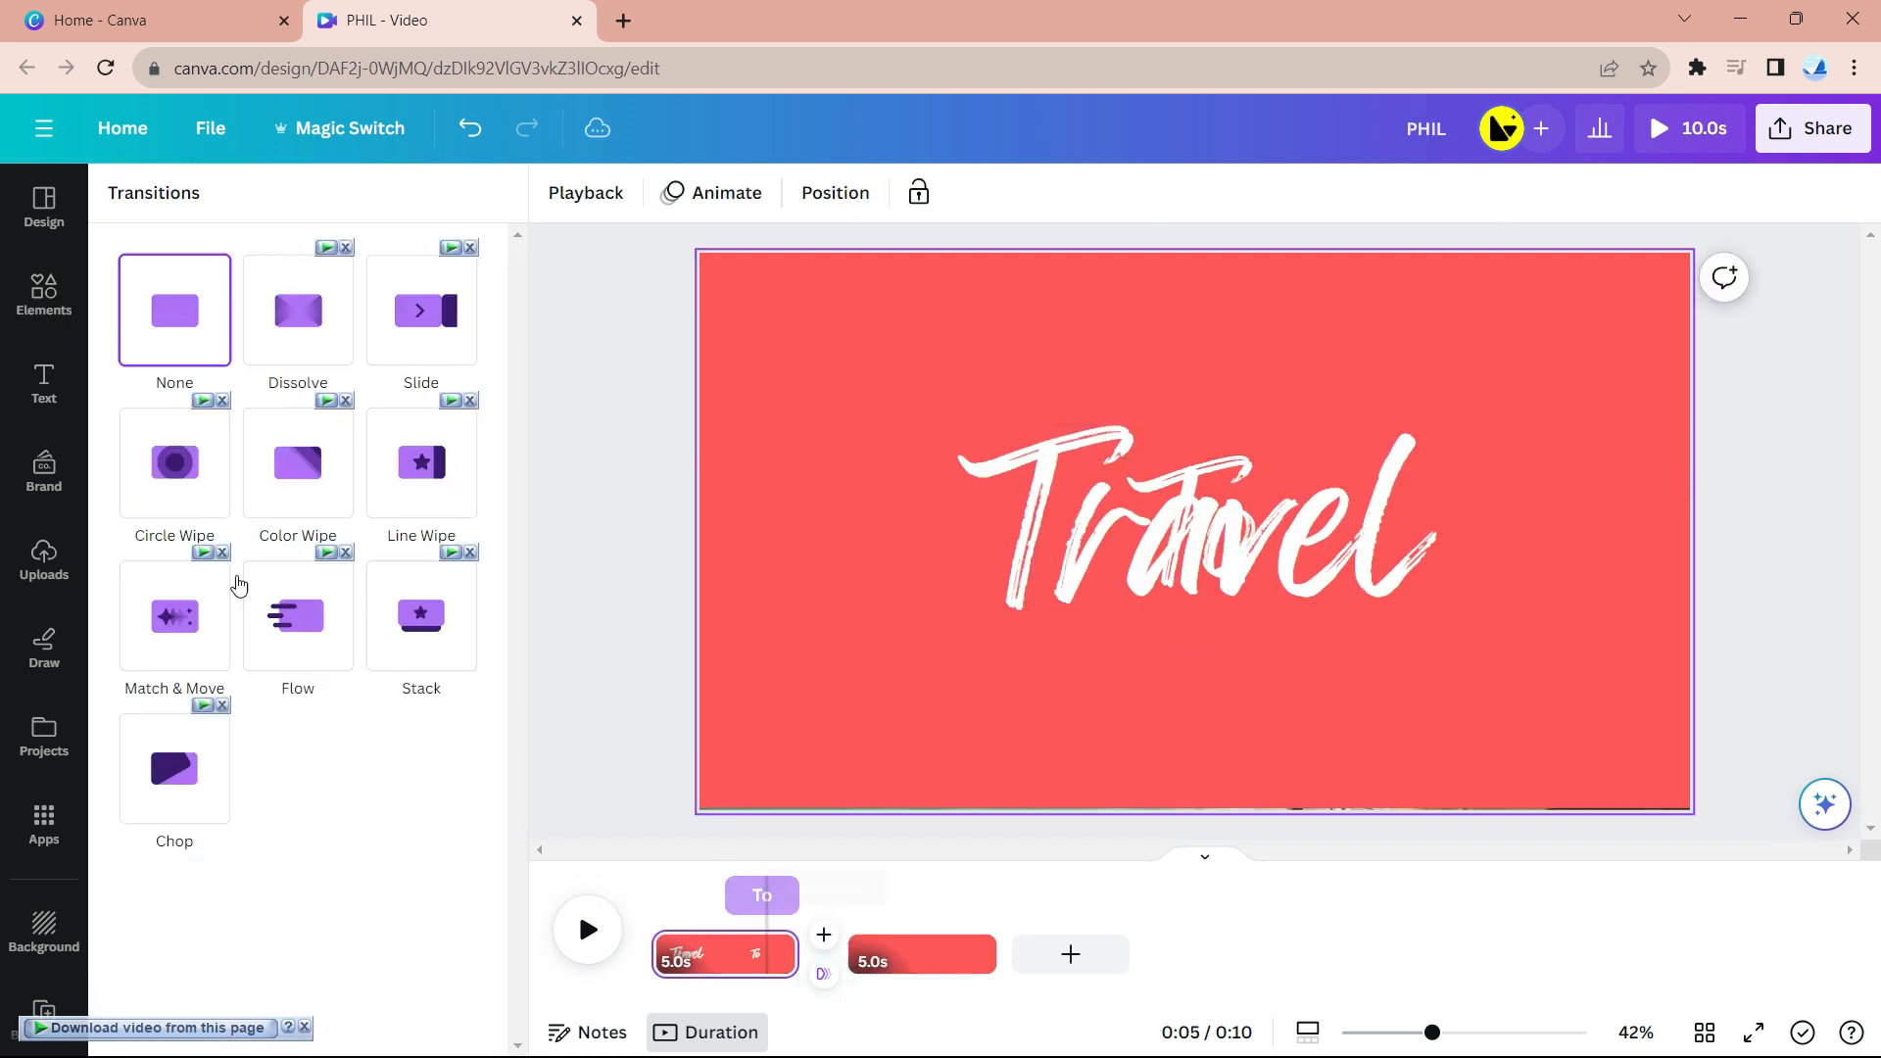
click(182, 635)
drag(190, 796, 476, 793)
- Slide page two's red cover group aside to reveal the PHILIPPINES image
click(846, 942)
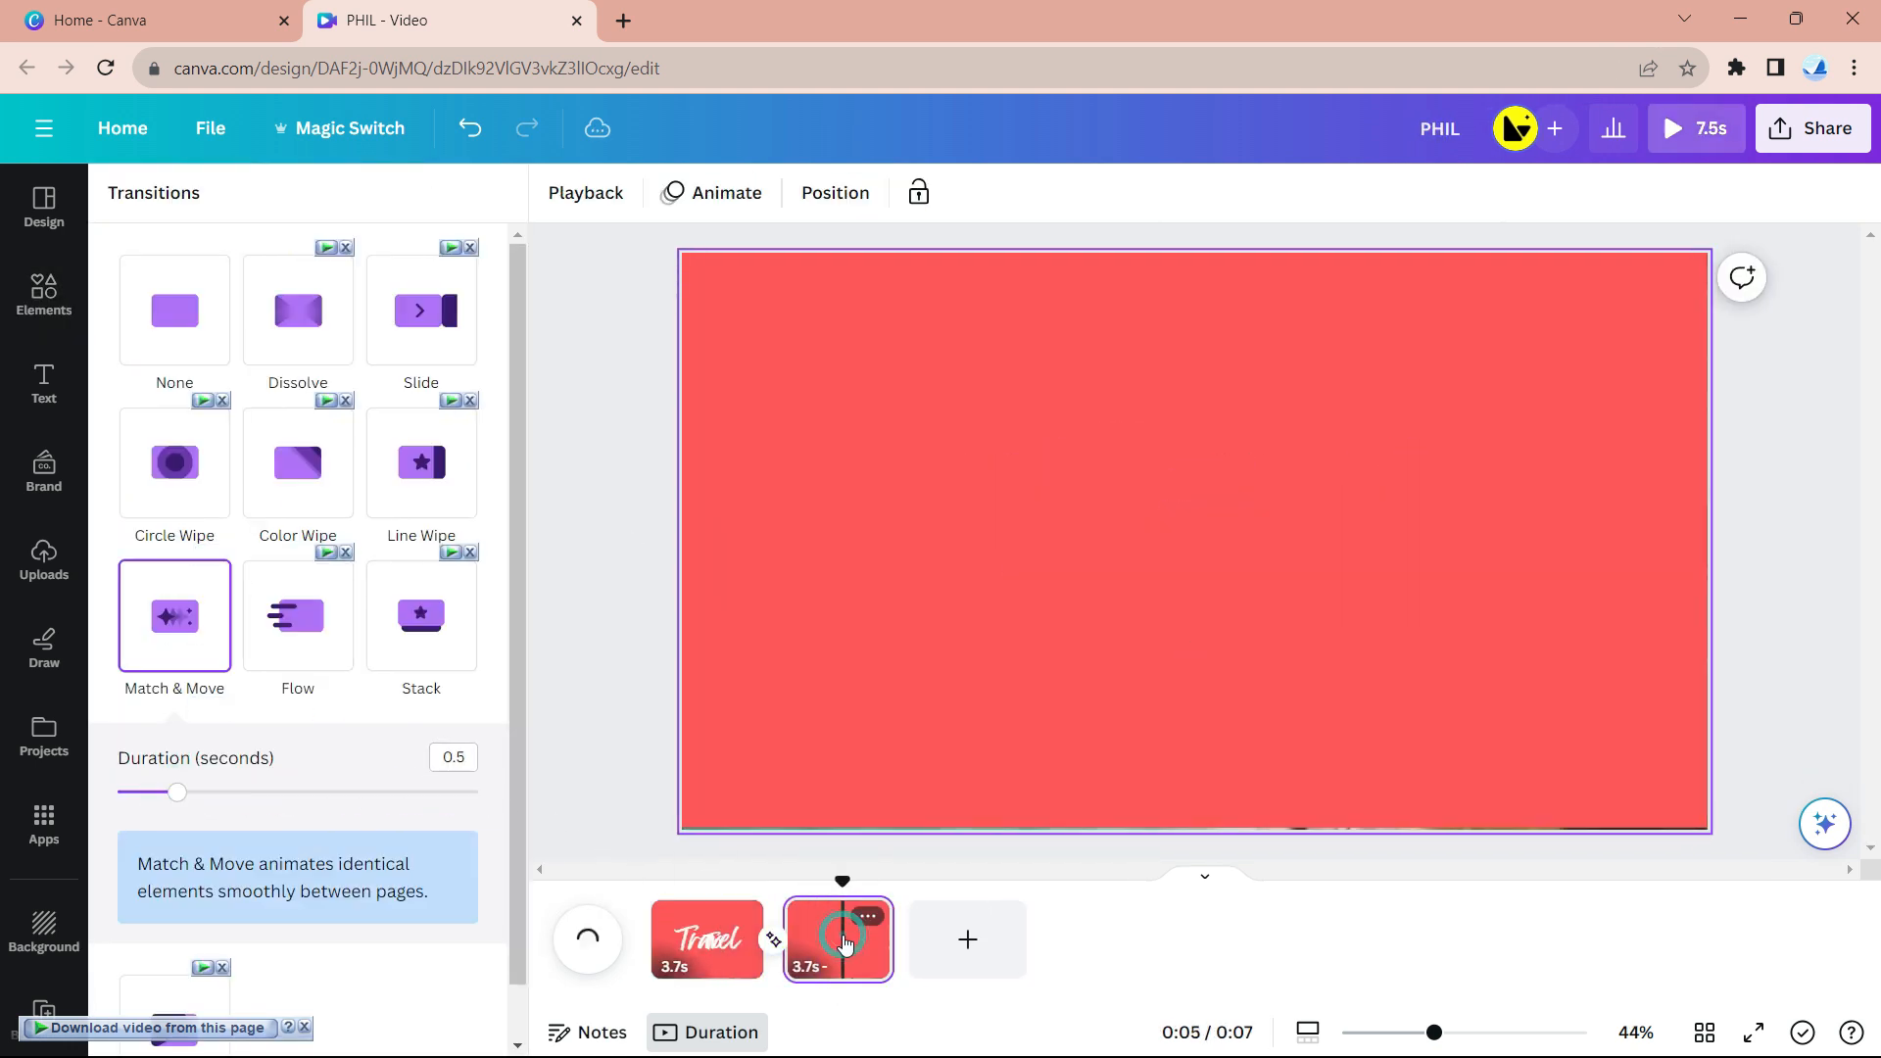
click(806, 612)
drag(867, 568, 1734, 542)
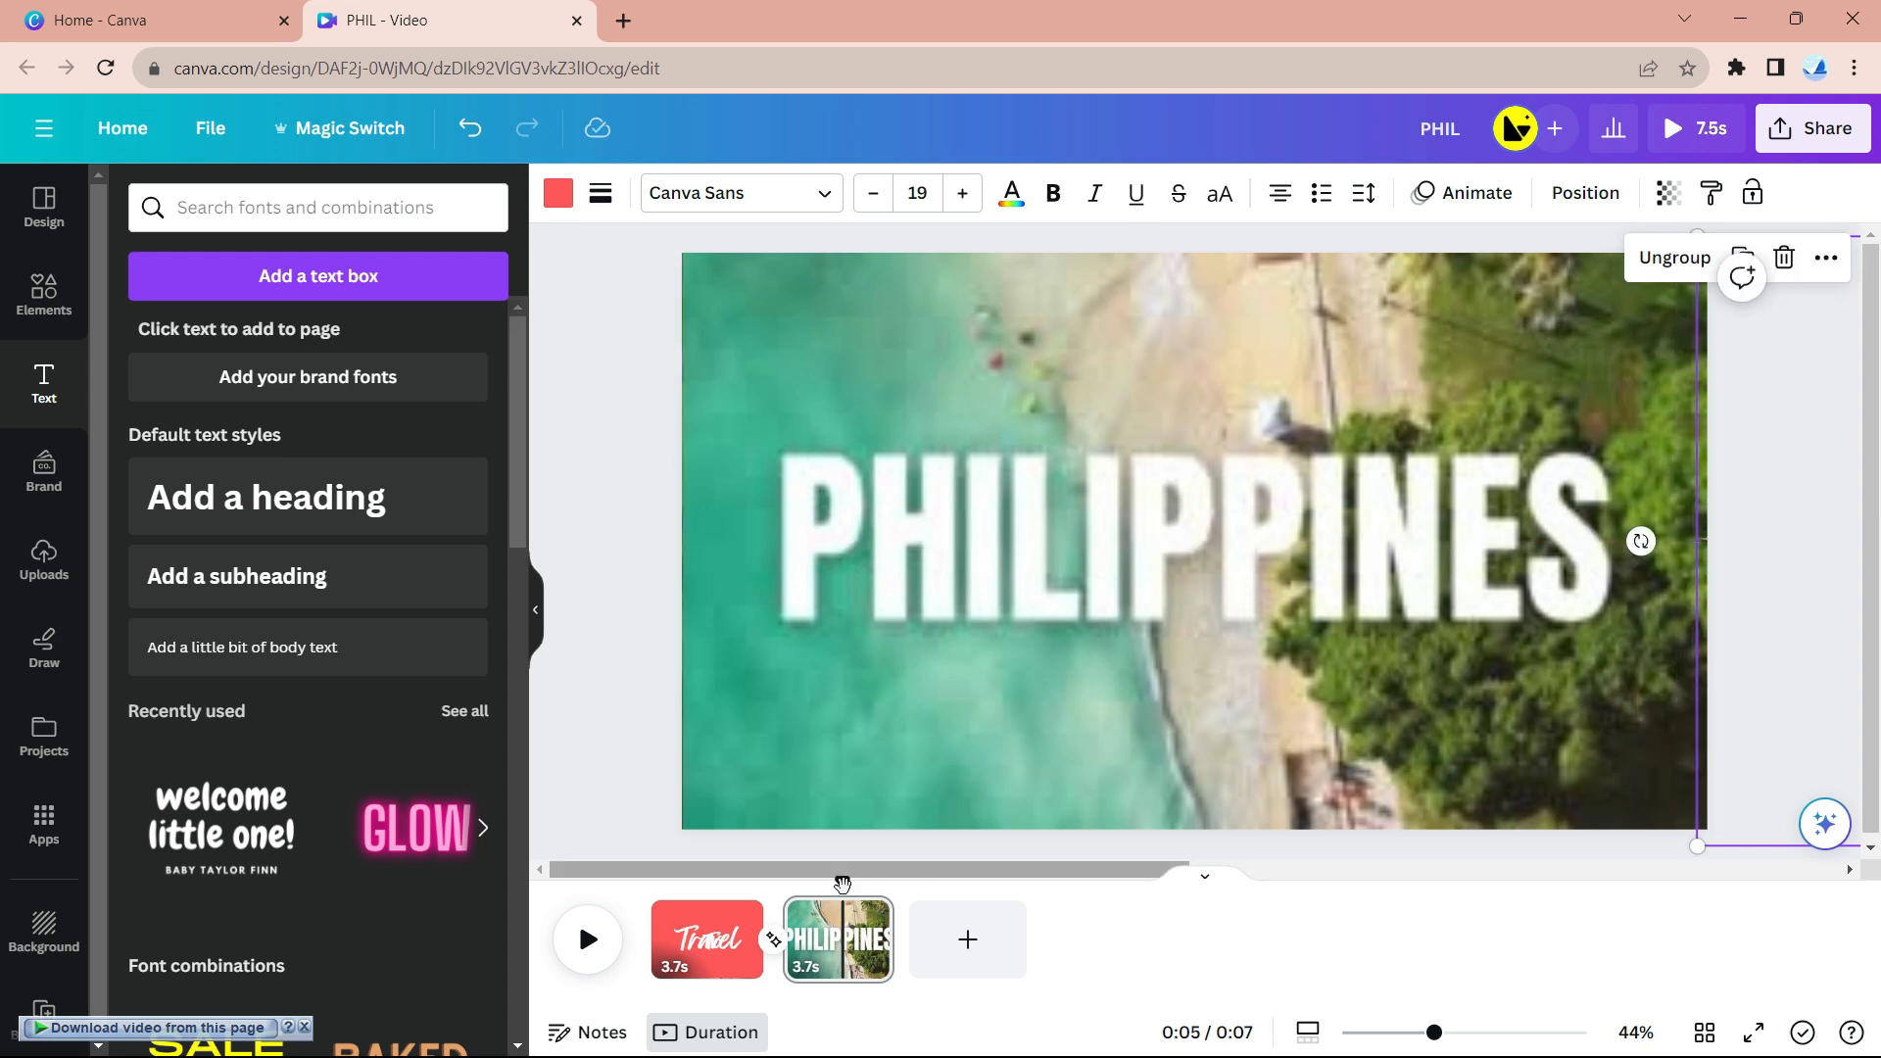
- Trim page two out to 5.0s, making the video 8.8s, and play it from the start
drag(843, 884, 618, 902)
click(892, 940)
drag(900, 946, 930, 940)
click(589, 943)
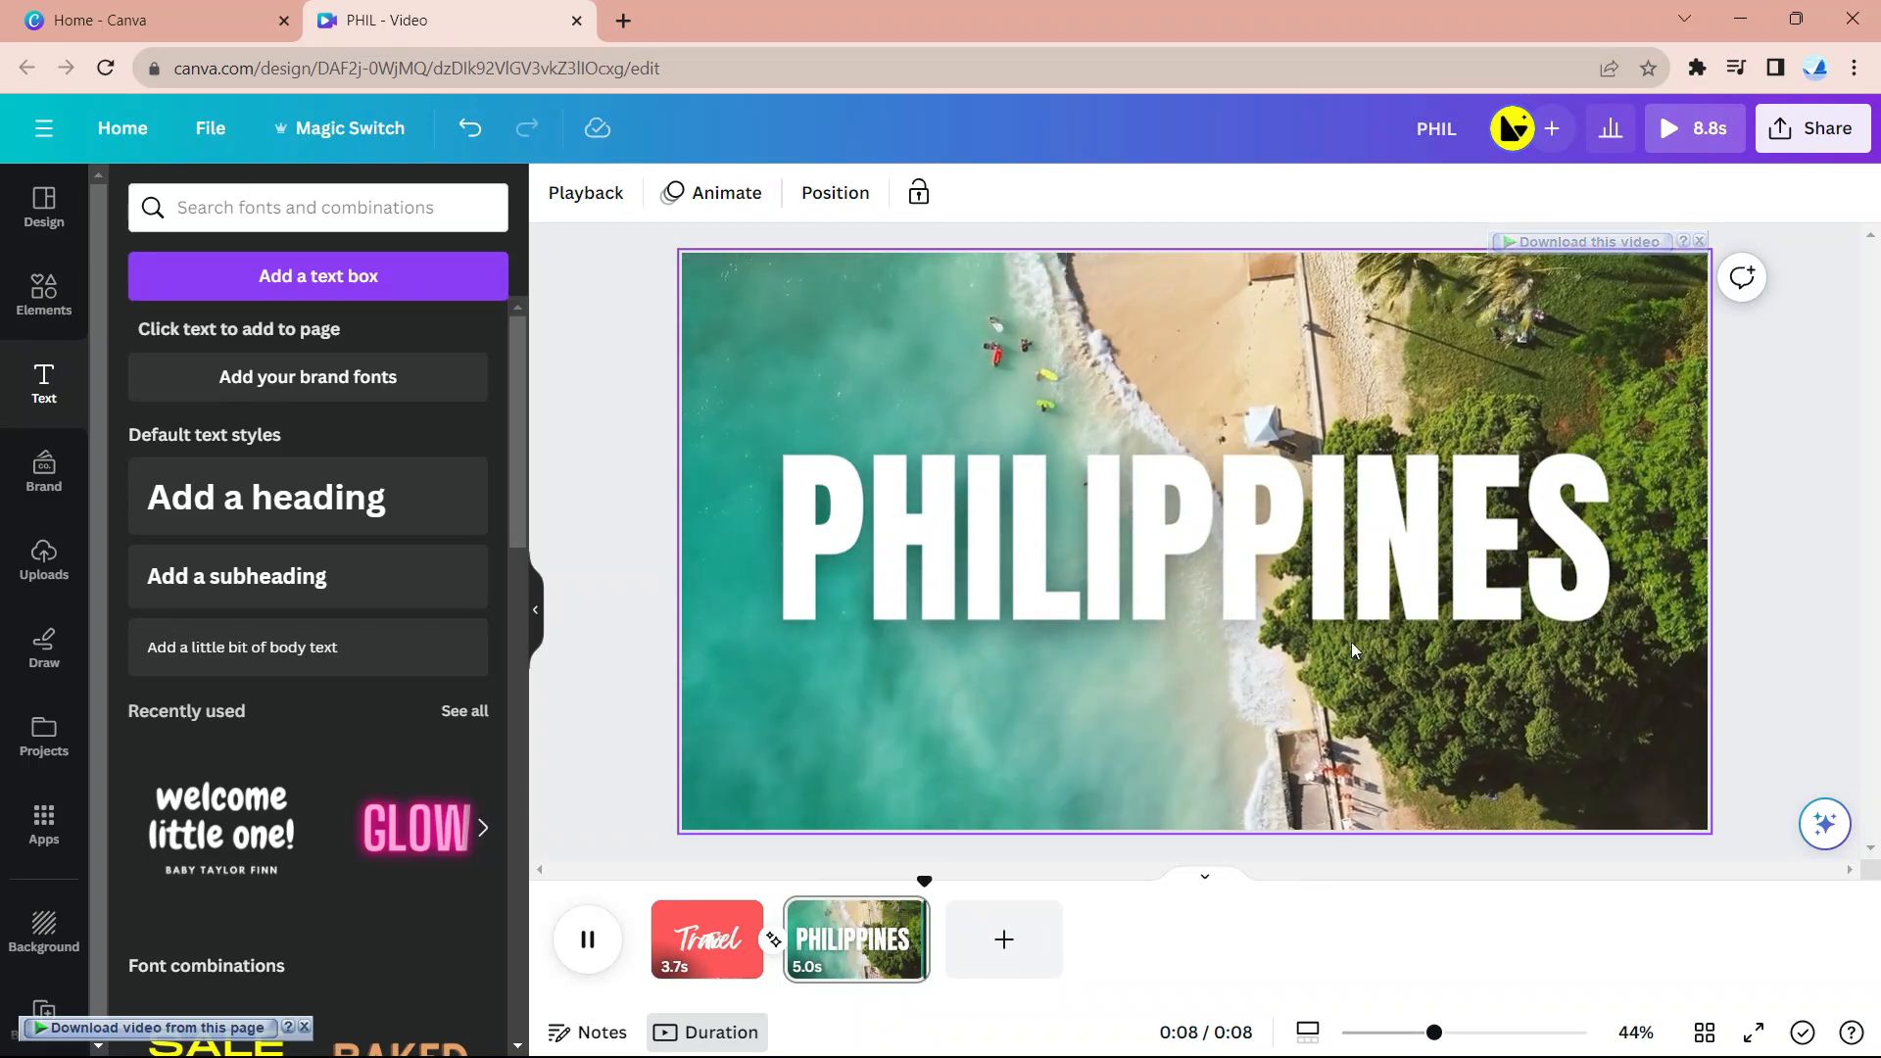
- Open the Share menu for the finished 8.8s travel video
click(1814, 128)
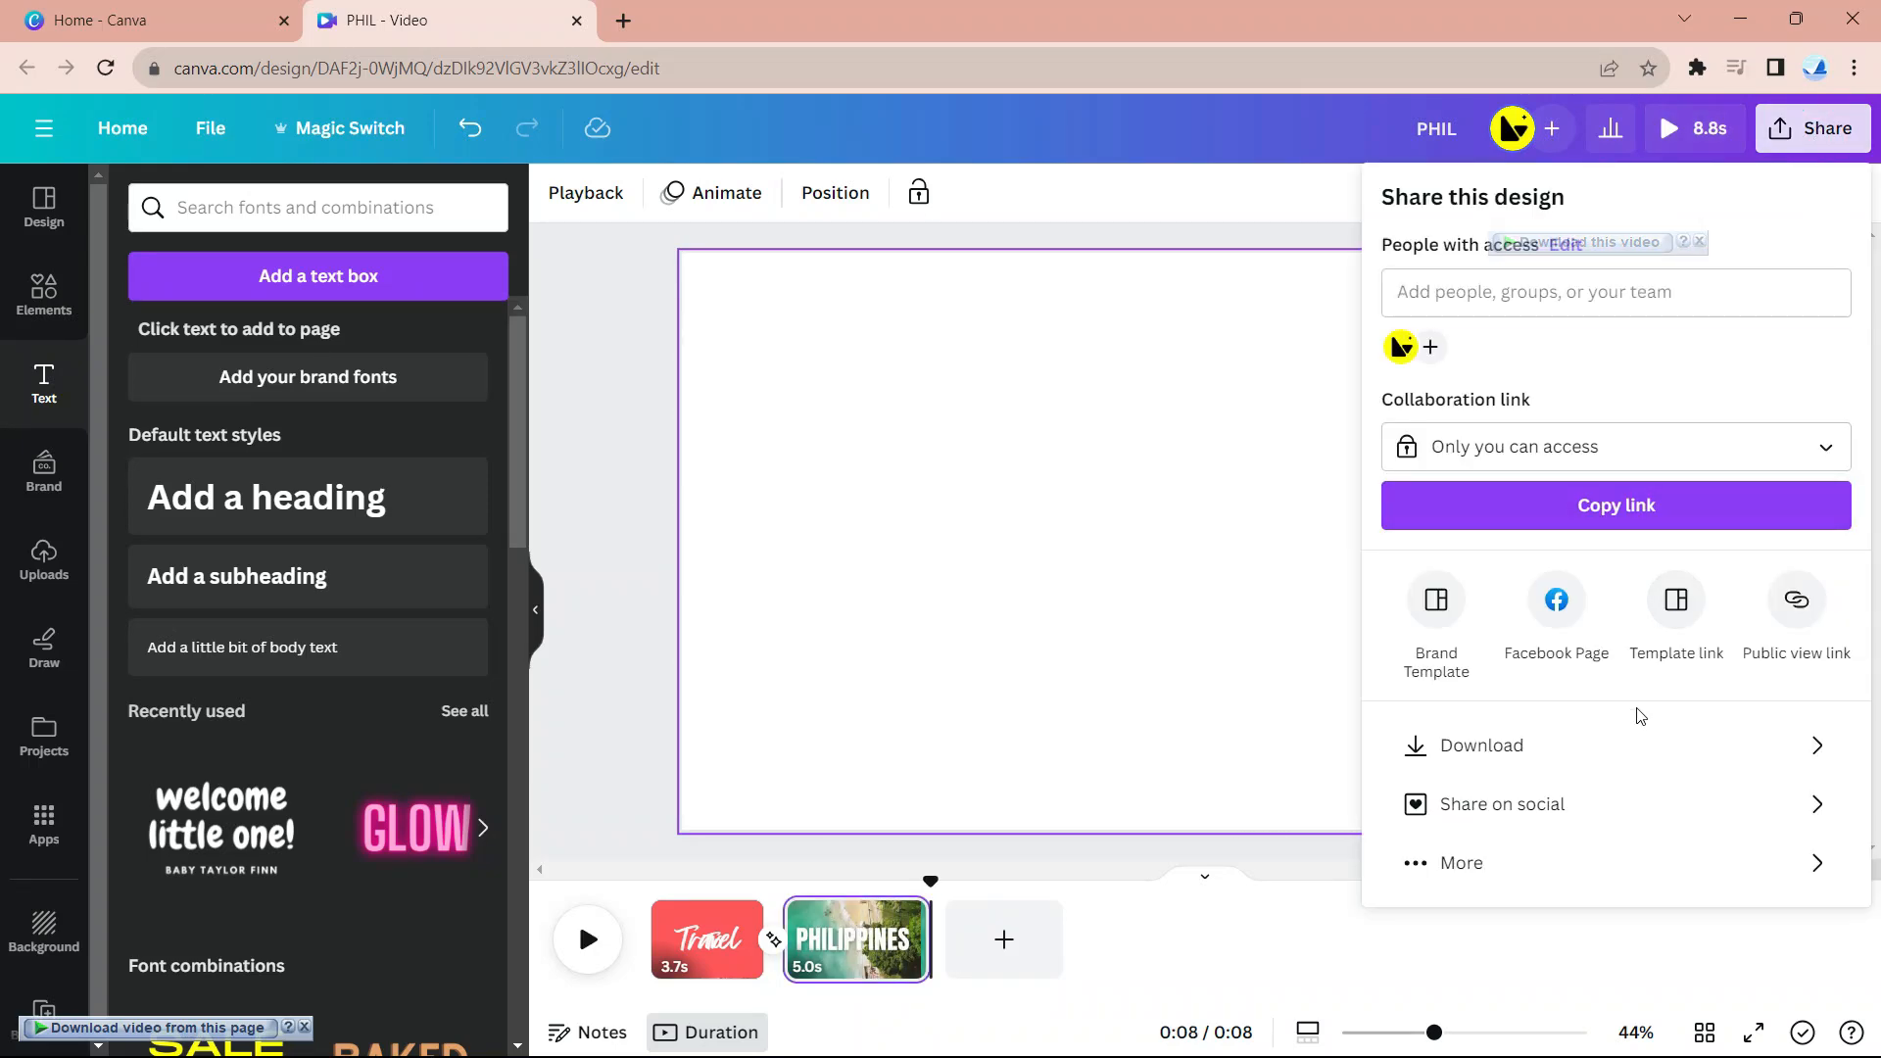